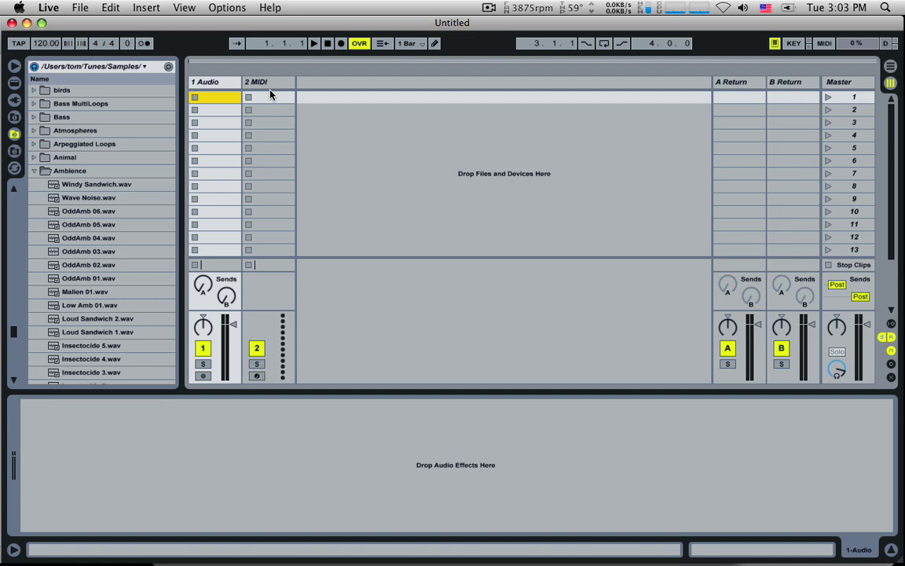
# - View the audio and MIDI tracks in Session View, compare it with Arrangement View, and finish in Arrangement View
pyautogui.click(264, 82)
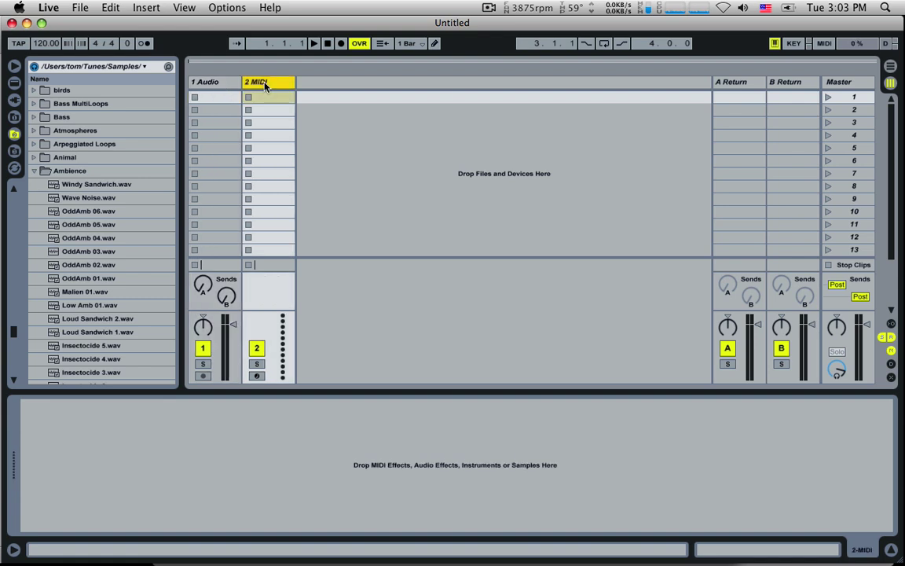
pyautogui.click(220, 83)
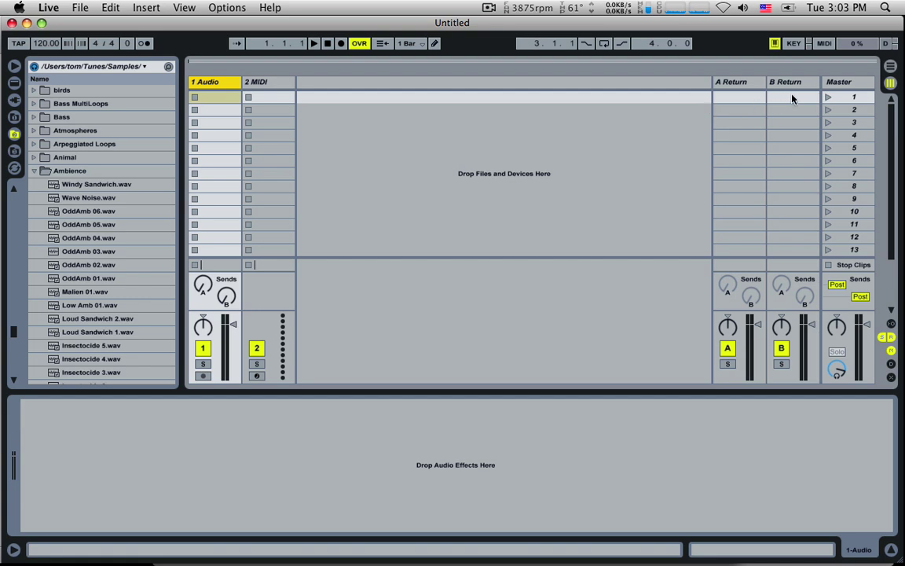
pyautogui.click(891, 69)
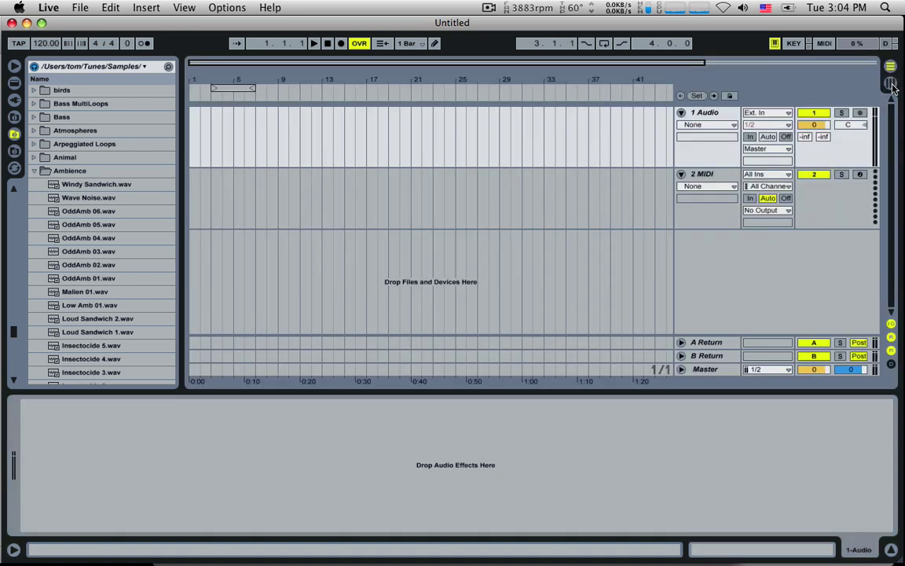
pyautogui.click(891, 84)
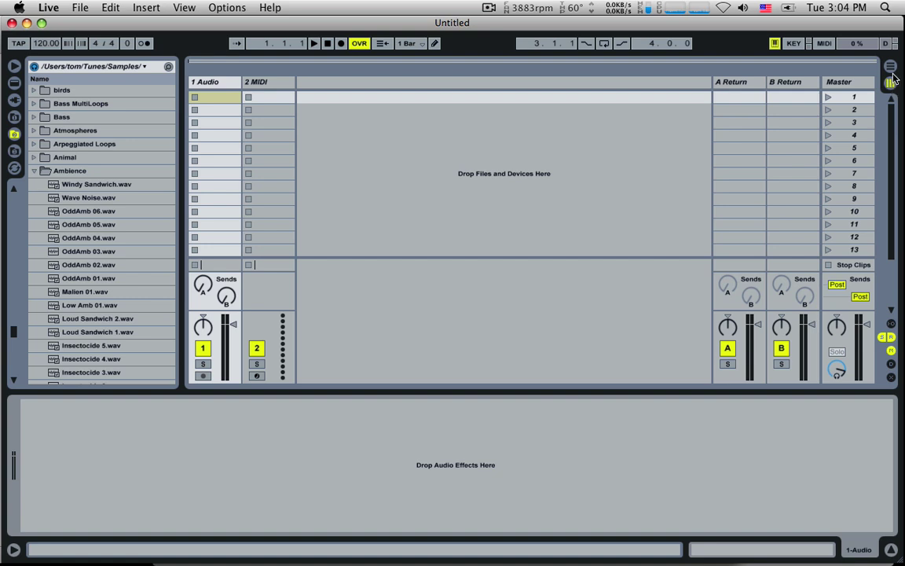
pyautogui.click(891, 67)
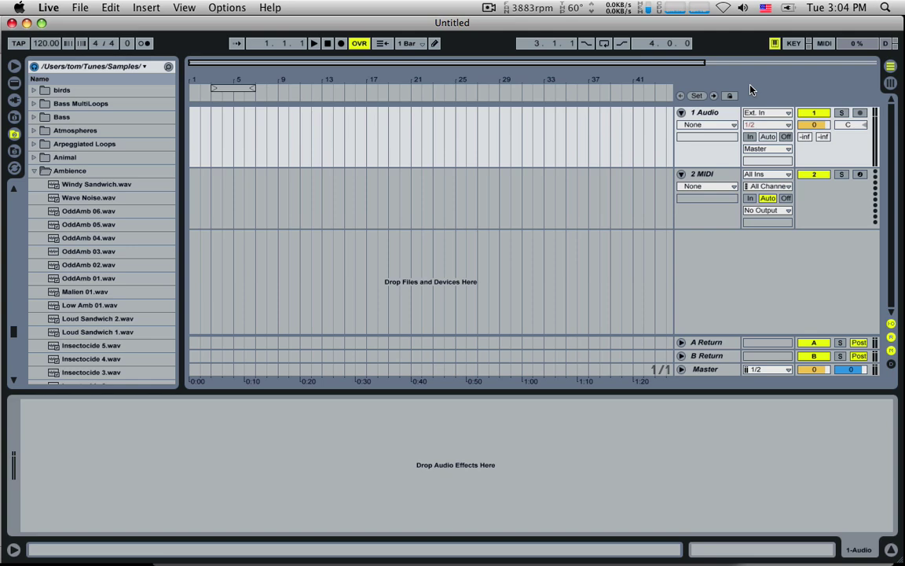
pyautogui.press('Tab')
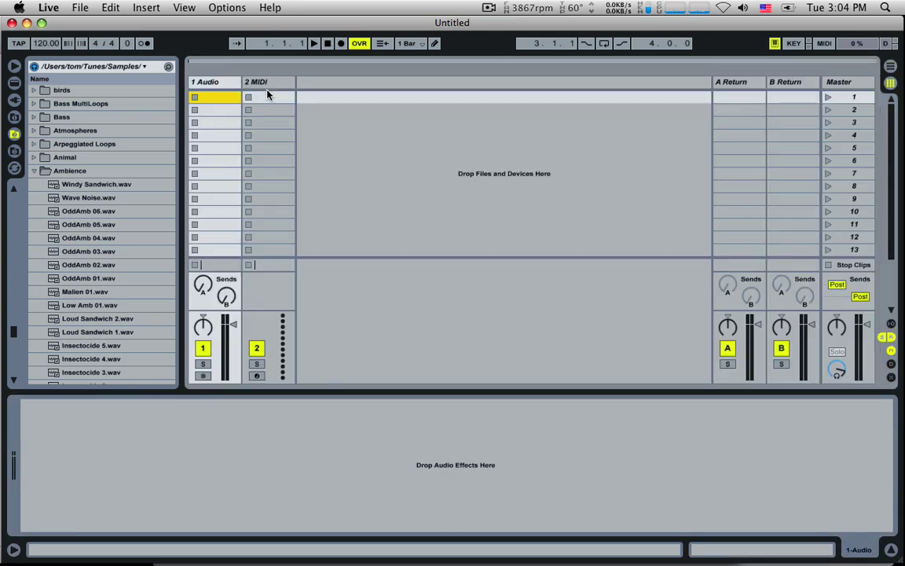
pyautogui.press('Tab')
# - Move the four-bar loop to start at bar 1 and hide the file browser
pyautogui.moveTo(239, 90); pyautogui.dragTo(209, 86)
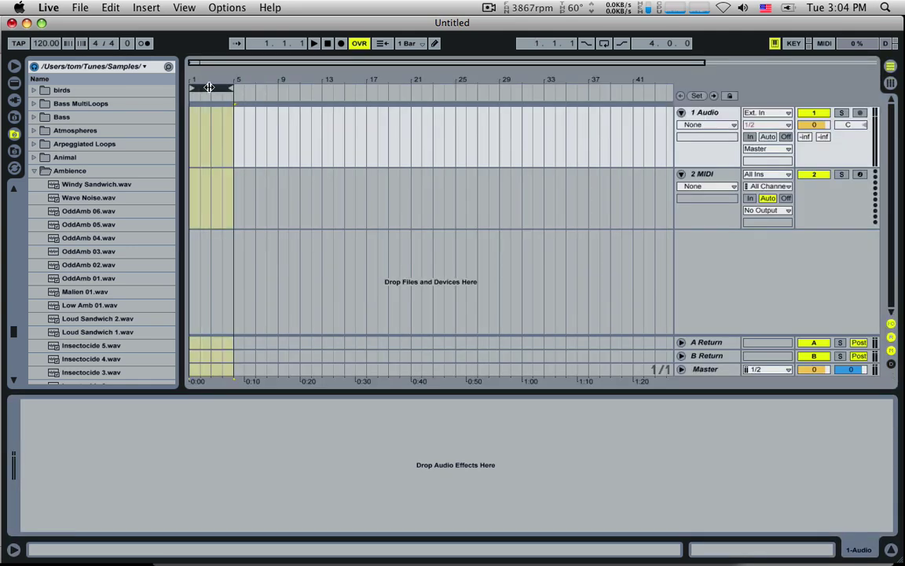
pyautogui.click(14, 71)
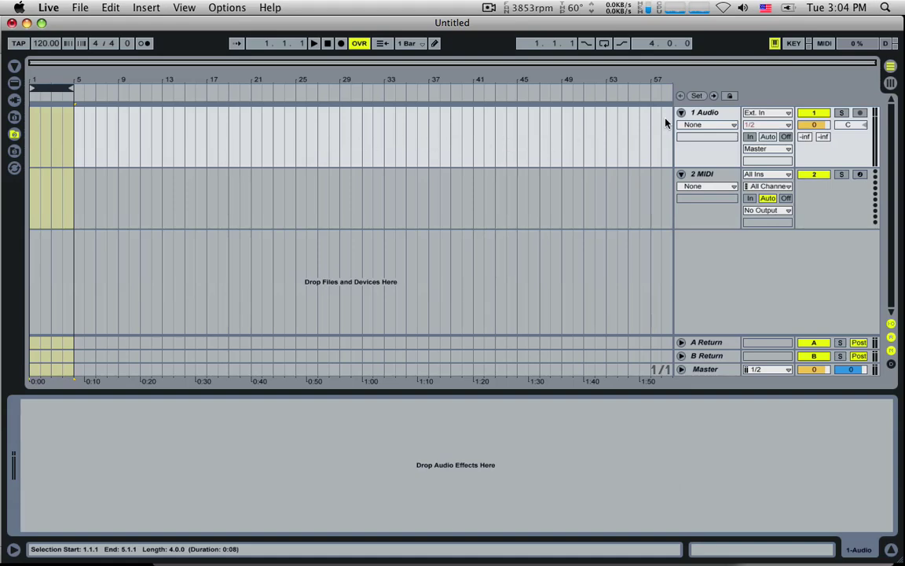
# - Compare the 1 Audio and 2 MIDI tracks by selecting them alternately, ending on 1 Audio
pyautogui.click(707, 116)
pyautogui.press('Down')
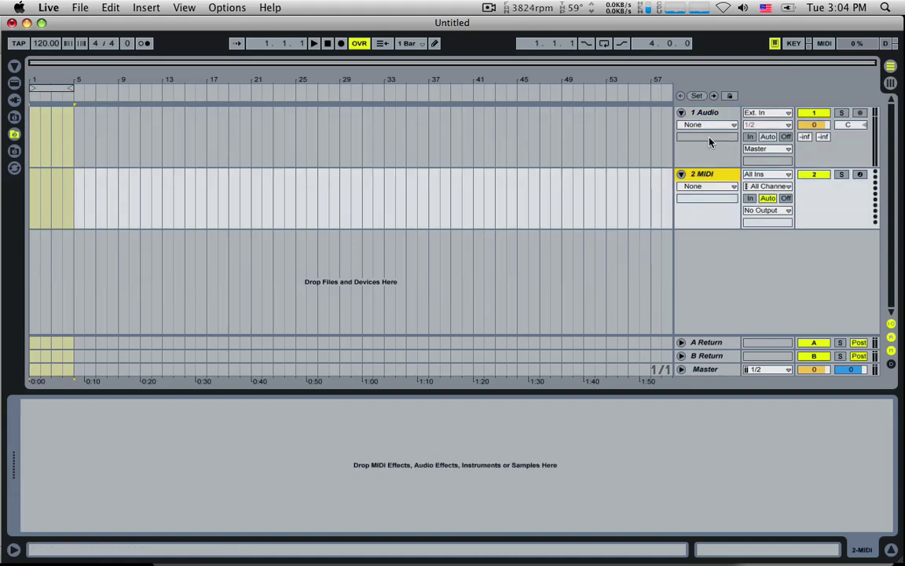
pyautogui.click(707, 120)
pyautogui.click(710, 171)
pyautogui.click(707, 118)
pyautogui.click(704, 177)
pyautogui.click(709, 114)
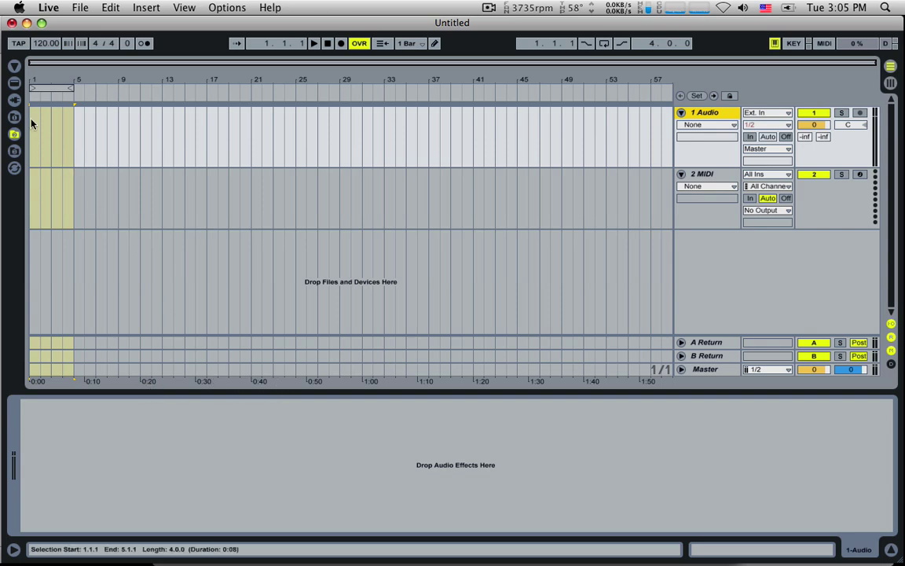
# - Select several time ranges on the 1 Audio track, including bars 23 to 43 and bars 53 to 60
pyautogui.moveTo(42, 127); pyautogui.dragTo(430, 142)
pyautogui.moveTo(281, 146); pyautogui.dragTo(495, 143)
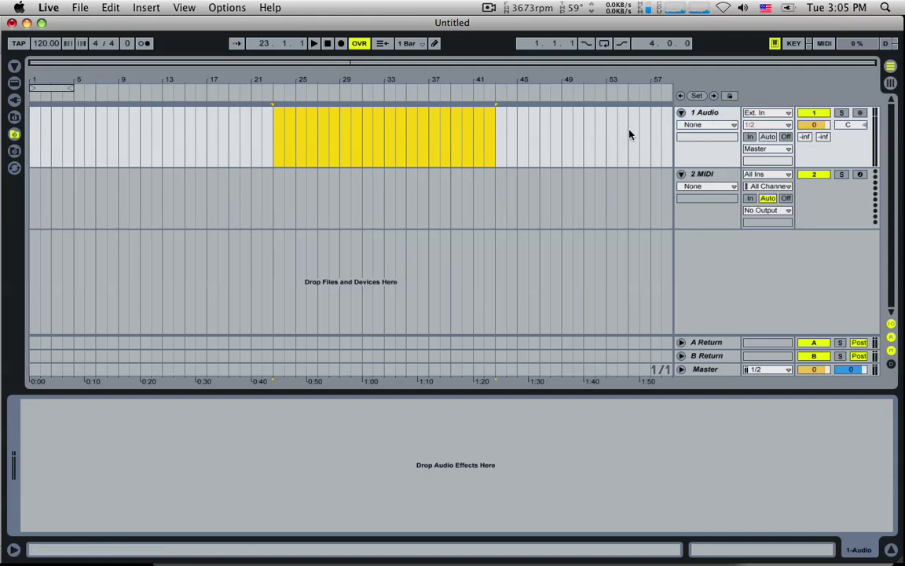
pyautogui.moveTo(616, 134); pyautogui.dragTo(574, 135)
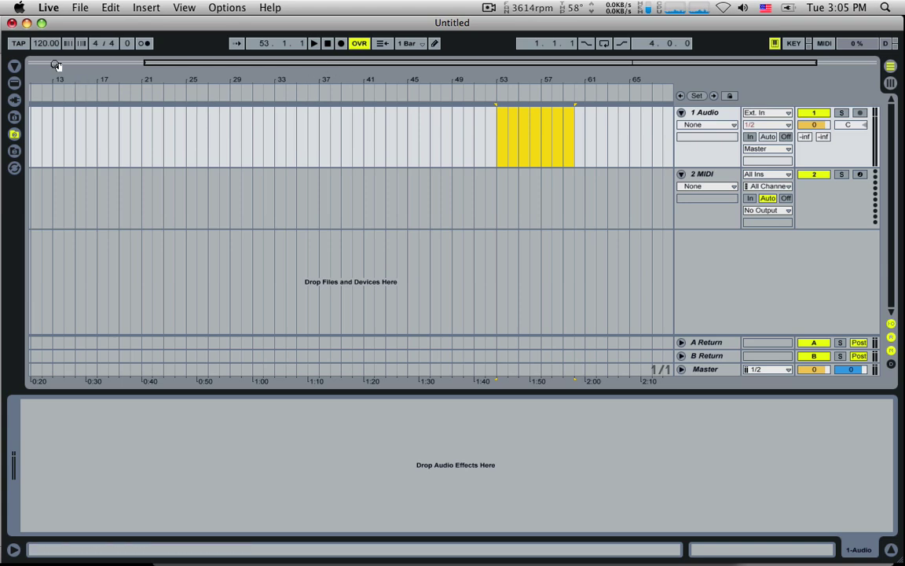
# - Scroll and zoom the arrangement timeline, ending zoomed in on about the first 18 bars
pyautogui.click(94, 65)
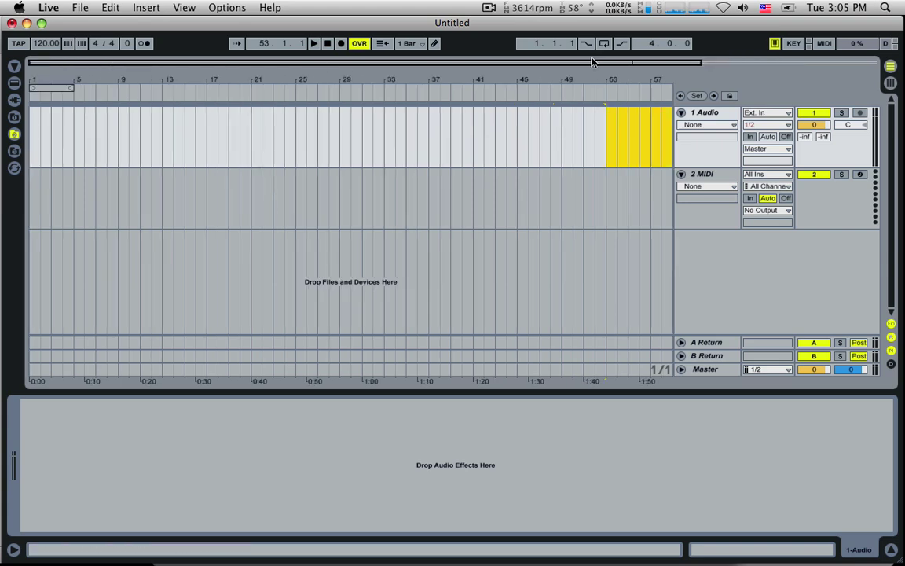
pyautogui.click(459, 64)
pyautogui.click(103, 66)
pyautogui.moveTo(139, 65); pyautogui.dragTo(179, 68)
pyautogui.moveTo(82, 101); pyautogui.dragTo(133, 85)
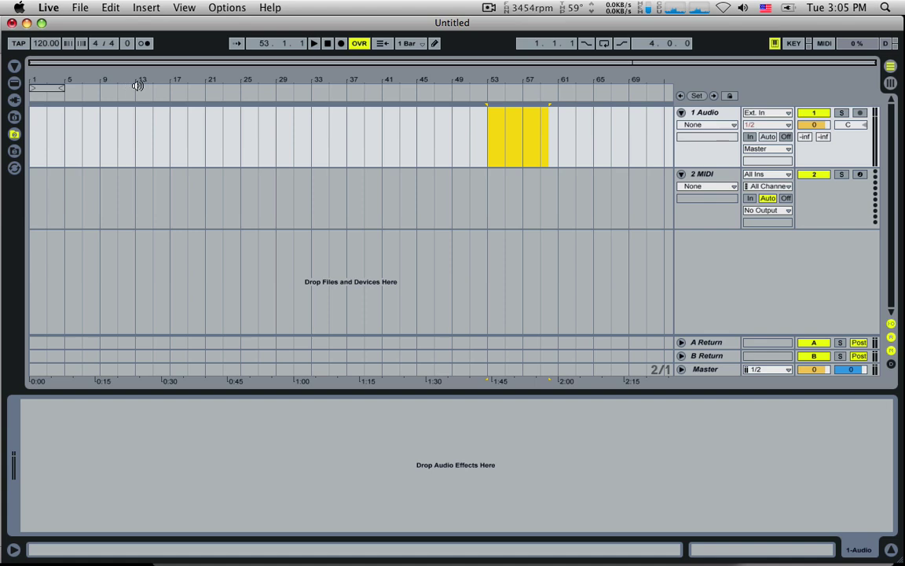
pyautogui.moveTo(68, 64); pyautogui.dragTo(62, 107)
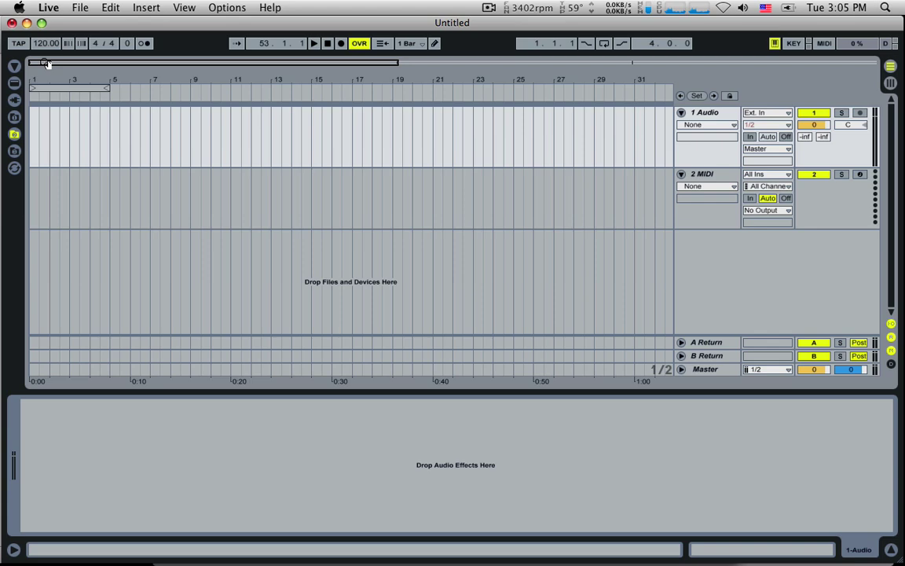
pyautogui.moveTo(47, 64)
pyautogui.mouseDown()
pyautogui.moveTo(47, 99)
pyautogui.moveTo(39, 65)
pyautogui.mouseUp()
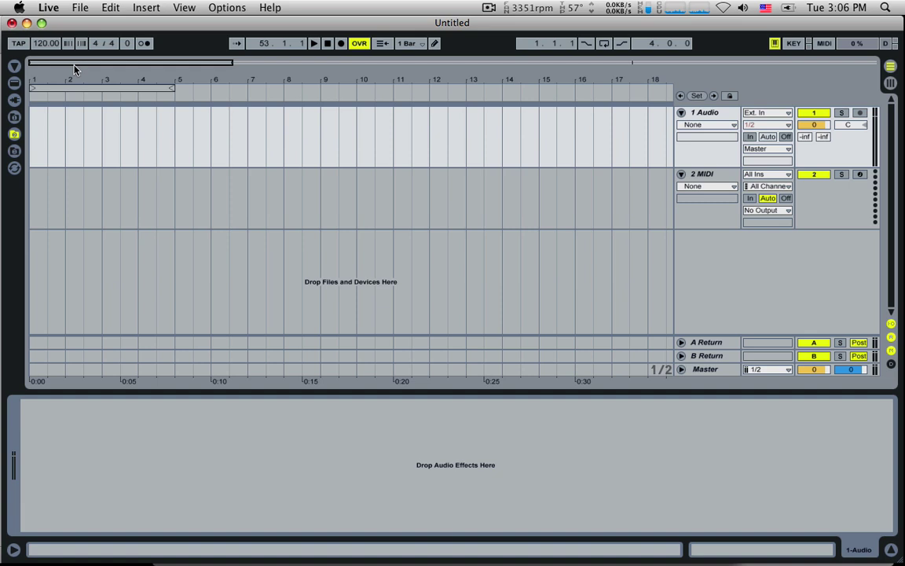
# - Examine the time signature against bar 1 of the 1 Audio track, and return the insert marker to 1.1.1
pyautogui.click(32, 109)
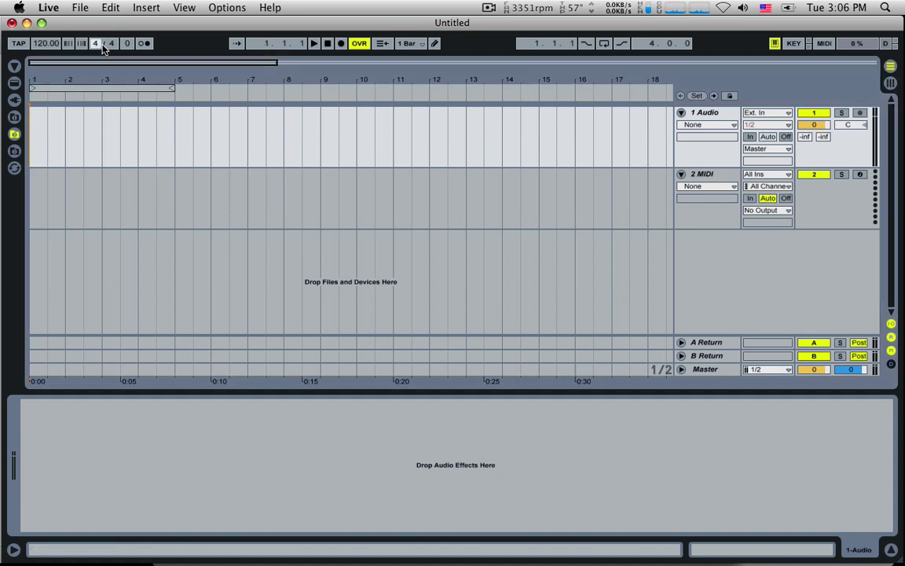
pyautogui.click(110, 43)
pyautogui.moveTo(33, 116); pyautogui.dragTo(70, 115)
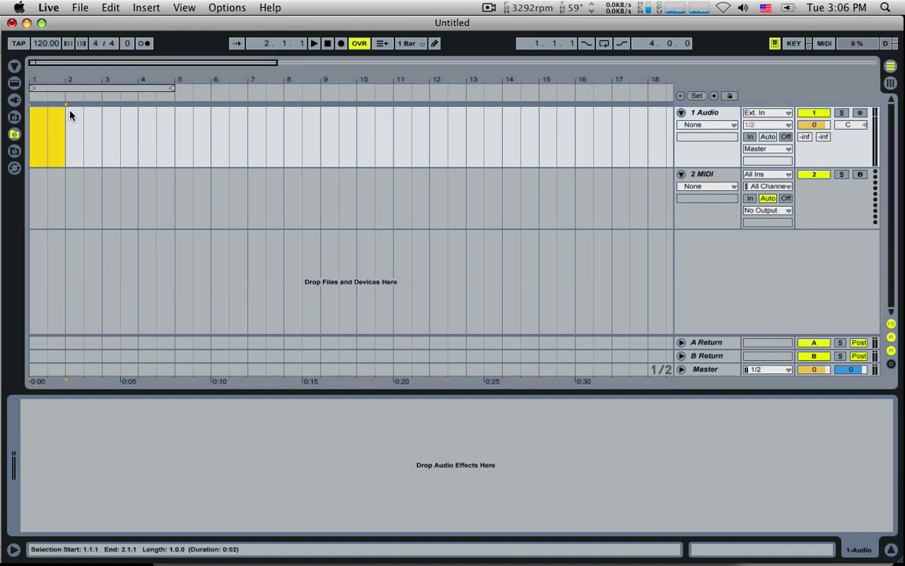
pyautogui.moveTo(97, 42); pyautogui.dragTo(92, 38)
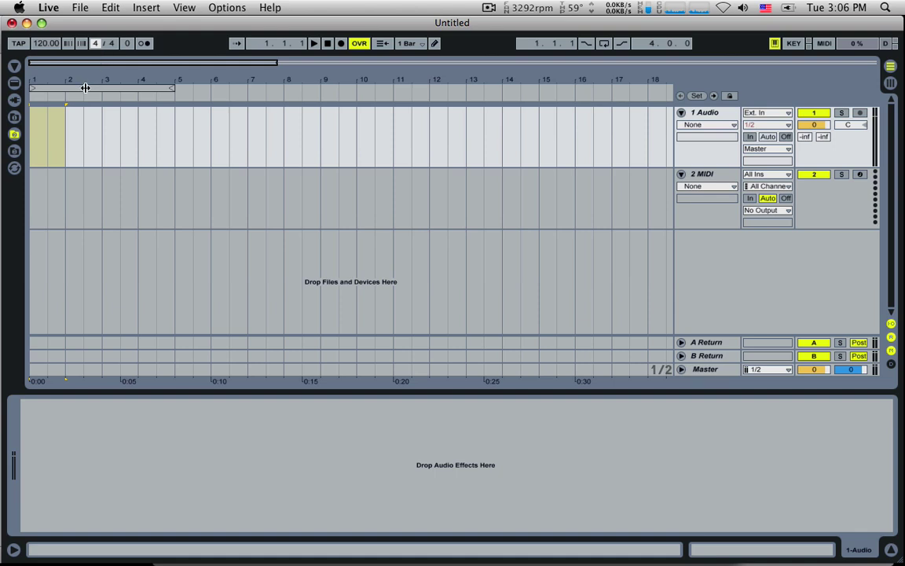
pyautogui.click(31, 121)
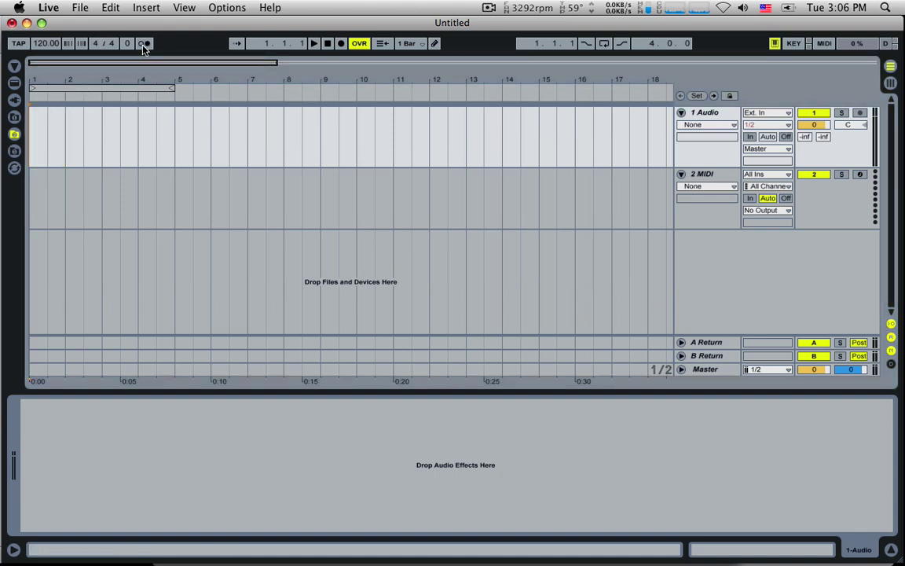
# - Play the arrangement from bar 1 with the metronome on, stop playback, and turn the metronome off
pyautogui.click(144, 44)
pyautogui.press('space')
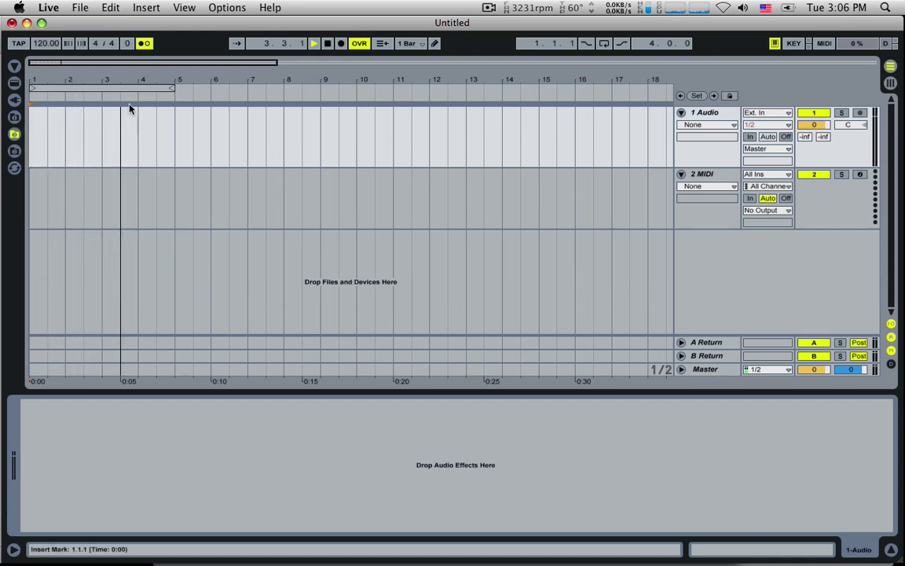
pyautogui.press('space')
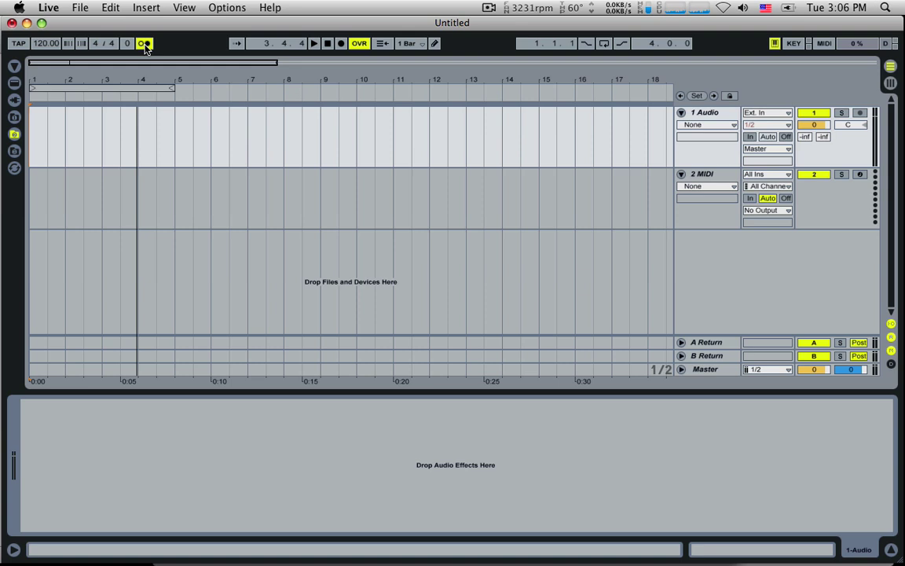
pyautogui.click(144, 44)
# - Listen to the metronome again from 1.1.1 against a 1/4 grid, and switch it off after stopping playback
pyautogui.moveTo(133, 61); pyautogui.dragTo(72, 63)
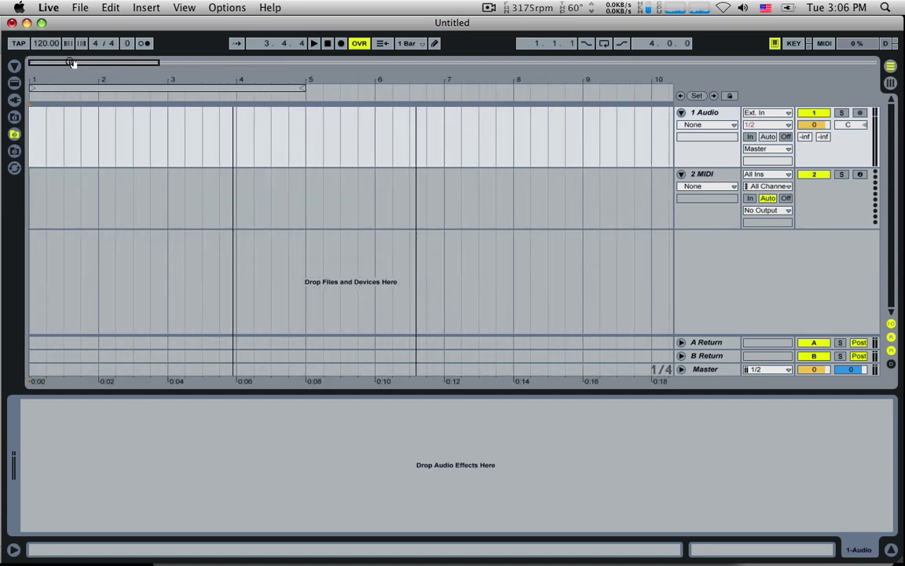
pyautogui.click(33, 134)
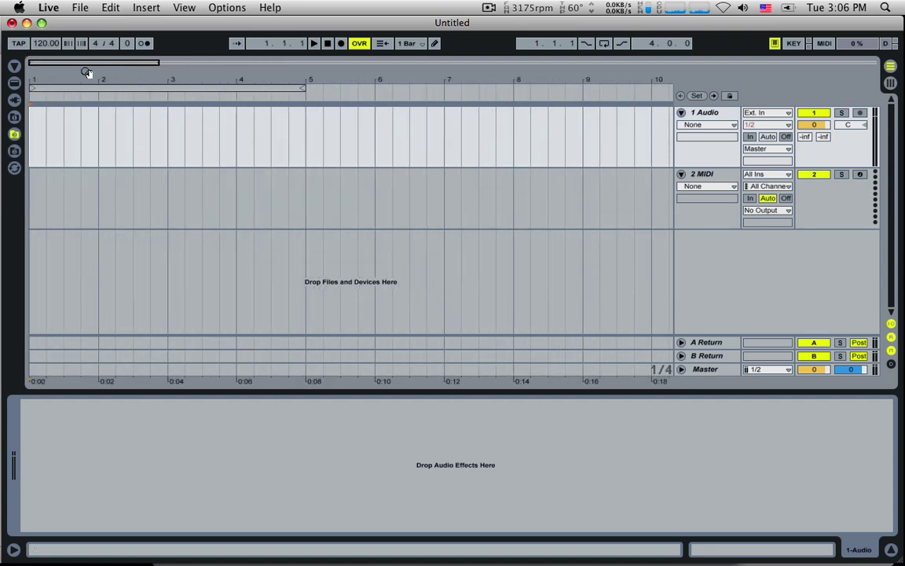
pyautogui.click(145, 44)
pyautogui.press('space')
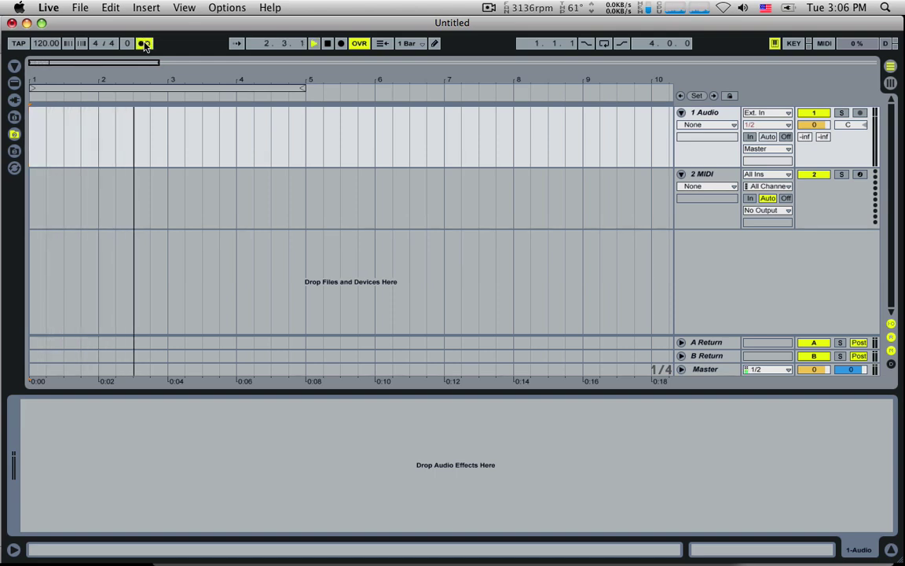
pyautogui.press('space')
pyautogui.click(145, 45)
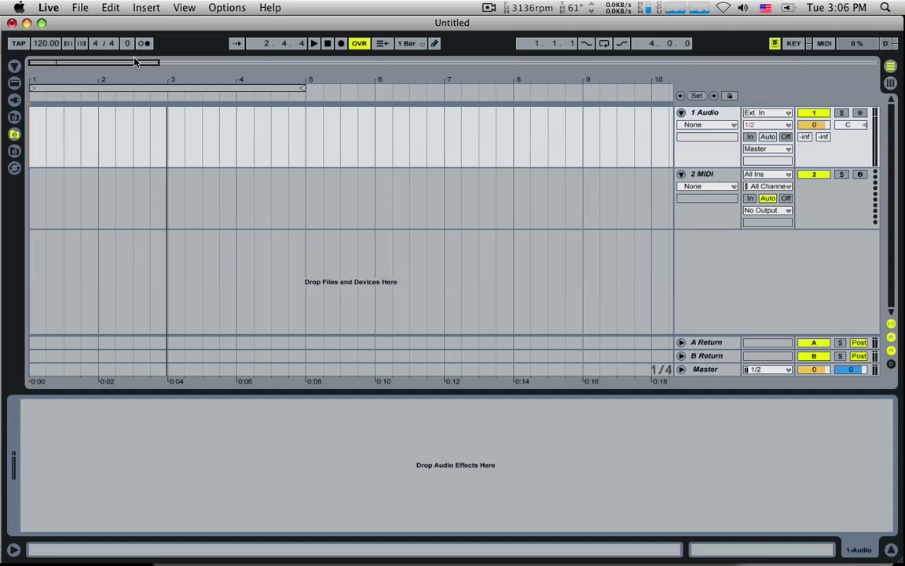
# - With about 48 bars in view, compare the device areas of the 1 Audio and 2 MIDI tracks by selecting each repeatedly
pyautogui.moveTo(133, 62); pyautogui.dragTo(133, 49)
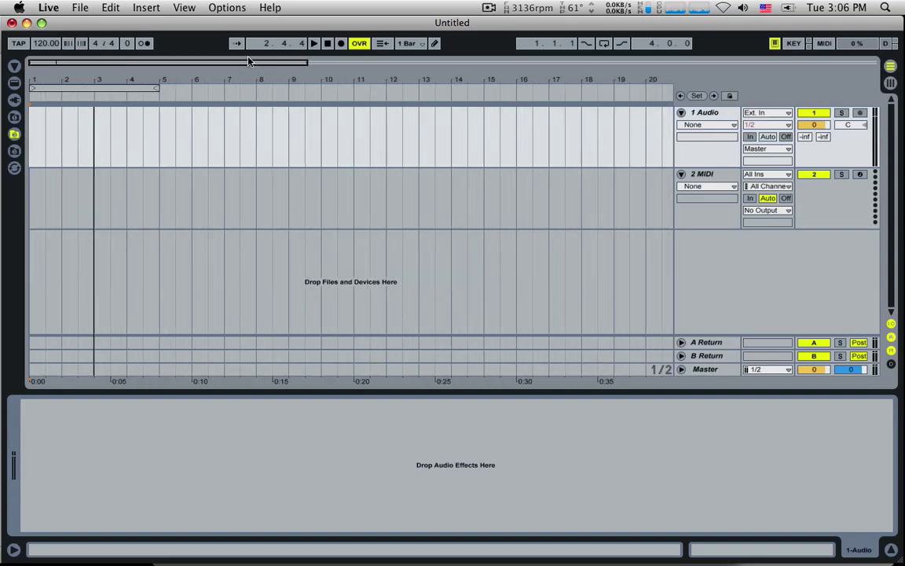
pyautogui.moveTo(237, 63); pyautogui.dragTo(237, 35)
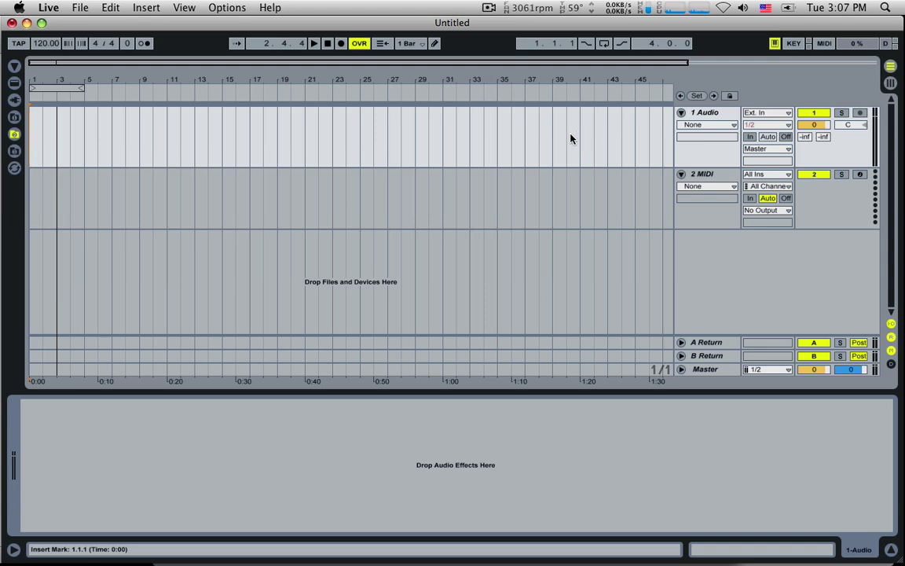
pyautogui.click(711, 113)
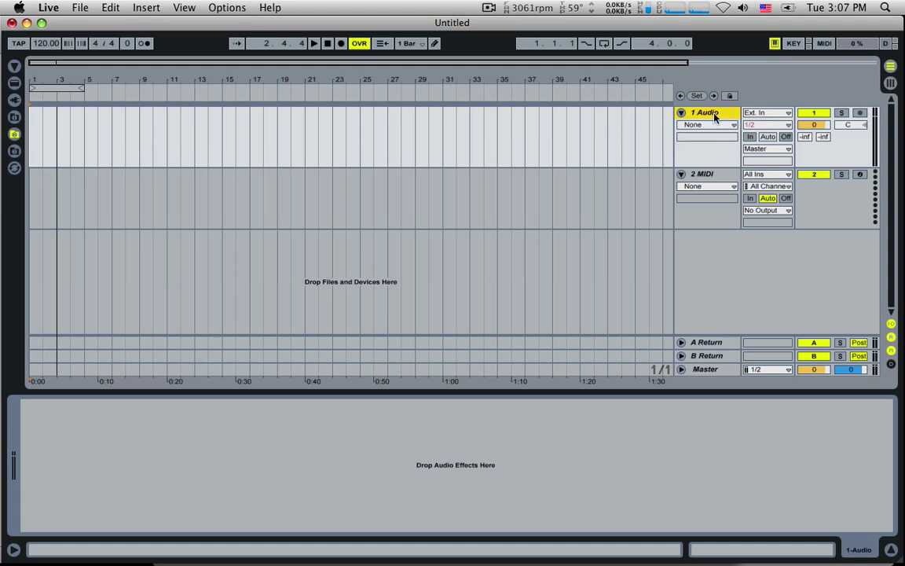
pyautogui.click(701, 174)
pyautogui.click(713, 115)
pyautogui.click(703, 174)
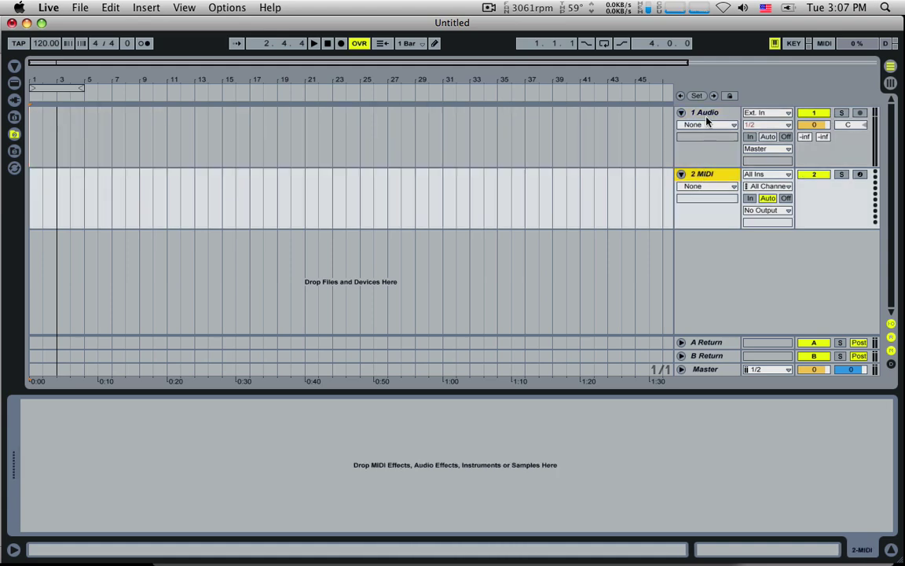
pyautogui.click(706, 115)
pyautogui.click(702, 174)
pyautogui.click(713, 115)
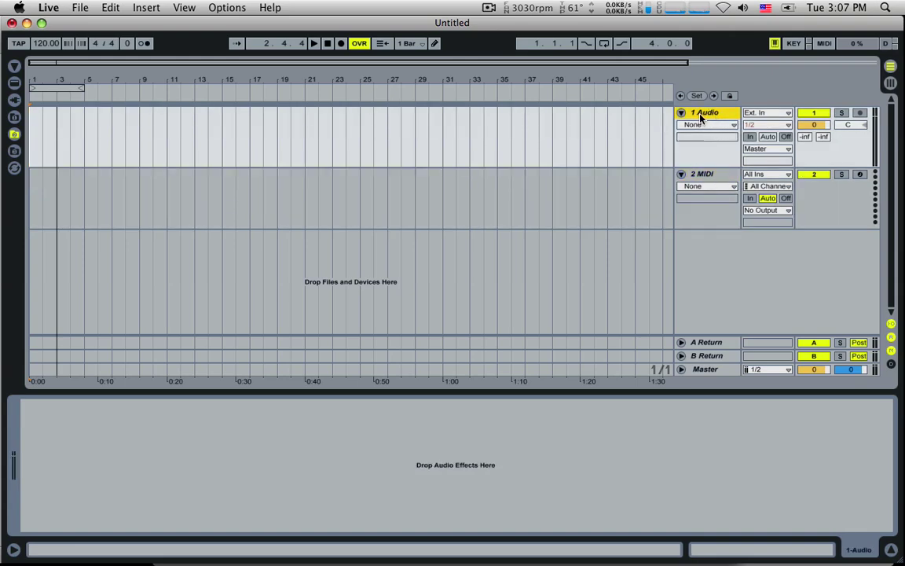
pyautogui.click(702, 175)
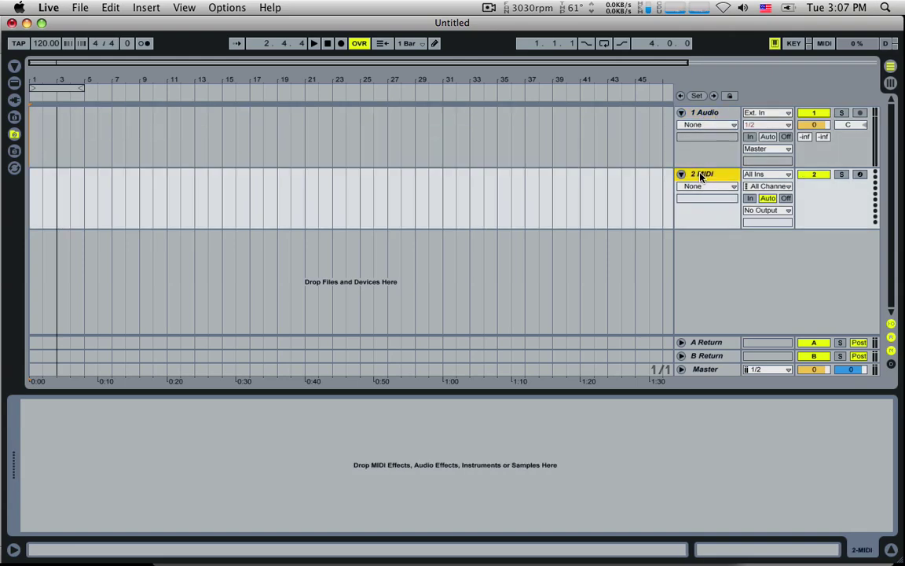
pyautogui.click(707, 123)
pyautogui.click(713, 179)
pyautogui.click(712, 114)
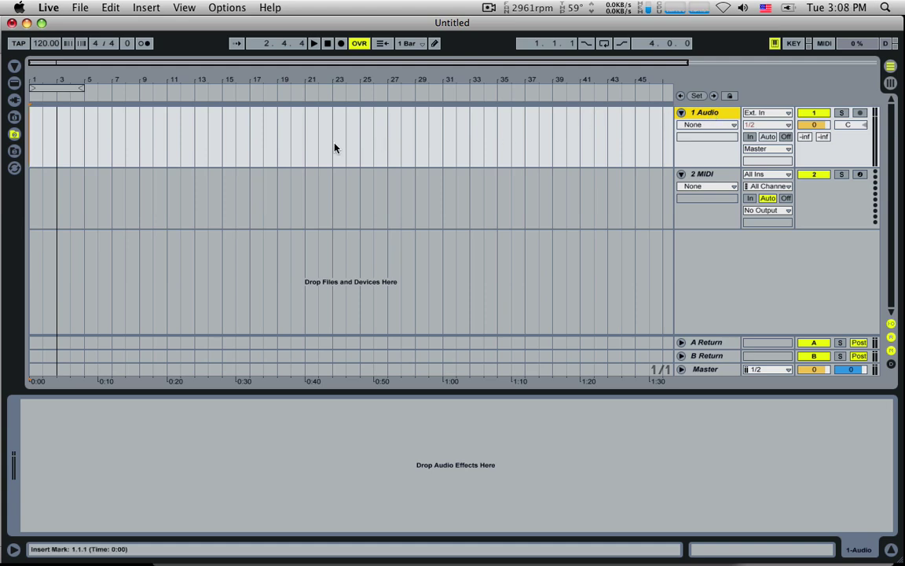
# - Select the range from bar 17 to bar 19 on the 1 Audio track, and select the 2 MIDI track
pyautogui.moveTo(292, 141); pyautogui.dragTo(416, 134)
pyautogui.moveTo(245, 132); pyautogui.dragTo(281, 135)
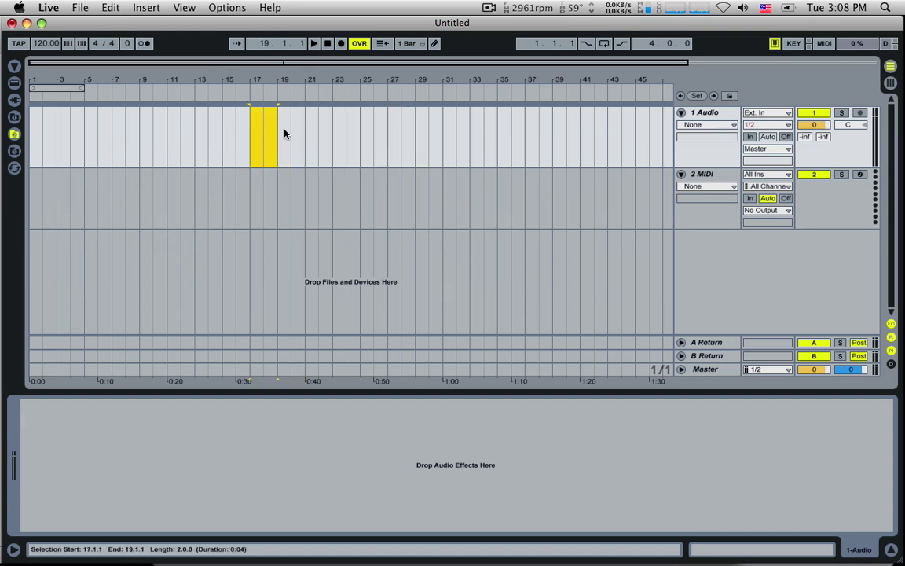
pyautogui.click(711, 174)
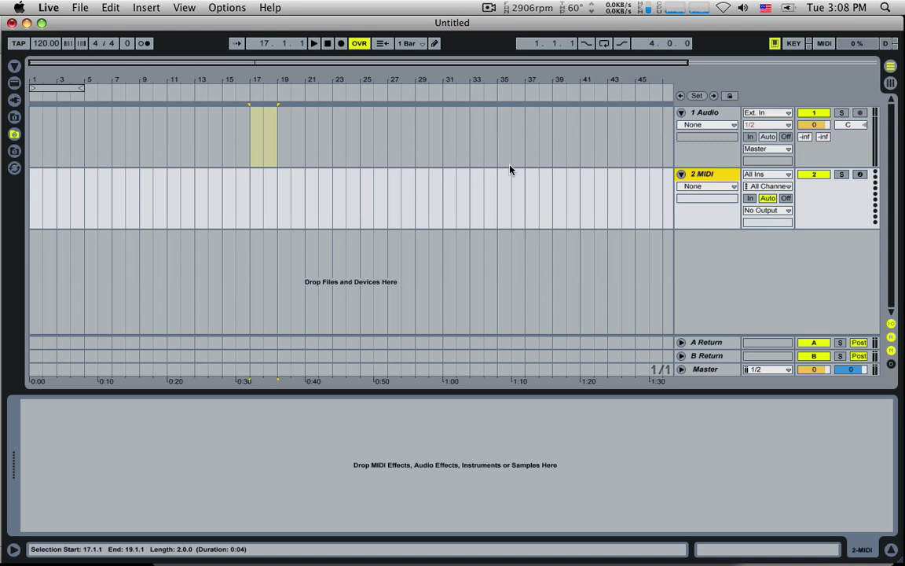
# - Delete the 1 Audio track after comparing it with the MIDI track once more
pyautogui.click(710, 114)
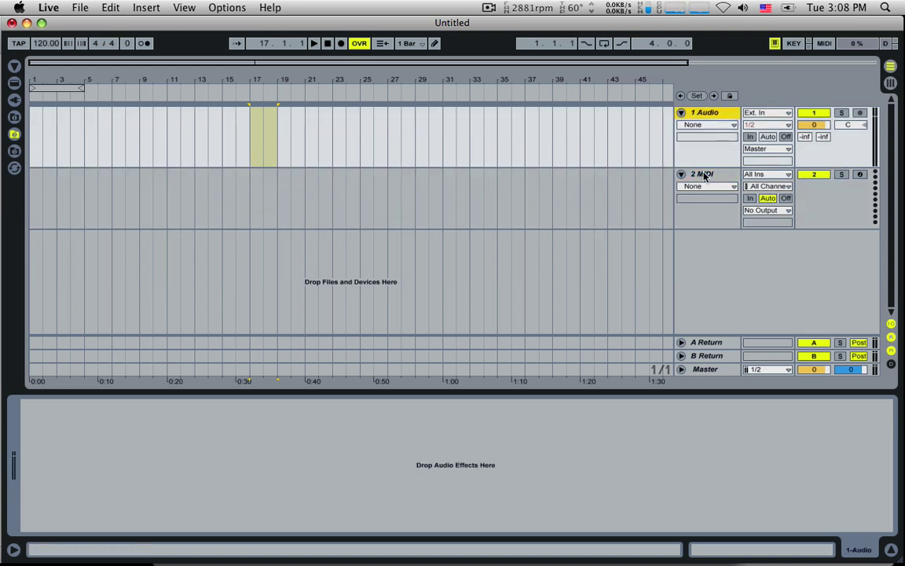
pyautogui.click(705, 176)
pyautogui.click(711, 114)
pyautogui.press('Delete')
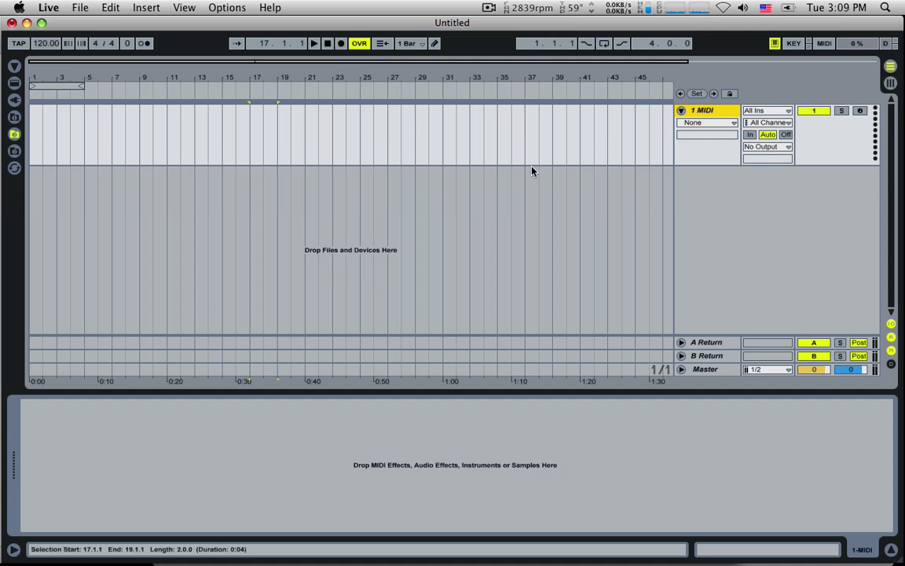
# - Rename the remaining MIDI track as Bass
pyautogui.press('super+r')
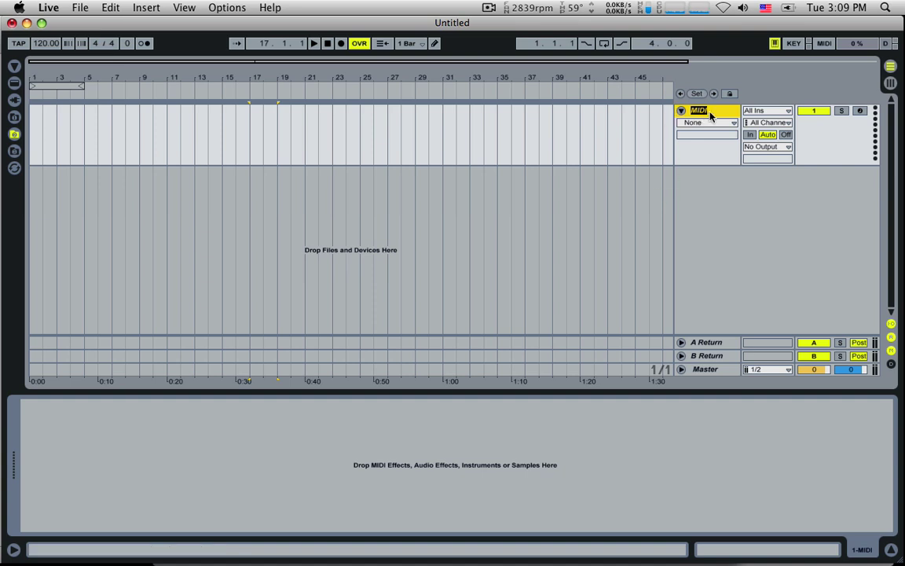
pyautogui.write('Bass')
pyautogui.press('Return')
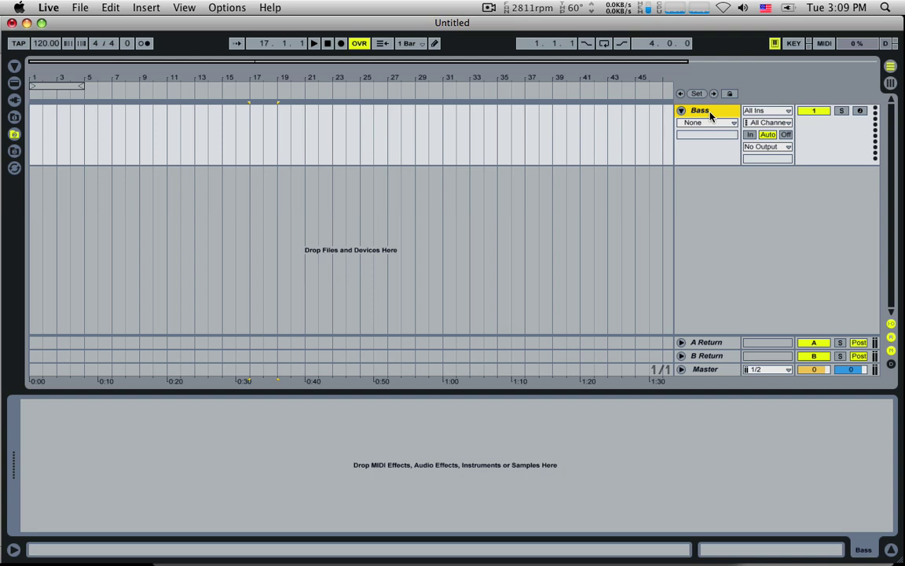
# - Show the Live Devices browser and look through its instruments, from Sampler up to Analog
pyautogui.click(14, 83)
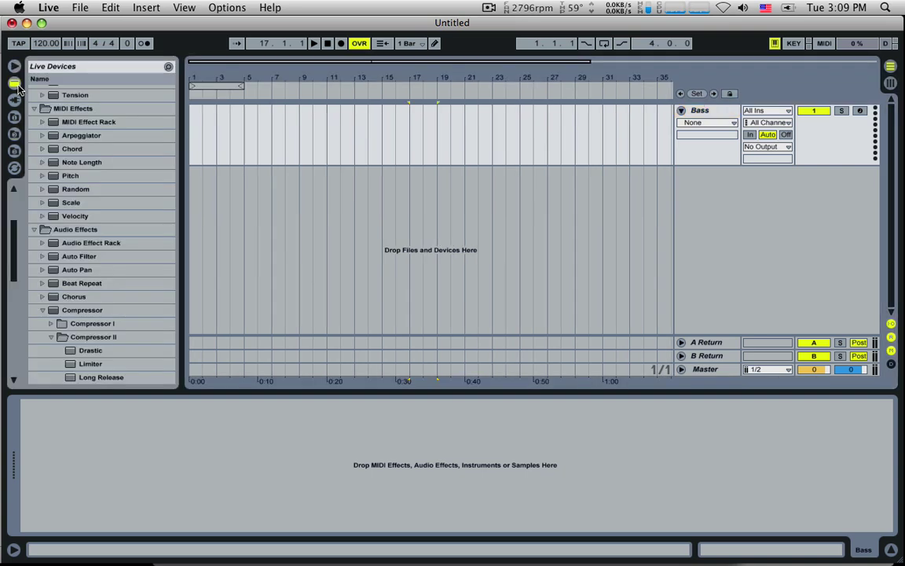
pyautogui.moveTo(13, 238); pyautogui.dragTo(20, 196)
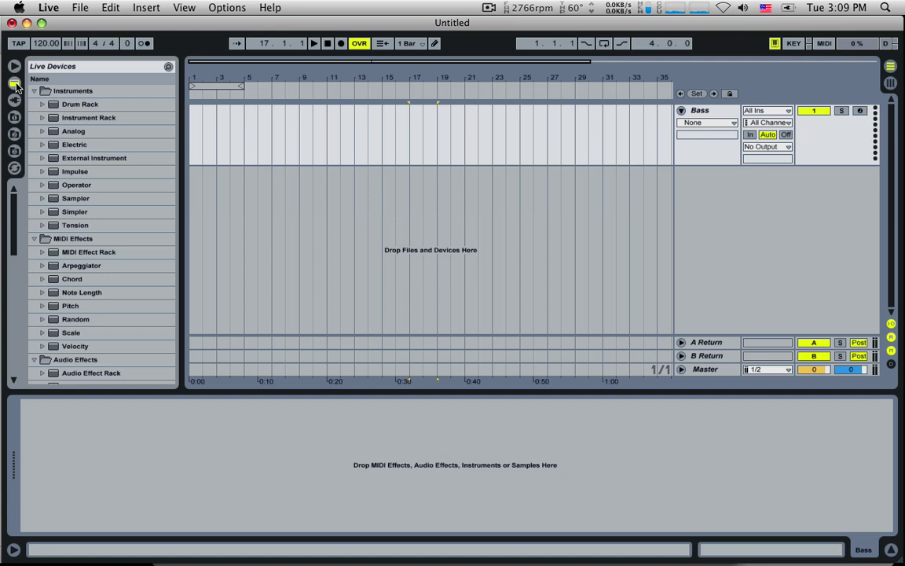
pyautogui.click(78, 198)
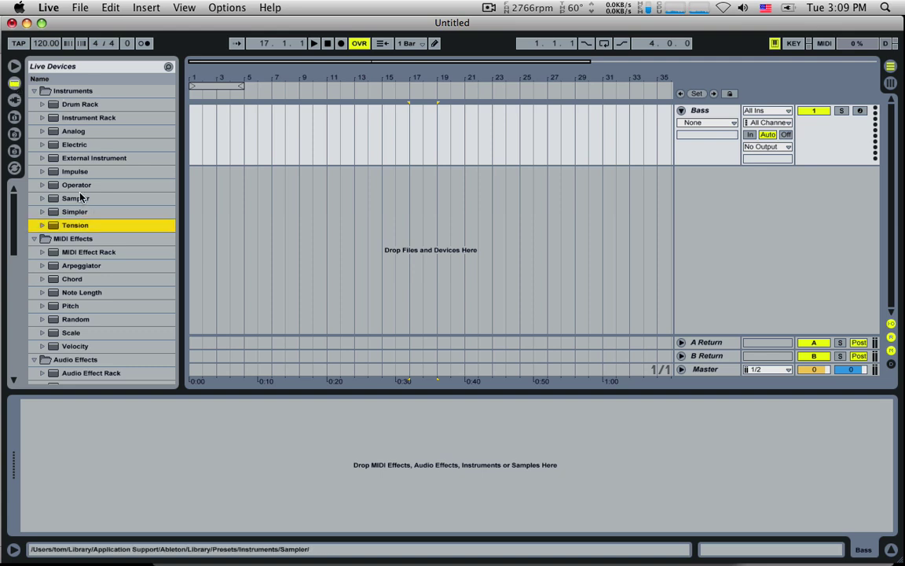
pyautogui.click(78, 186)
pyautogui.click(75, 171)
pyautogui.click(72, 158)
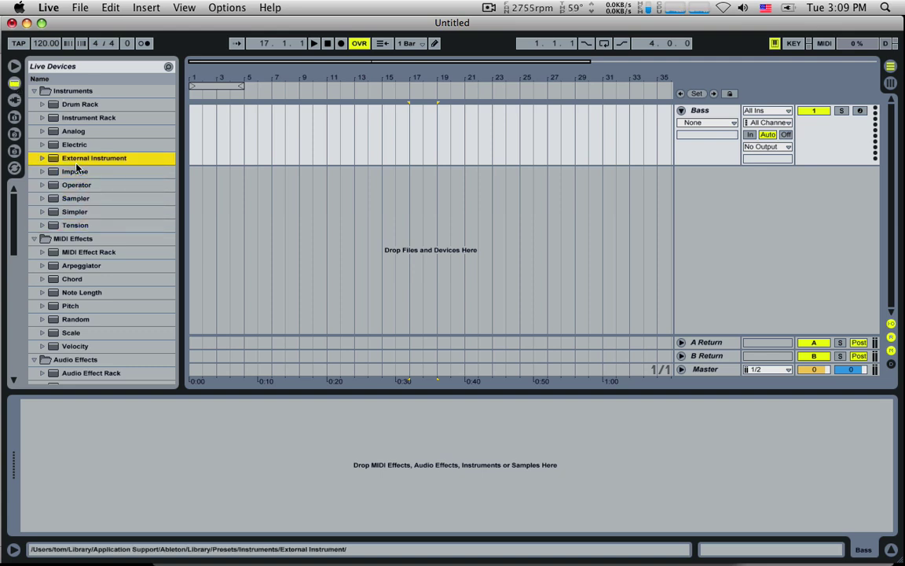
pyautogui.click(72, 145)
pyautogui.click(73, 132)
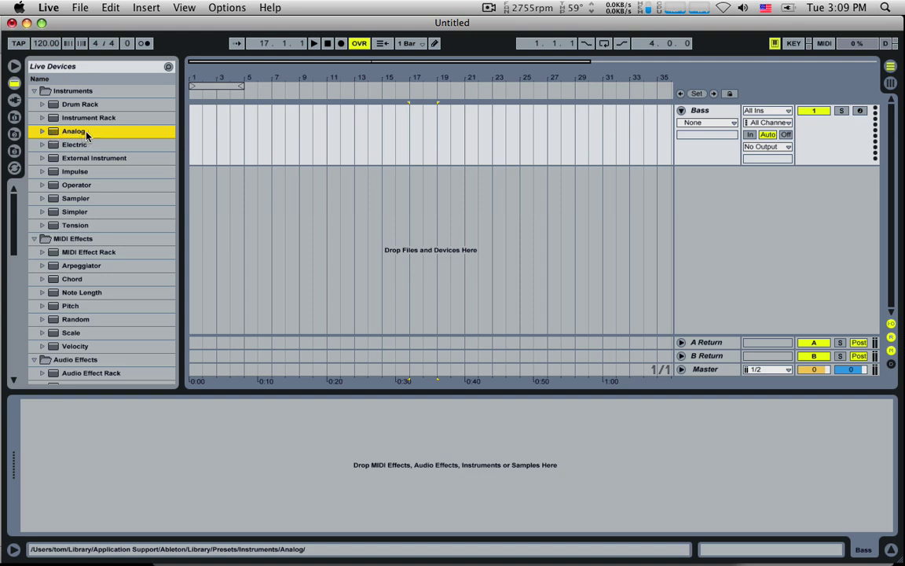
# - Collapse the MIDI Effects and Audio Effects folders in the device browser, keeping only Instruments expanded
pyautogui.click(34, 91)
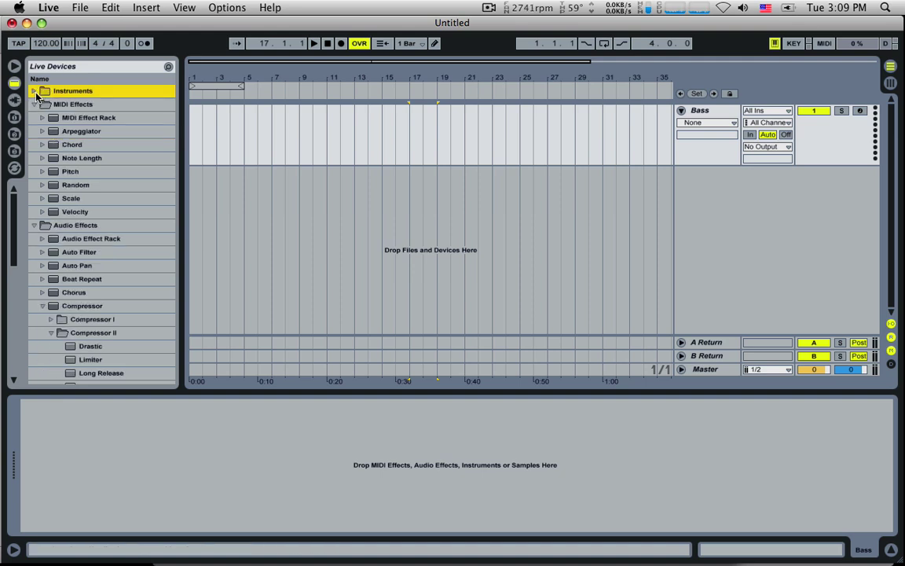
pyautogui.click(34, 105)
pyautogui.click(35, 118)
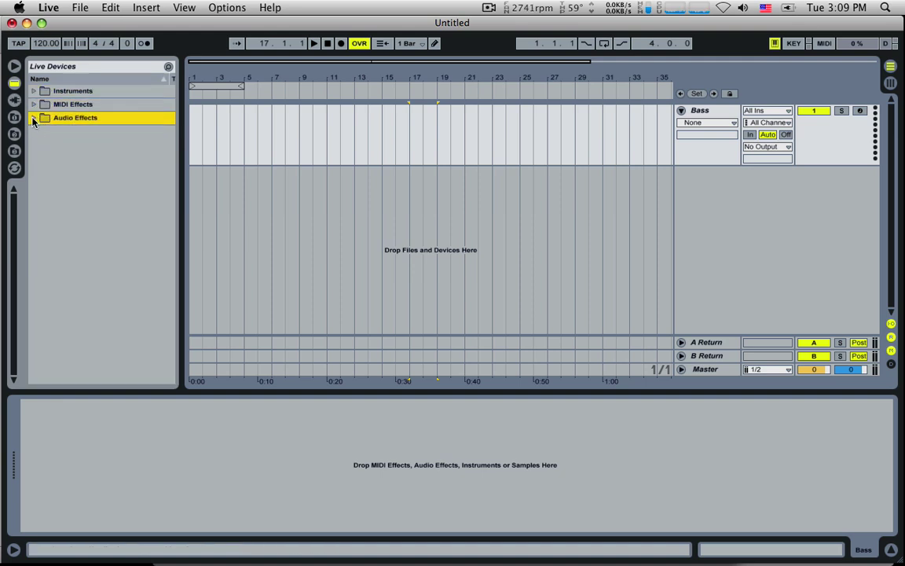
pyautogui.click(34, 91)
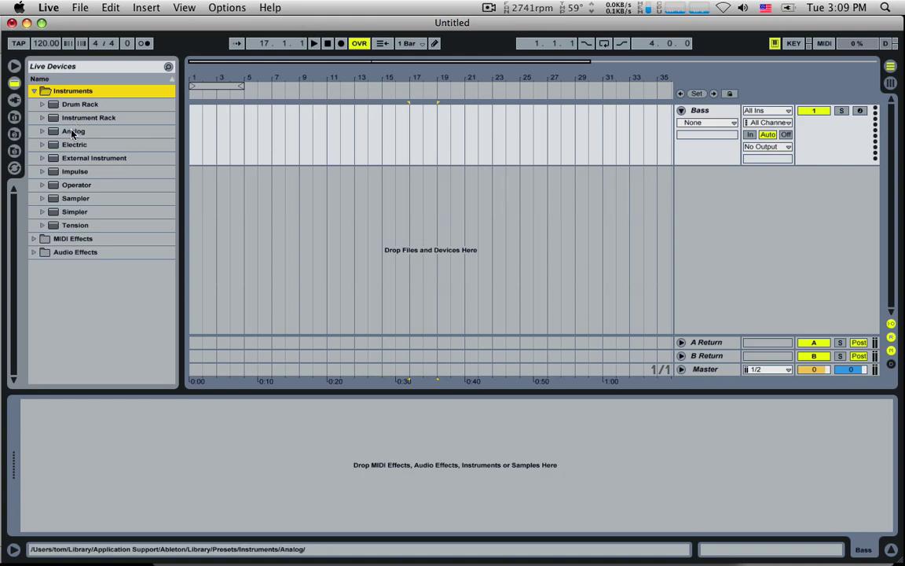
# - Load the Analog instrument onto the Bass track
pyautogui.click(67, 129)
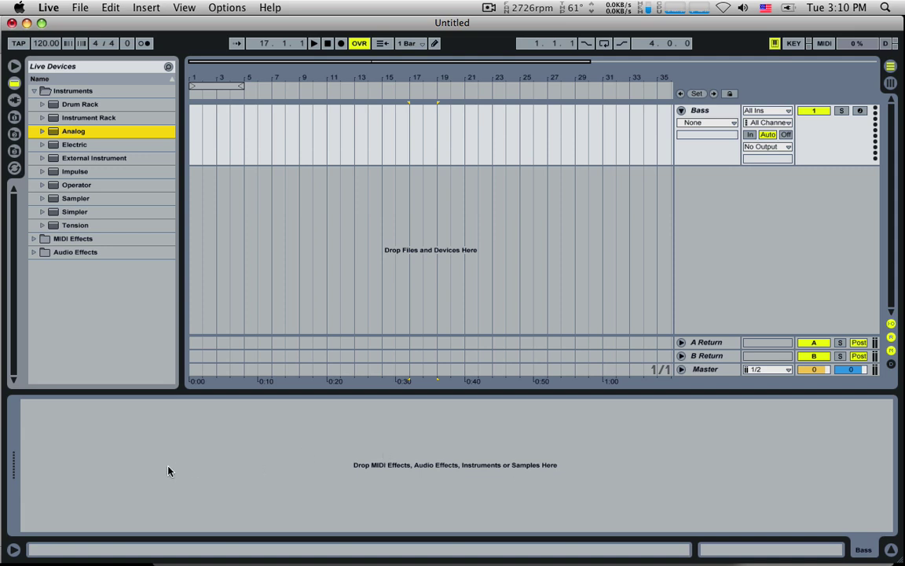
pyautogui.click(704, 111)
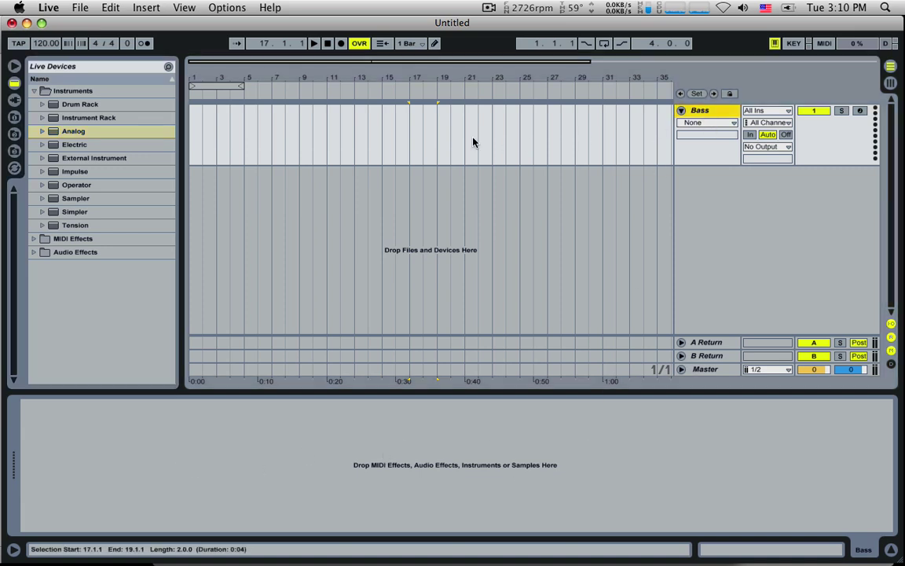
pyautogui.click(74, 134)
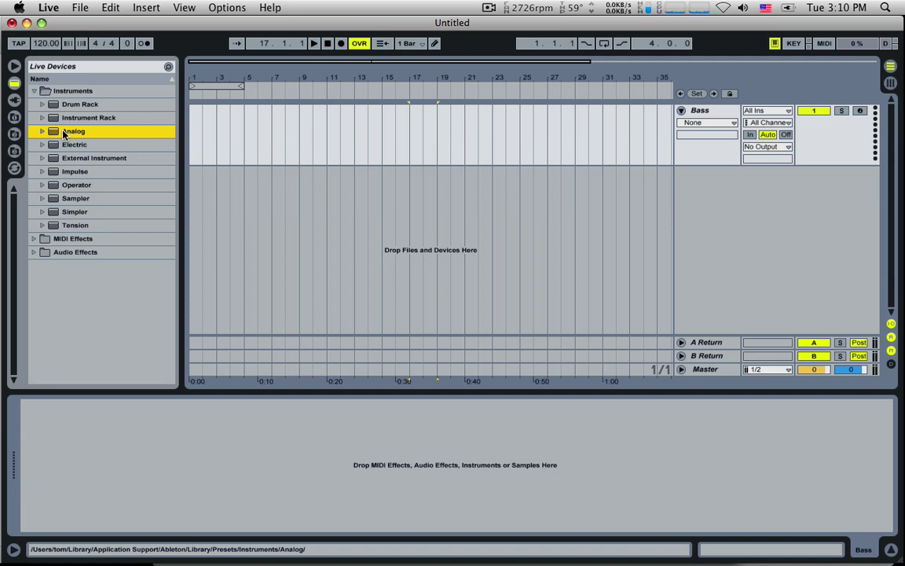
pyautogui.moveTo(64, 133); pyautogui.dragTo(414, 471)
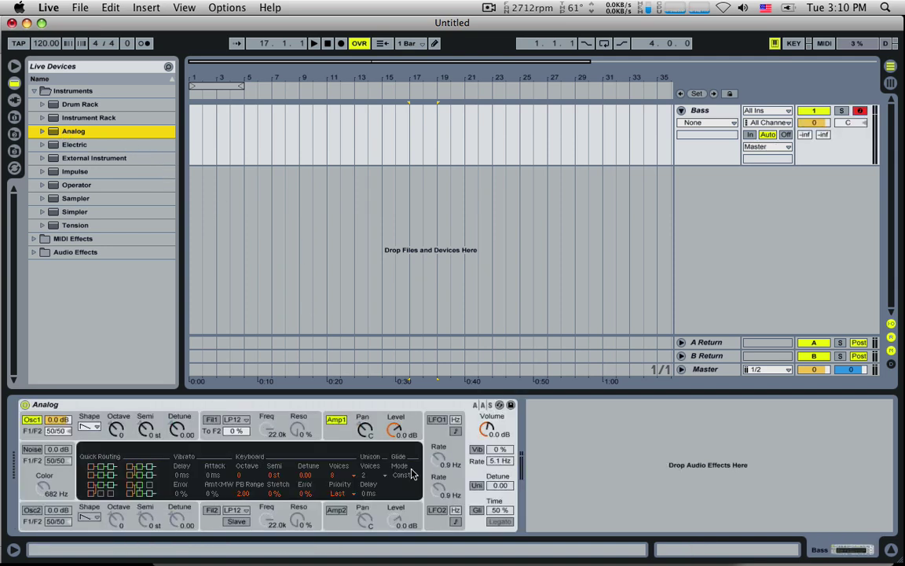
# - Examine Analog's first oscillator section and the waveforms offered for its shape
pyautogui.click(95, 408)
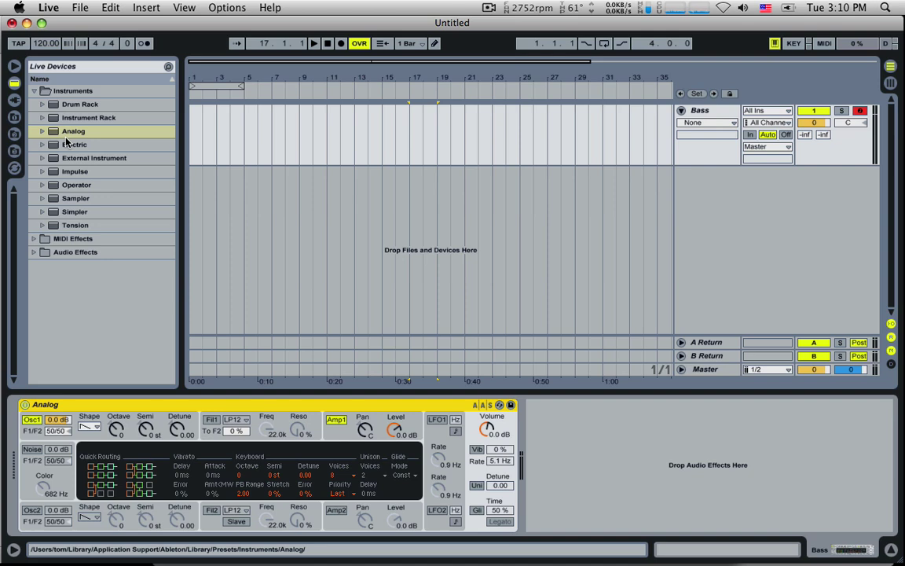
pyautogui.click(86, 439)
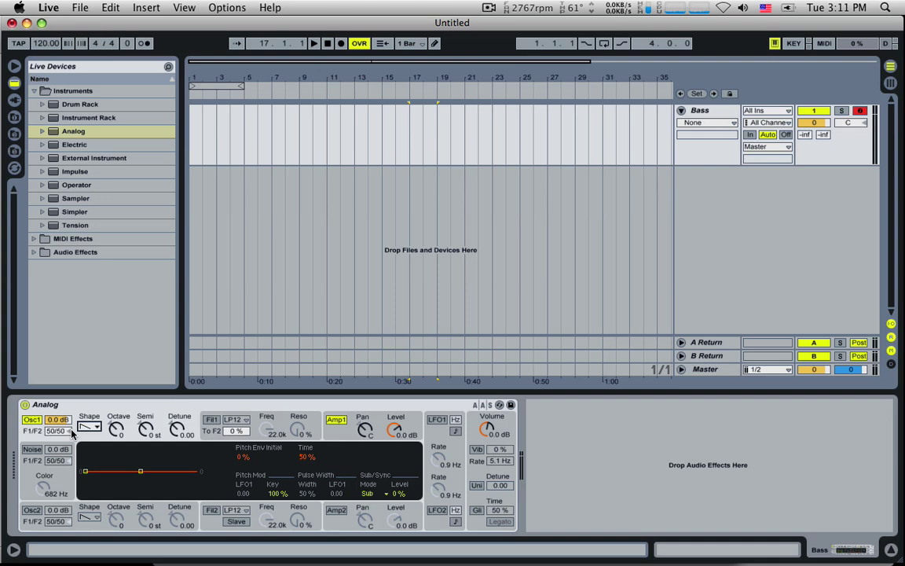
pyautogui.click(31, 420)
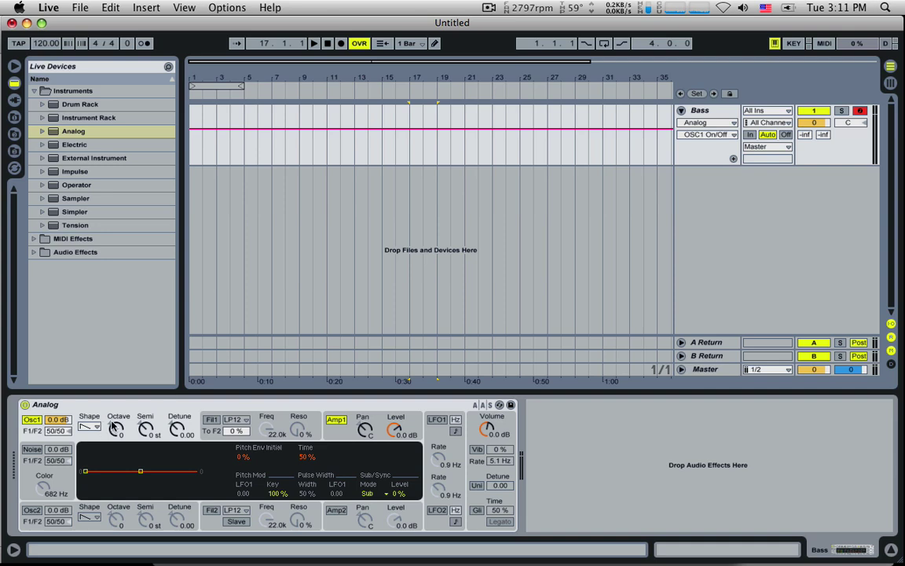
pyautogui.click(92, 428)
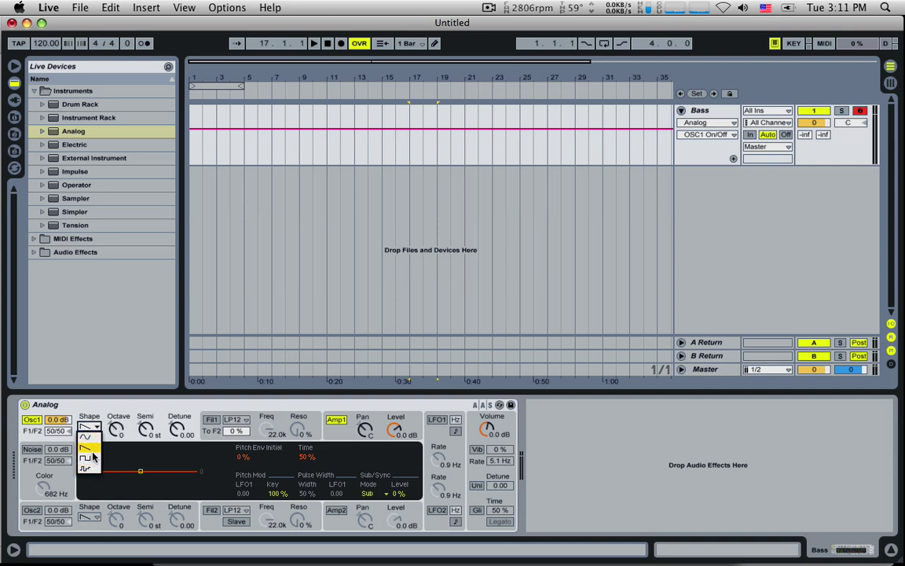
pyautogui.click(89, 454)
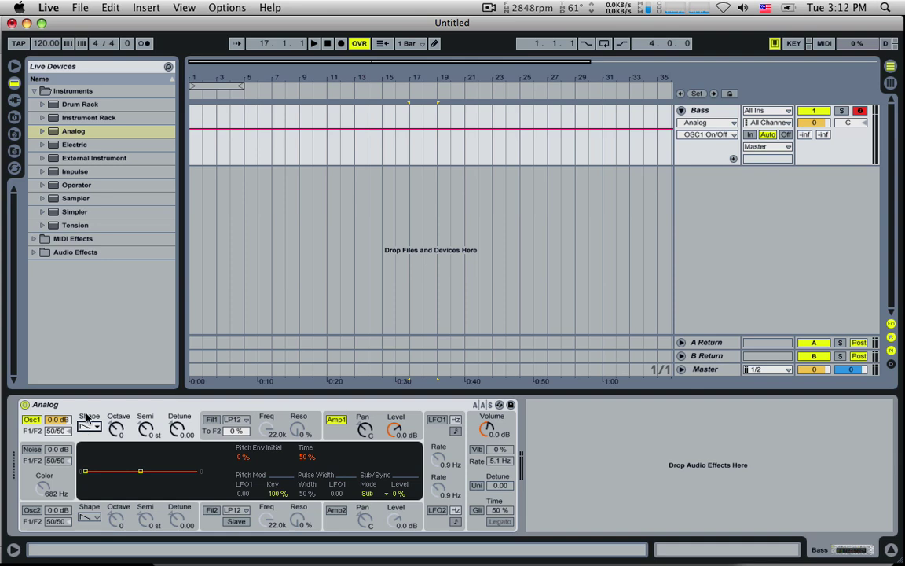
# - Switch to Finder and view the Speaker.jpg and sine.gif images in the Resources folder
pyautogui.click(84, 404)
pyautogui.press('super+Tab')
pyautogui.press('super+Tab')
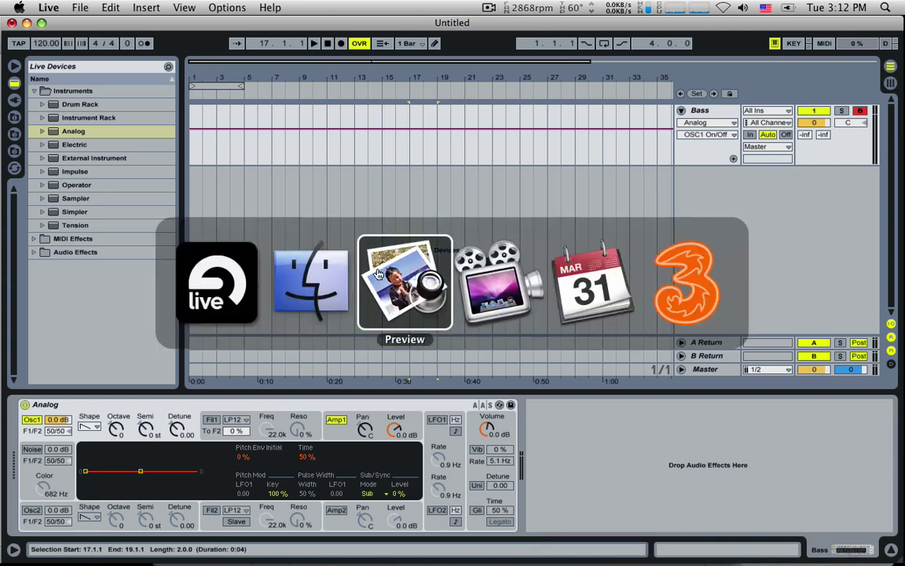
pyautogui.click(303, 301)
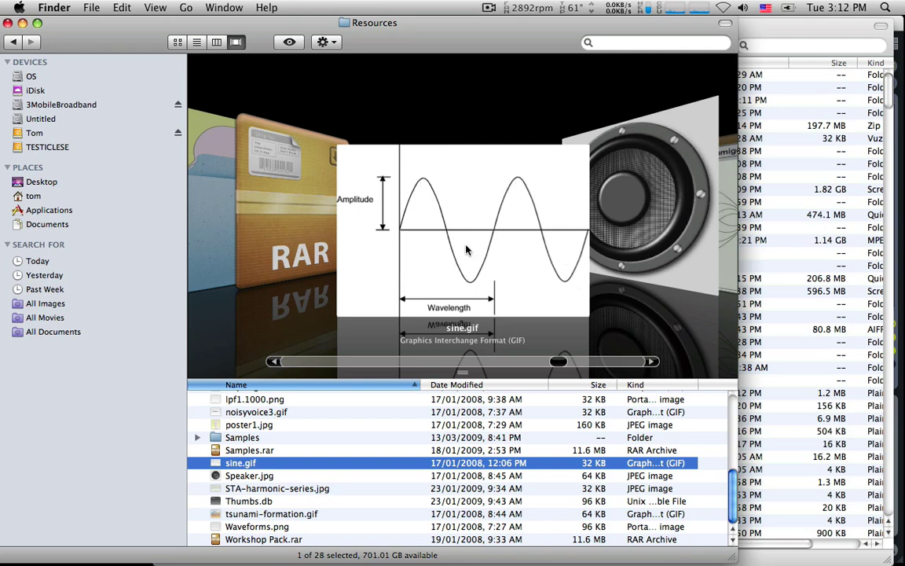
pyautogui.click(637, 197)
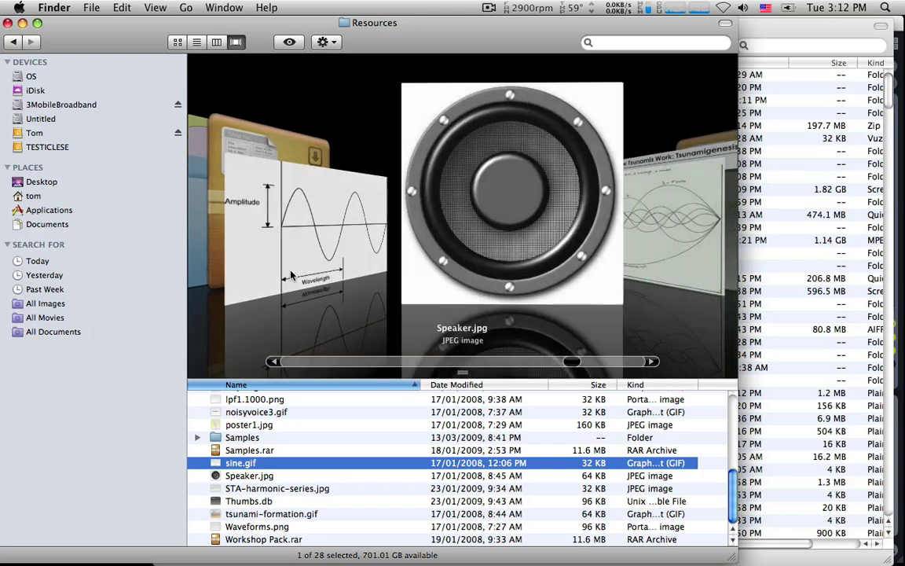
pyautogui.click(309, 246)
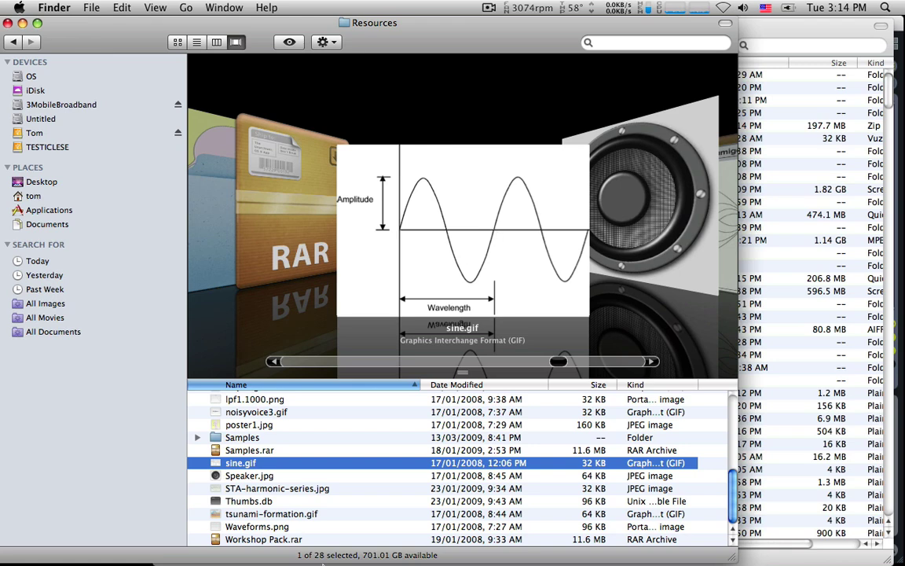
# - Return to Ableton Live and set the shape of Analog's Osc1 to a sine wave
pyautogui.moveTo(287, 538)
pyautogui.click(371, 538)
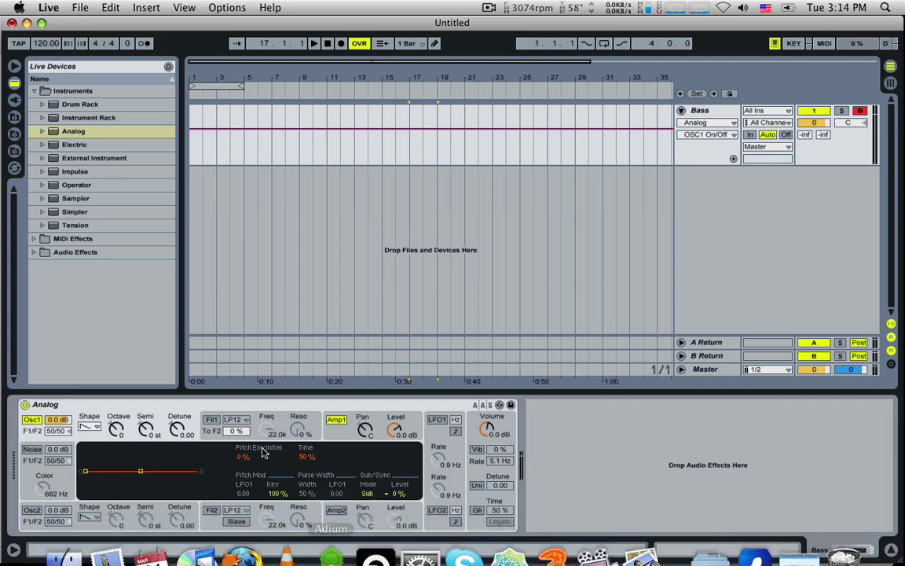
pyautogui.click(92, 428)
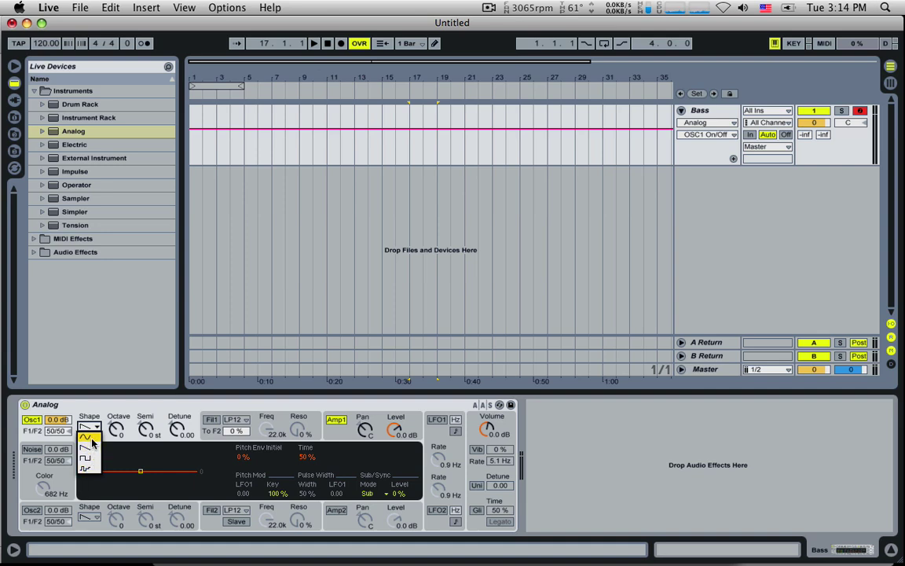
pyautogui.click(92, 440)
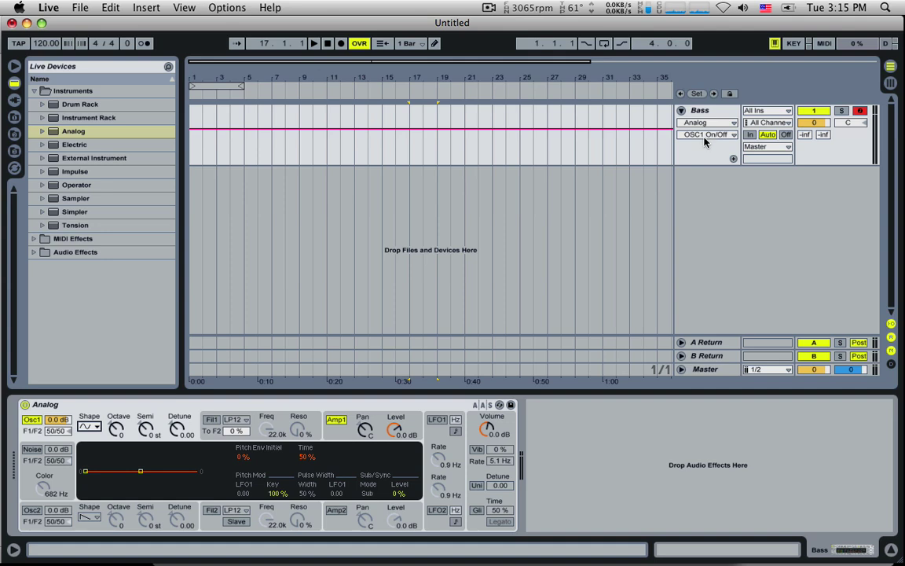
# - Select the Bass track and its Analog device, choose the sine shape for Osc1 again, and play a test note
pyautogui.click(620, 110)
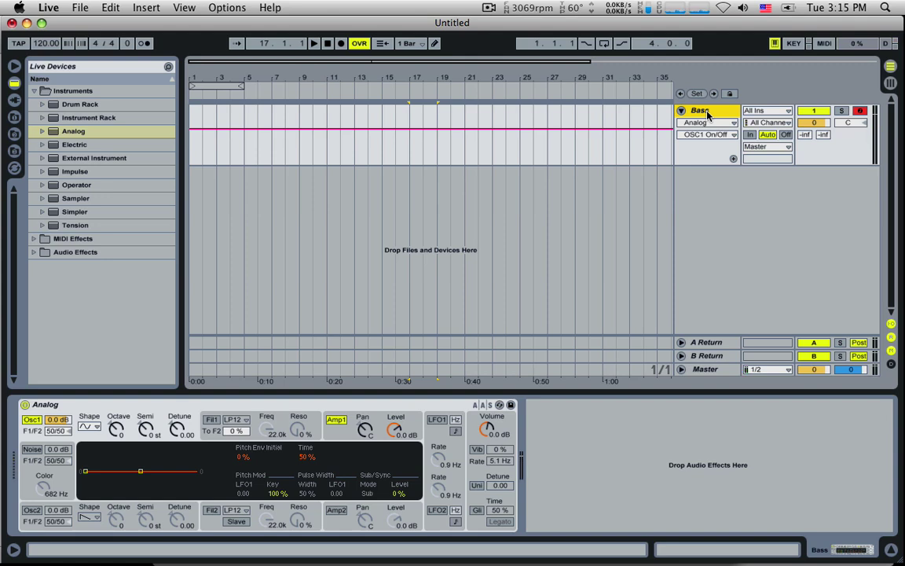
pyautogui.click(84, 406)
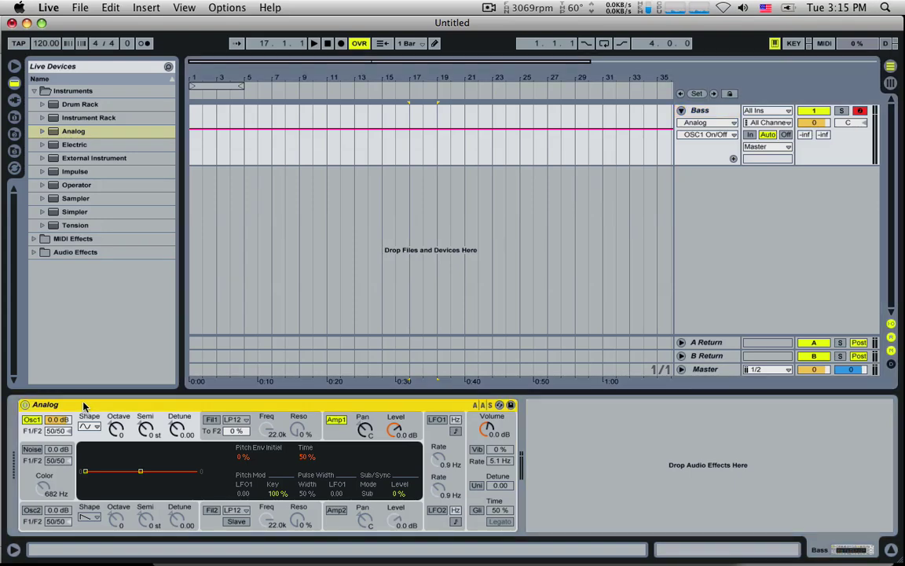
pyautogui.click(88, 426)
pyautogui.click(88, 438)
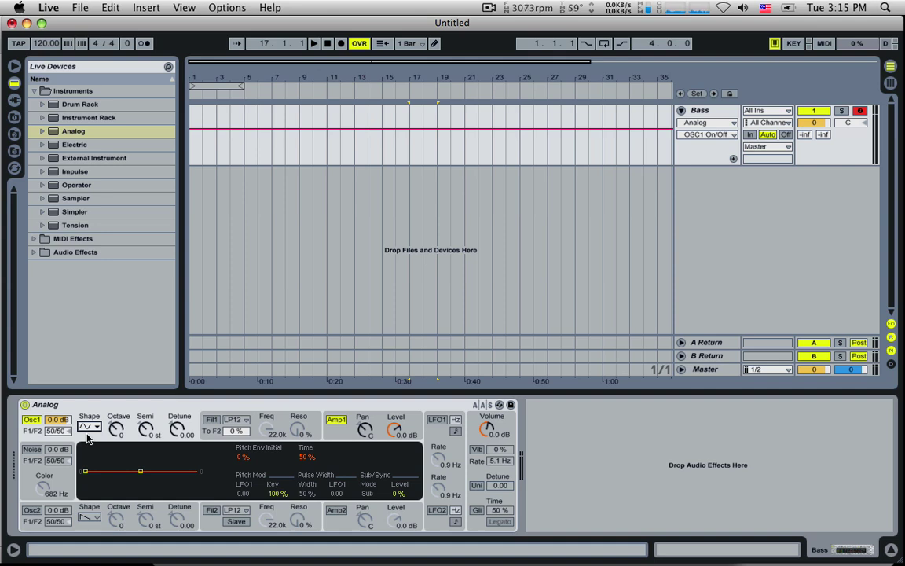
pyautogui.press('a')
# - Raise the decay and lower the release of Analog's Amp1 envelope, and select Osc1's Octave control
pyautogui.click(343, 434)
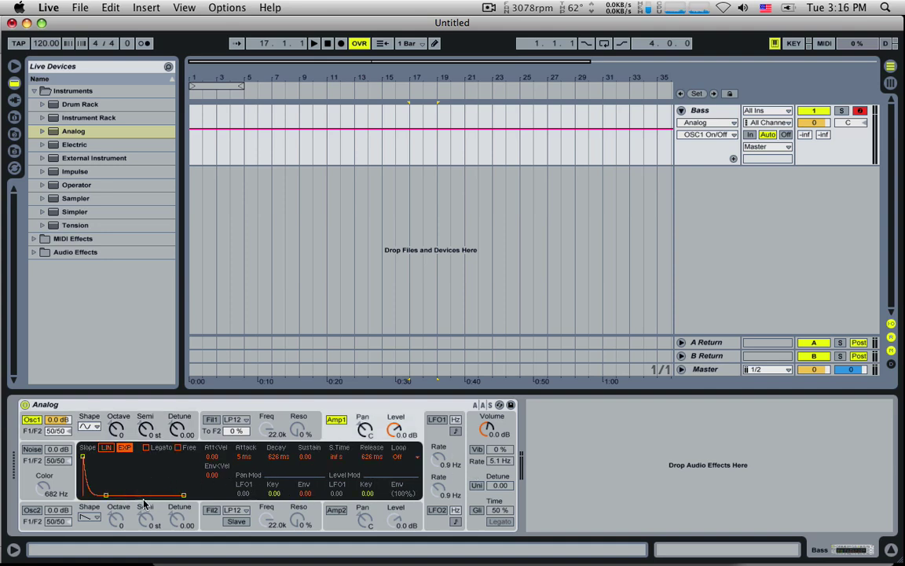
pyautogui.moveTo(276, 457); pyautogui.dragTo(304, 385)
pyautogui.moveTo(371, 458); pyautogui.dragTo(371, 505)
pyautogui.click(116, 428)
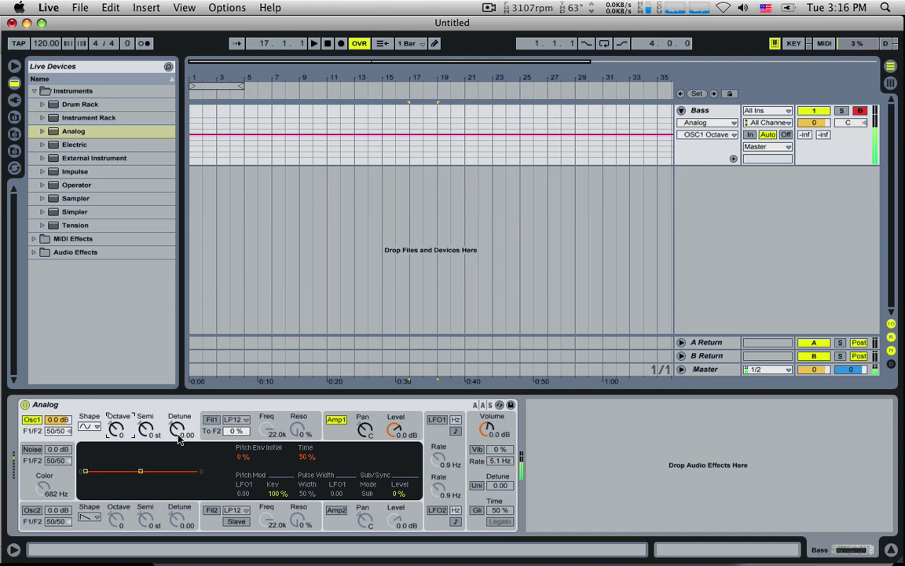
# - Switch to Finder and examine the amplitude and wavelength in the sine.gif diagram
pyautogui.moveTo(330, 562)
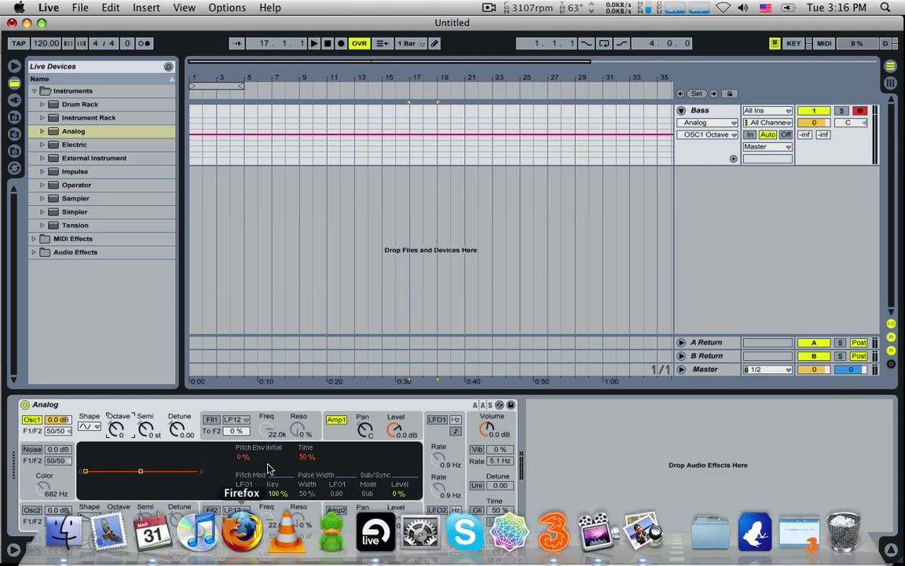
pyautogui.press('super+Tab')
pyautogui.press('super+Tab')
pyautogui.click(346, 270)
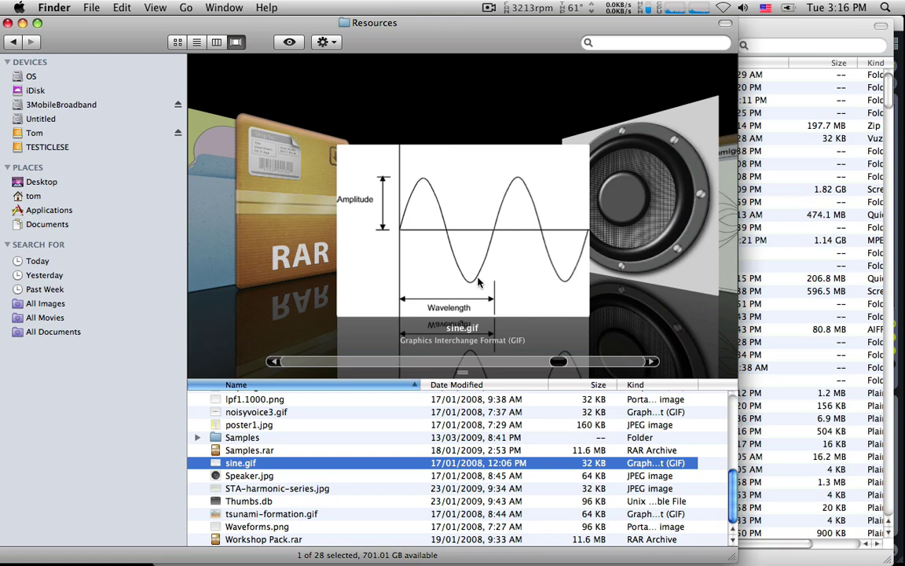
# - Switch to Ableton Live and select the four-bar range from bar 33 to bar 37 on the Bass track
pyautogui.moveTo(491, 563)
pyautogui.press('Down')
pyautogui.press('super+Tab')
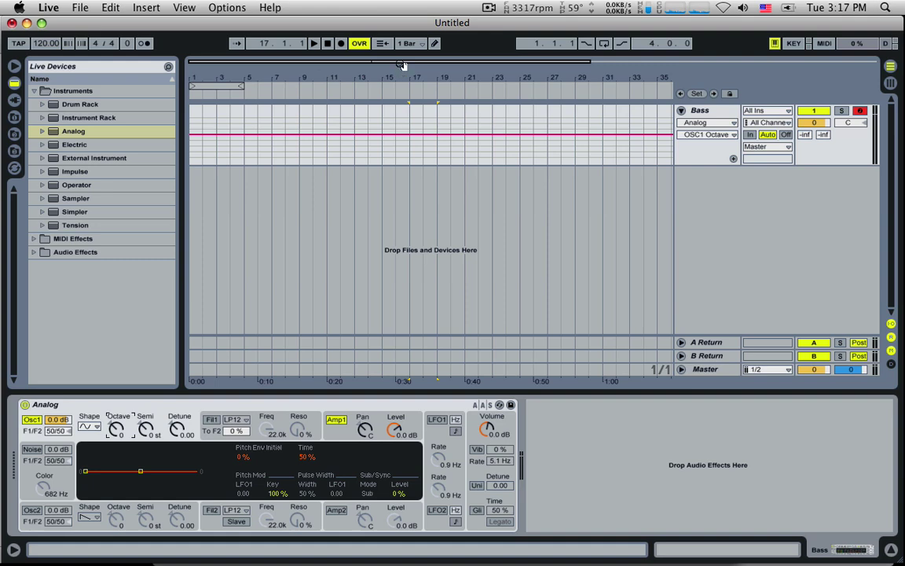
pyautogui.moveTo(403, 64); pyautogui.dragTo(503, 63)
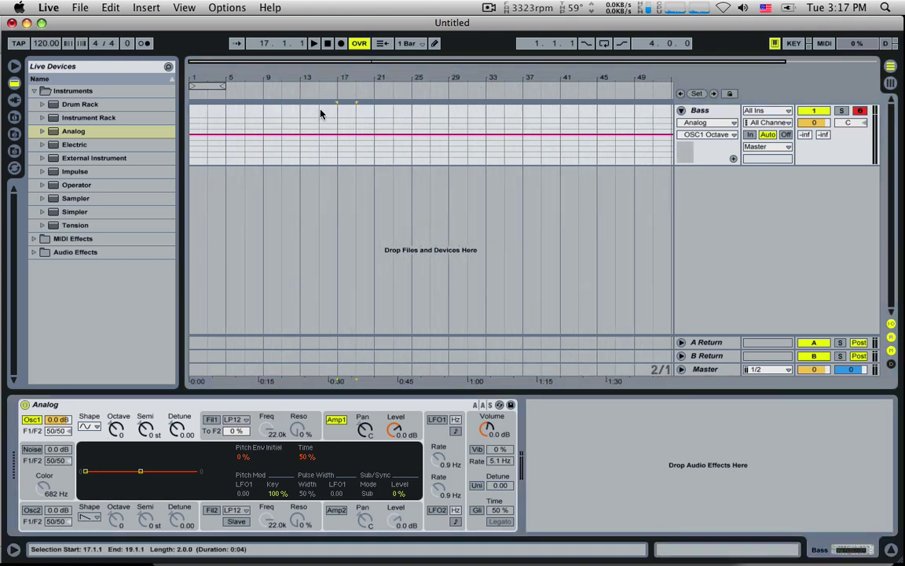
pyautogui.click(486, 123)
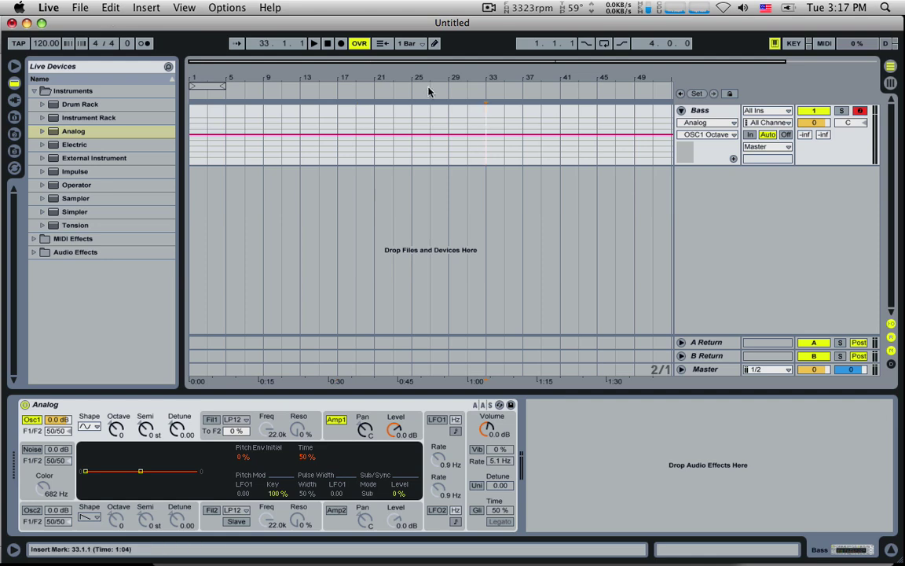
pyautogui.moveTo(303, 61)
pyautogui.mouseDown()
pyautogui.moveTo(338, 83)
pyautogui.moveTo(454, 68)
pyautogui.mouseUp()
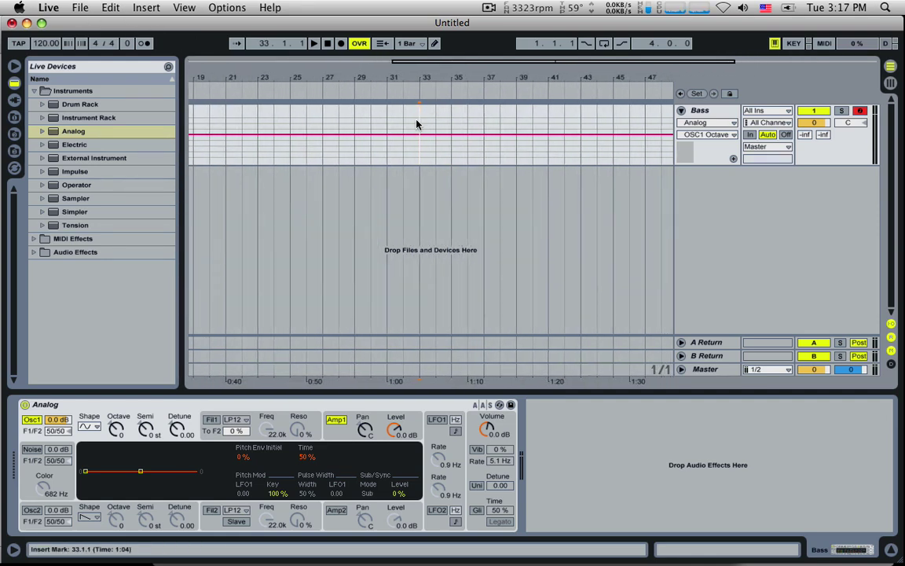
pyautogui.moveTo(431, 116); pyautogui.dragTo(483, 122)
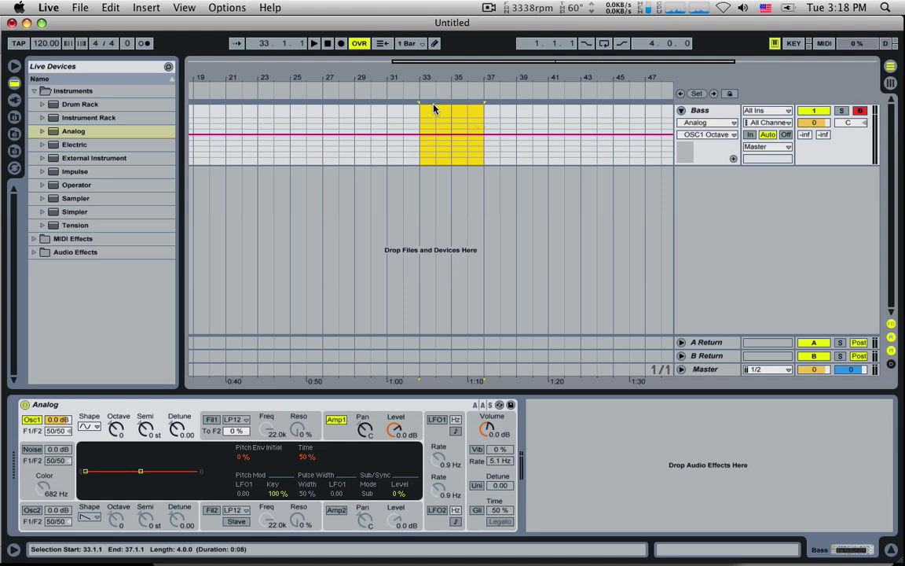
# - Insert a MIDI clip into the selected four bars of the Bass track
pyautogui.click(142, 15)
pyautogui.click(287, 24)
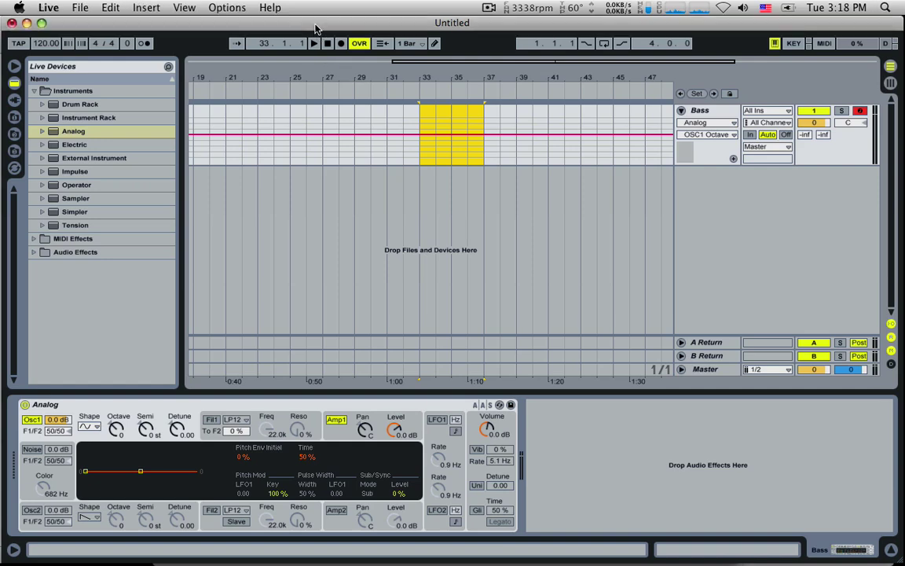
pyautogui.click(146, 8)
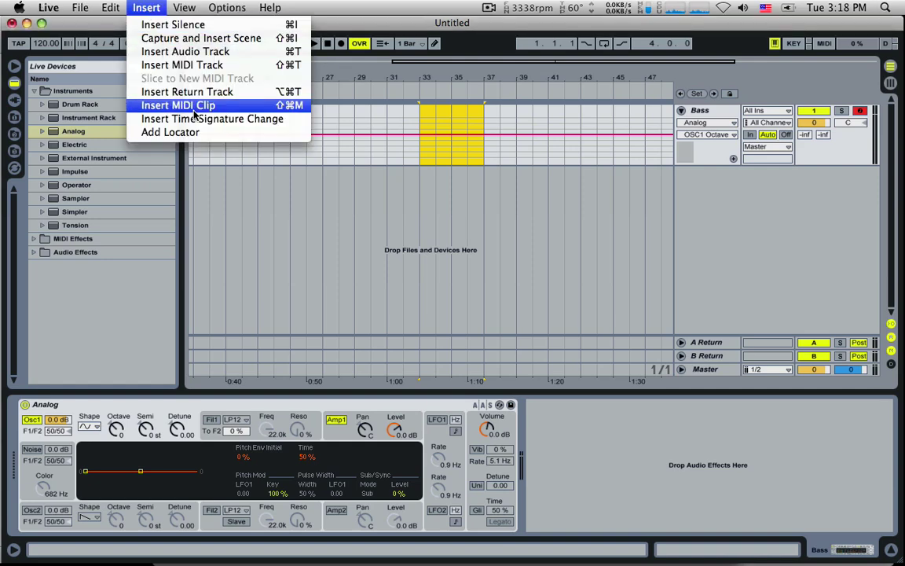
pyautogui.click(194, 110)
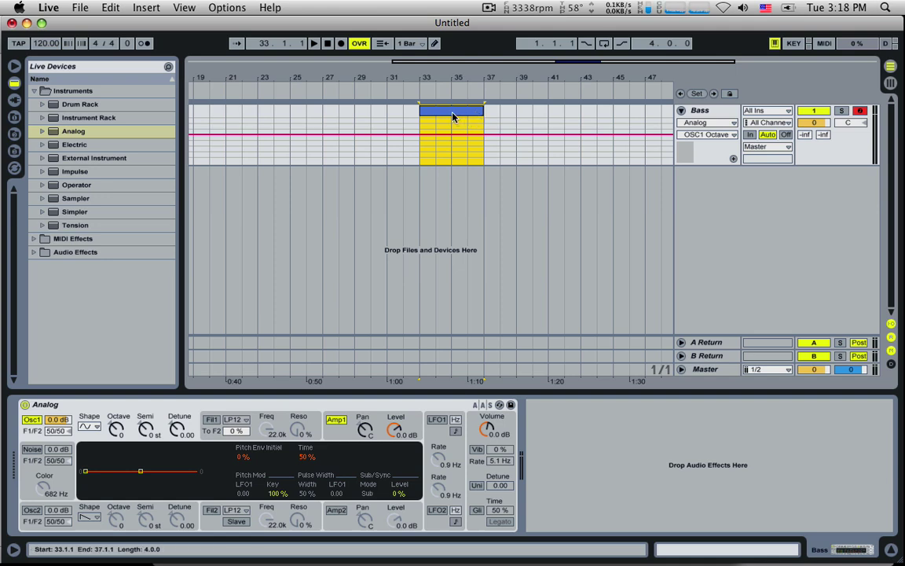
# - Open the new MIDI clip in an enlarged note editor and add a sixteenth G2 note on its first beat
pyautogui.doubleClick(453, 117)
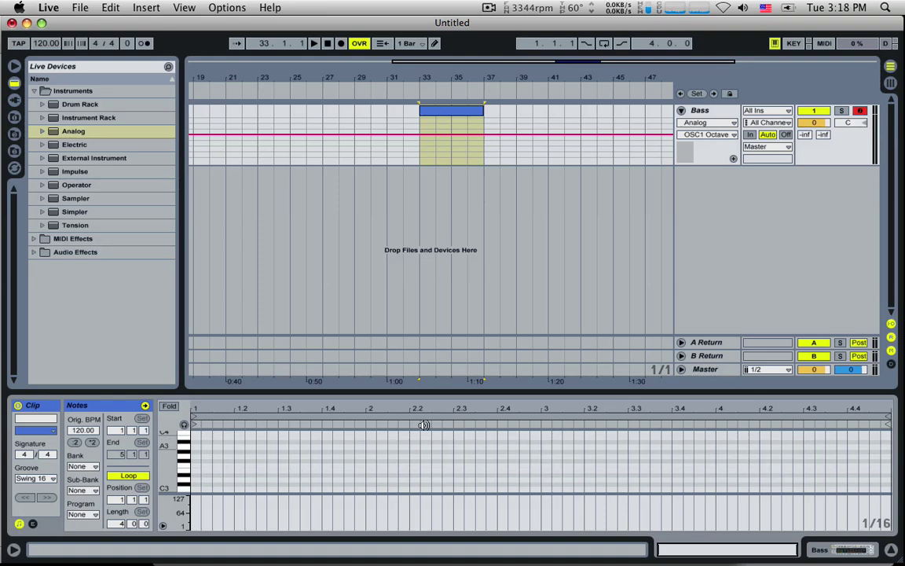
pyautogui.moveTo(327, 389)
pyautogui.mouseDown()
pyautogui.moveTo(333, 374)
pyautogui.moveTo(334, 386)
pyautogui.mouseUp()
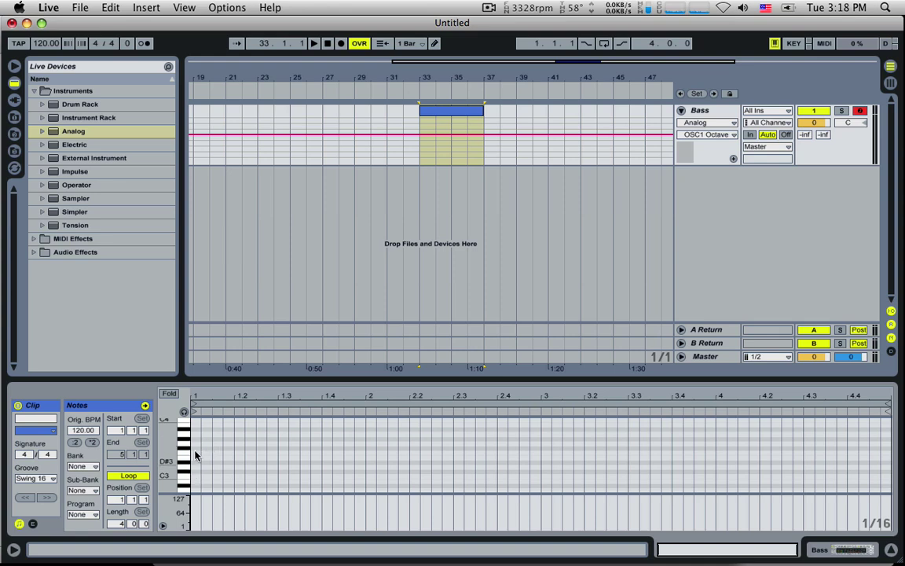
pyautogui.scroll(-2, 202, 460)
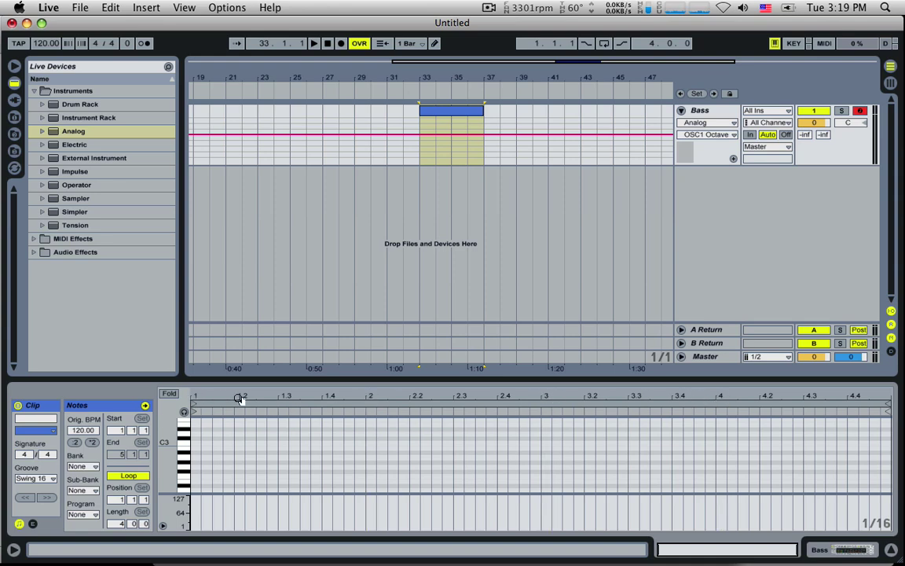
pyautogui.click(286, 401)
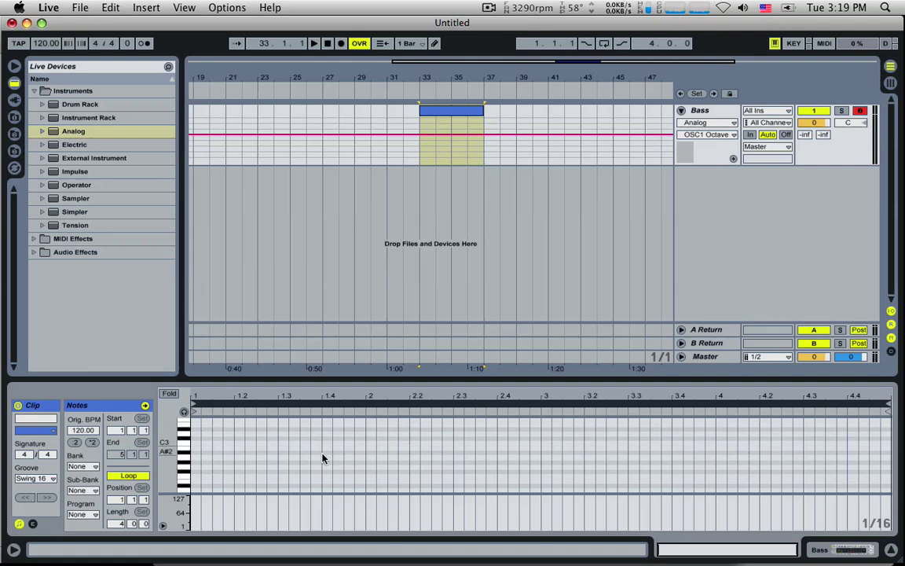
pyautogui.doubleClick(197, 467)
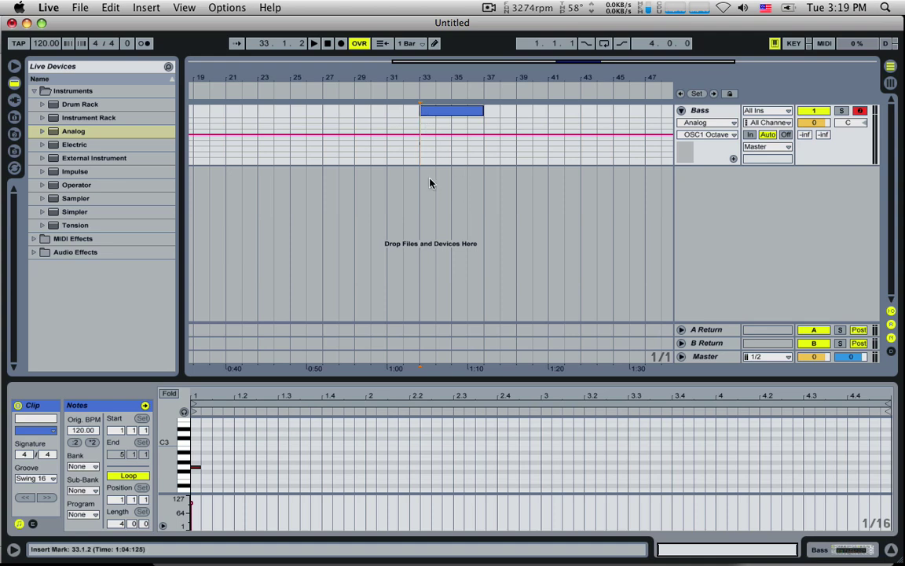
# - Place the insert mark at the clip's start at bar 33, play the clip twice from there, and stop playback
pyautogui.click(420, 155)
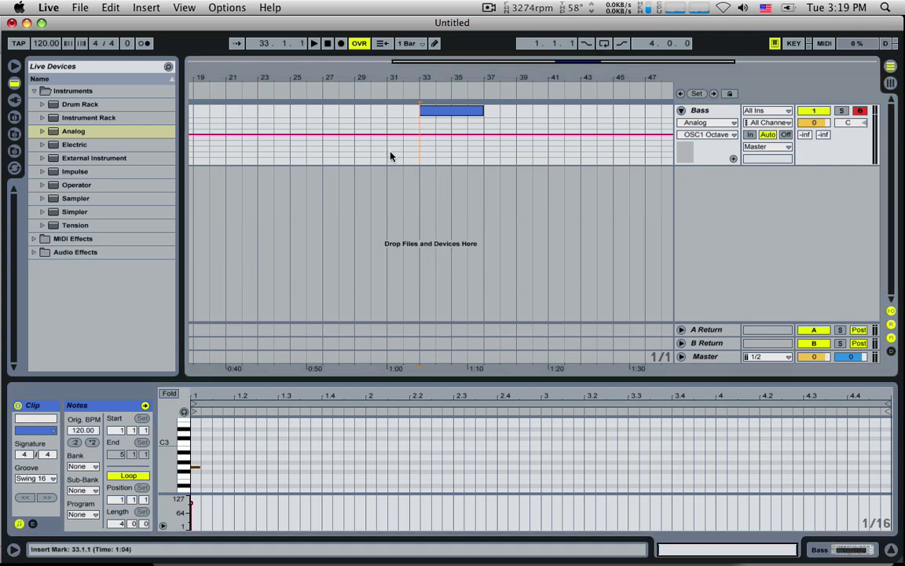
pyautogui.click(391, 157)
pyautogui.moveTo(429, 62); pyautogui.dragTo(509, 116)
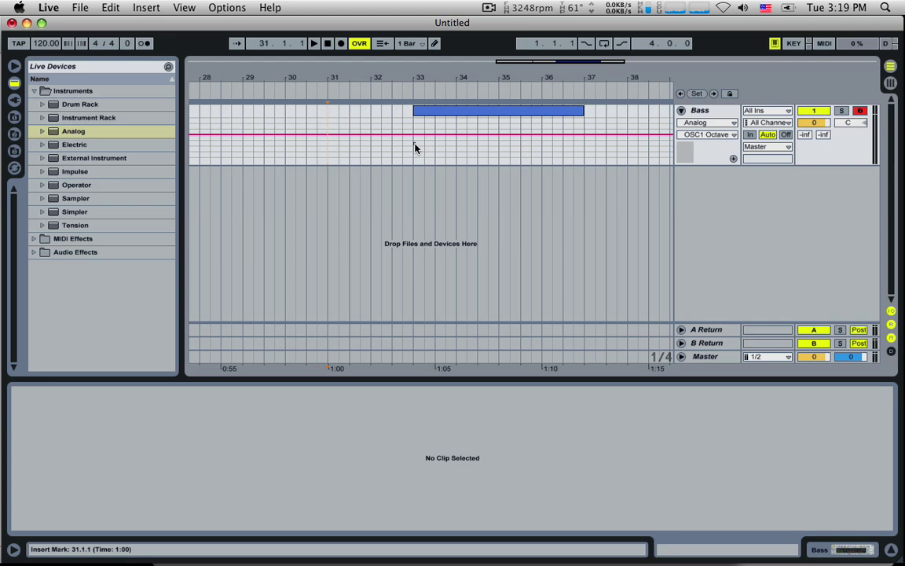
pyautogui.click(440, 116)
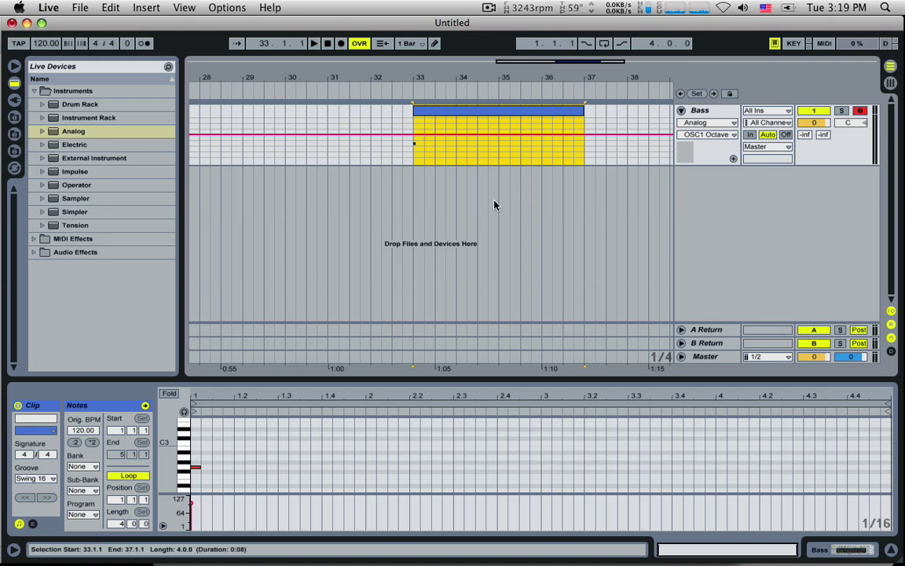
pyautogui.click(412, 155)
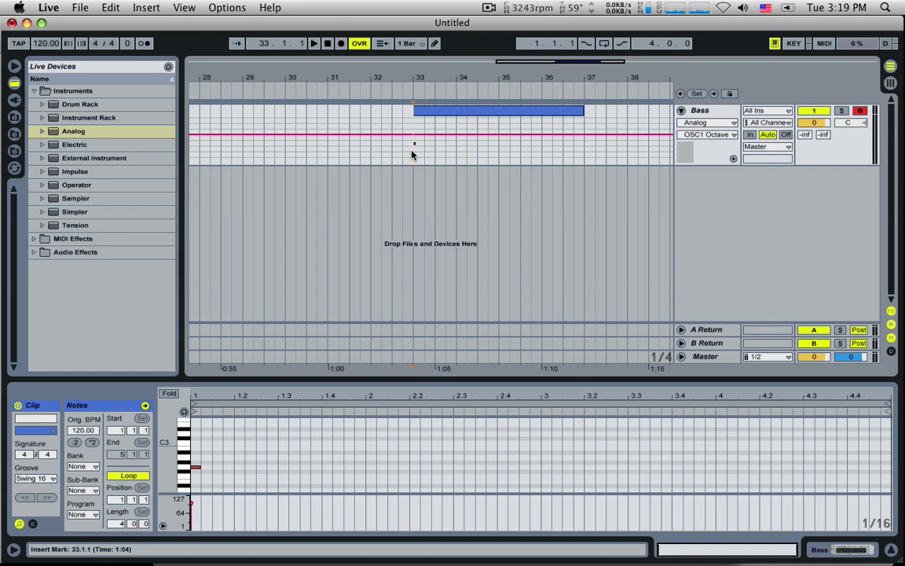
pyautogui.press('space')
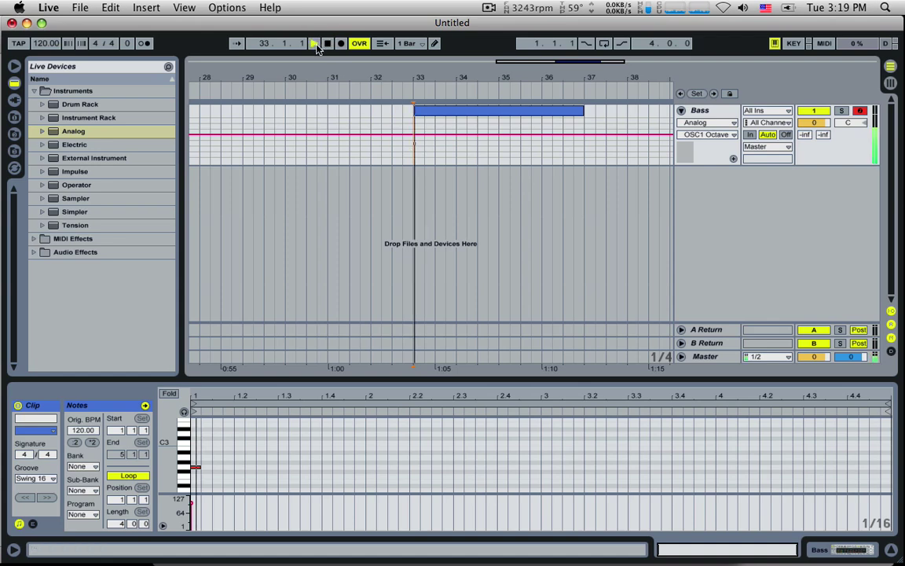
pyautogui.click(327, 45)
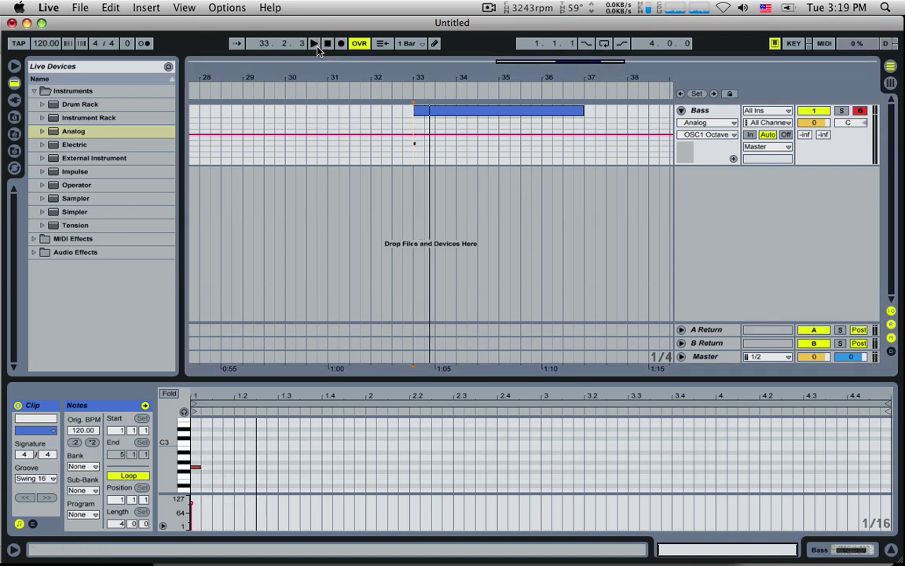
pyautogui.click(317, 45)
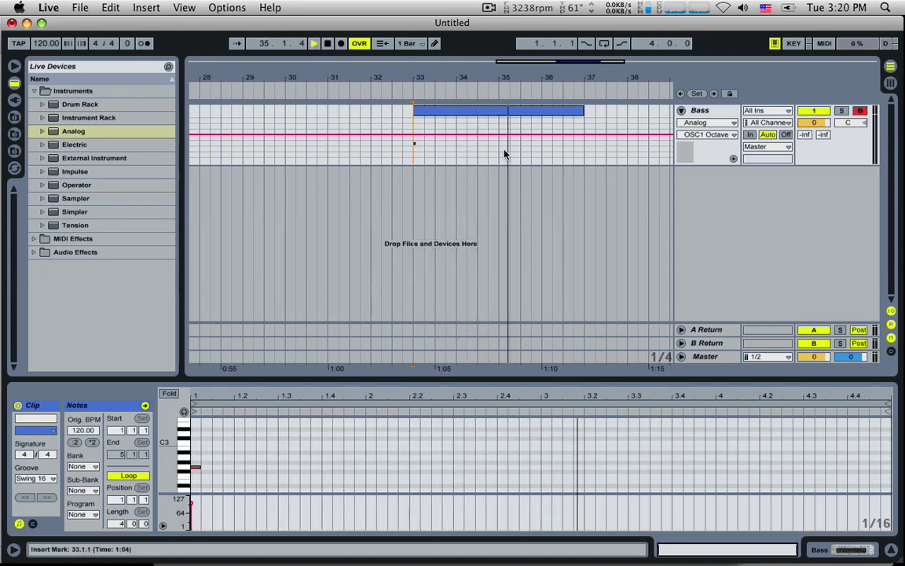
pyautogui.click(326, 43)
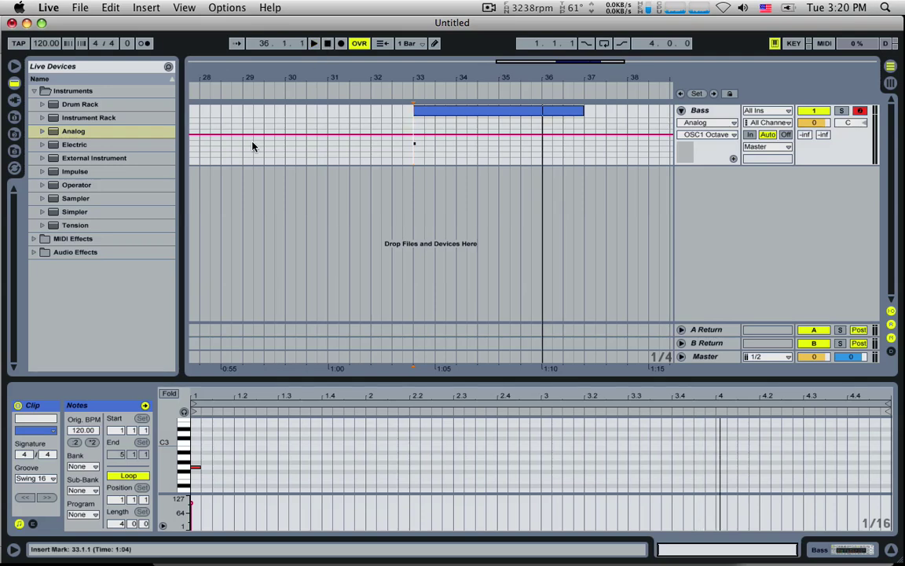
# - Add sixteenth G2 notes on every beat from 1.2 to 2.4, and copy all eight notes to start at bar 3
pyautogui.click(194, 469)
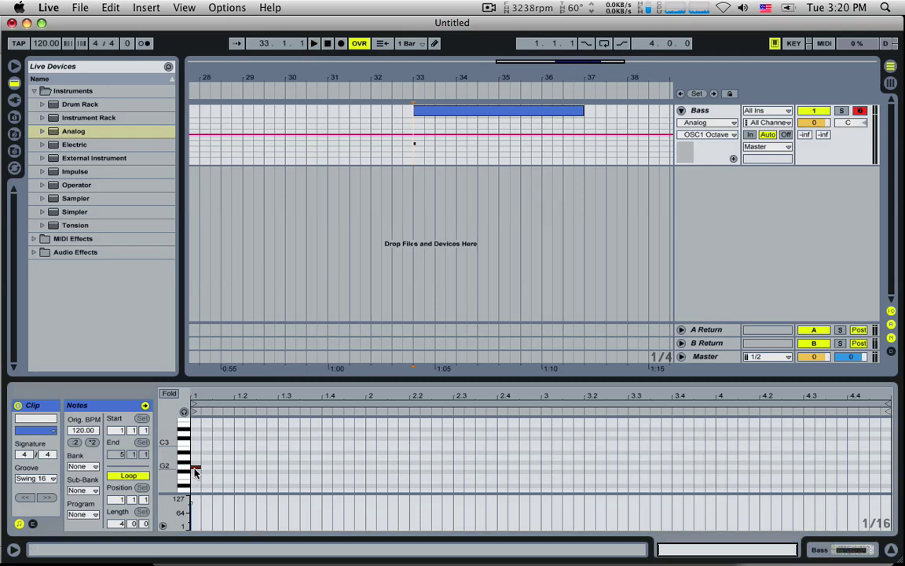
pyautogui.doubleClick(237, 469)
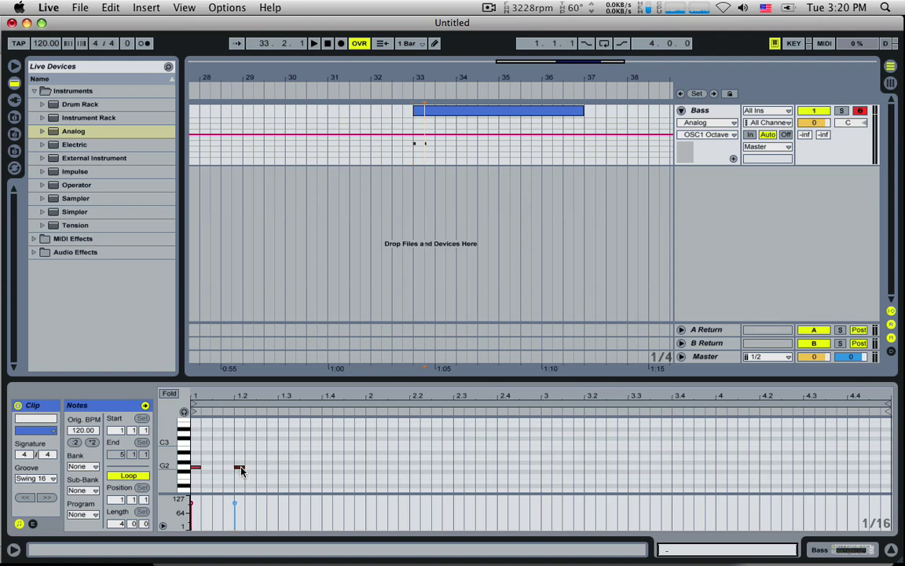
pyautogui.doubleClick(284, 469)
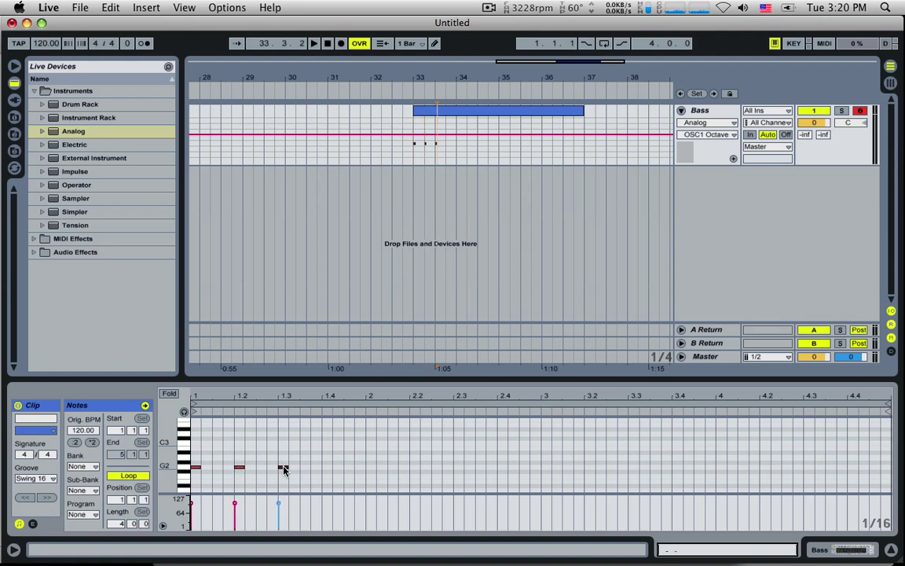
pyautogui.doubleClick(326, 467)
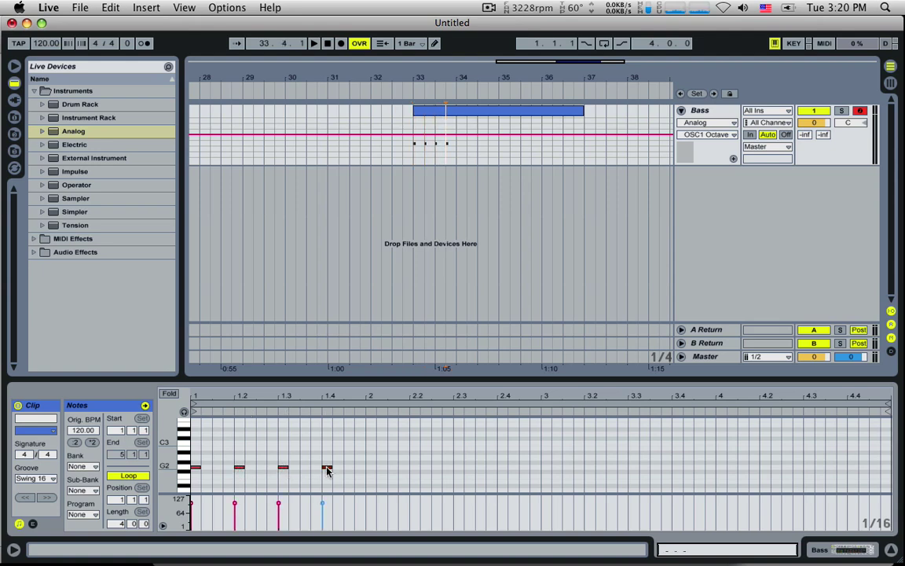
pyautogui.doubleClick(370, 467)
pyautogui.doubleClick(415, 467)
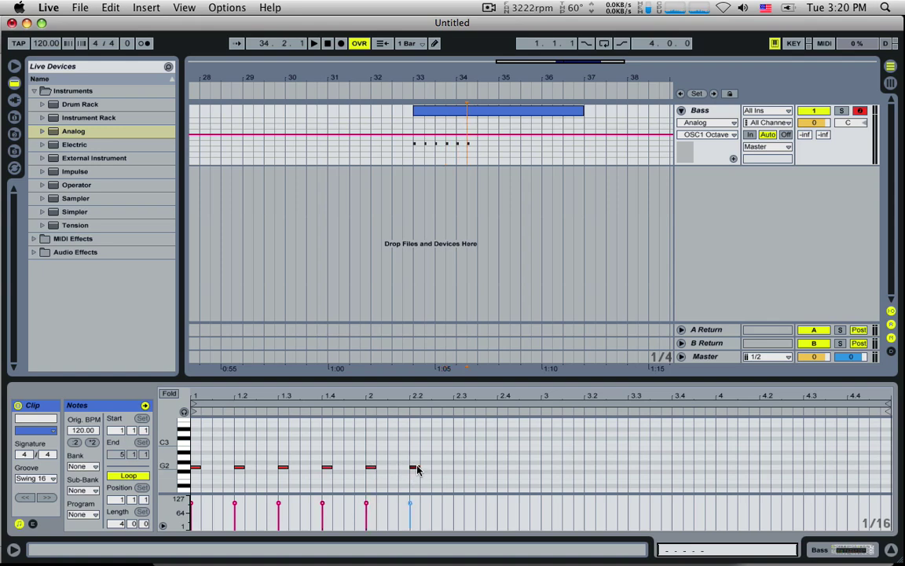
pyautogui.doubleClick(459, 468)
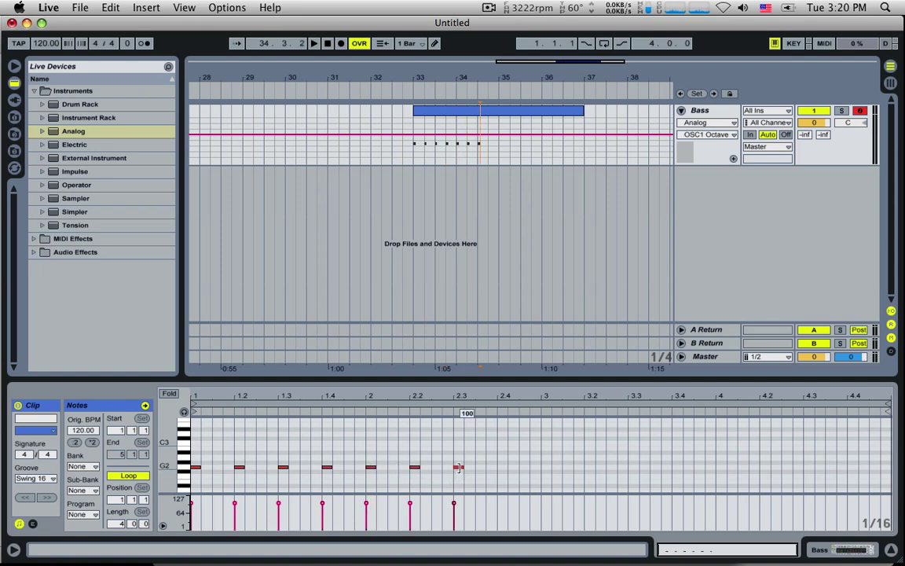
pyautogui.doubleClick(502, 468)
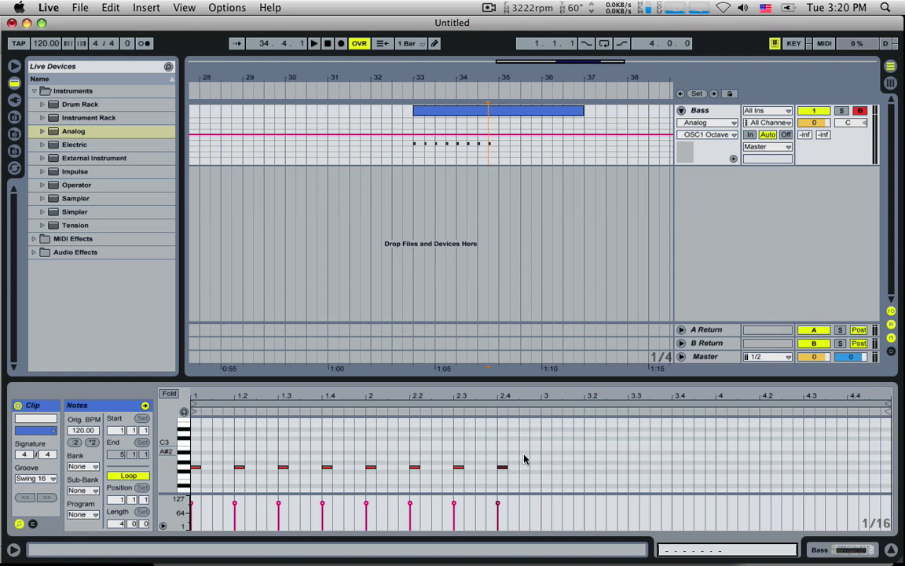
pyautogui.moveTo(525, 459); pyautogui.dragTo(193, 482)
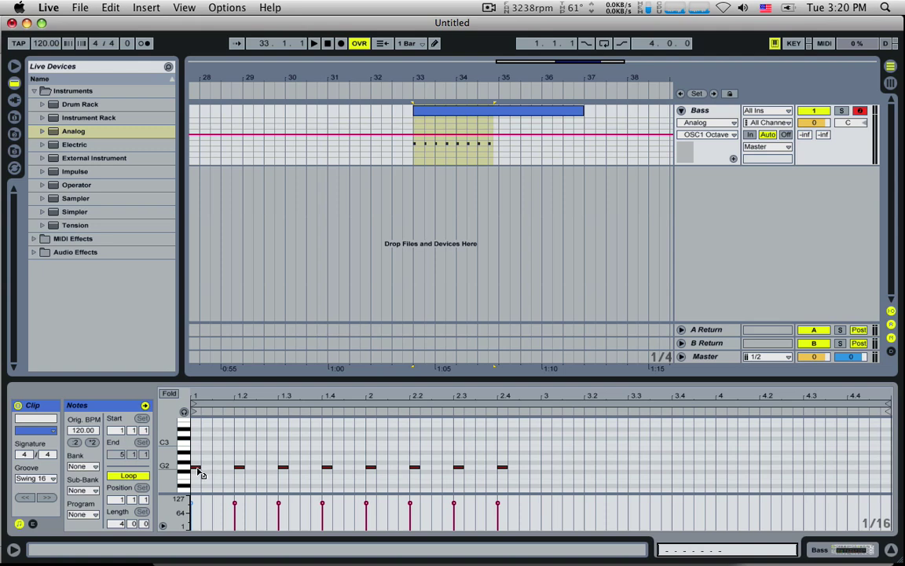
pyautogui.moveTo(197, 471); pyautogui.dragTo(546, 469)
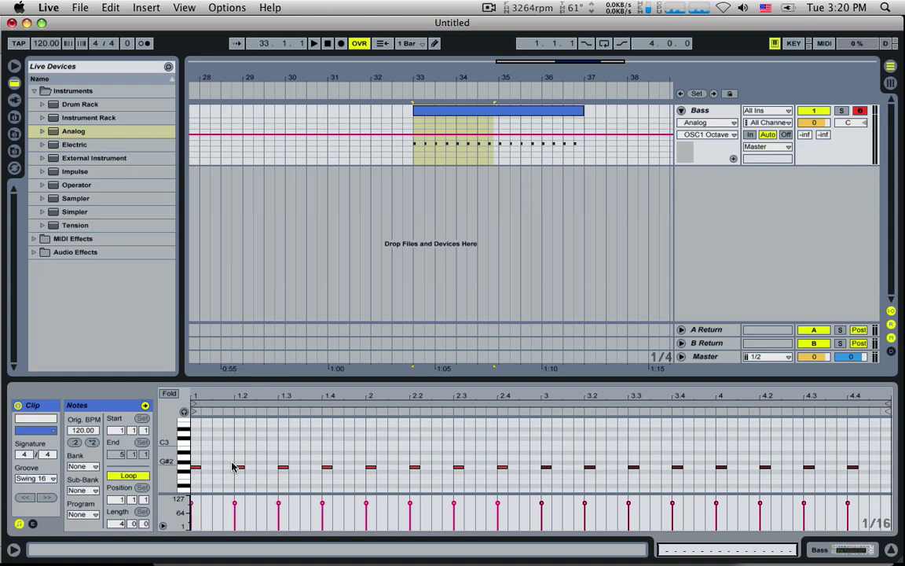
# - Play the Bass clip from its start at bar 33, and play it again from bar 36 past the clip's end
pyautogui.click(415, 147)
pyautogui.click(313, 44)
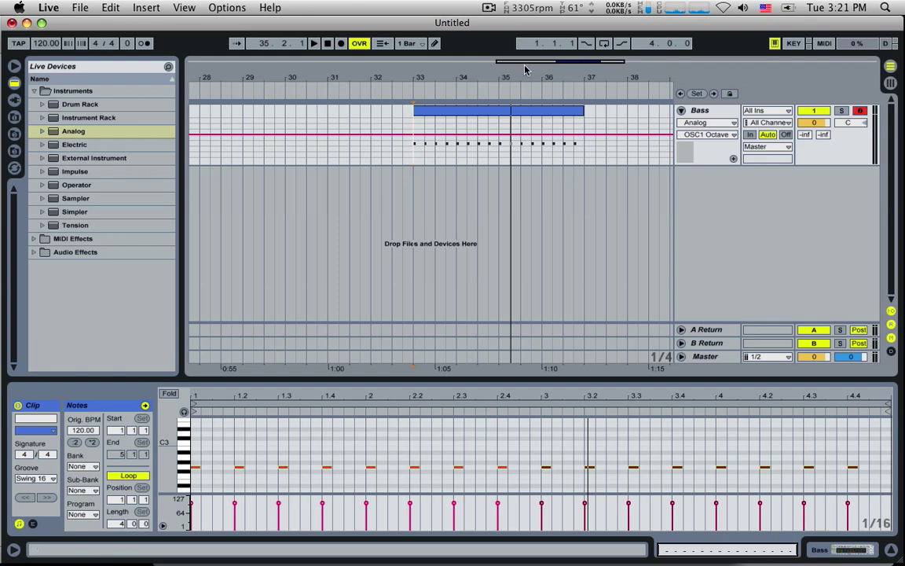
pyautogui.moveTo(533, 72); pyautogui.dragTo(507, 69)
pyautogui.click(412, 114)
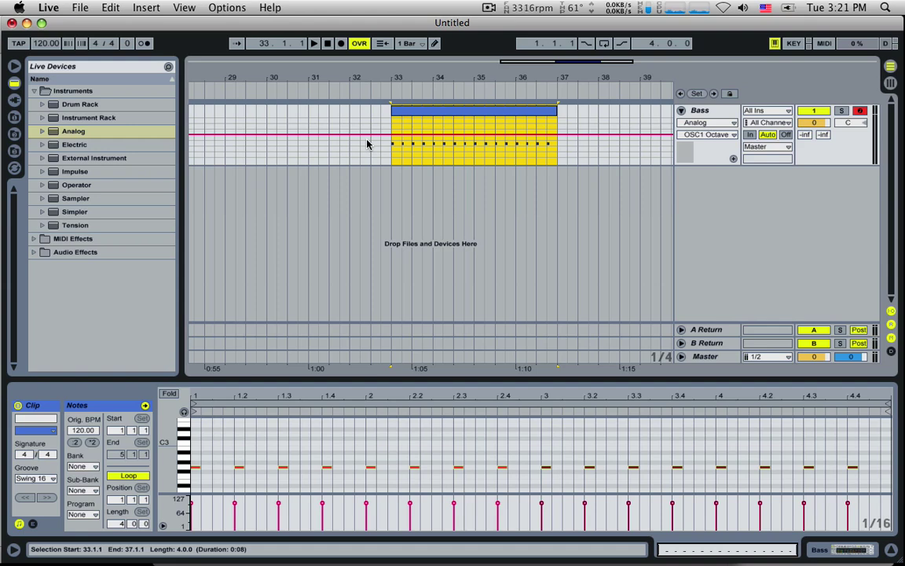
pyautogui.click(514, 156)
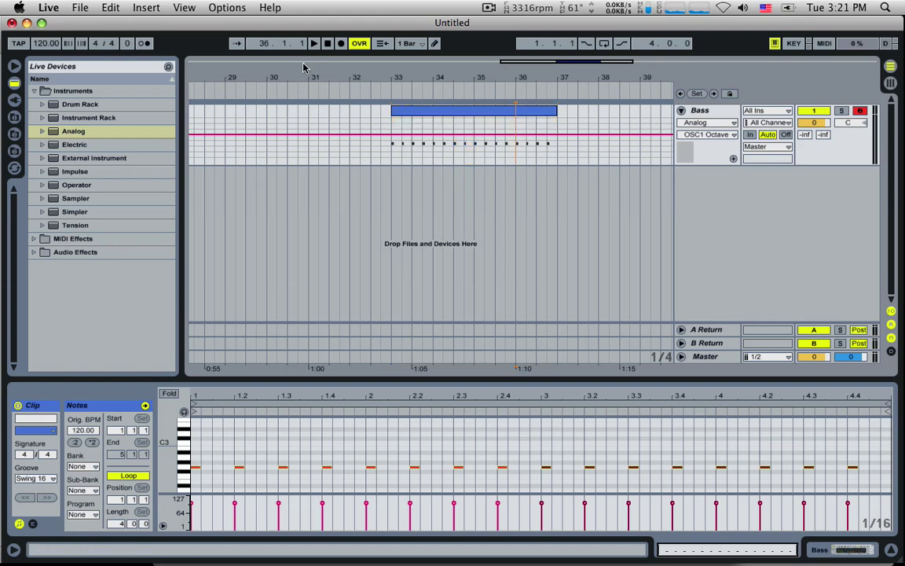
pyautogui.press('space')
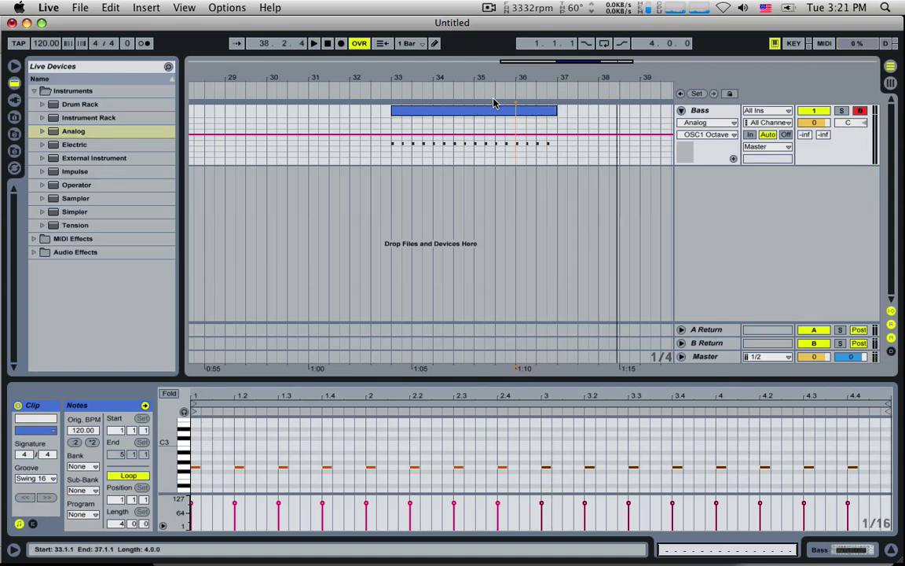
pyautogui.moveTo(561, 62); pyautogui.dragTo(564, 10)
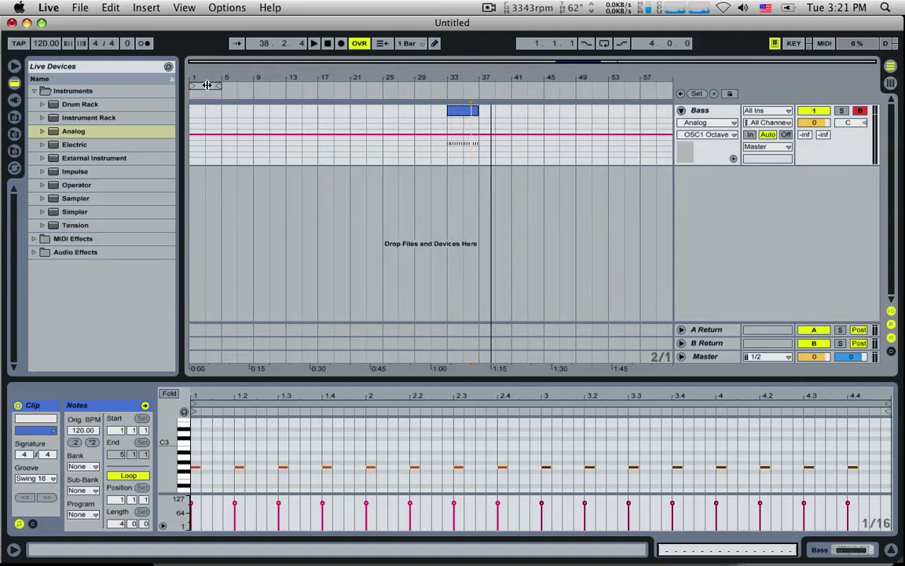
# - Position the arrangement loop over the Bass clip, starting at bar 33 and lasting four bars, and turn looping on
pyautogui.moveTo(206, 84); pyautogui.dragTo(463, 83)
pyautogui.moveTo(520, 63); pyautogui.dragTo(536, 104)
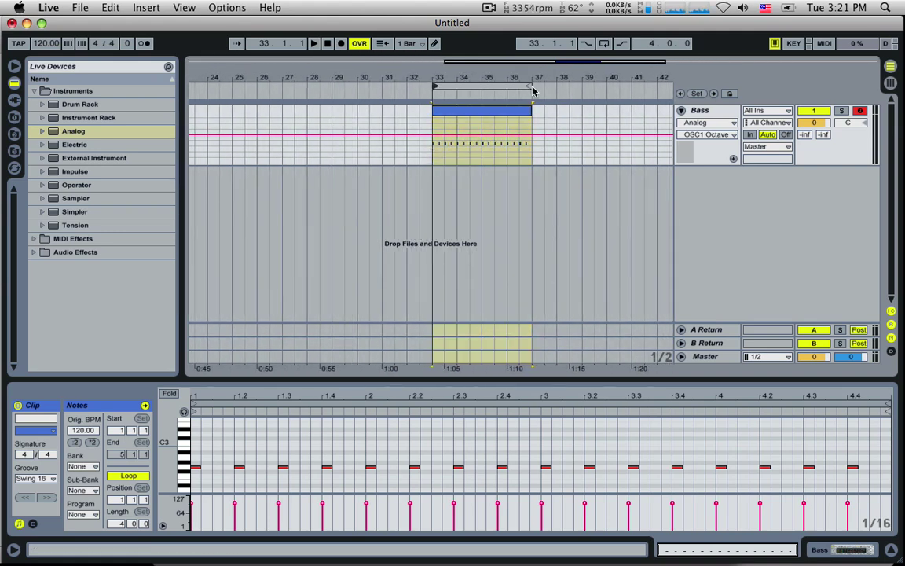
pyautogui.click(531, 131)
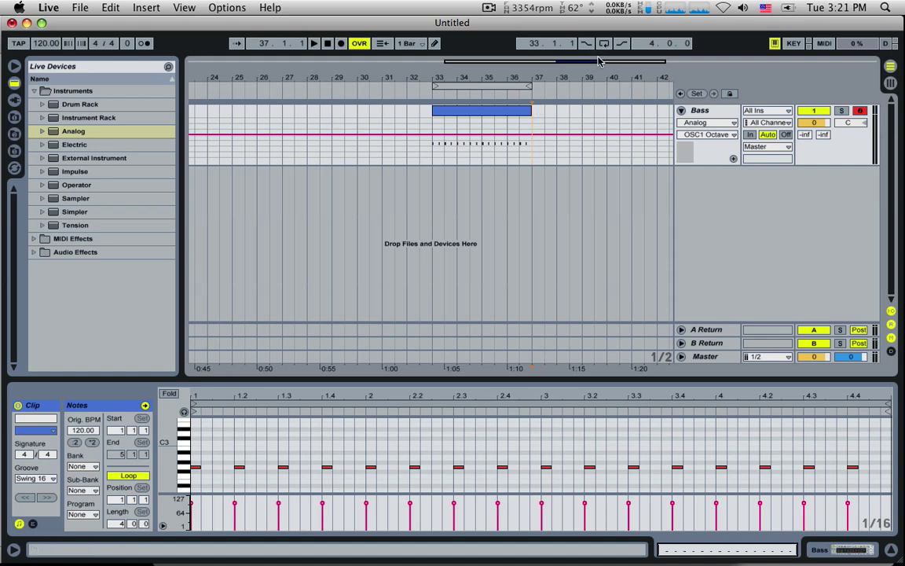
pyautogui.click(528, 87)
pyautogui.moveTo(529, 88)
pyautogui.mouseDown()
pyautogui.moveTo(642, 87)
pyautogui.moveTo(530, 88)
pyautogui.mouseUp()
pyautogui.moveTo(435, 87)
pyautogui.mouseDown()
pyautogui.moveTo(397, 87)
pyautogui.moveTo(435, 87)
pyautogui.mouseUp()
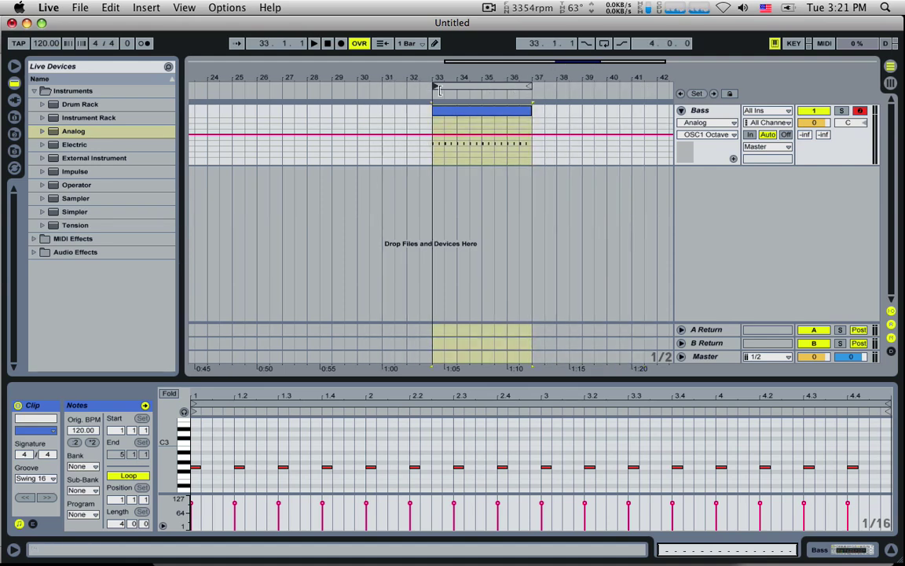
pyautogui.click(604, 47)
# - Place the insert mark at bar 36, play the looped Bass clip around the loop, and stop playback
pyautogui.click(512, 135)
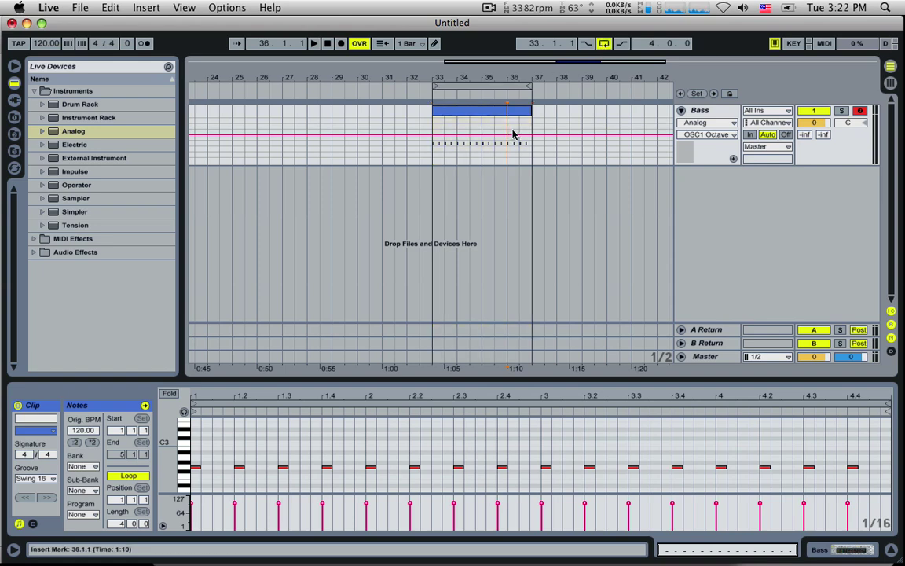
pyautogui.press('space')
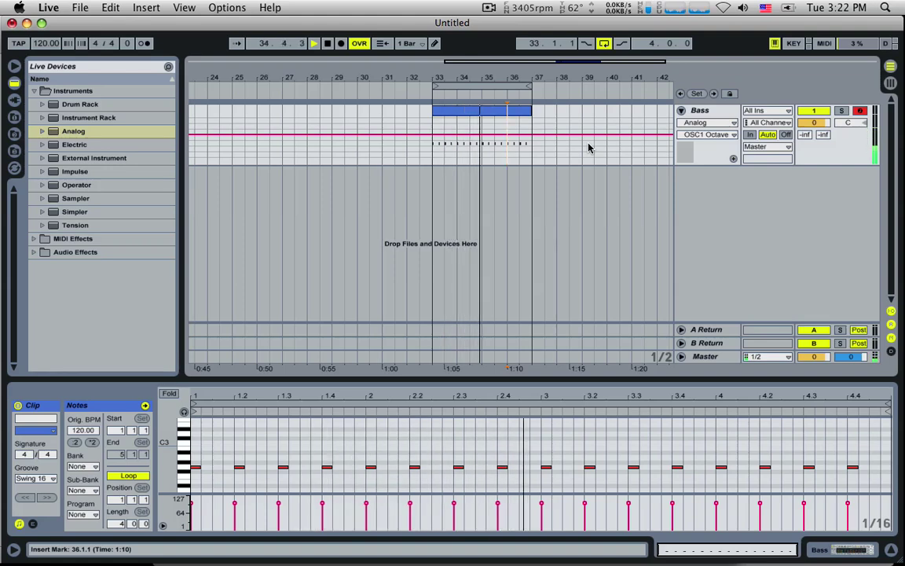
pyautogui.press('space')
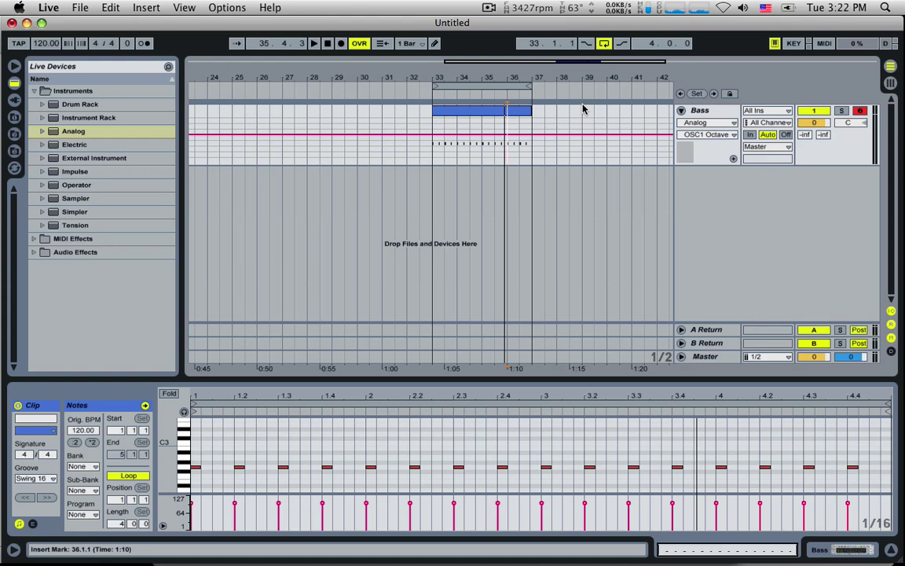
# - Show the Bass track's Analog device and play the looped clip from bar 33 at a lower system volume
pyautogui.hotkey('shift', 'Tab')
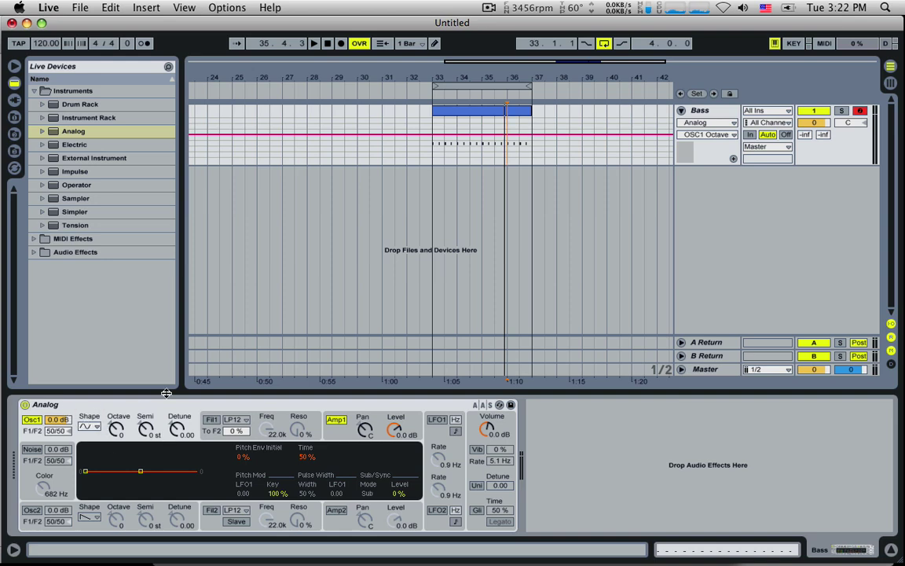
pyautogui.click(430, 157)
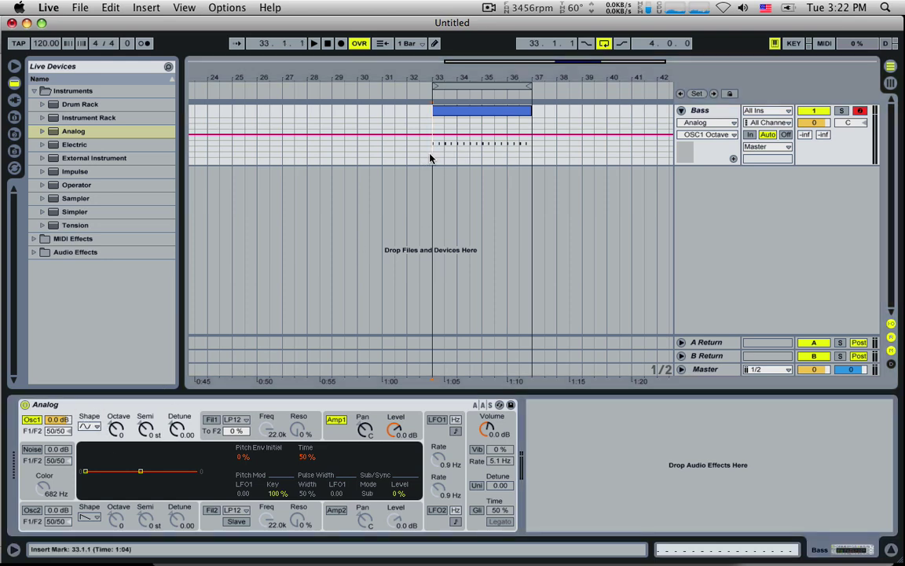
pyautogui.press('space')
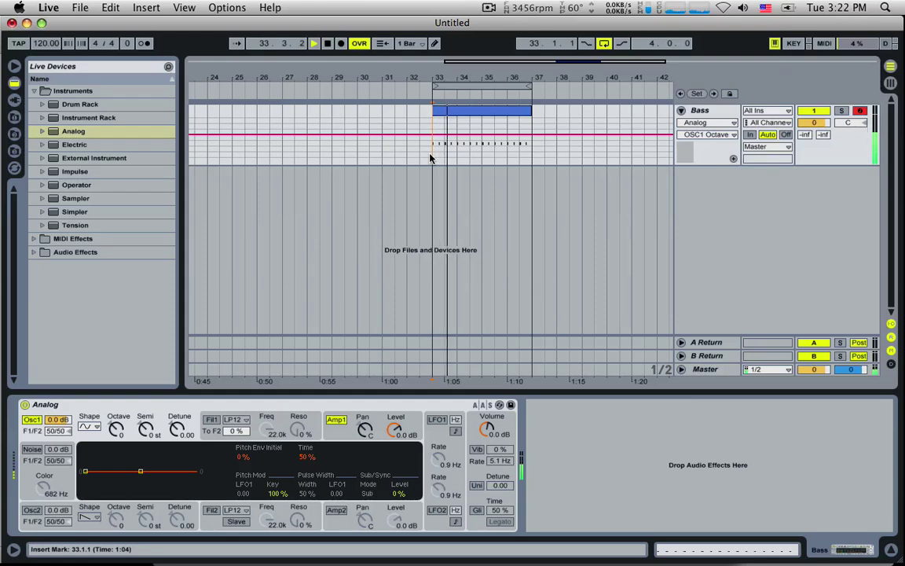
pyautogui.press('XF86AudioLowerVolume')
pyautogui.press('XF86AudioLowerVolume')
pyautogui.press('XF86AudioLowerVolume')
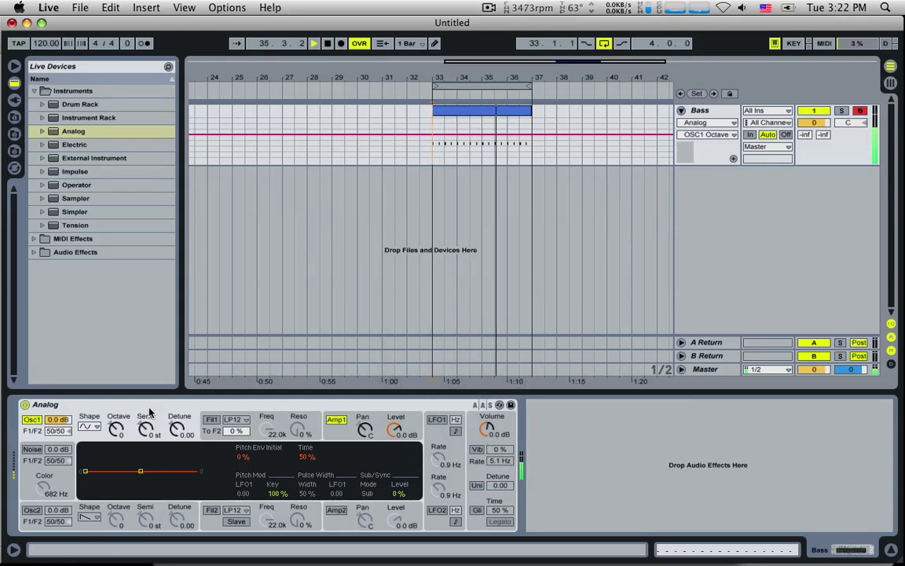
# - Stop playback and set the Osc1 waveform shape in Analog to sawtooth
pyautogui.click(149, 409)
pyautogui.press('space')
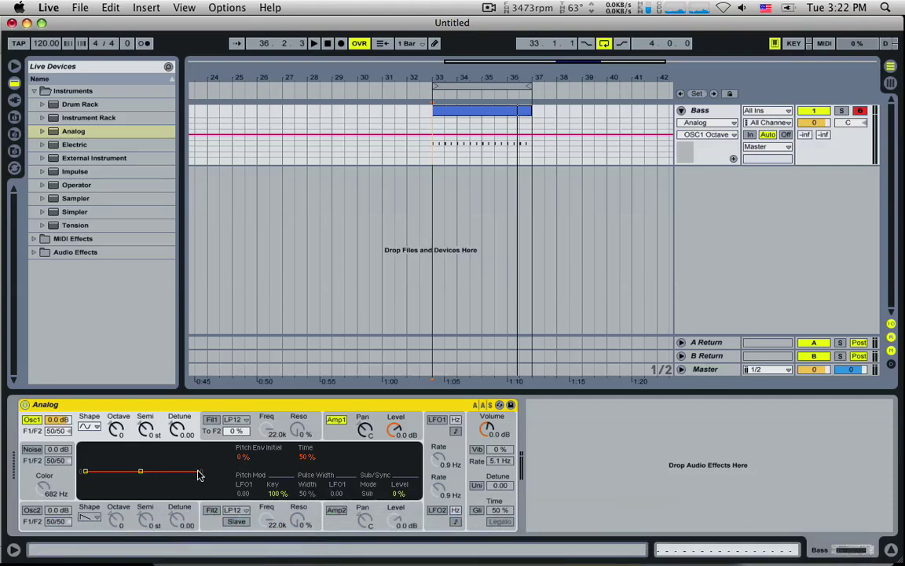
pyautogui.click(95, 425)
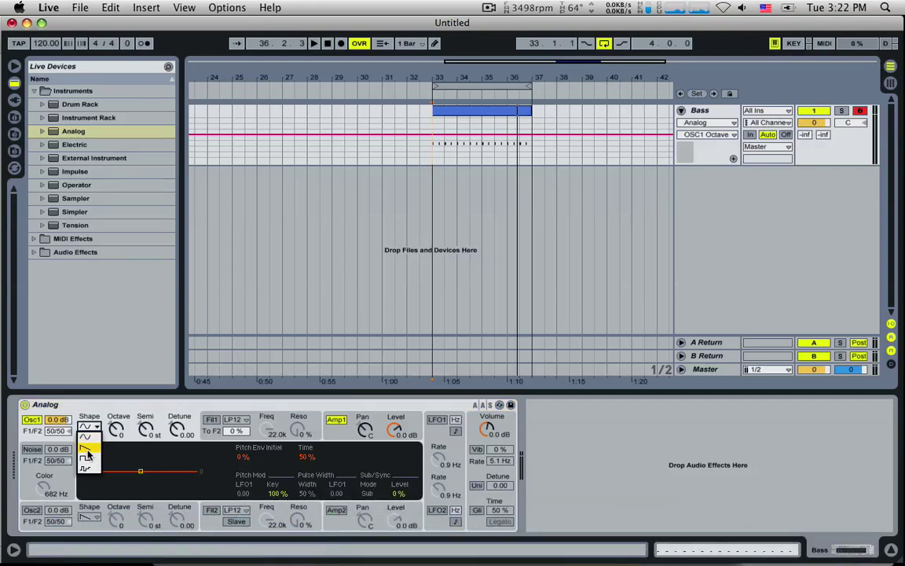
pyautogui.click(87, 451)
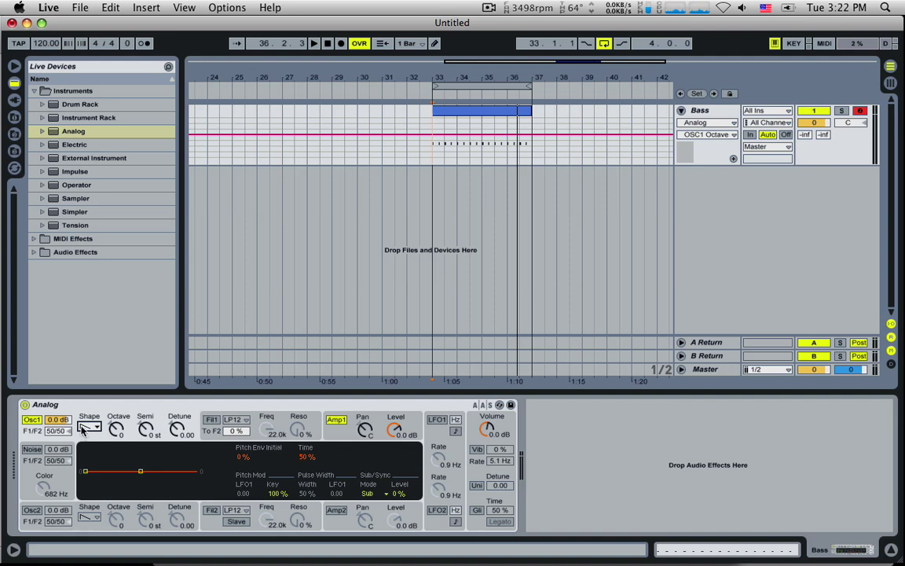
# - Switch to Finder, examine the wave shapes in Waveforms.png in the Resources folder, and return to Live
pyautogui.moveTo(205, 550)
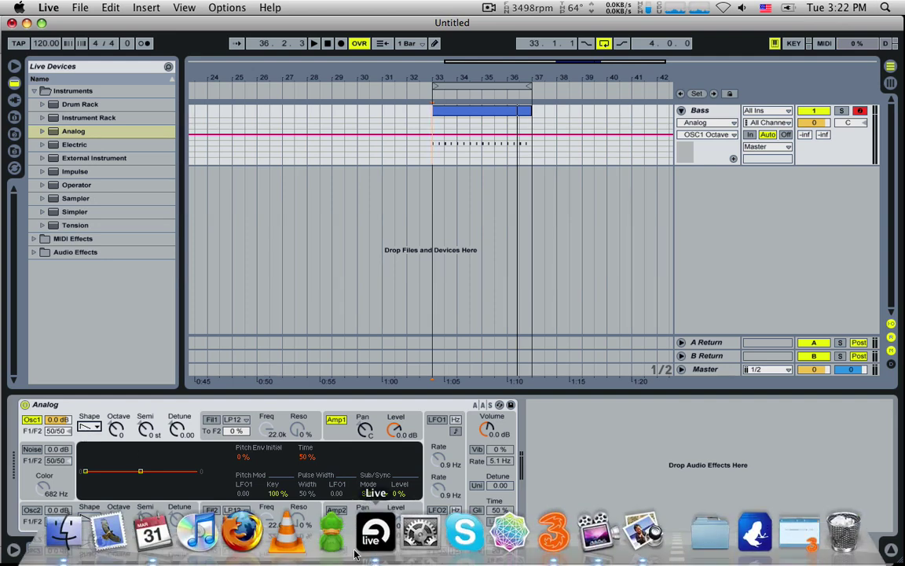
pyautogui.press('super+Tab')
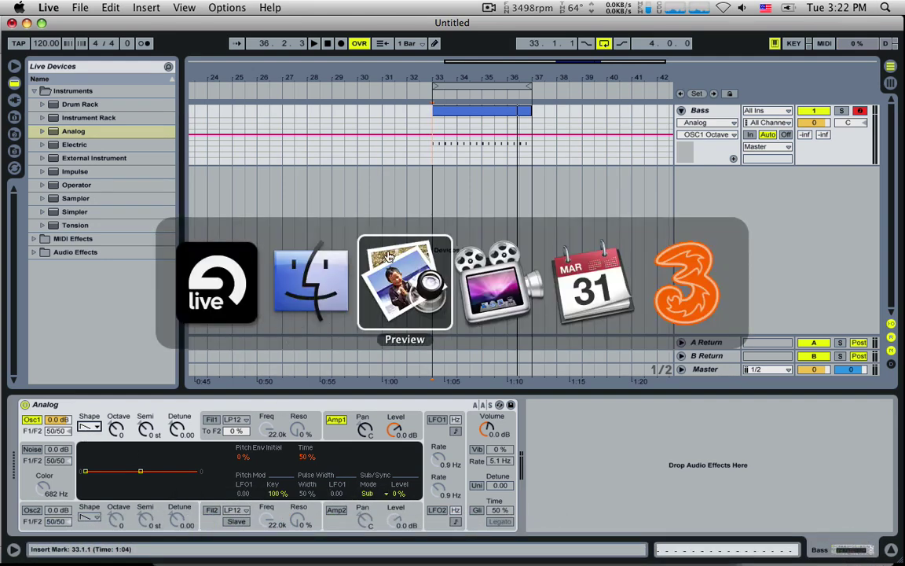
pyautogui.press('super+shift+Tab')
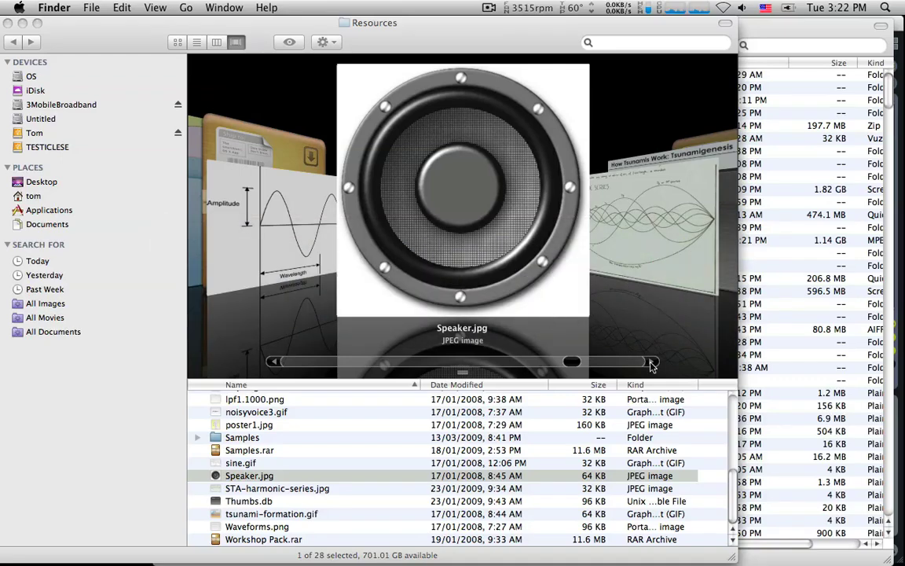
pyautogui.click(651, 362)
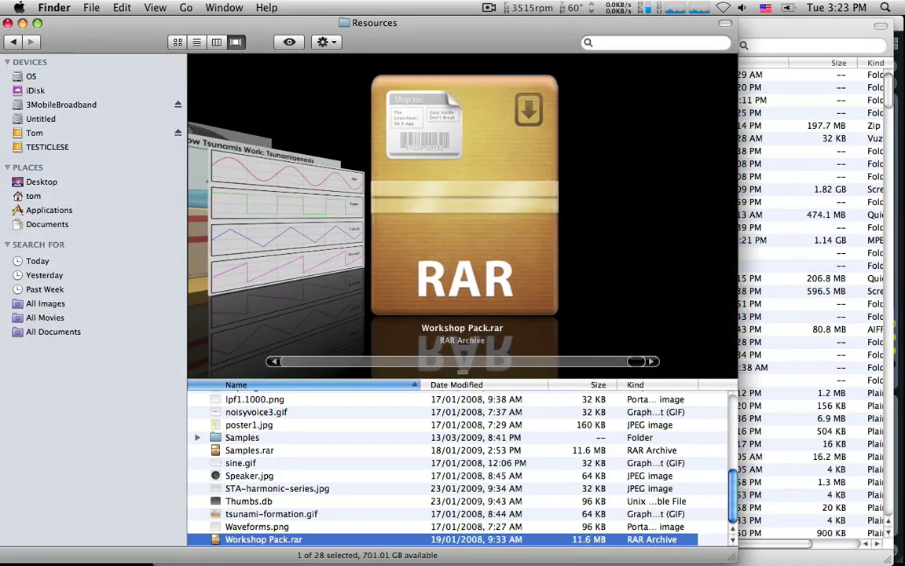
pyautogui.click(266, 218)
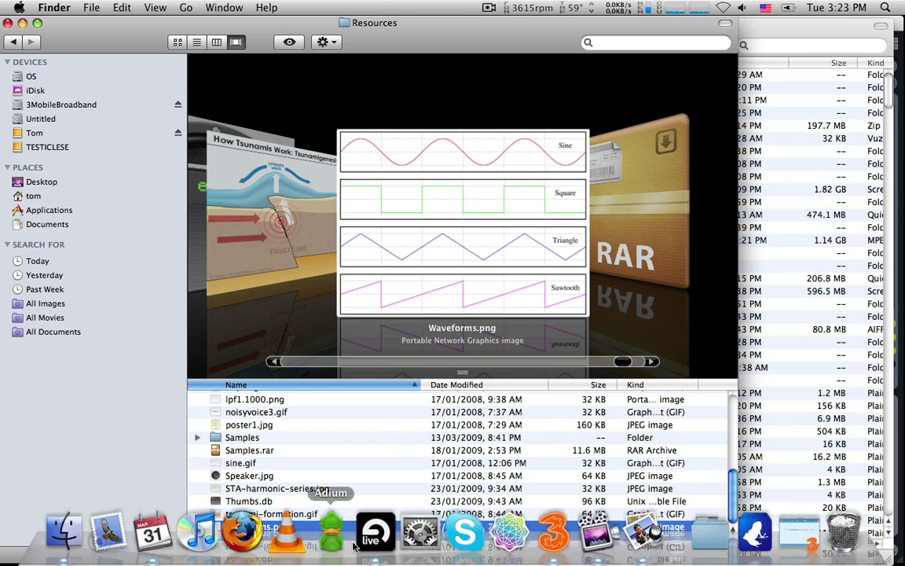
pyautogui.click(367, 541)
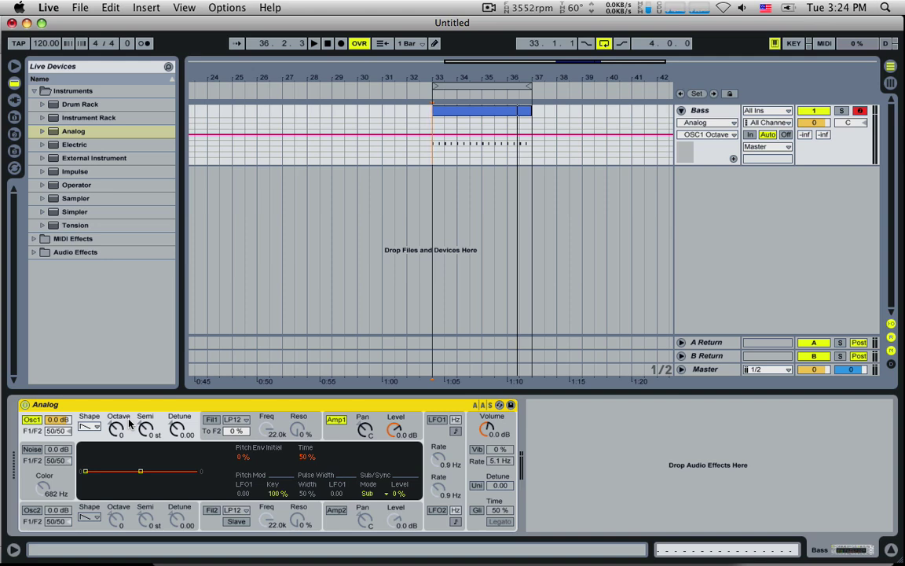
# - Display Analog's Amp1 envelope settings and return to the Osc1 settings
pyautogui.click(214, 438)
pyautogui.click(338, 434)
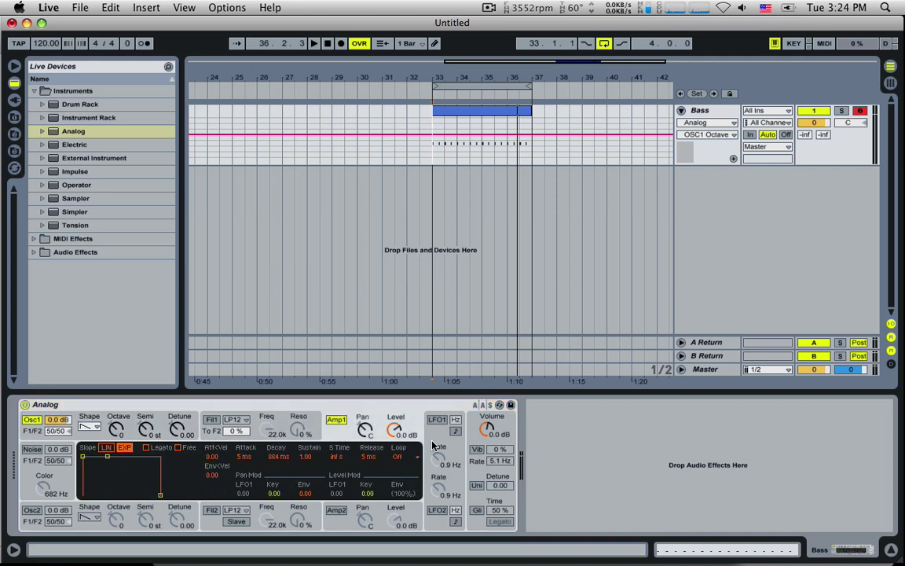
pyautogui.click(93, 434)
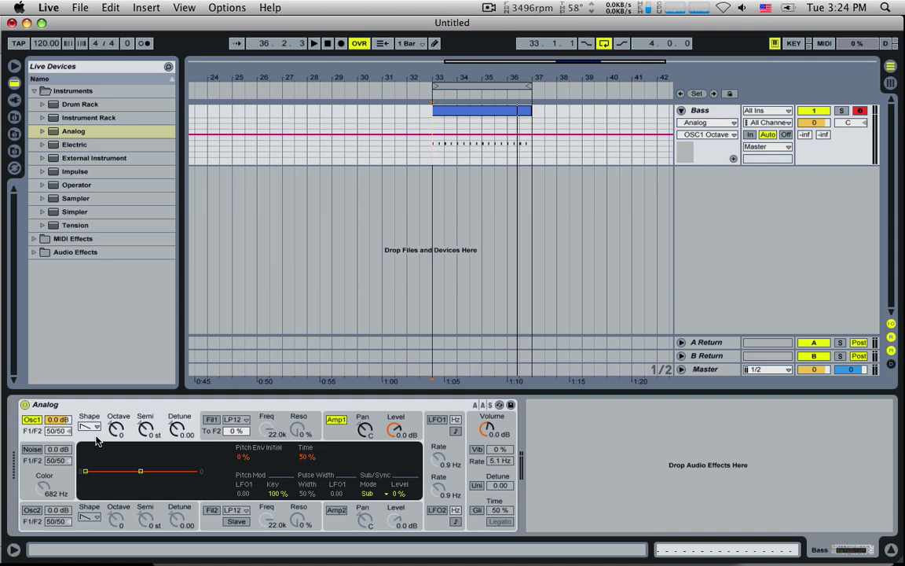
# - Reselect the sawtooth shape for Osc1 and play the Bass clip briefly from bar 33
pyautogui.click(90, 426)
pyautogui.click(87, 414)
pyautogui.click(94, 429)
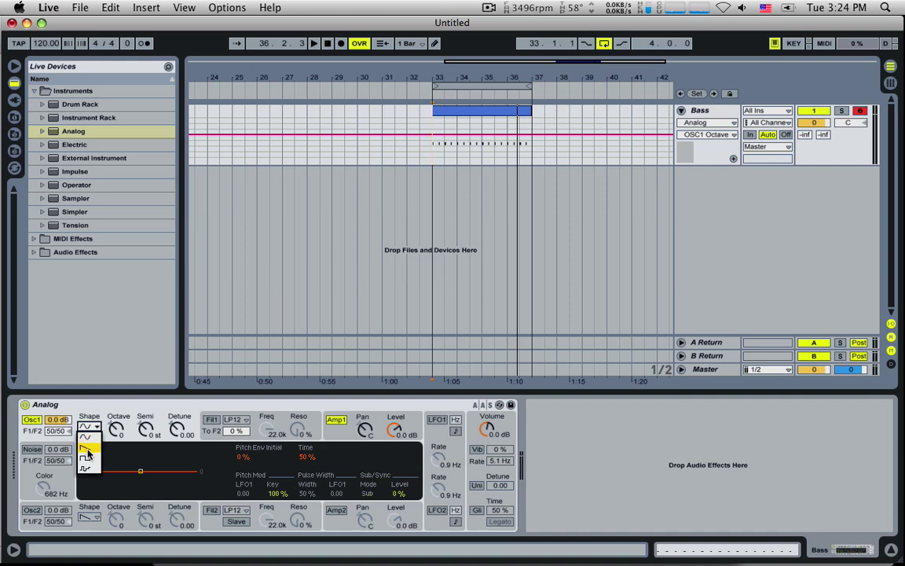
pyautogui.click(87, 450)
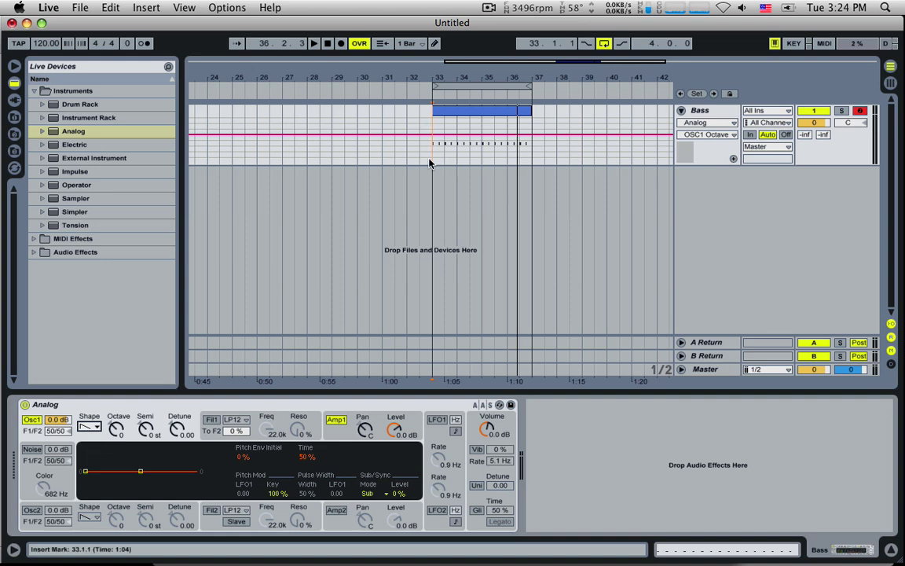
pyautogui.press('space')
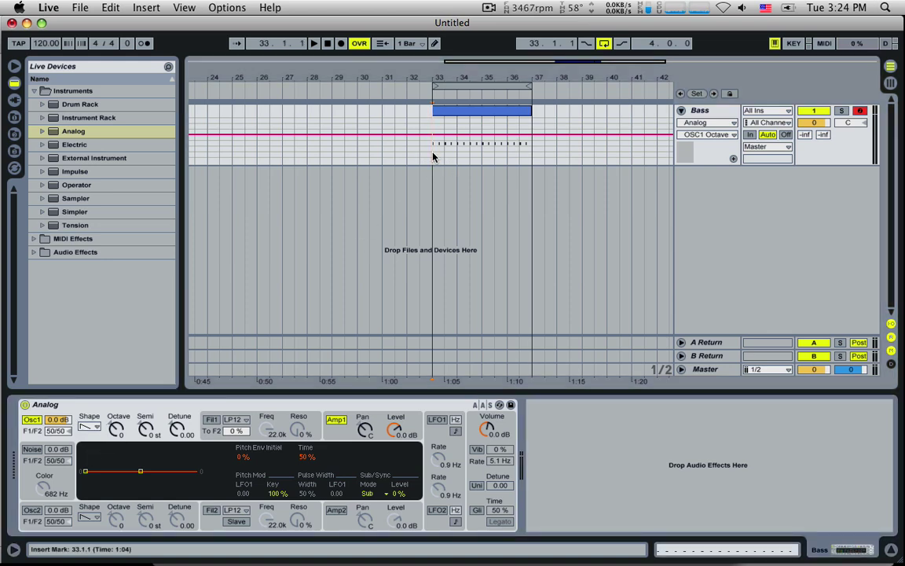
pyautogui.press('space')
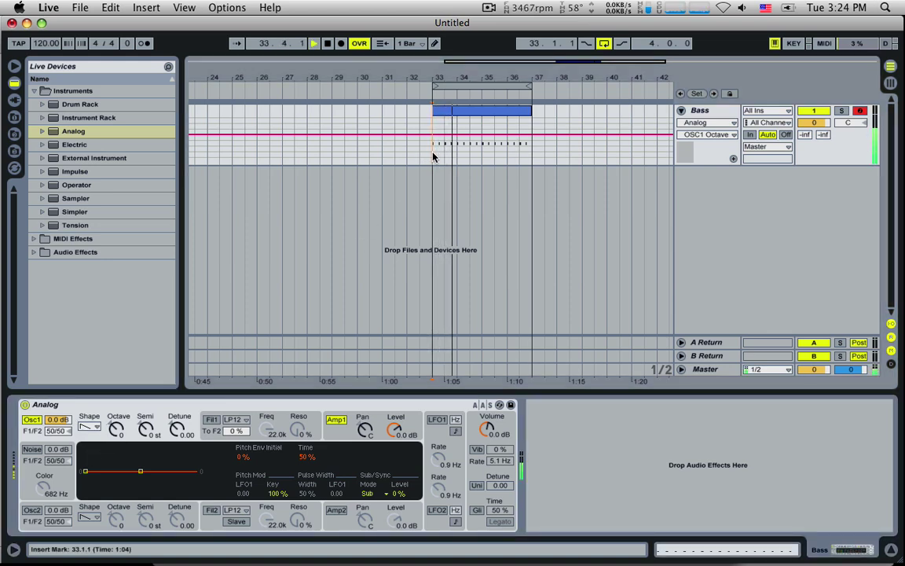
pyautogui.press('space')
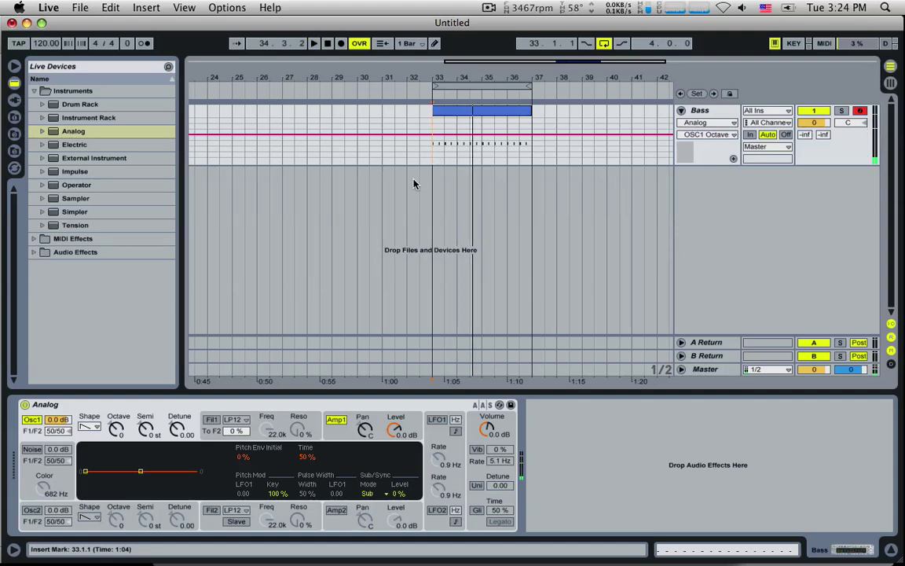
# - Compare the sine and sawtooth shapes on Osc1, finishing with sawtooth, by playing the Bass clip from bar 33
pyautogui.click(89, 426)
pyautogui.click(91, 440)
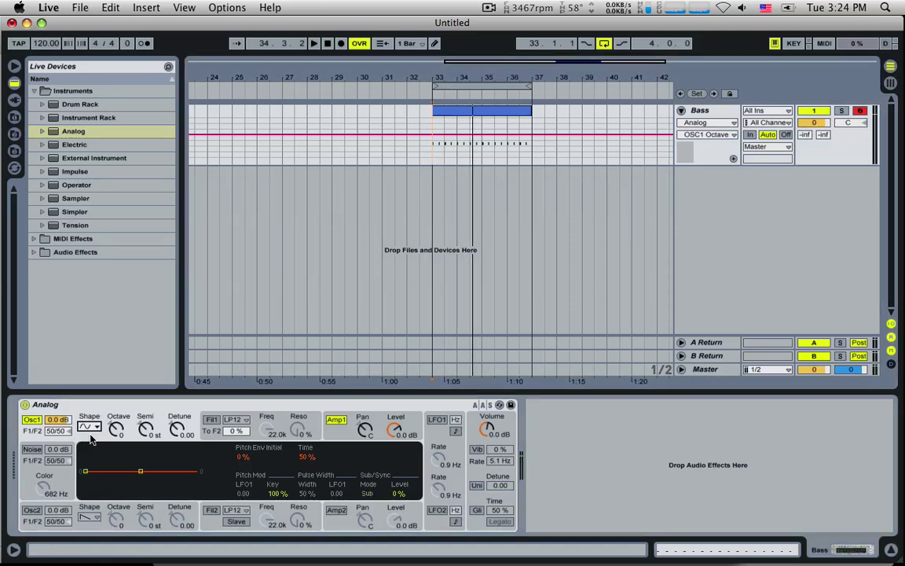
pyautogui.click(89, 428)
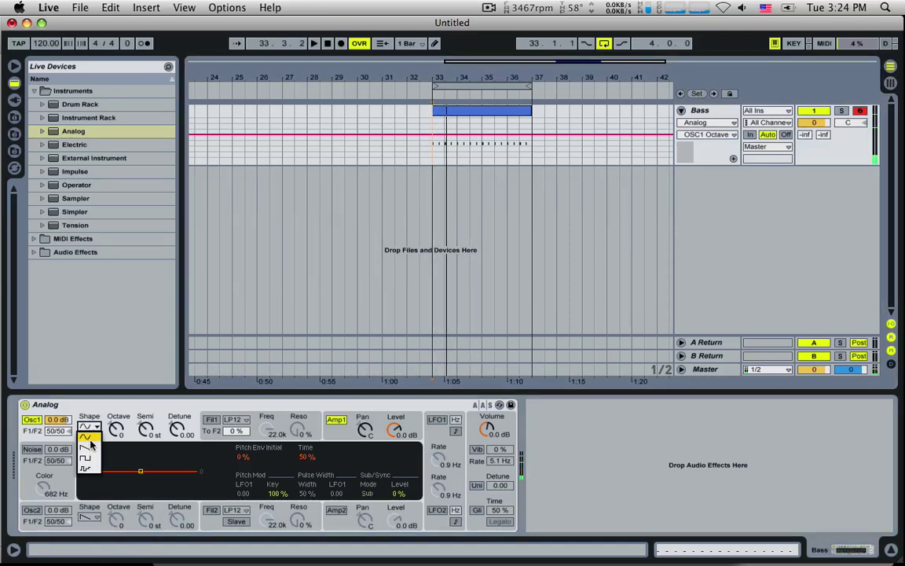
pyautogui.click(91, 446)
pyautogui.press('space')
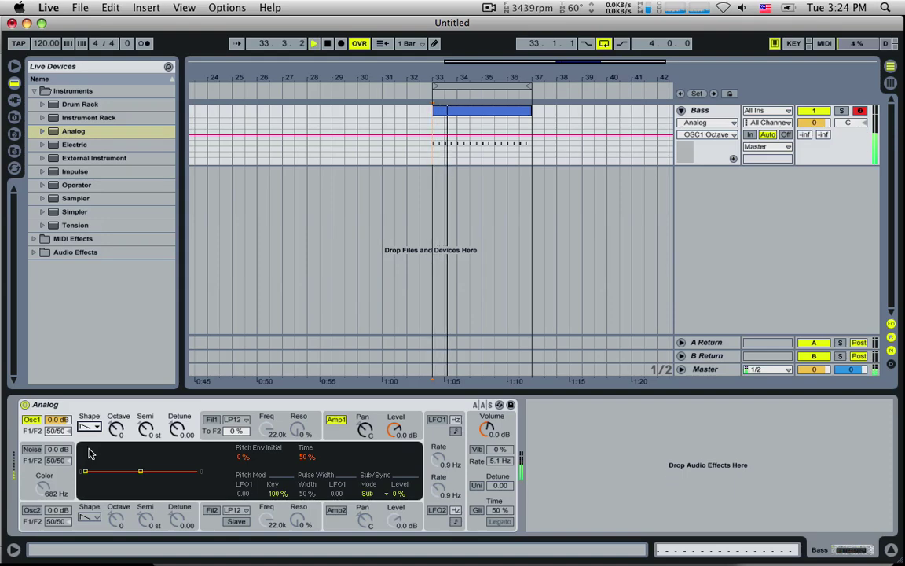
pyautogui.press('space')
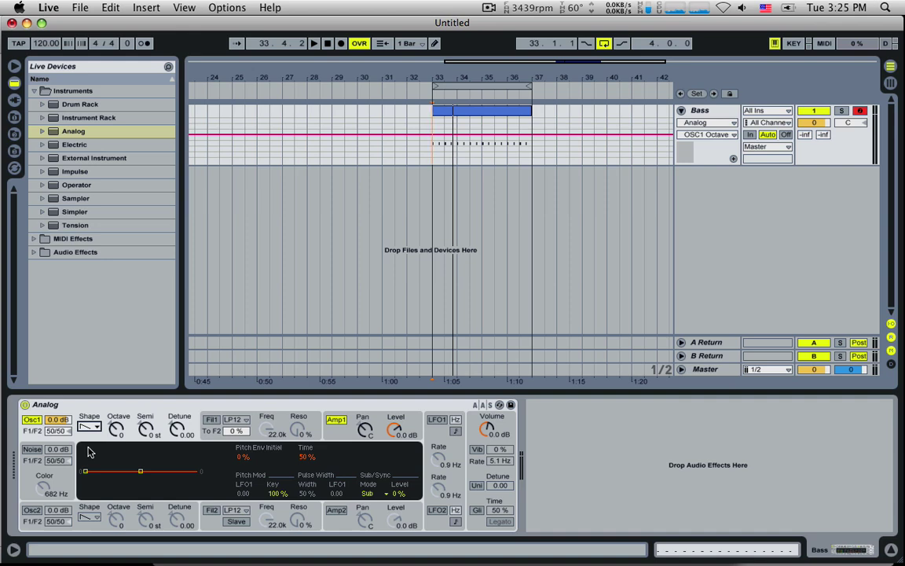
# - Set the Osc1 shape to square and examine the square wave in Waveforms.png in Finder before returning to Live
pyautogui.click(92, 425)
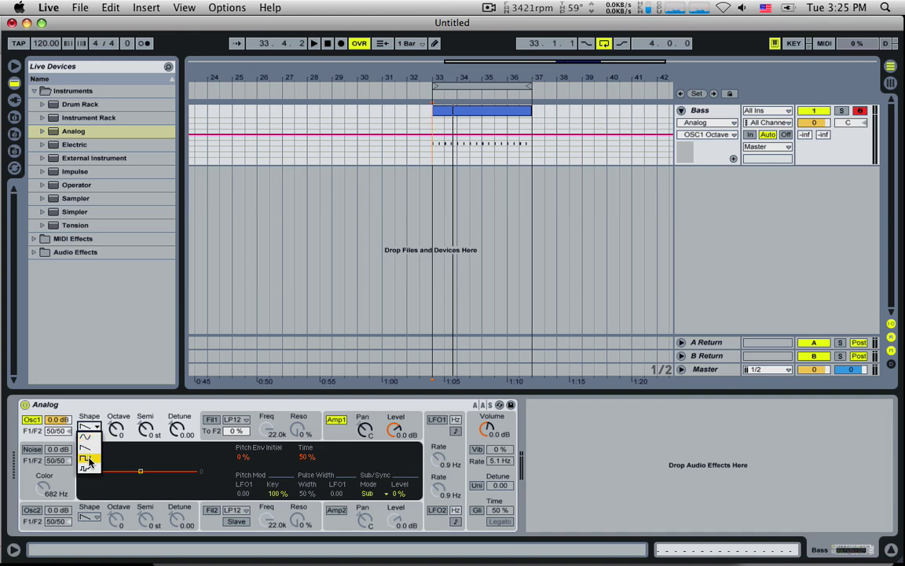
pyautogui.click(88, 461)
pyautogui.press('super+Tab')
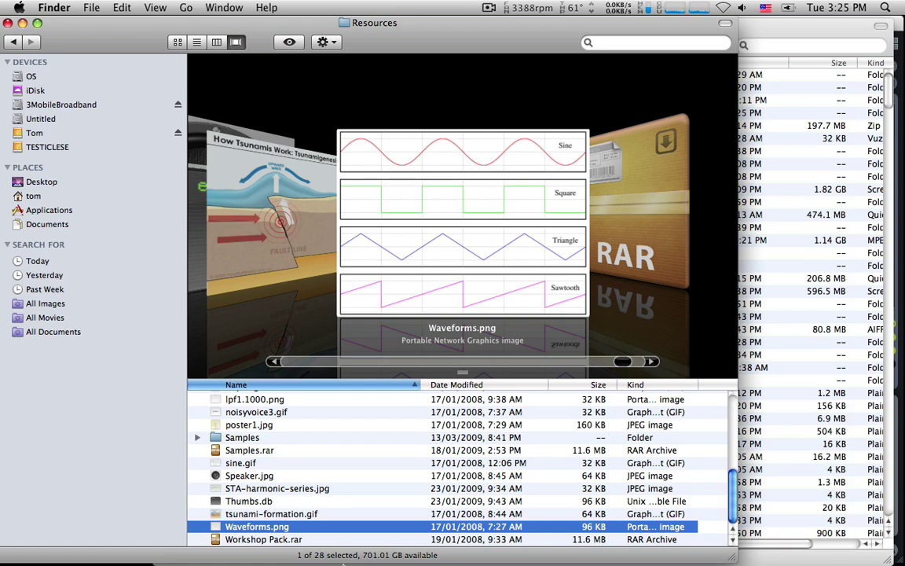
pyautogui.moveTo(343, 558)
pyautogui.click(375, 532)
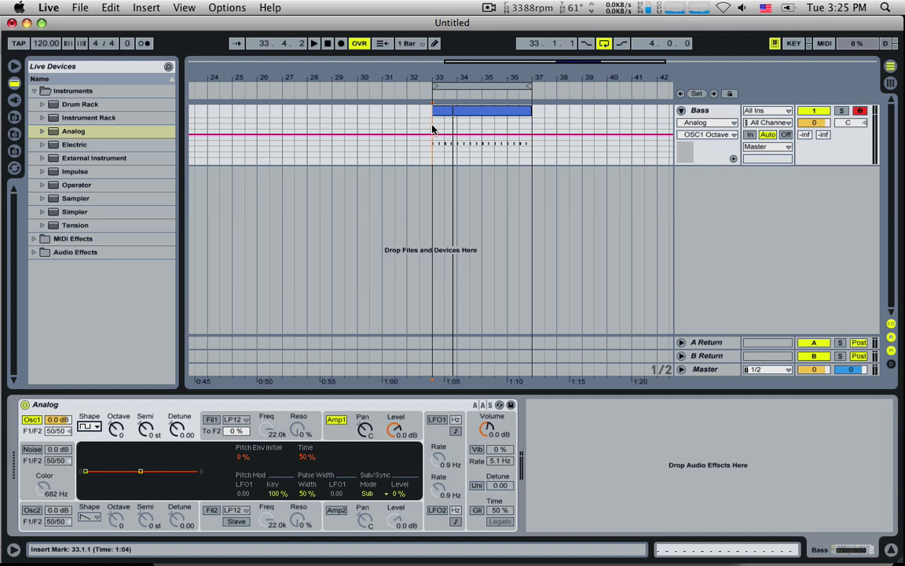
# - Play the Bass clip briefly from bar 33 with the square wave, and set the Osc1 shape to sine
pyautogui.press('space')
pyautogui.press('space')
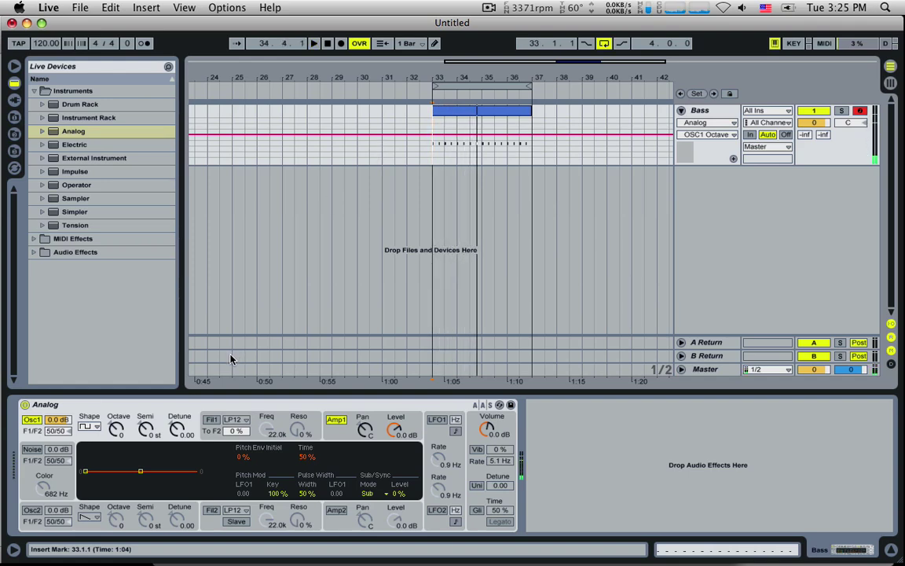
pyautogui.click(88, 427)
pyautogui.click(85, 437)
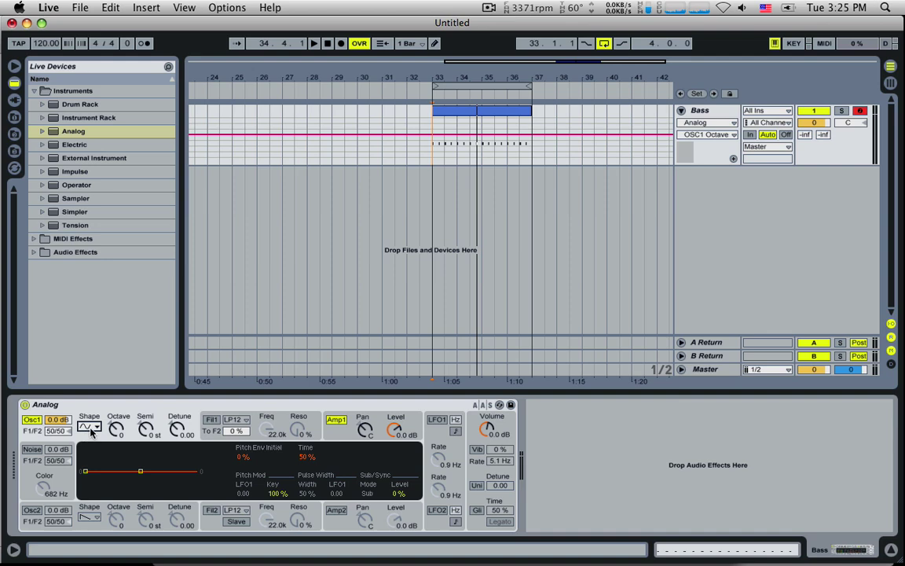
# - Switch the Osc1 shape to sawtooth and on to square
pyautogui.click(90, 427)
pyautogui.click(89, 447)
pyautogui.click(91, 427)
pyautogui.click(87, 458)
# - Switch to Finder, browse the Resources folder from Waveforms.png to 800px-White-noise.png, examine the noise waveform, and return to Live
pyautogui.moveTo(251, 558)
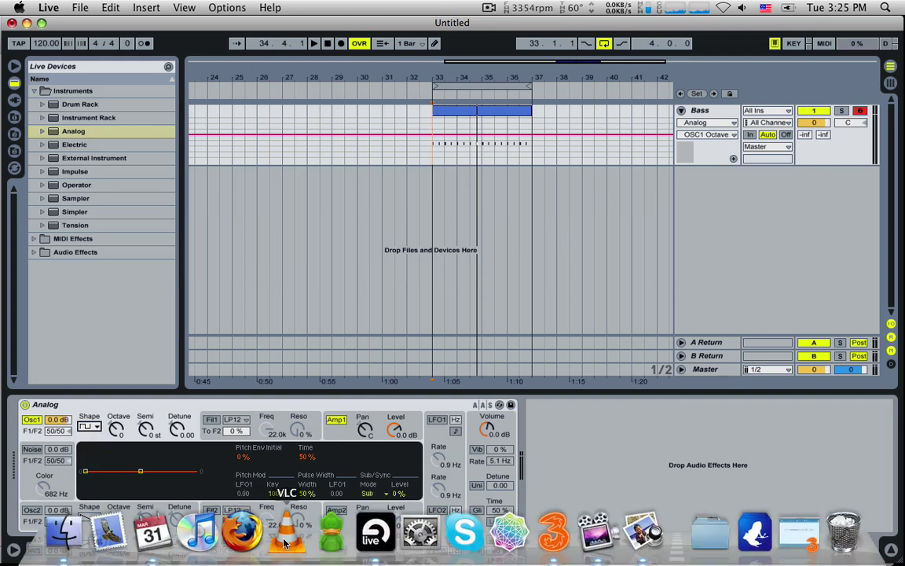
pyautogui.press('super+Tab')
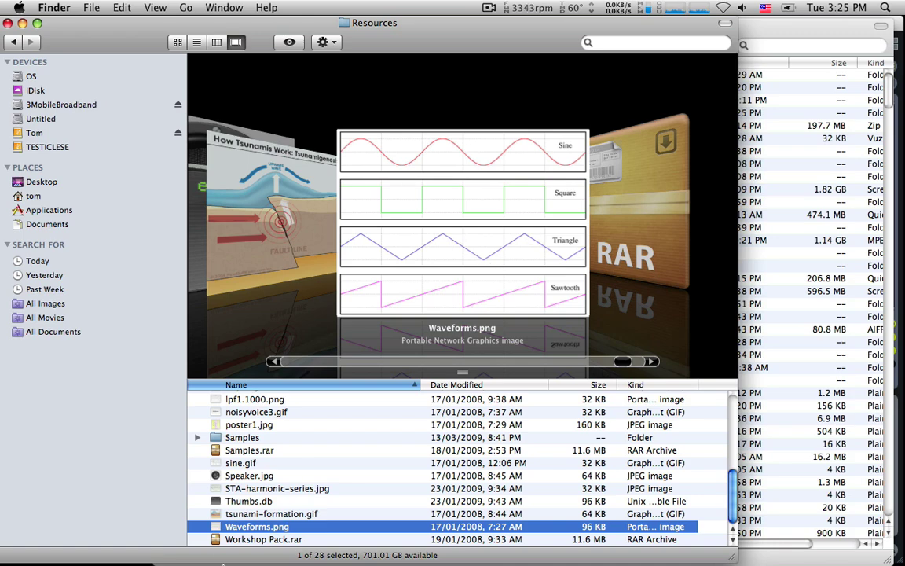
pyautogui.click(375, 530)
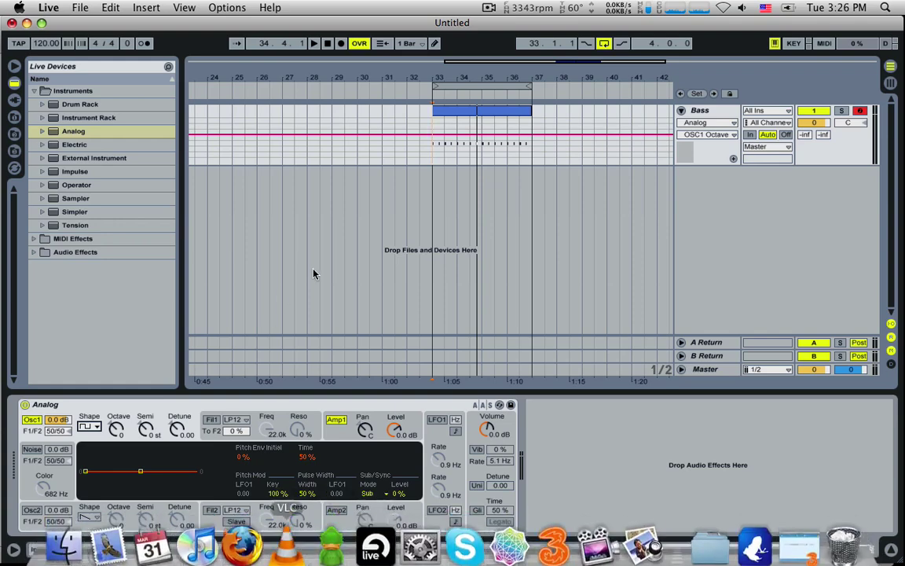
pyautogui.press('super+Tab')
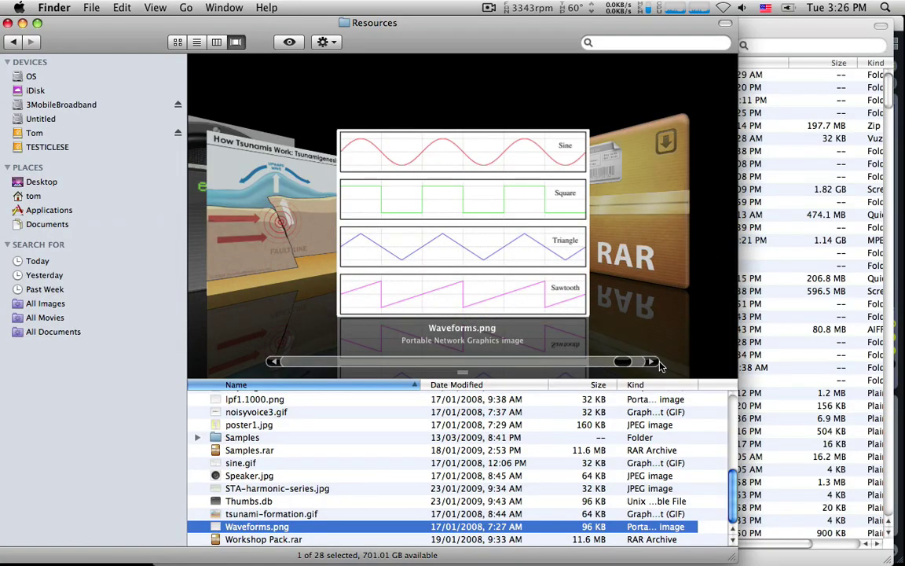
pyautogui.click(276, 362)
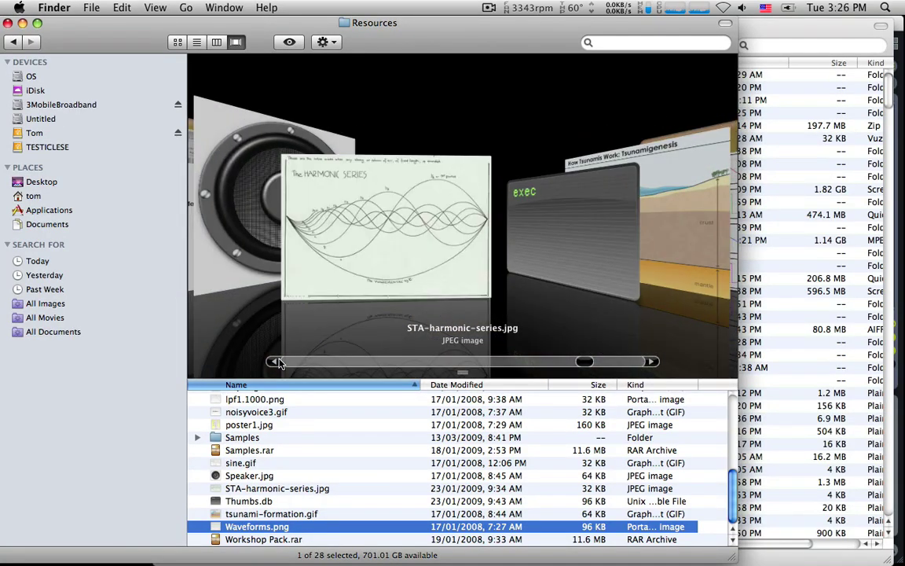
pyautogui.moveTo(277, 362); pyautogui.dragTo(278, 362)
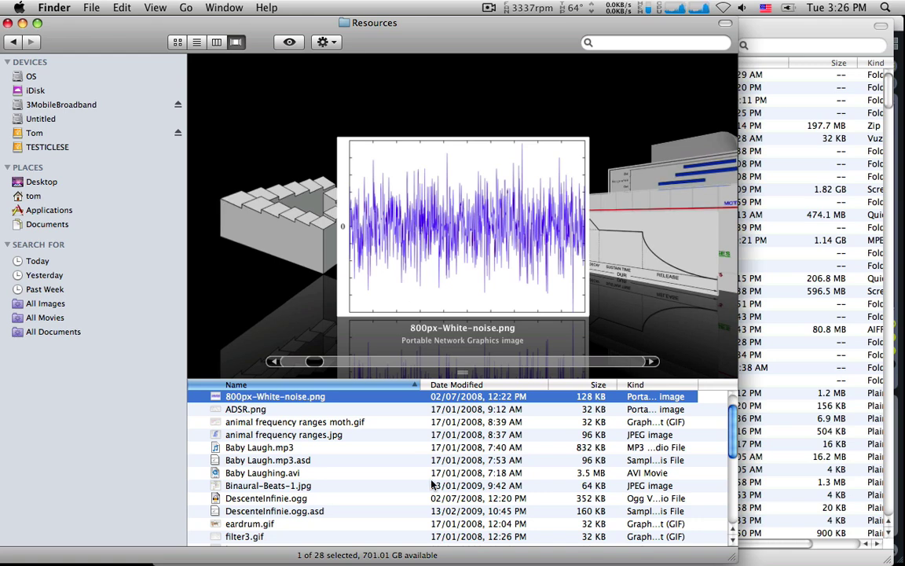
pyautogui.click(375, 534)
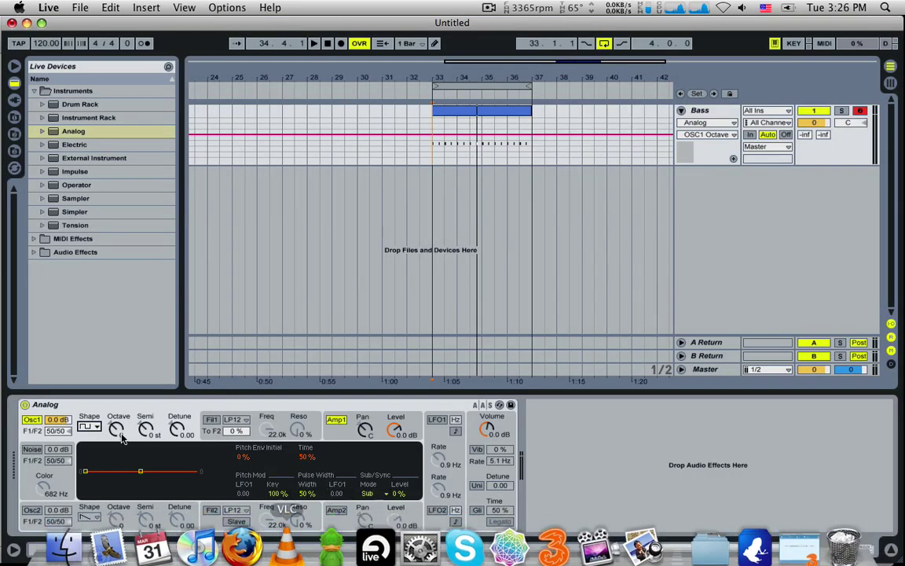
# - Enable Analog's Noise generator in place of Osc1 and raise its Color to 20.8 kHz
pyautogui.click(32, 449)
pyautogui.click(33, 420)
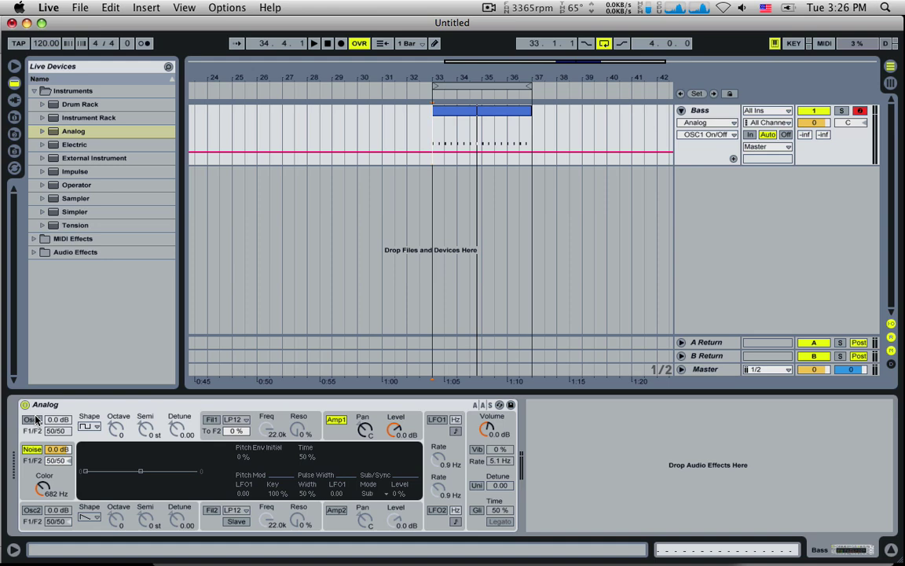
pyautogui.moveTo(41, 487)
pyautogui.mouseDown()
pyautogui.moveTo(36, 475)
pyautogui.moveTo(42, 550)
pyautogui.moveTo(42, 489)
pyautogui.mouseUp()
# - Switch Analog from Noise back to Osc1 and play the Bass clip briefly from bar 33 with the square wave
pyautogui.click(30, 451)
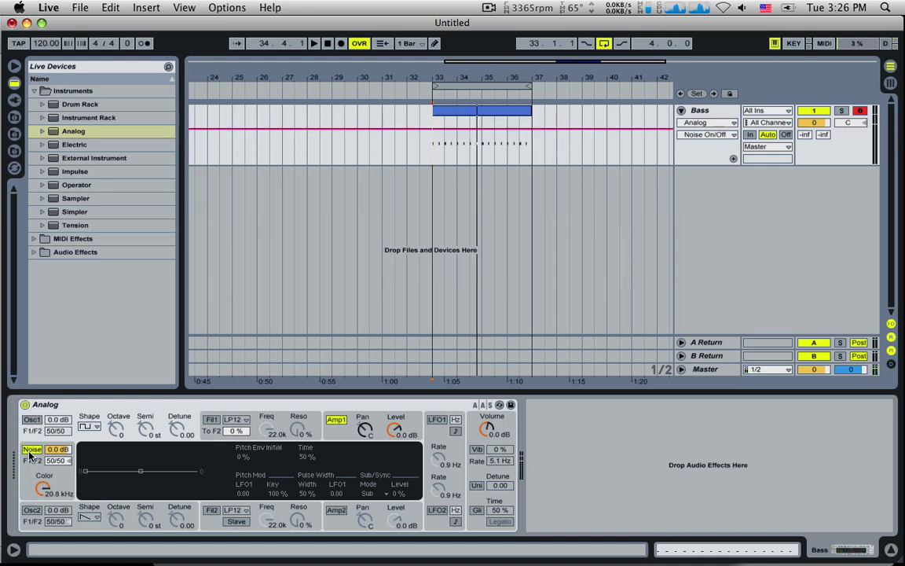
pyautogui.click(30, 453)
pyautogui.click(36, 420)
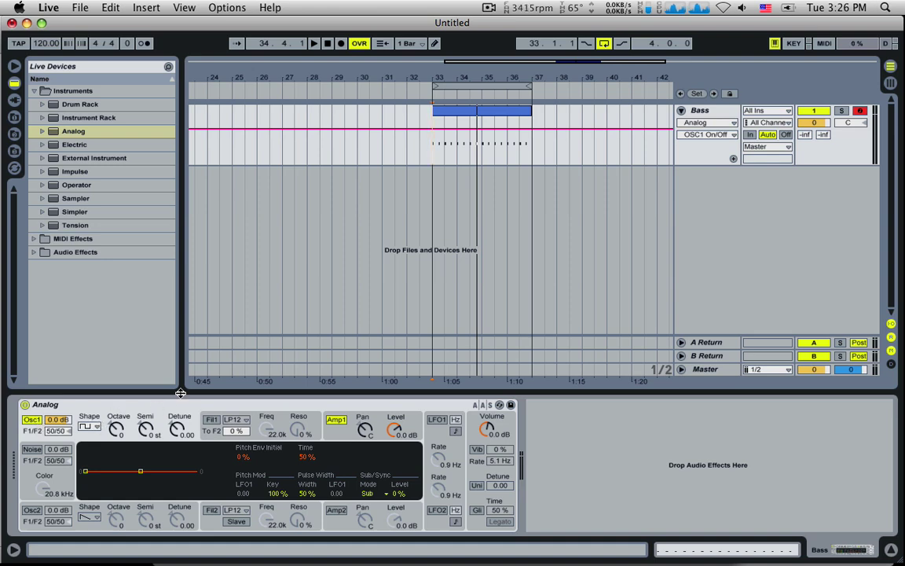
pyautogui.press('space')
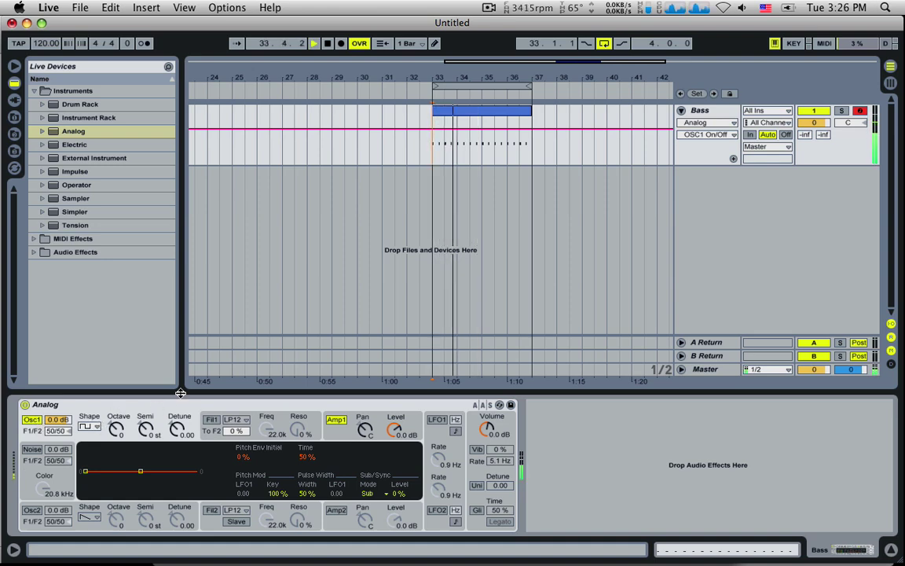
pyautogui.press('space')
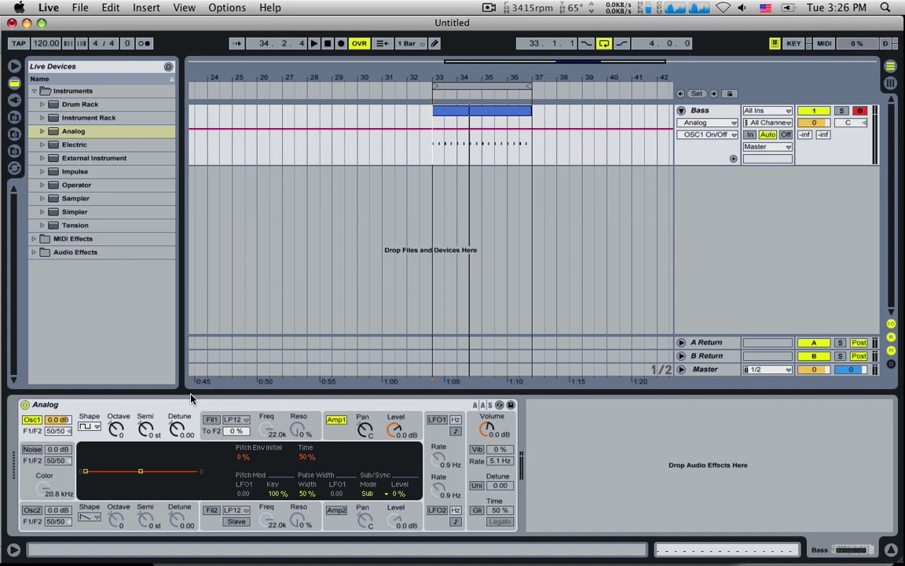
# - Set the Osc1 shape to sawtooth and play the Bass clip briefly from bar 33 to compare its sound
pyautogui.click(87, 426)
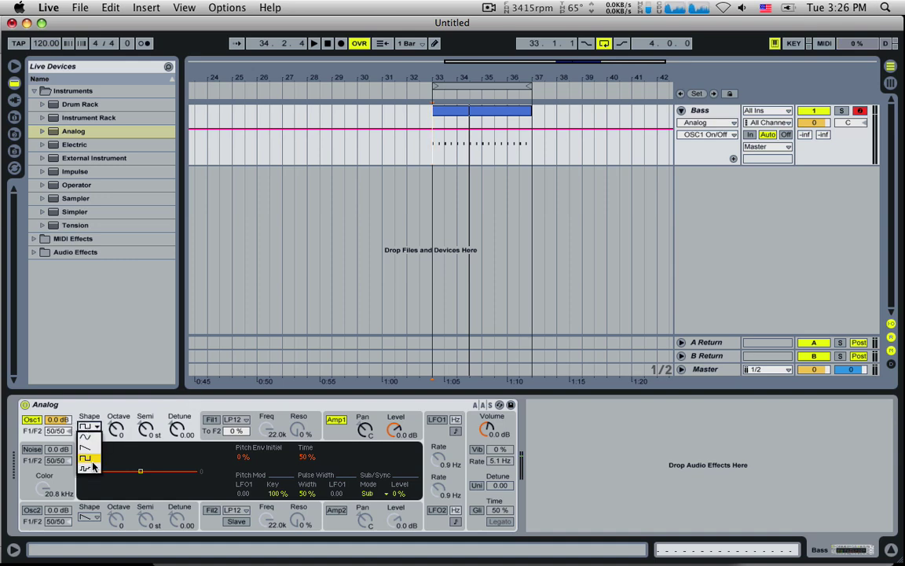
pyautogui.click(92, 460)
pyautogui.click(94, 425)
pyautogui.click(91, 448)
pyautogui.click(91, 427)
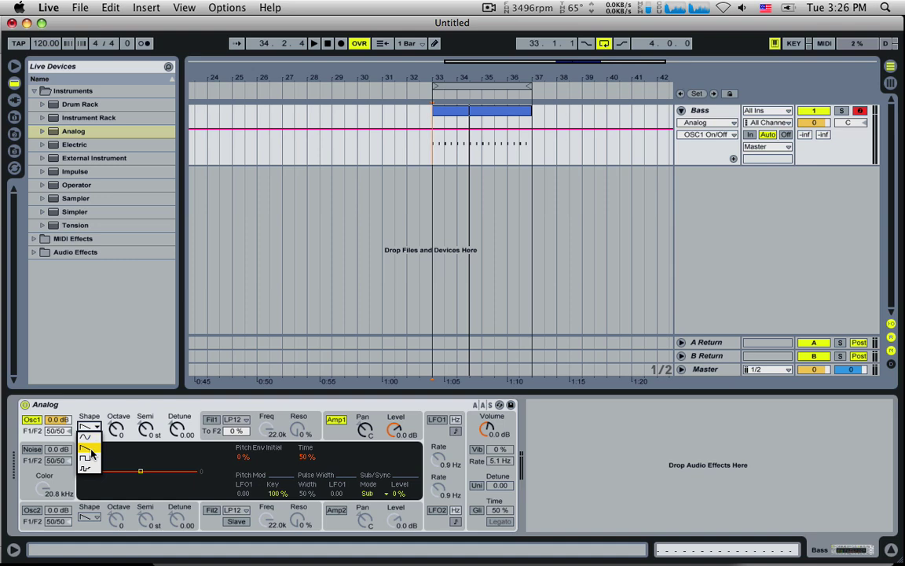
pyautogui.click(90, 451)
pyautogui.press('space')
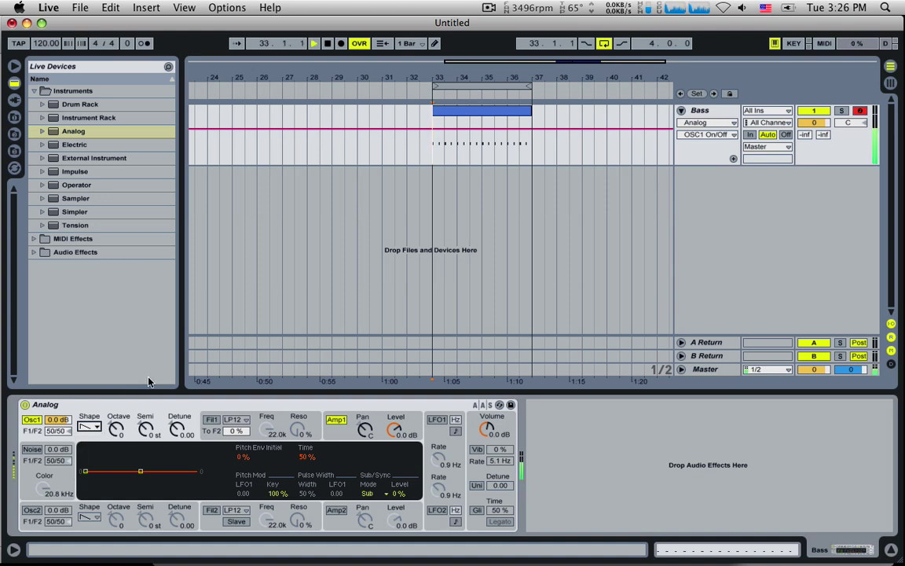
pyautogui.press('space')
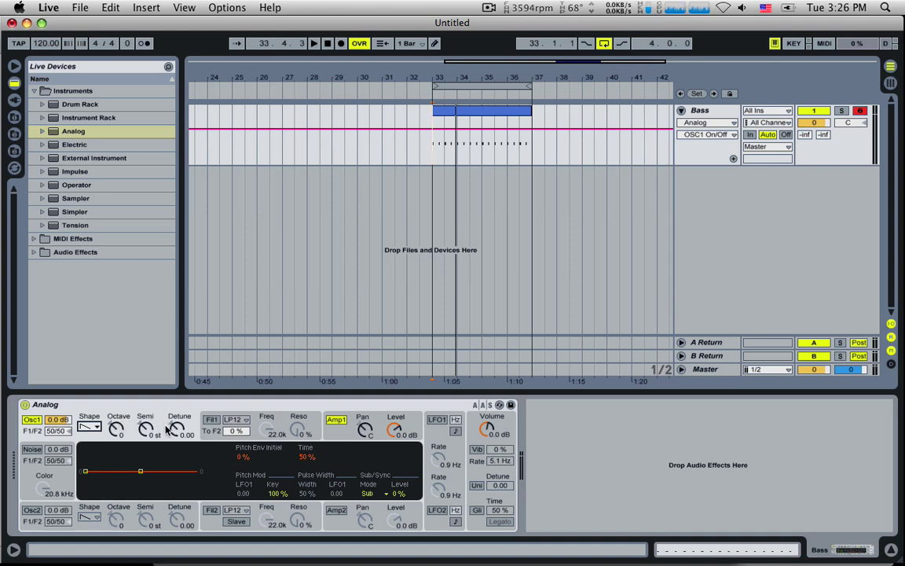
# - Transpose all notes in the Bass clip up to A3 and play the clip briefly from bar 33
pyautogui.click(118, 428)
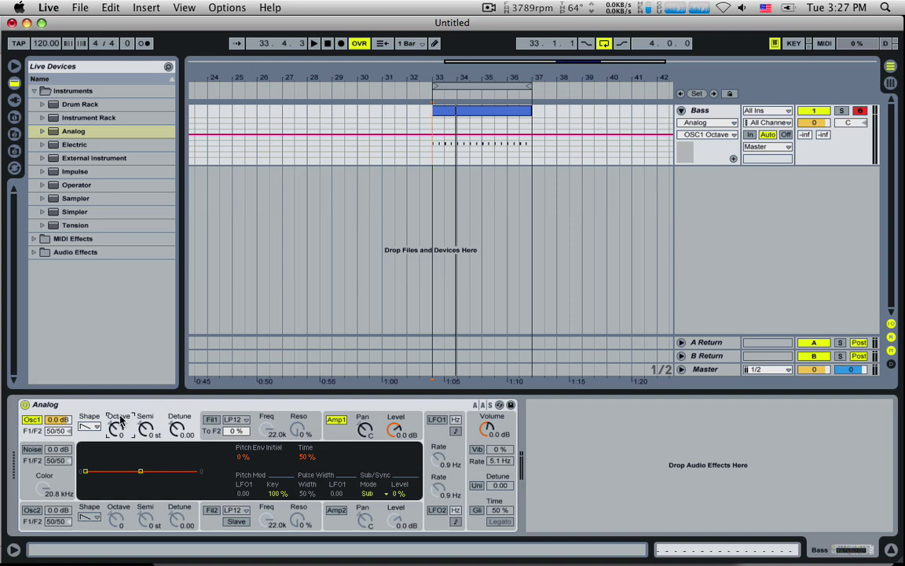
pyautogui.doubleClick(500, 118)
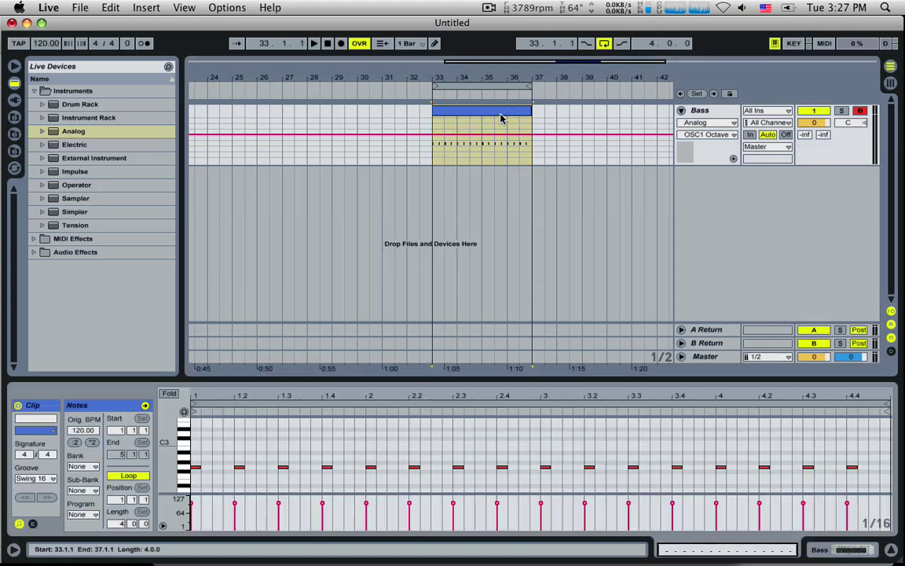
pyautogui.moveTo(195, 463); pyautogui.dragTo(891, 479)
pyautogui.press('Up')
pyautogui.press('Up')
pyautogui.press('Up')
pyautogui.press('Up')
pyautogui.press('Up')
pyautogui.press('Up')
pyautogui.press('Up')
pyautogui.press('Up')
pyautogui.press('Up')
pyautogui.press('Up')
pyautogui.press('Up')
pyautogui.press('Up')
pyautogui.press('Up')
pyautogui.press('Up')
pyautogui.press('Up')
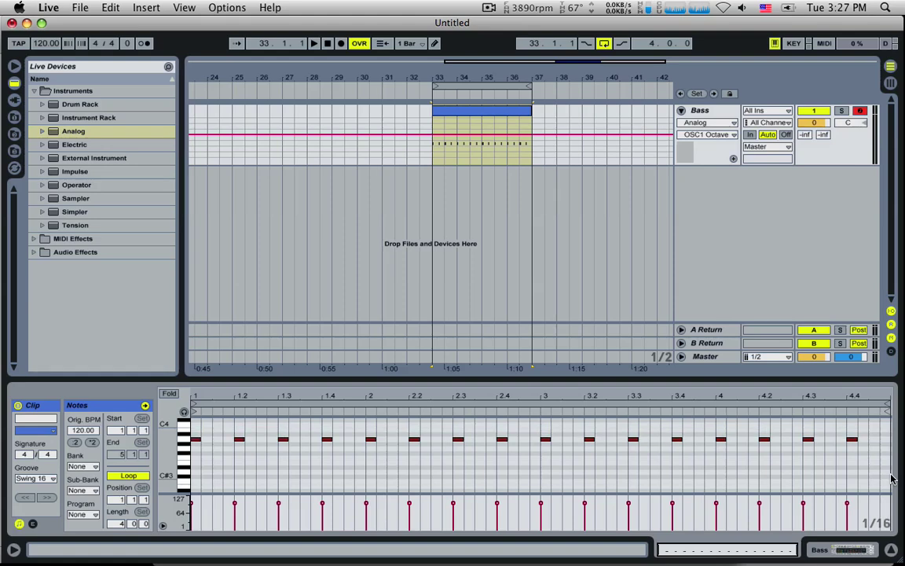
pyautogui.press('space')
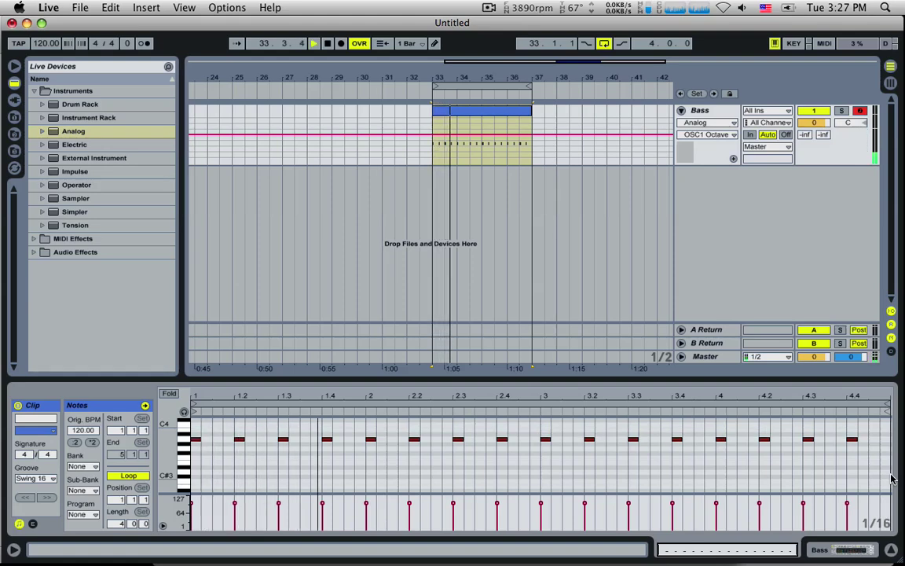
pyautogui.press('space')
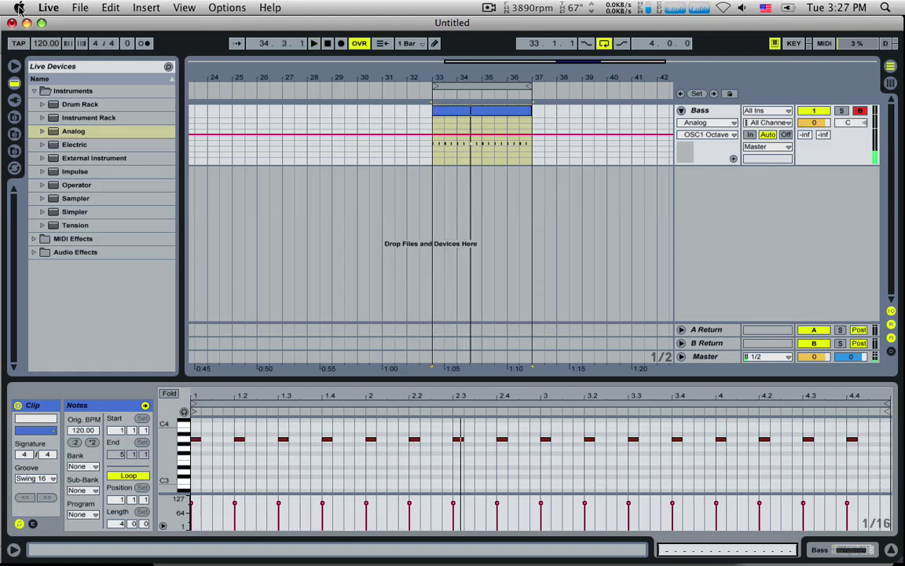
# - Add the Spectrum audio effect after Analog on the Bass track and expand its graph into the large display
pyautogui.click(34, 251)
pyautogui.scroll(-3, 35, 252)
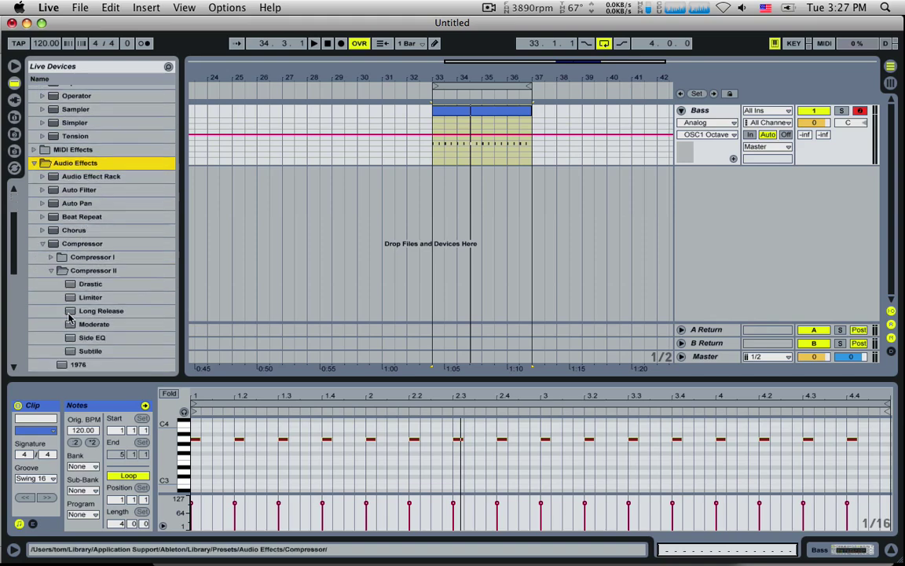
pyautogui.click(42, 245)
pyautogui.scroll(-5, 51, 263)
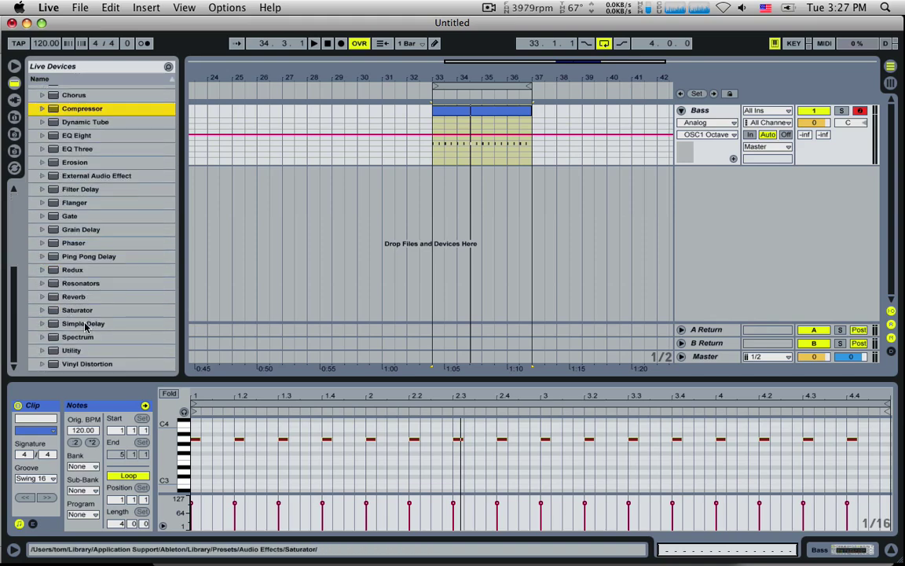
pyautogui.doubleClick(77, 338)
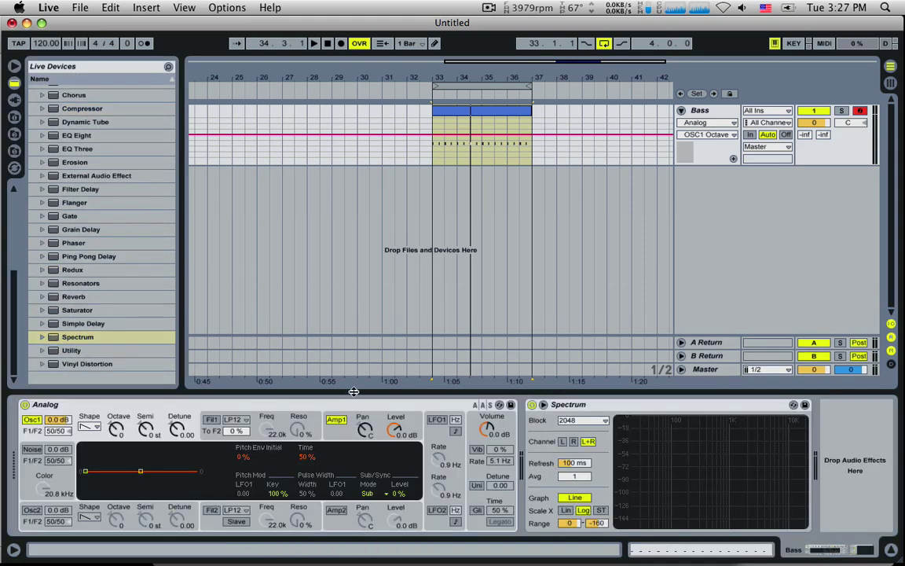
pyautogui.click(542, 405)
# - Play the Bass clip while watching the spectrum and set the Osc1 shape to sine
pyautogui.press('space')
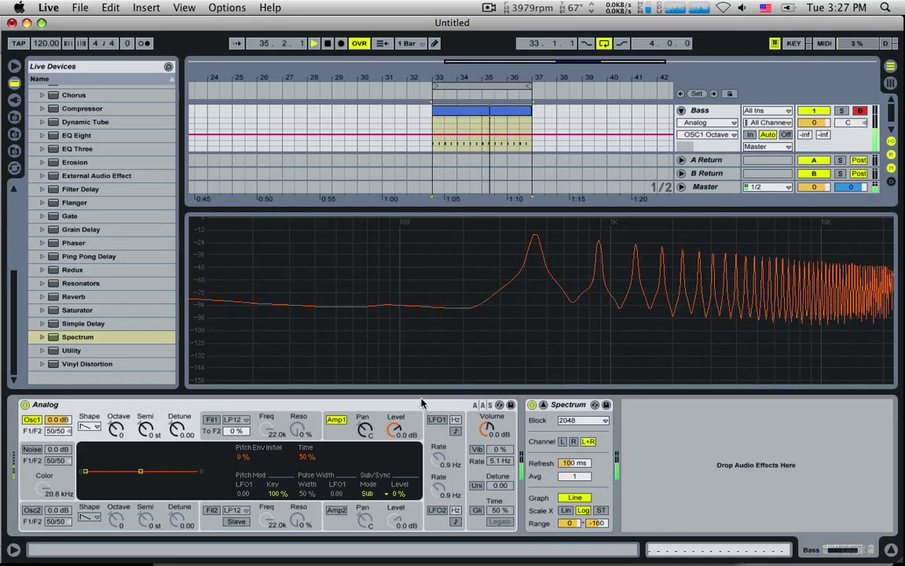
pyautogui.click(96, 426)
pyautogui.click(91, 437)
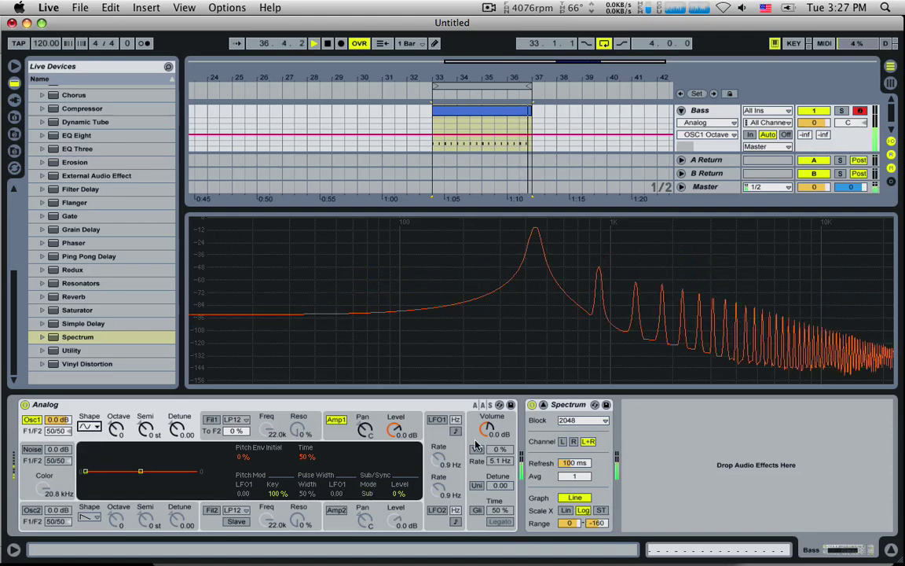
# - Try Spectrum's 4096 block size and linear frequency scale, restoring the 2048 block and Log scale
pyautogui.click(581, 421)
pyautogui.click(578, 431)
pyautogui.click(581, 421)
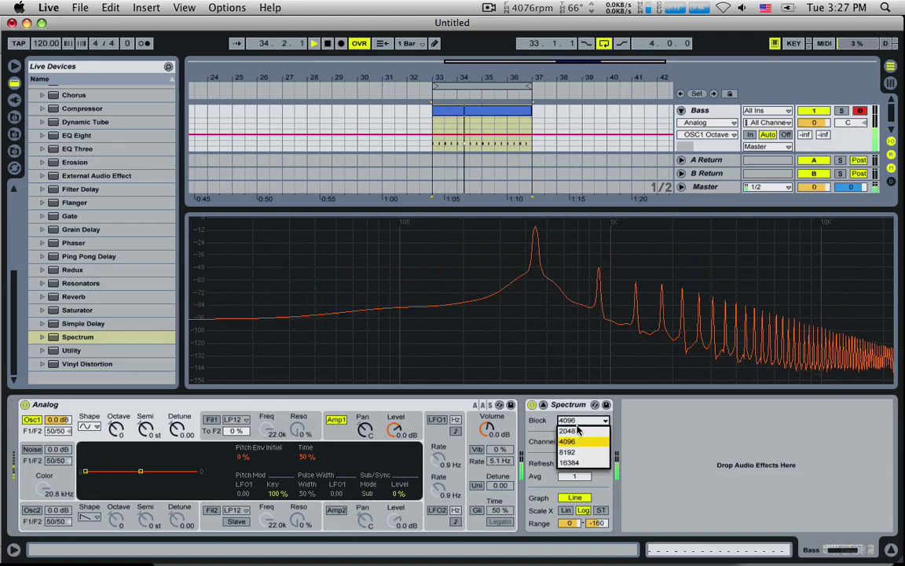
pyautogui.click(576, 431)
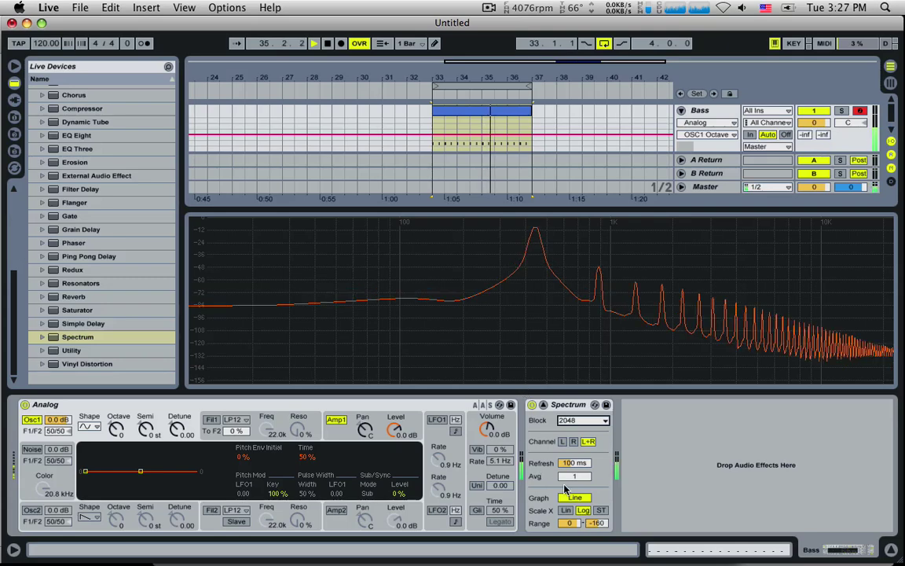
pyautogui.click(566, 511)
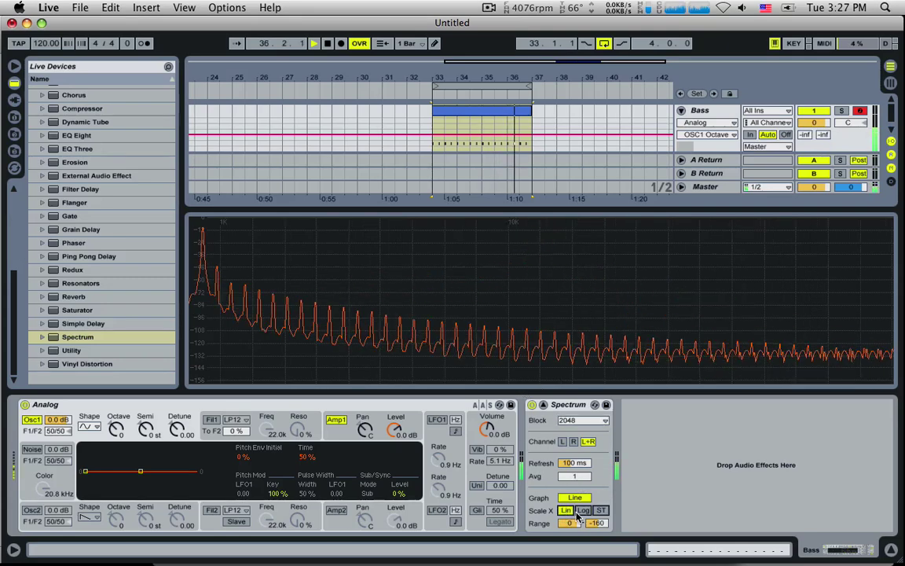
pyautogui.click(582, 511)
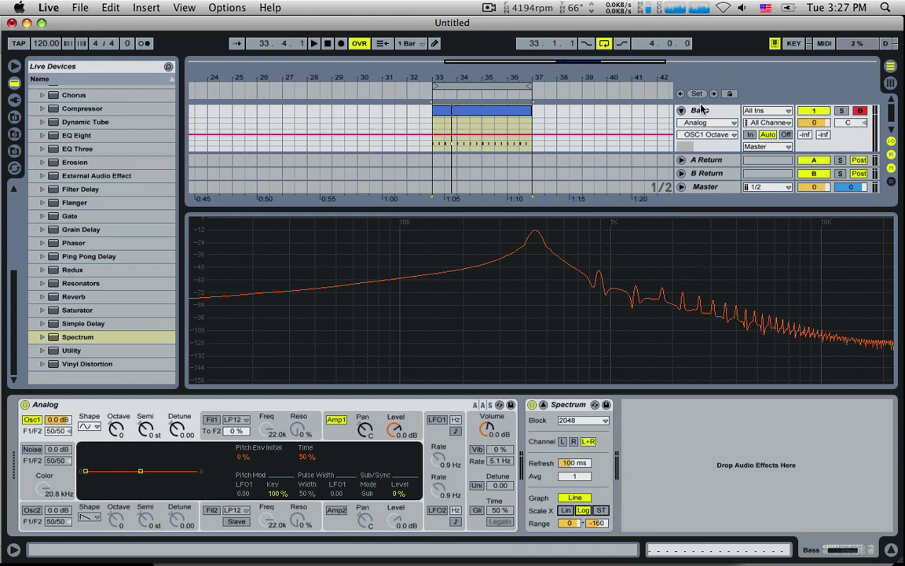
# - Play the sine-wave Bass clip from bar 33, stop it, and examine the Bass track's Spectrum display
pyautogui.click(438, 148)
pyautogui.press('space')
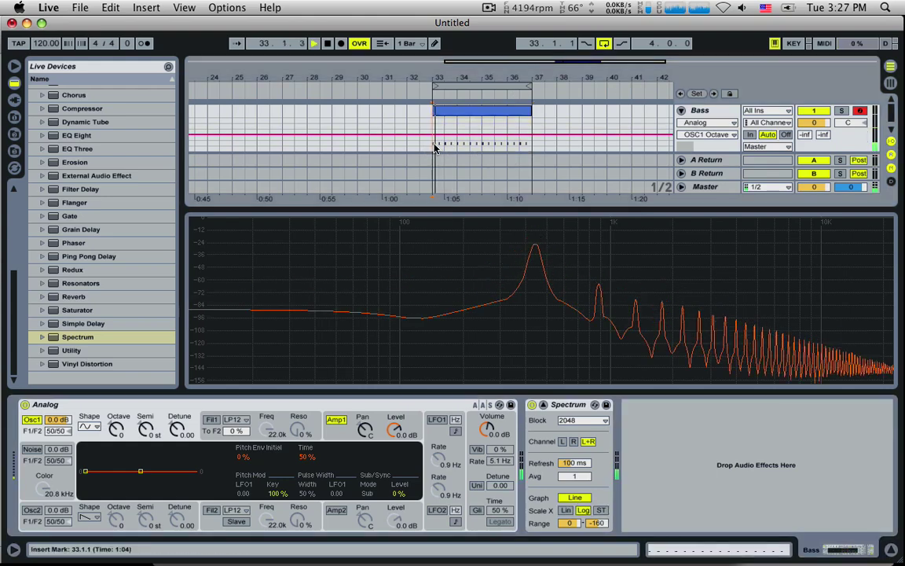
pyautogui.doubleClick(480, 111)
pyautogui.press('space')
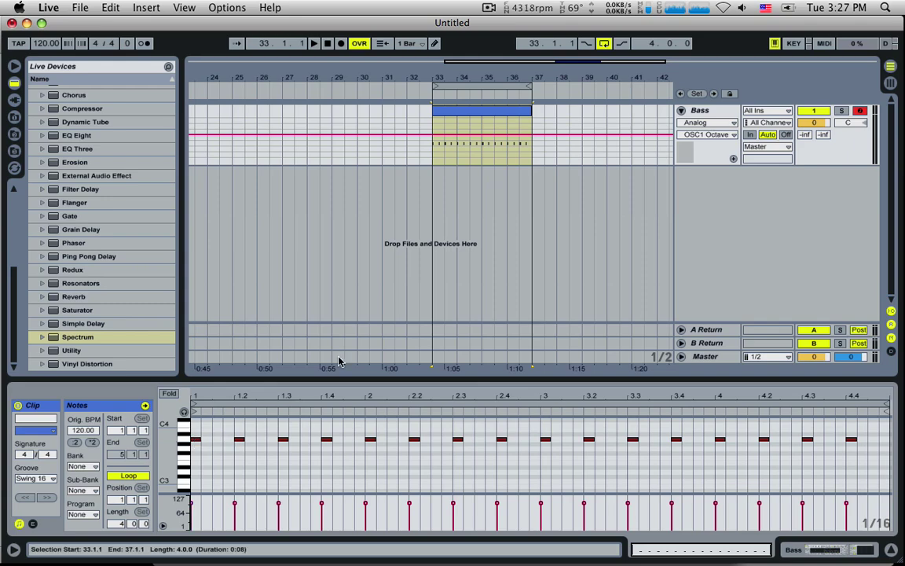
pyautogui.click(697, 119)
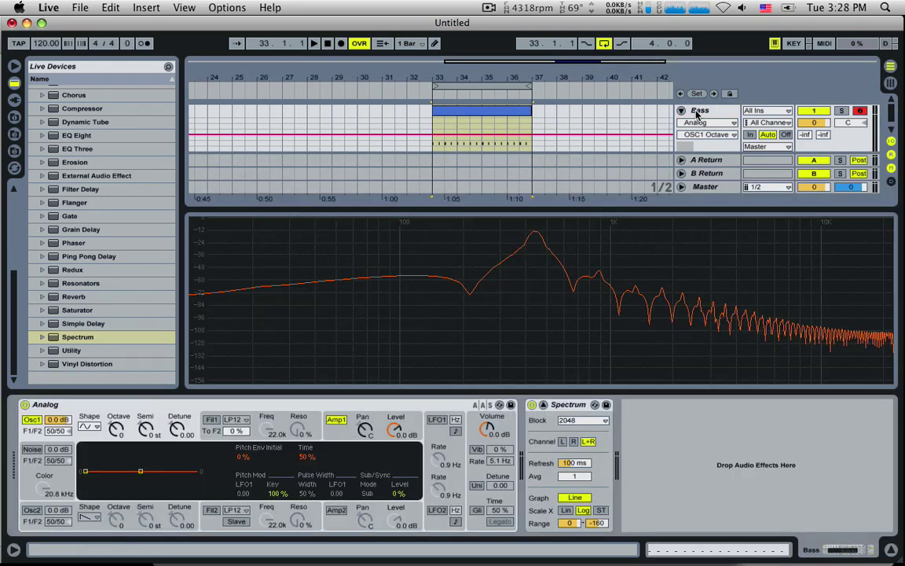
# - Lengthen the first A3 note in the Bass clip across the repeated notes to about 4.4.3 as one sustained note
pyautogui.doubleClick(450, 117)
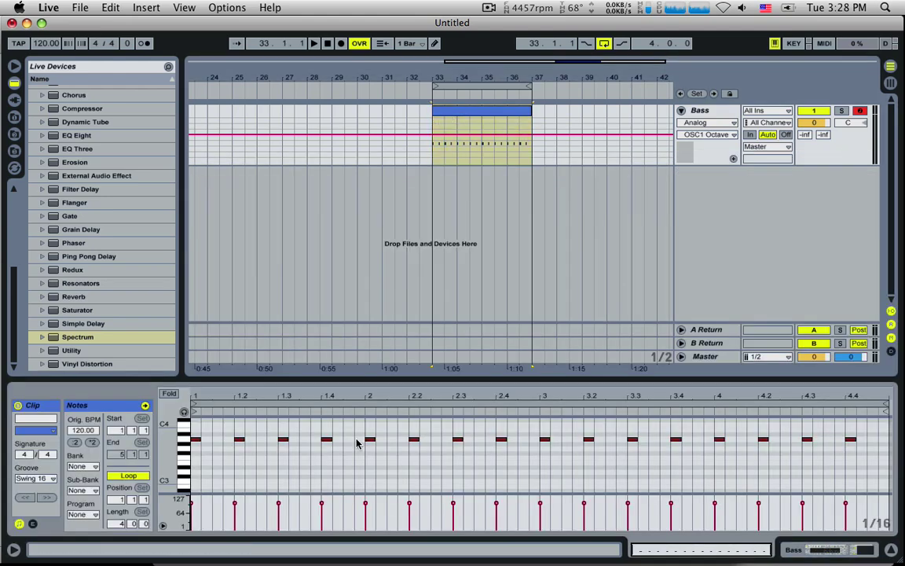
pyautogui.click(207, 441)
pyautogui.moveTo(200, 440); pyautogui.dragTo(866, 440)
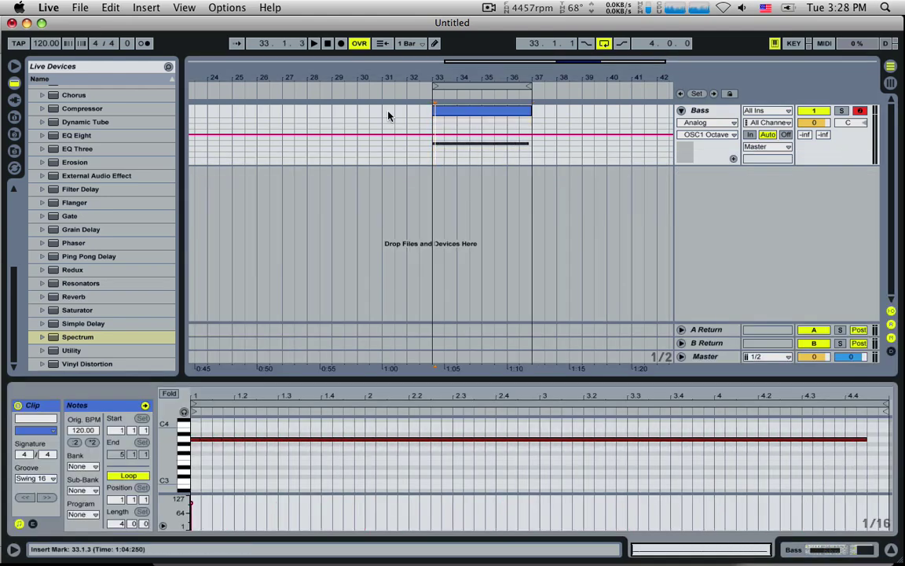
# - Play the sustained A3 note from bar 33, stop it, and examine its fundamental peak in the Bass track's Spectrum display
pyautogui.click(429, 151)
pyautogui.press('space')
pyautogui.click(697, 111)
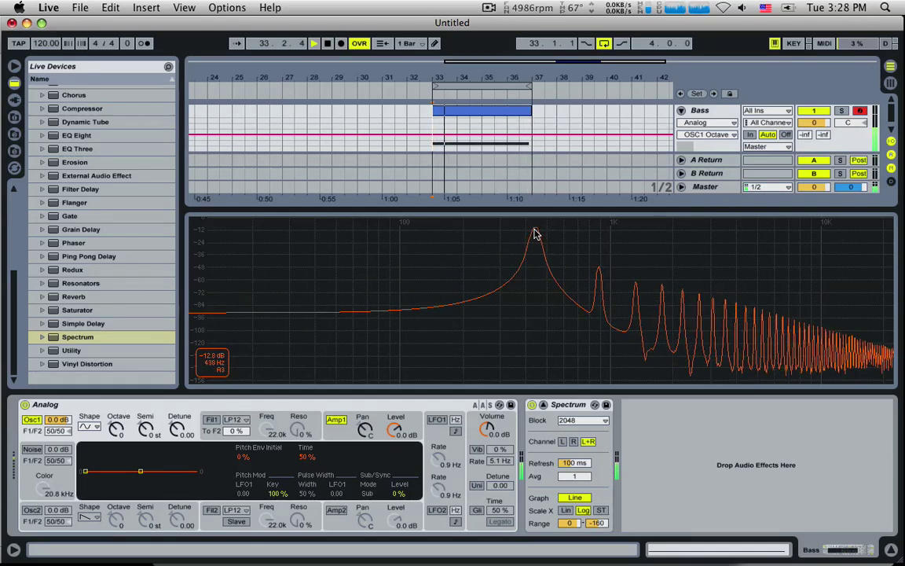
pyautogui.press('space')
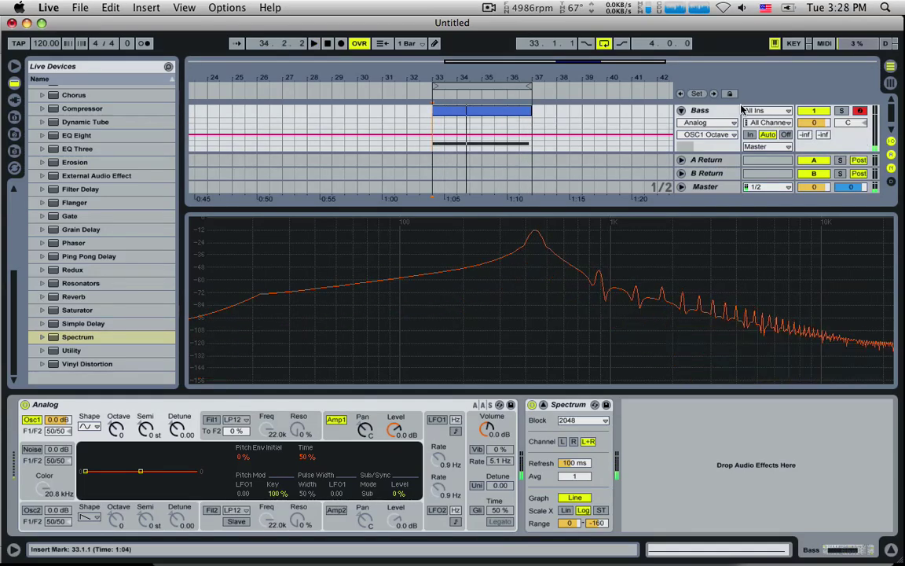
pyautogui.click(722, 117)
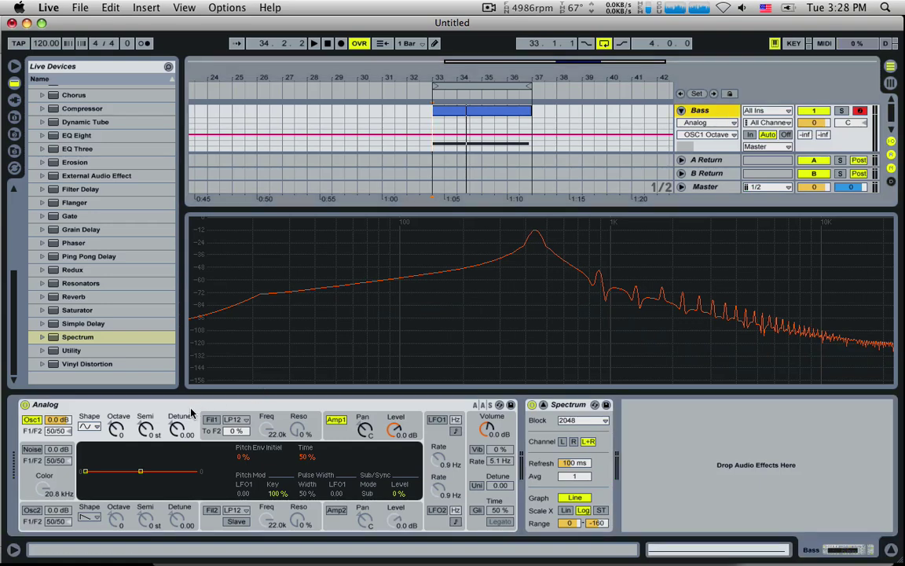
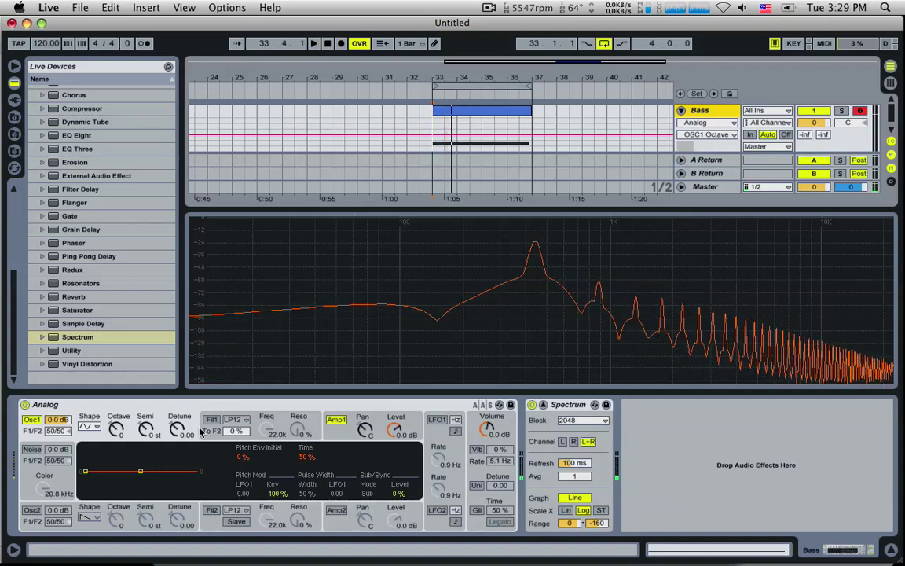
# - Set Analog's Osc1 octave to -1 and play the Bass clip while reading its fundamental in the spectrum
pyautogui.click(114, 427)
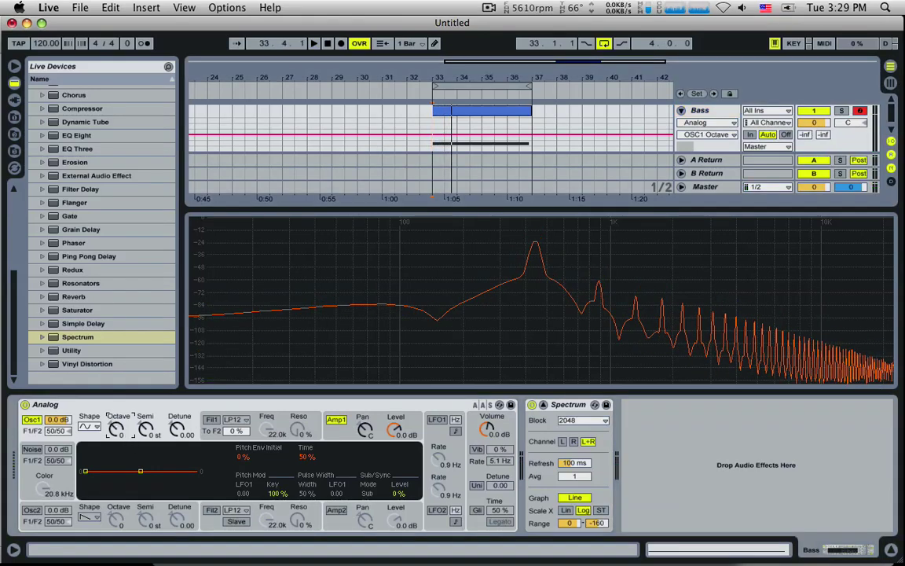
pyautogui.press('Down')
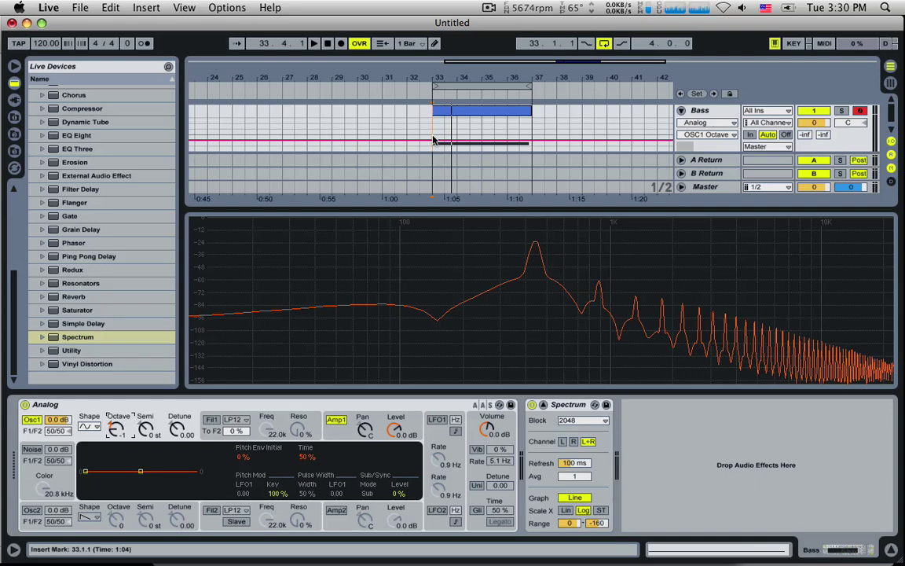
pyautogui.press('space')
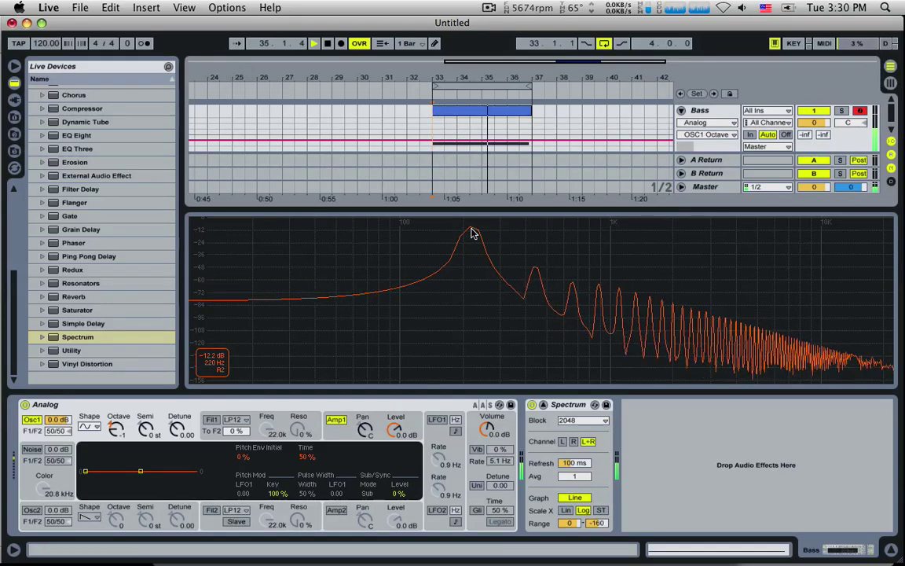
pyautogui.press('space')
# - Check the note in the Bass clip and return Analog's Osc1 octave to 0
pyautogui.click(471, 116)
pyautogui.doubleClick(466, 116)
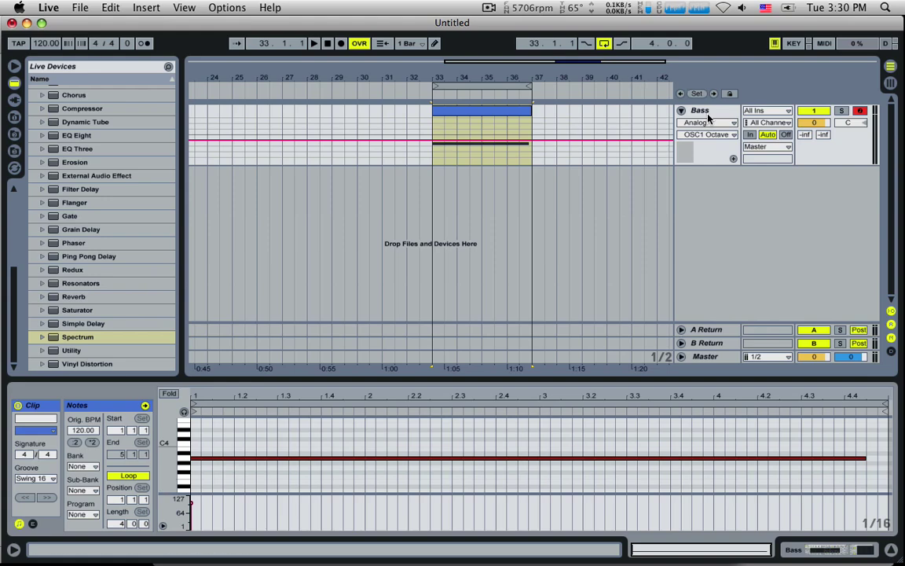
pyautogui.hotkey('shift', 'Tab')
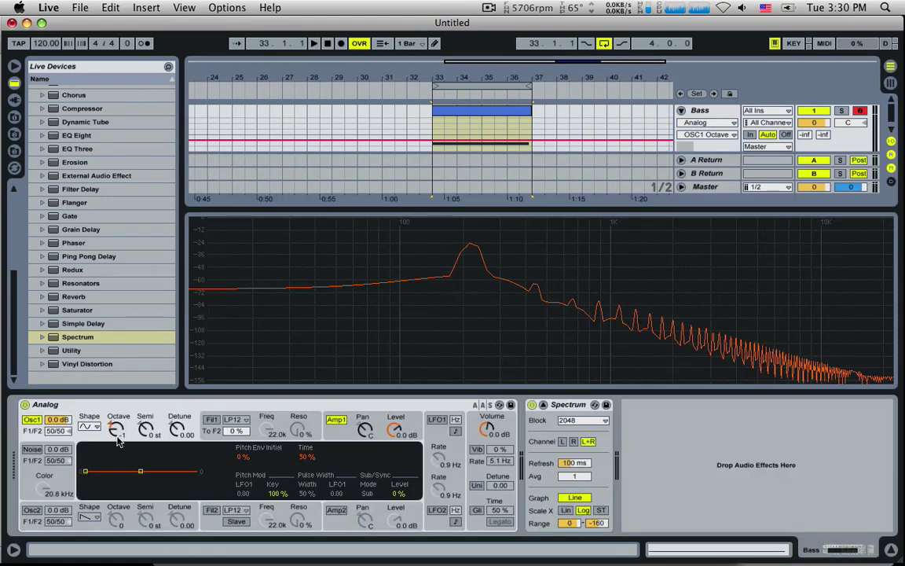
pyautogui.moveTo(118, 434); pyautogui.dragTo(117, 425)
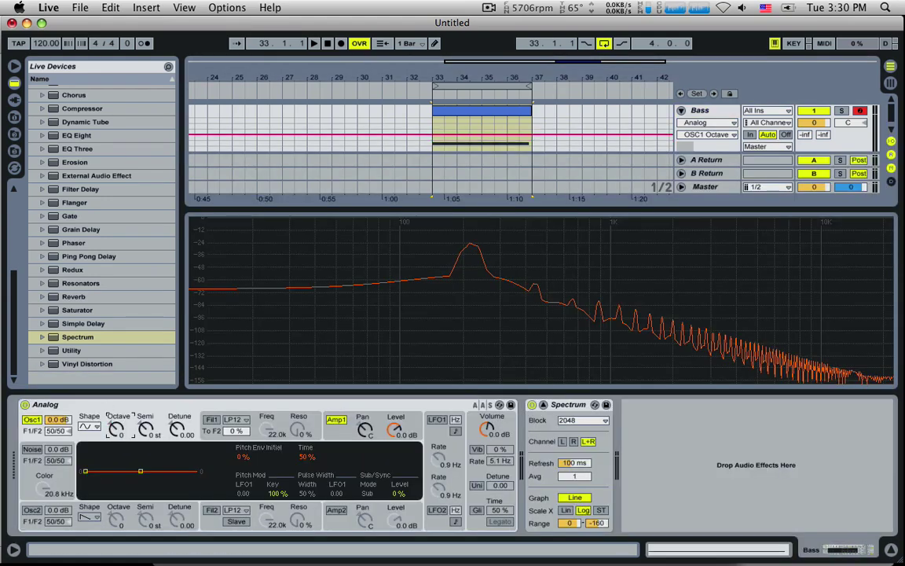
# - Add a G2 note at the start of the Bass clip and lengthen it to about 4.4
pyautogui.doubleClick(464, 116)
pyautogui.scroll(-5, 209, 487)
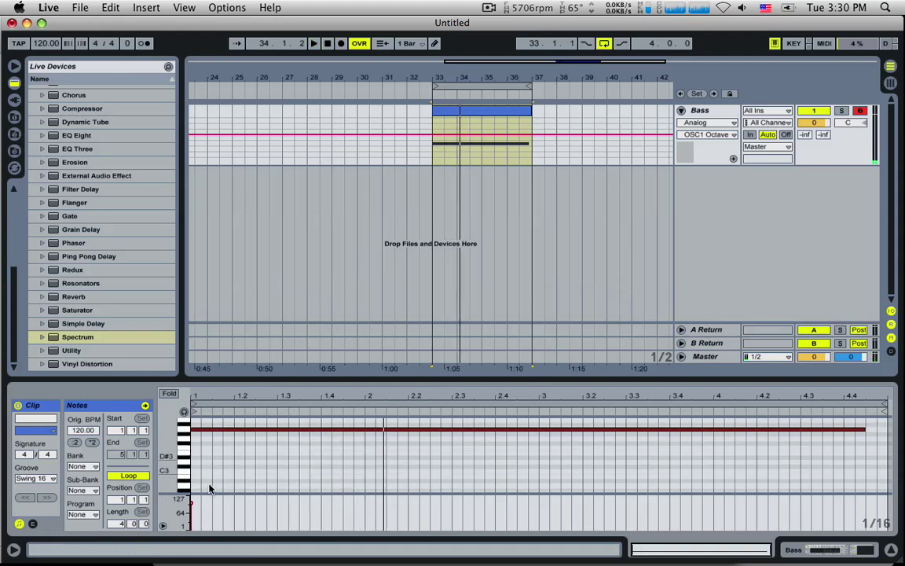
pyautogui.doubleClick(194, 463)
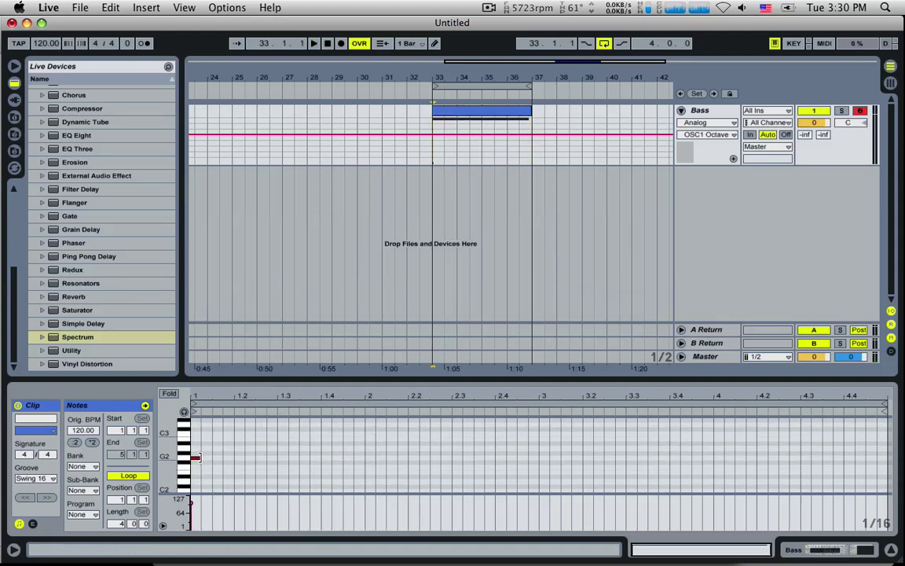
pyautogui.moveTo(198, 457); pyautogui.dragTo(849, 454)
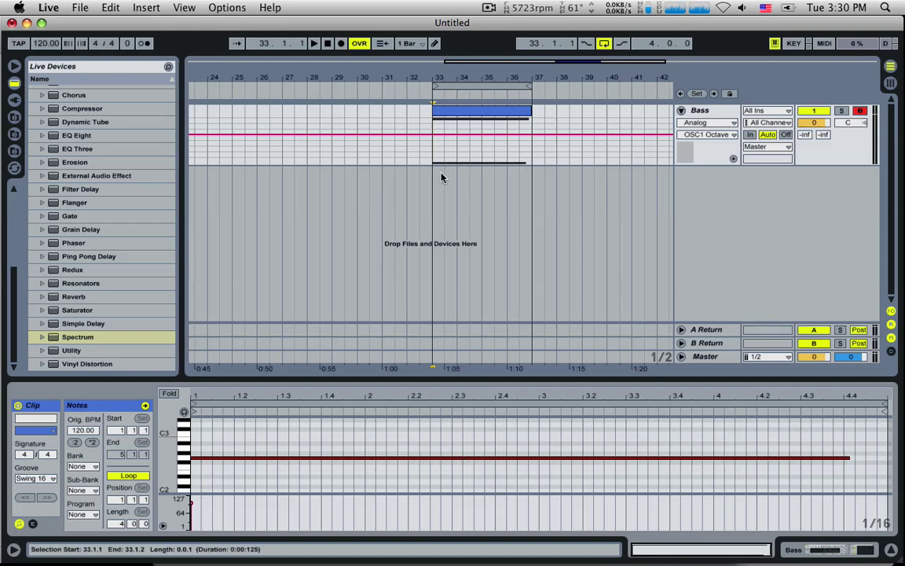
pyautogui.click(443, 132)
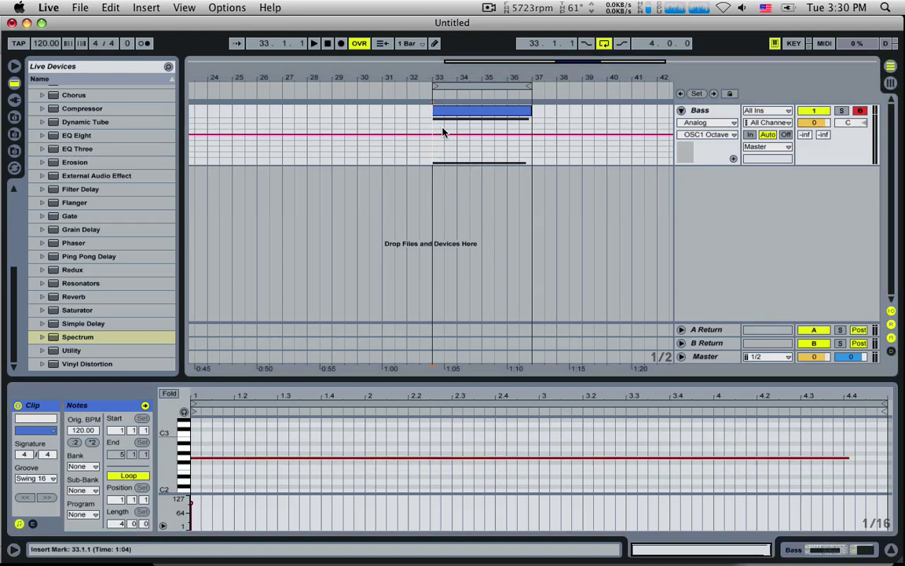
pyautogui.click(250, 470)
pyautogui.scroll(3, 210, 458)
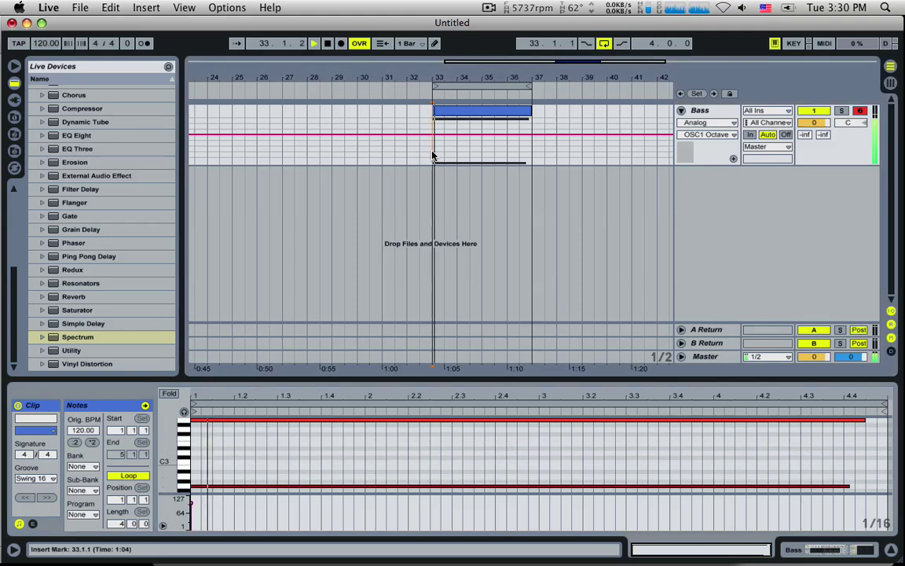
# - Move the lower note in the Bass clip up two semitones to A2 and play it together with the A3 note
pyautogui.press('space')
pyautogui.click(214, 485)
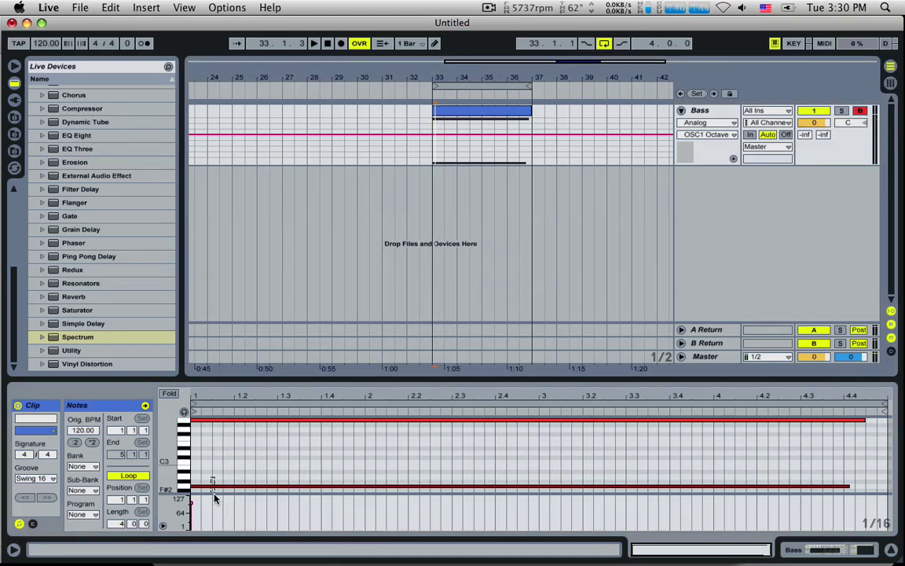
pyautogui.press('Up')
pyautogui.press('Up')
pyautogui.press('space')
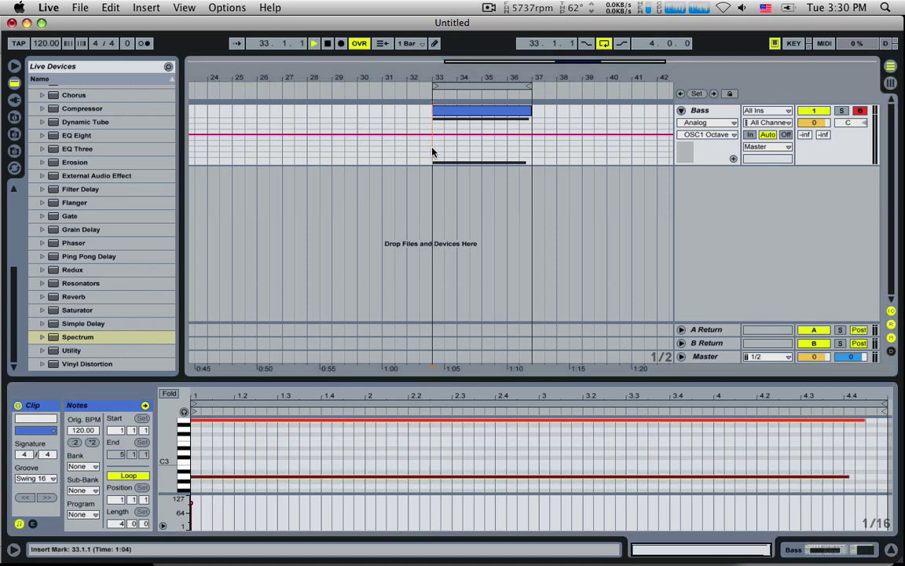
pyautogui.press('space')
# - Audition the A2 and A3 notes separately by temporarily deleting the other one, undoing each deletion
pyautogui.doubleClick(224, 422)
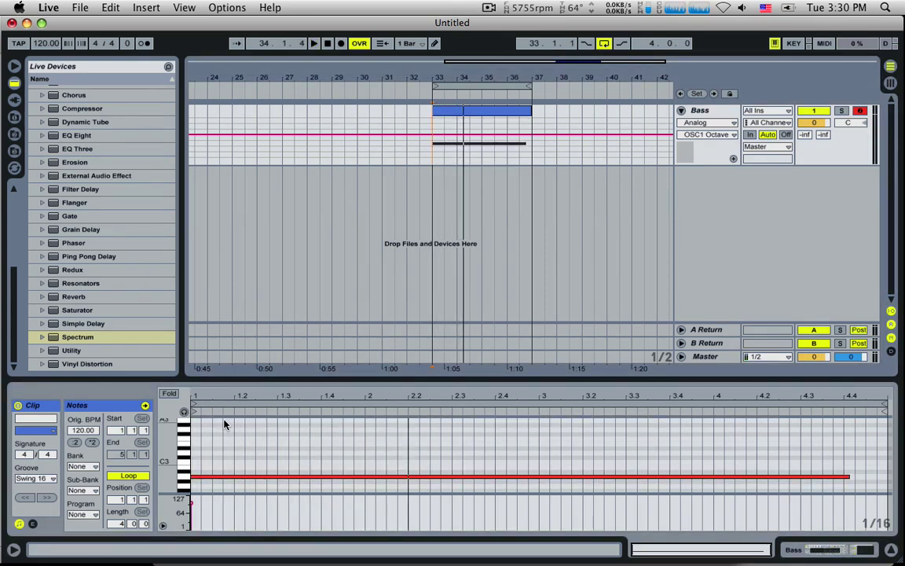
pyautogui.press('super+z')
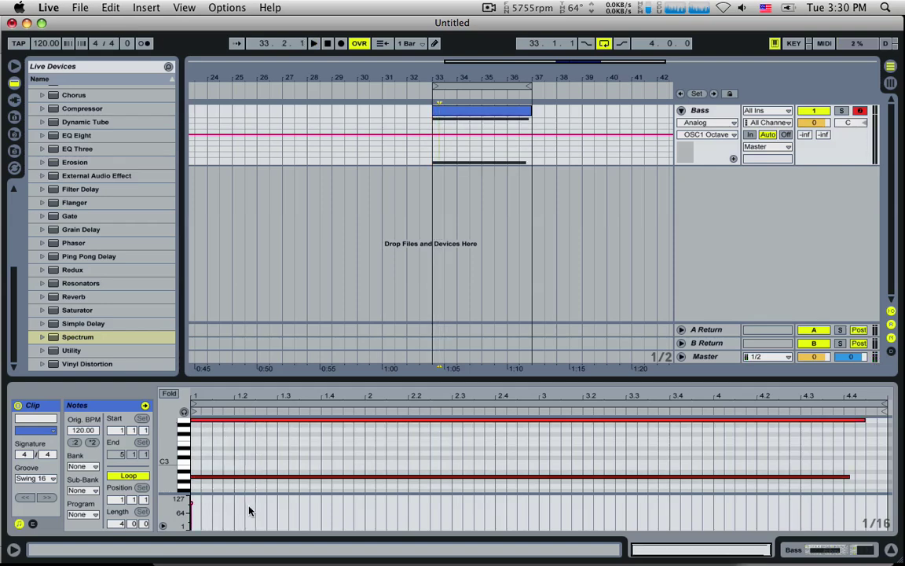
pyautogui.press('Delete')
pyautogui.click(434, 154)
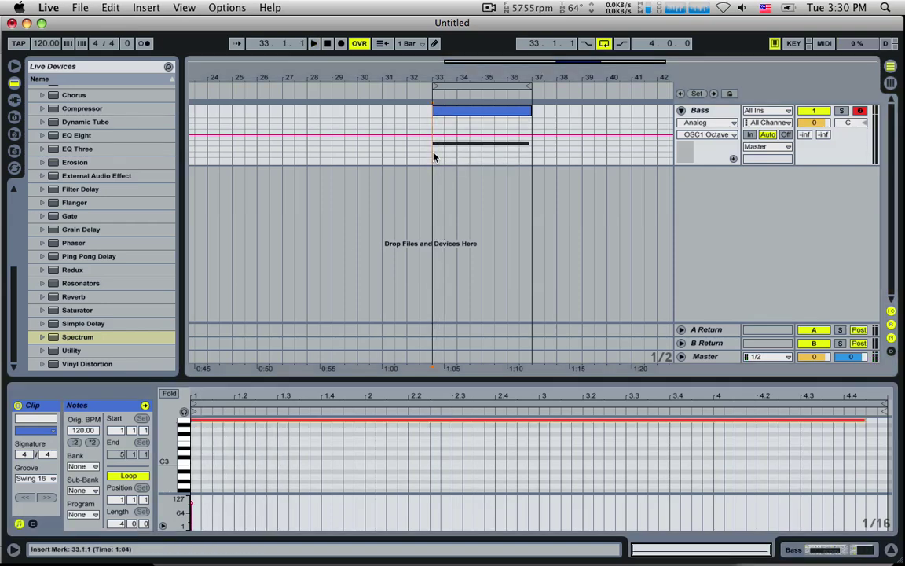
pyautogui.press('space')
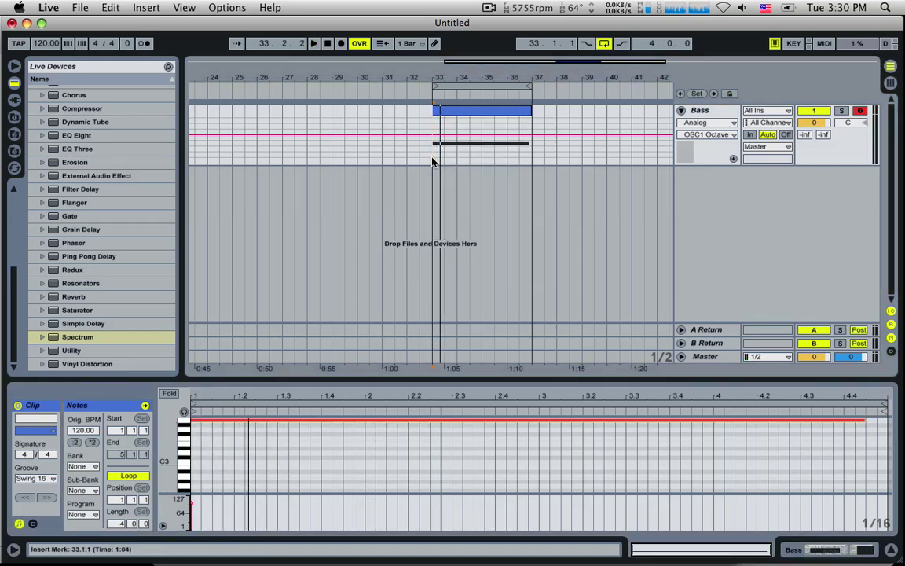
pyautogui.press('super+z')
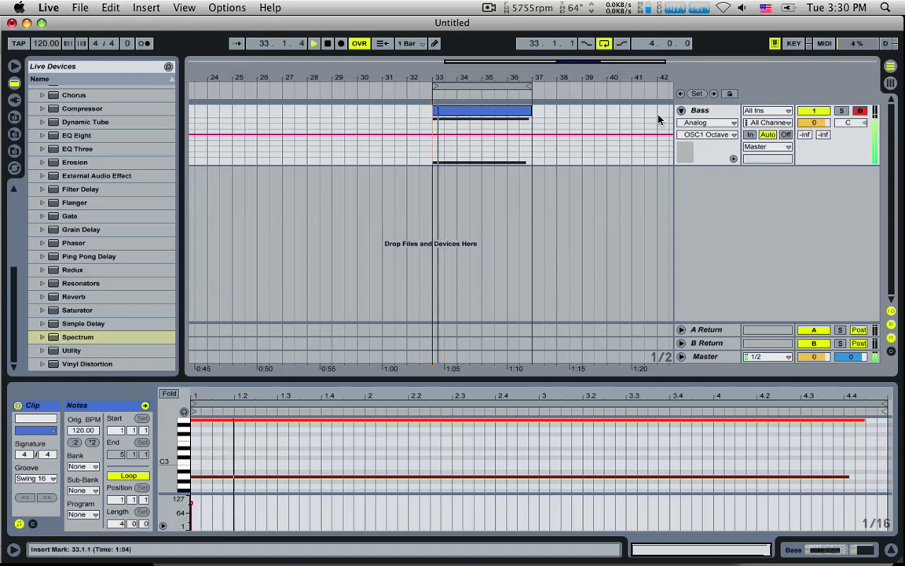
# - Play both octave notes with the Spectrum shown, and delete the lower A2 note from the Bass clip
pyautogui.doubleClick(720, 112)
pyautogui.press('space')
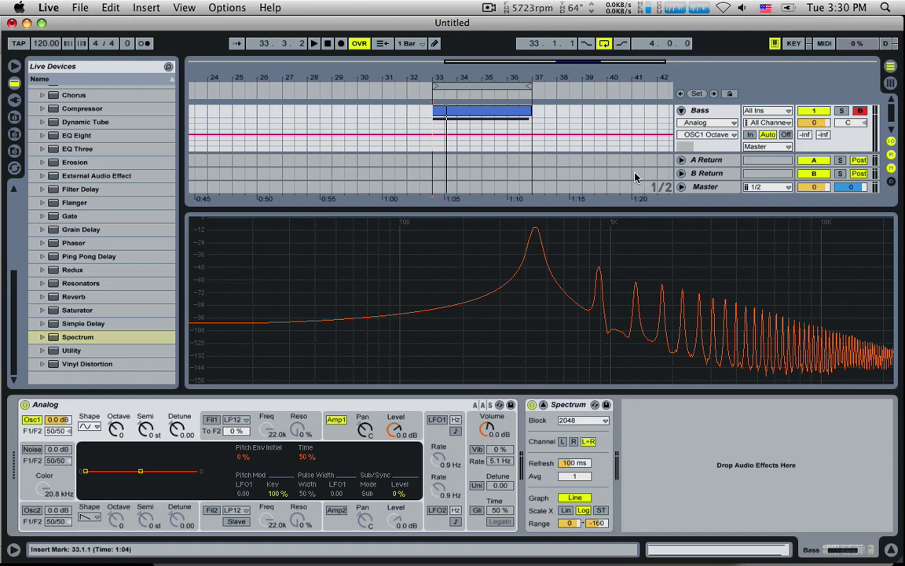
pyautogui.doubleClick(466, 117)
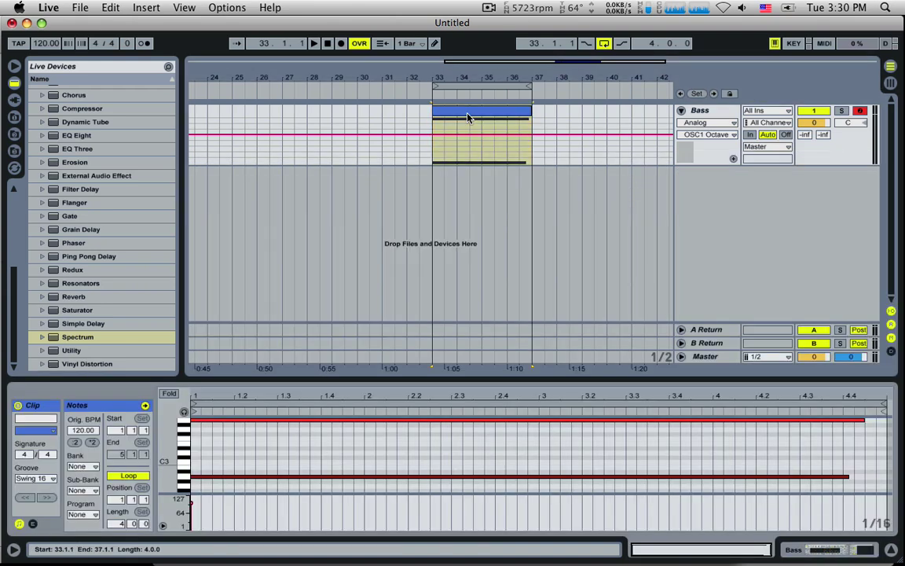
pyautogui.moveTo(264, 442); pyautogui.dragTo(287, 519)
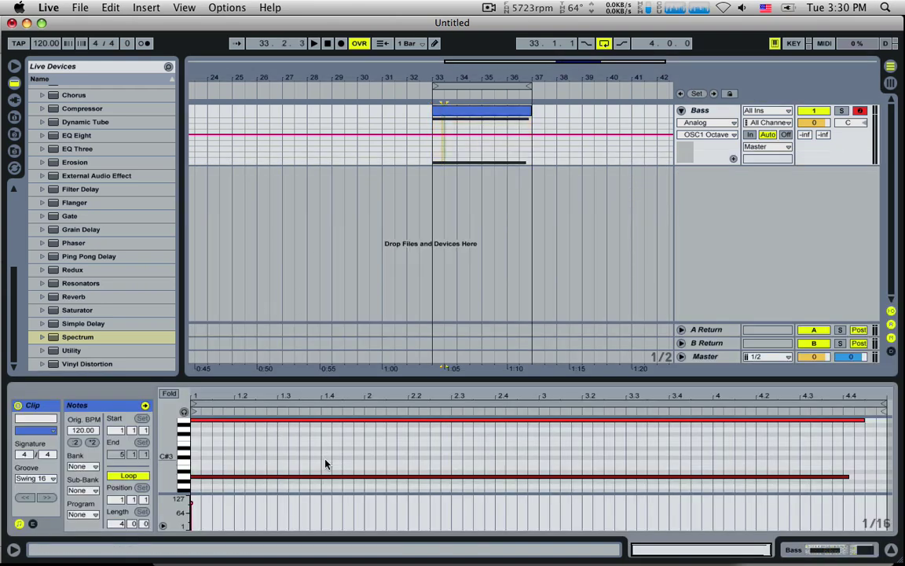
pyautogui.press('Delete')
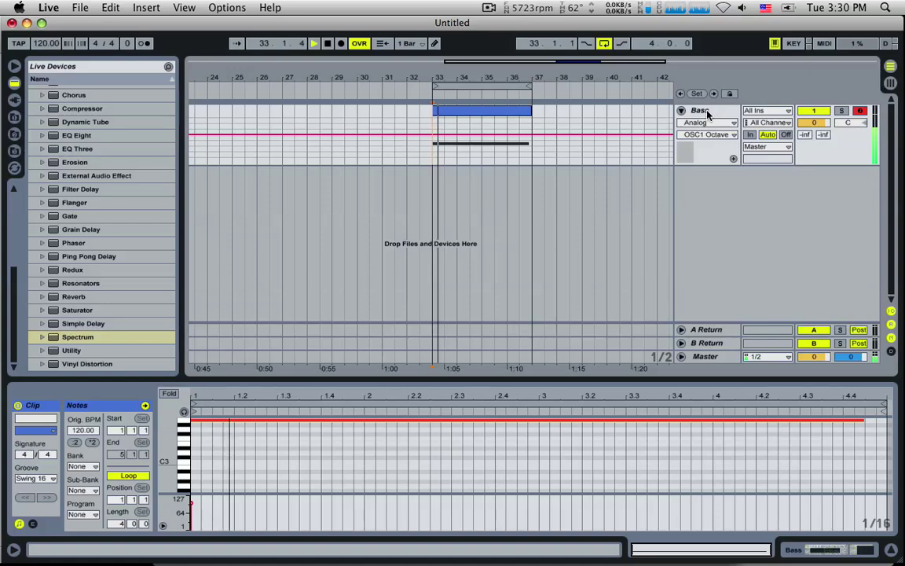
# - Set Osc1's octave to 1 and play the A3 note while reading its fundamental in the spectrum
pyautogui.click(702, 112)
pyautogui.press('space')
pyautogui.press('space')
pyautogui.click(116, 429)
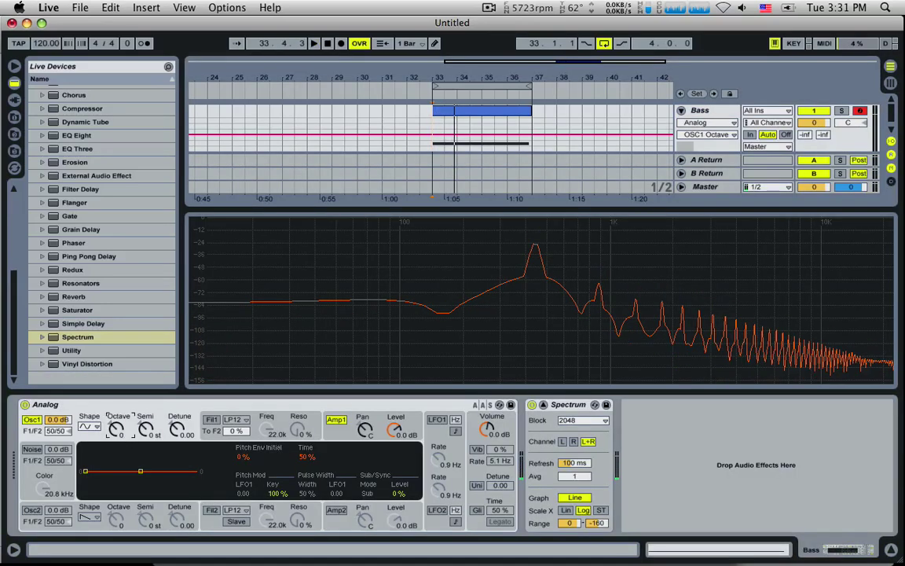
pyautogui.moveTo(116, 429); pyautogui.dragTo(174, 360)
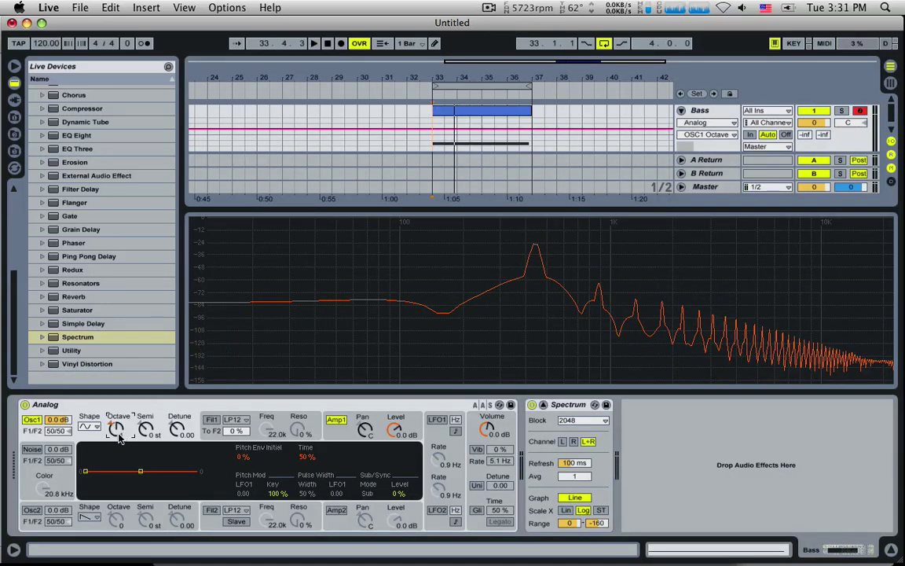
pyautogui.press('space')
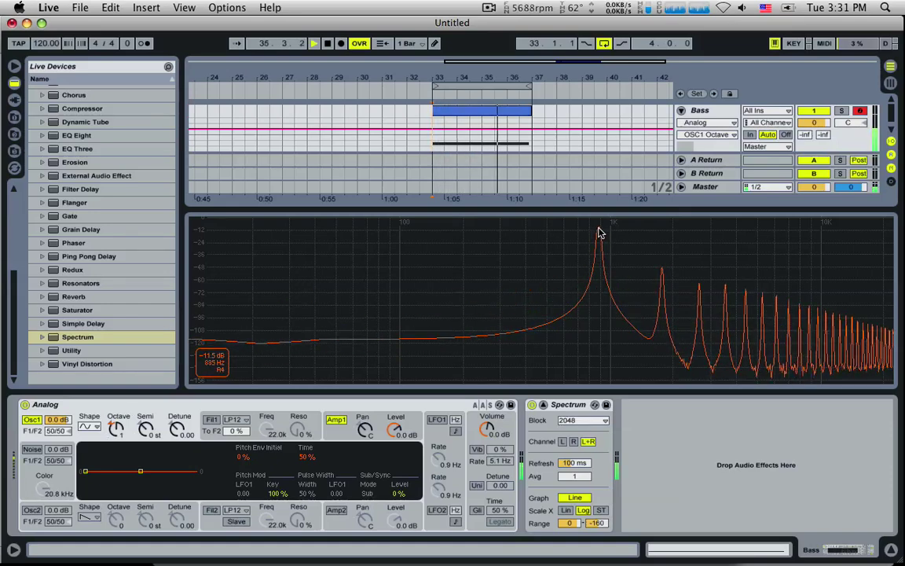
pyautogui.press('space')
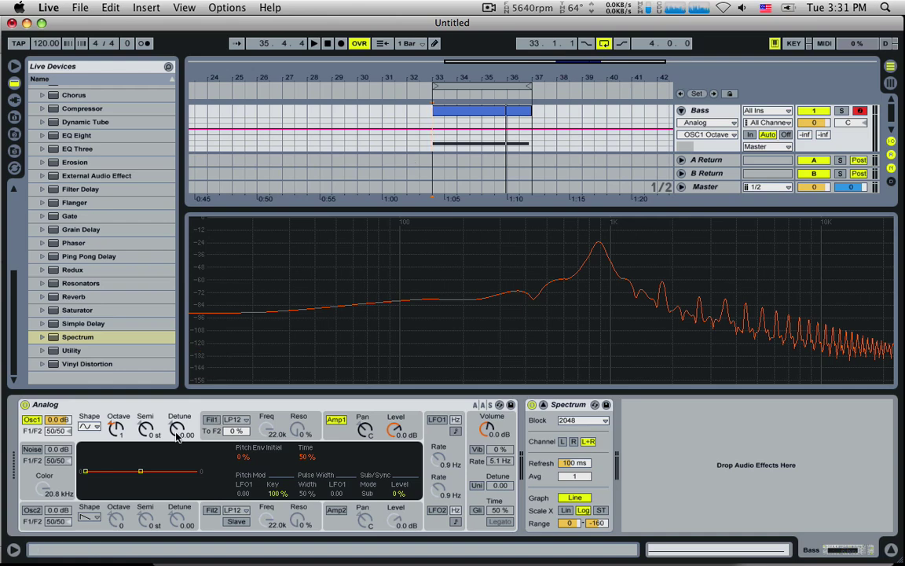
# - Raise Osc1's octave to 2 and play the Bass clip while reading the fundamental peak in the spectrum
pyautogui.moveTo(126, 423); pyautogui.dragTo(115, 387)
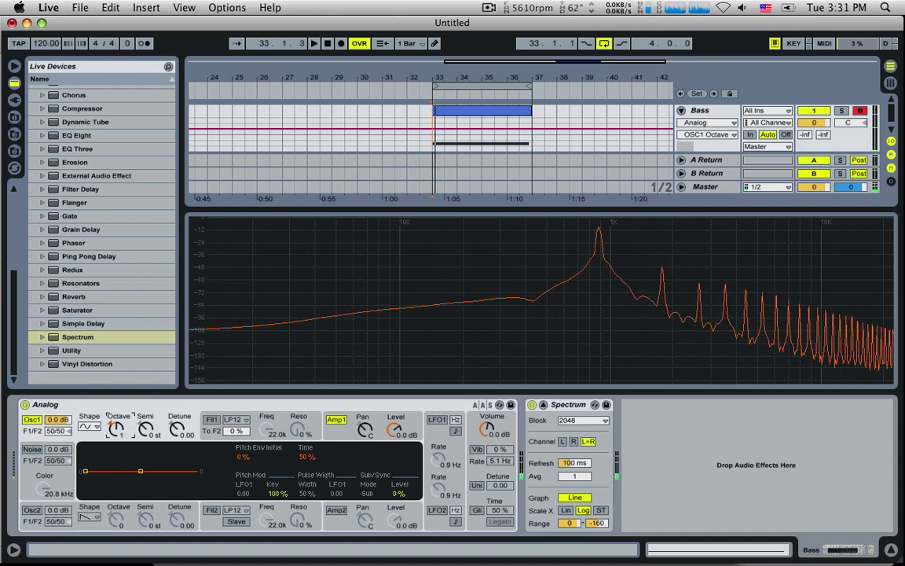
pyautogui.press('space')
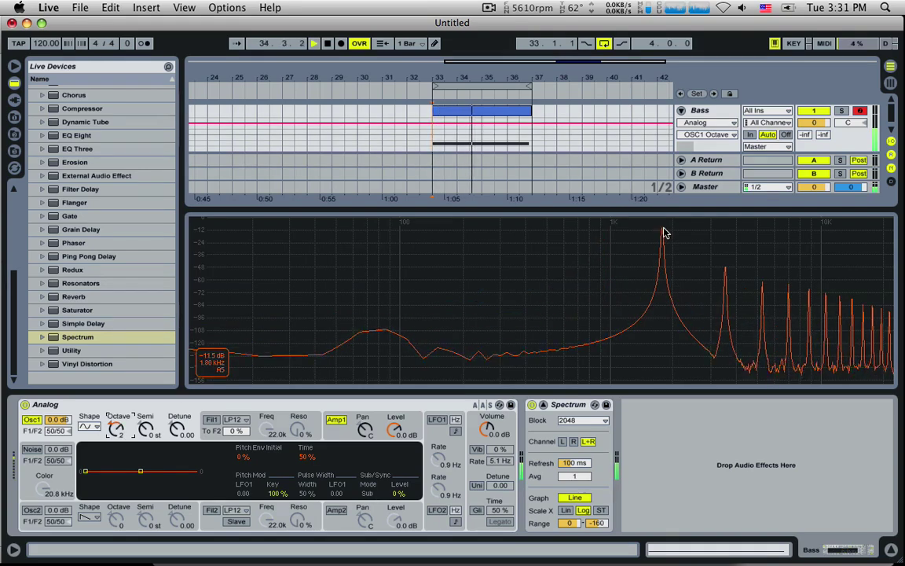
pyautogui.press('space')
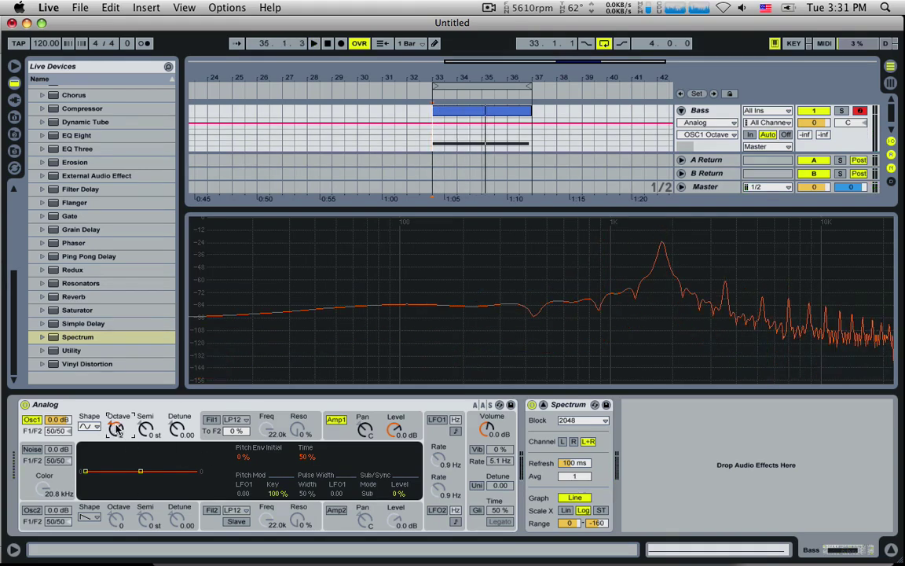
# - Lower Osc1's octave to -3 during a playback of the Bass clip, and return it to 0
pyautogui.moveTo(116, 429); pyautogui.dragTo(116, 463)
pyautogui.press('space')
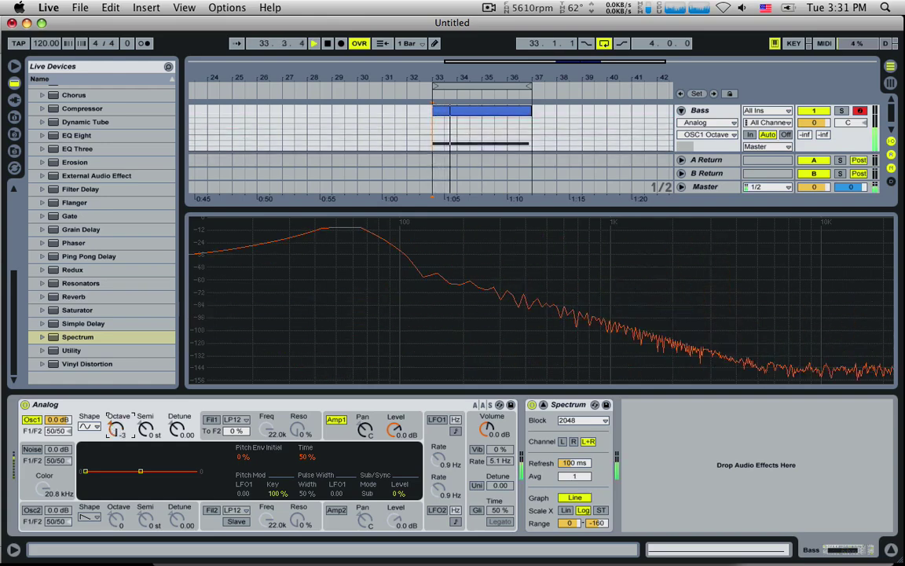
pyautogui.moveTo(116, 429)
pyautogui.mouseDown()
pyautogui.moveTo(116, 394)
pyautogui.moveTo(116, 430)
pyautogui.moveTo(116, 416)
pyautogui.mouseUp()
pyautogui.press('space')
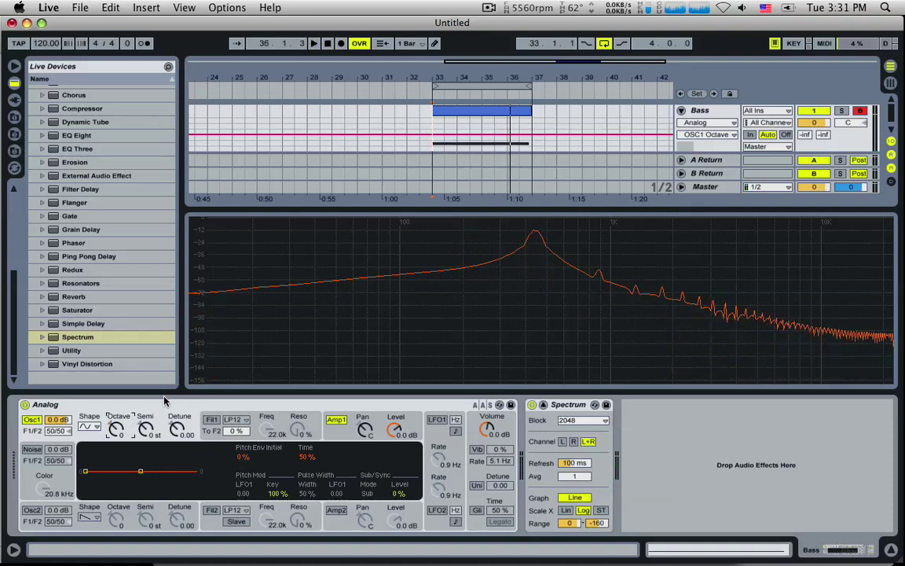
# - Raise Osc1's Semi to 1 st during playback of the Bass clip, and return it to 0
pyautogui.click(145, 428)
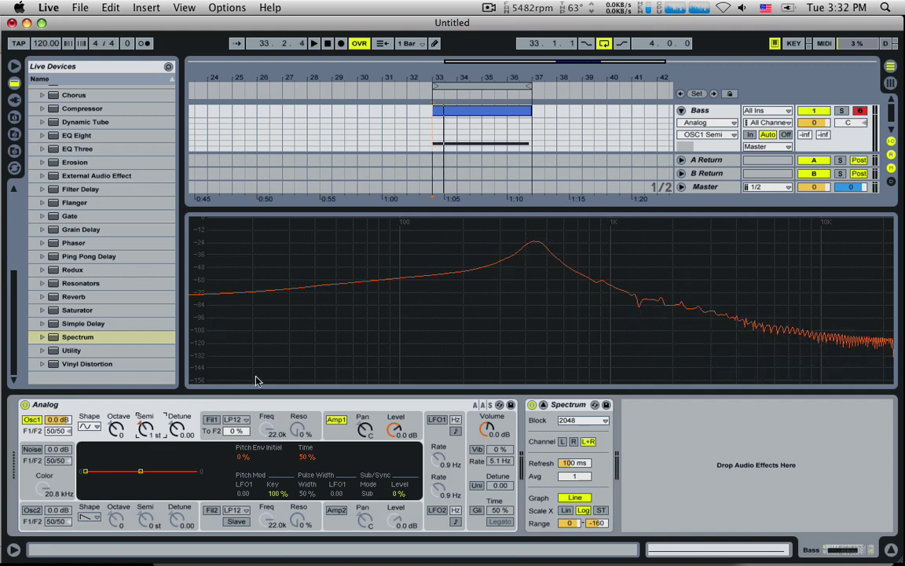
pyautogui.click(440, 144)
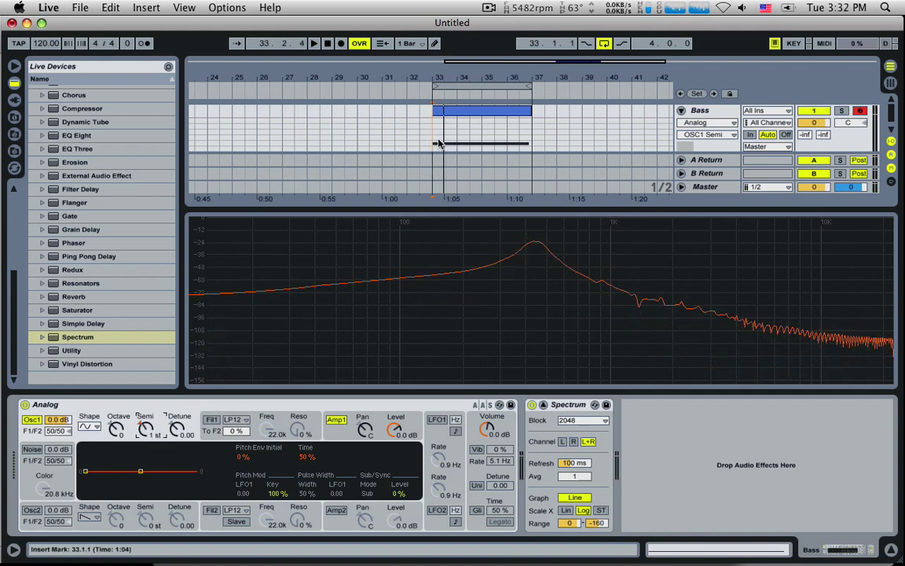
pyautogui.press('space')
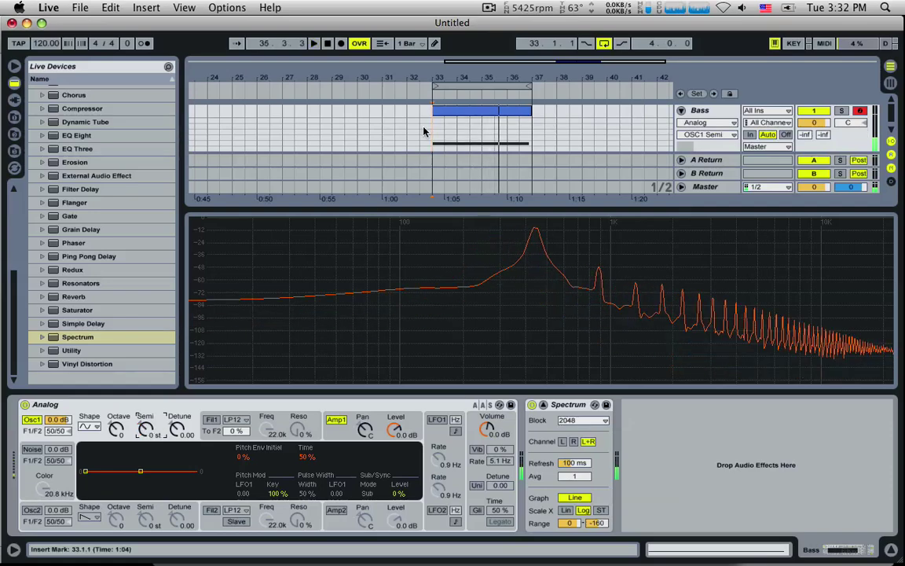
# - Raise the Bass clip's A3 note by one semitone during playback, move it back to A3, and show the track's devices again
pyautogui.doubleClick(449, 111)
pyautogui.scroll(3, 227, 455)
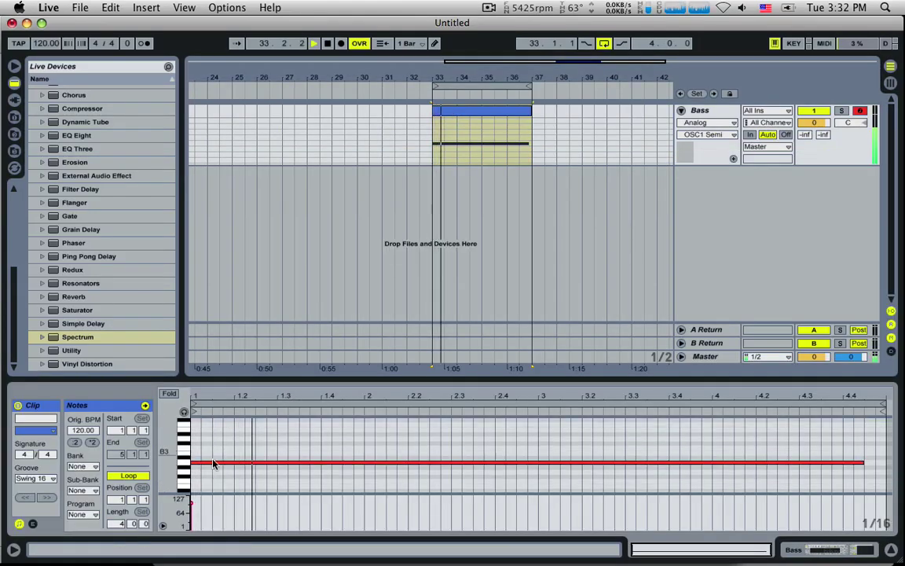
pyautogui.press('Up')
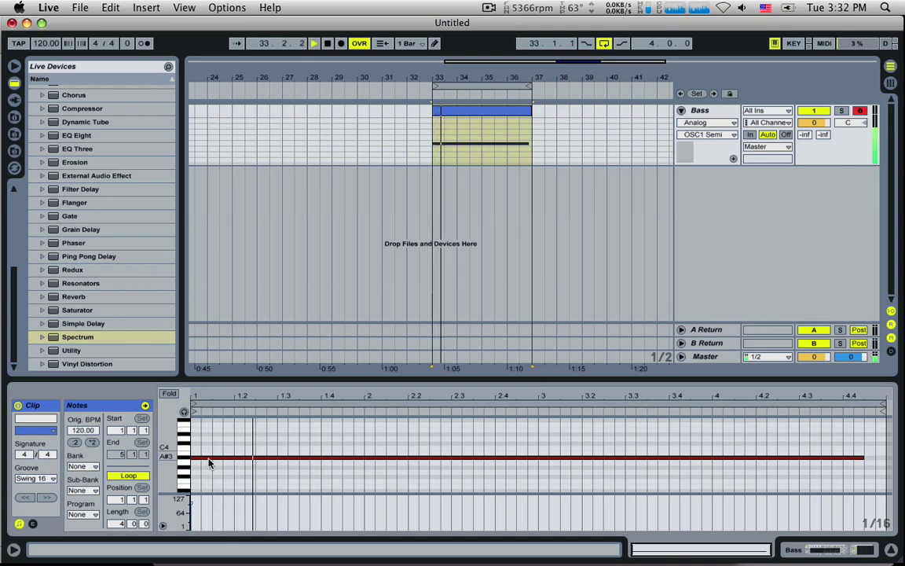
pyautogui.moveTo(208, 458); pyautogui.dragTo(207, 464)
pyautogui.doubleClick(713, 111)
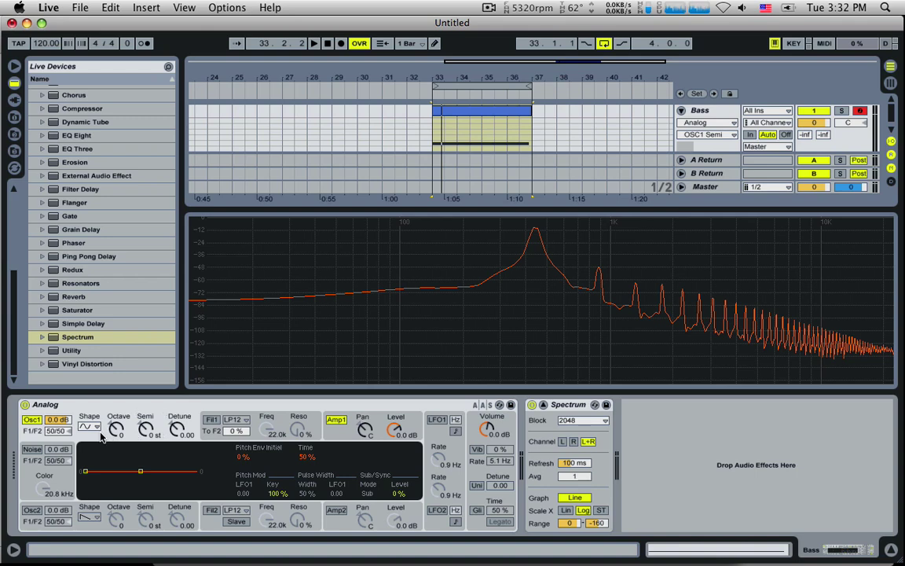
# - Play the Bass clip while trying out Osc1's level, leave it at 0.0 dB, and stop playback
pyautogui.click(55, 422)
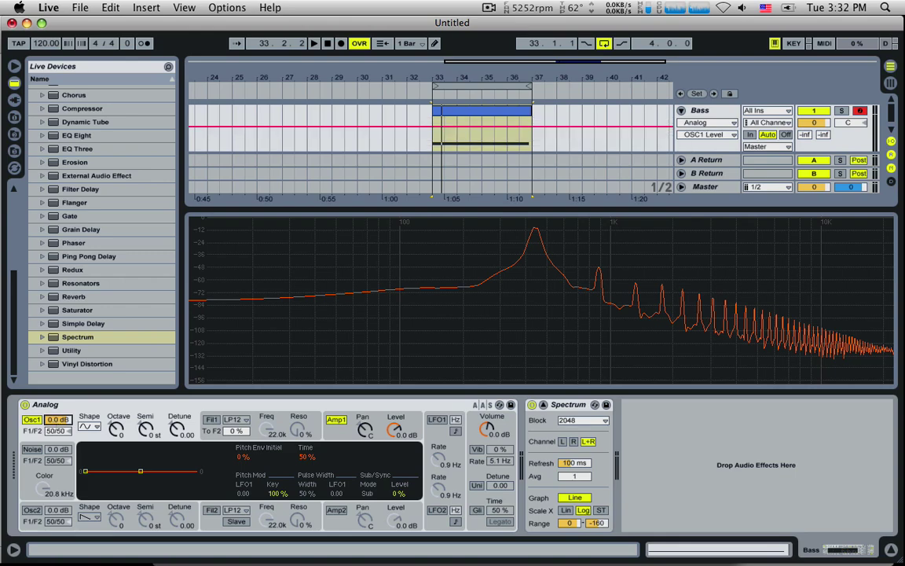
pyautogui.press('space')
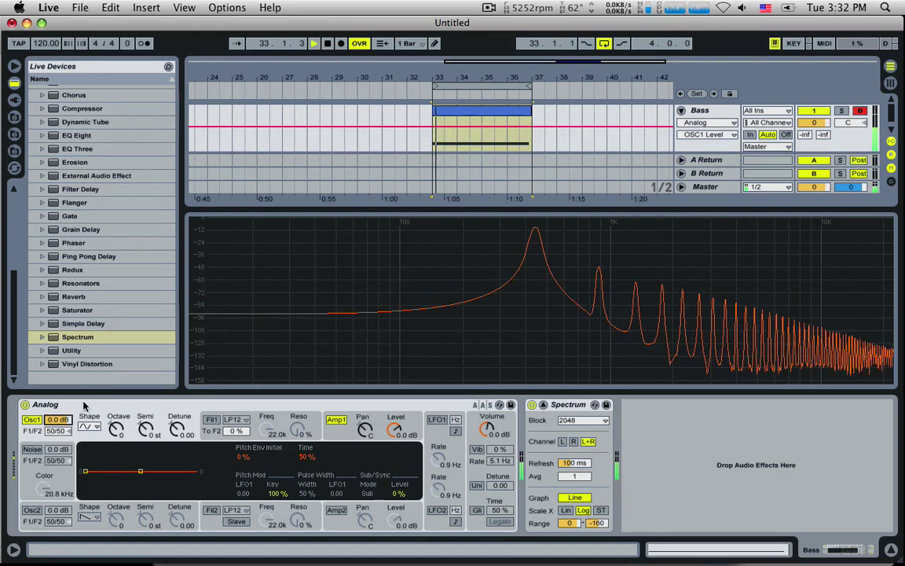
pyautogui.moveTo(59, 422)
pyautogui.mouseDown()
pyautogui.moveTo(59, 484)
pyautogui.moveTo(59, 422)
pyautogui.mouseUp()
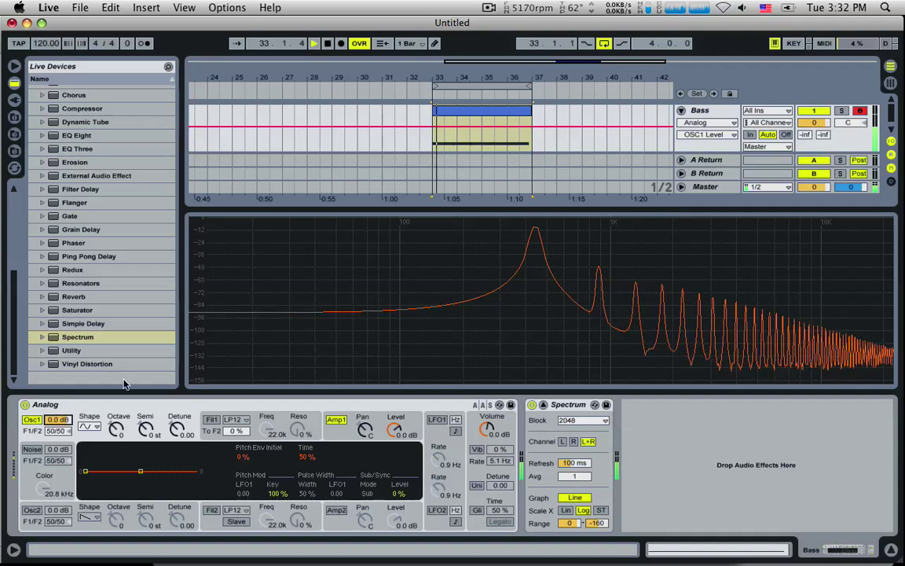
pyautogui.press('space')
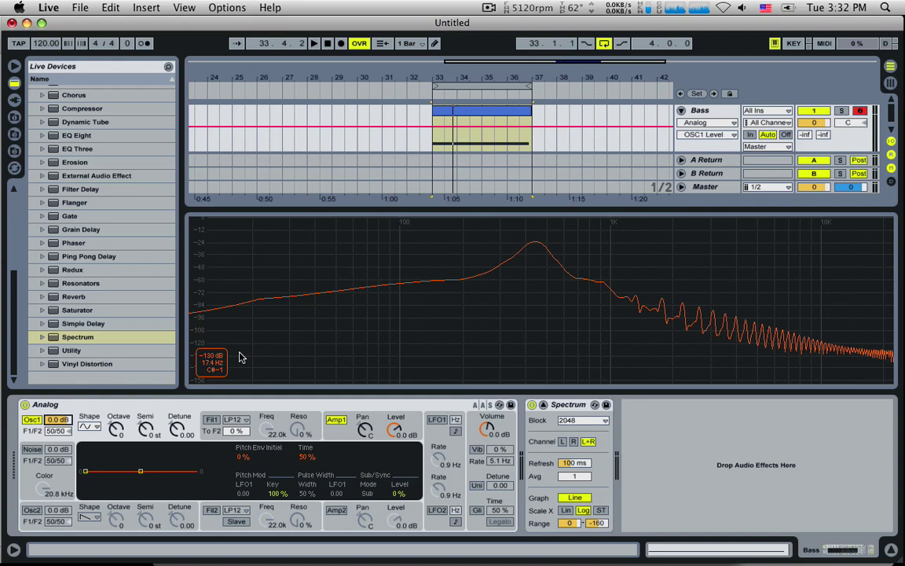
# - Set Osc1's shape to the sawtooth wave
pyautogui.click(94, 428)
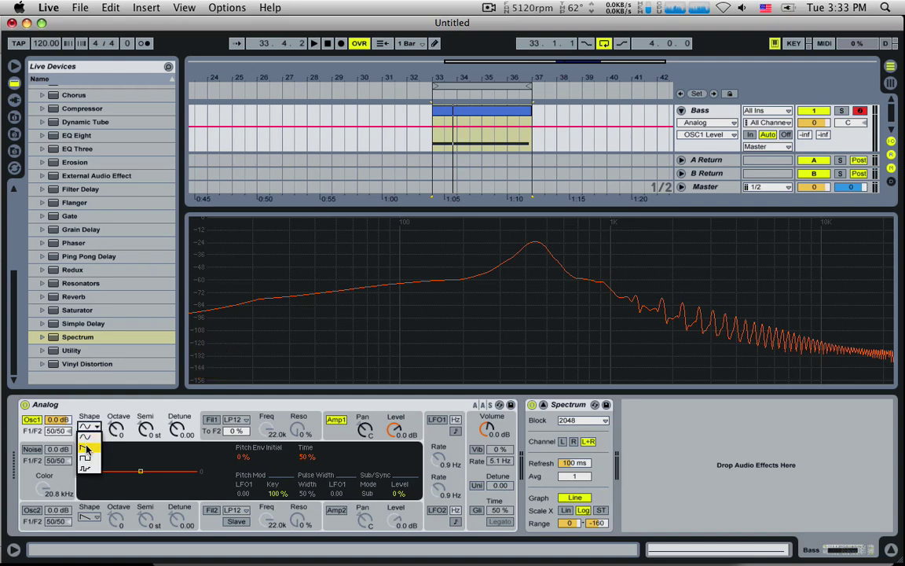
pyautogui.click(88, 449)
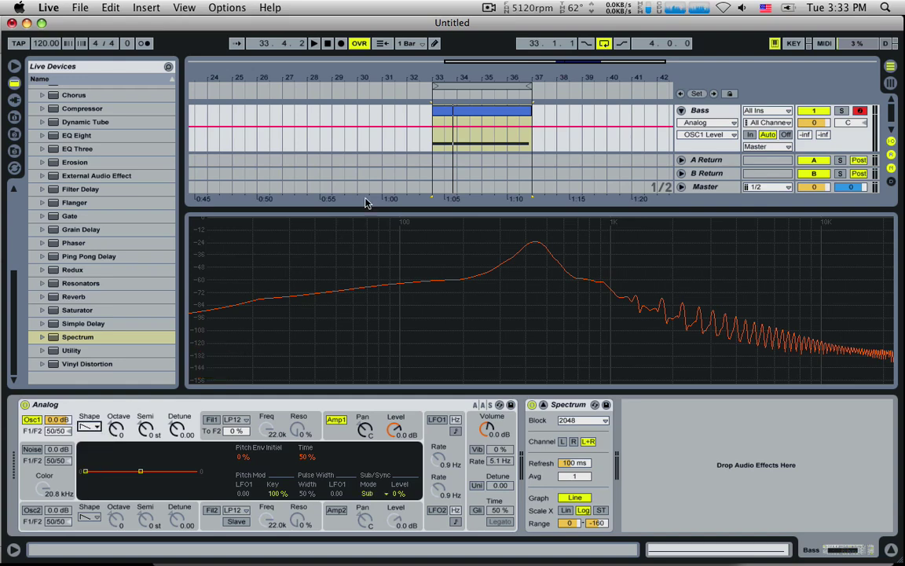
# - Replace the long A3 note in the Bass clip with sixteenth notes on every beat of all four bars, and play the pattern
pyautogui.doubleClick(435, 116)
pyautogui.moveTo(863, 463)
pyautogui.mouseDown()
pyautogui.moveTo(195, 464)
pyautogui.moveTo(506, 467)
pyautogui.moveTo(149, 472)
pyautogui.moveTo(556, 468)
pyautogui.moveTo(543, 467)
pyautogui.mouseUp()
pyautogui.press('space')
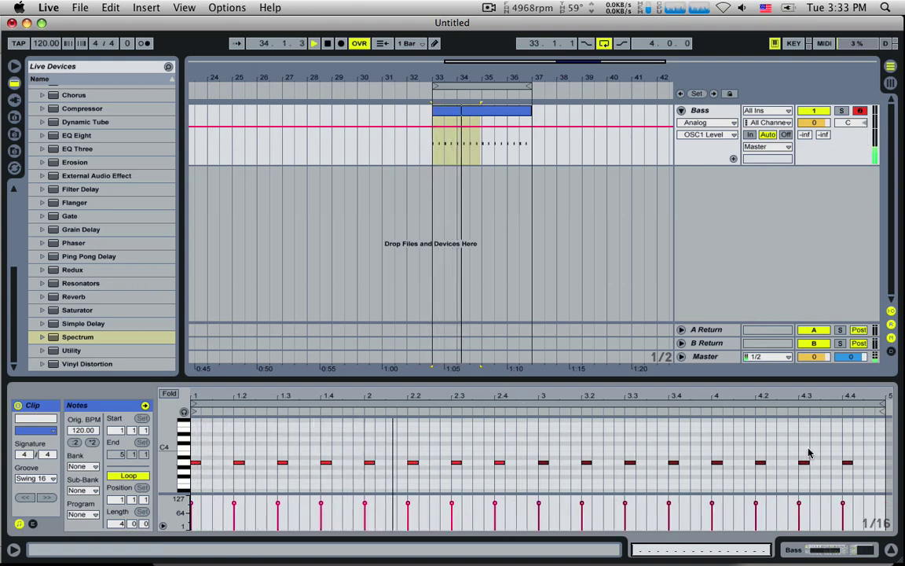
pyautogui.press('space')
# - Select all the notes in the Bass clip, transpose them down by more than an octave, and play the clip briefly
pyautogui.moveTo(859, 445); pyautogui.dragTo(54, 509)
pyautogui.scroll(-2, 285, 445)
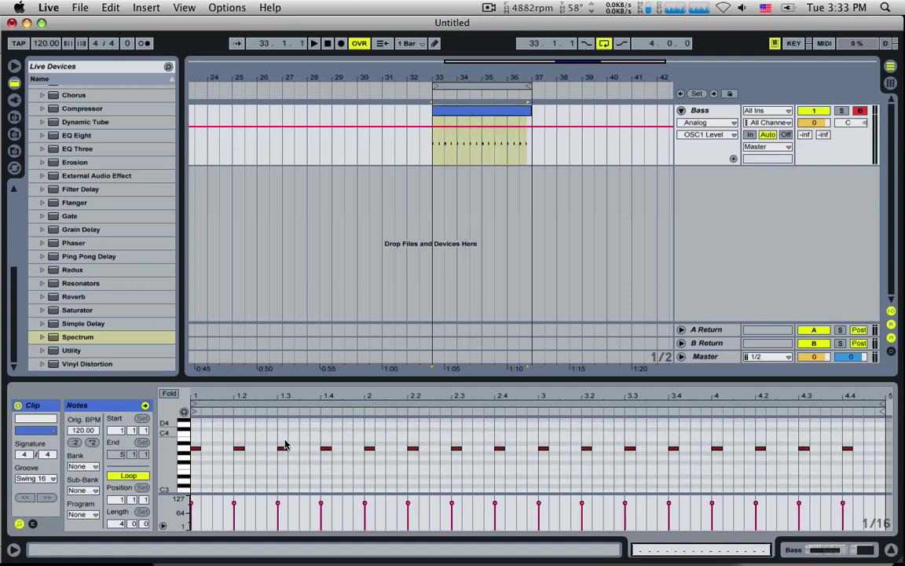
pyautogui.scroll(-5, 285, 445)
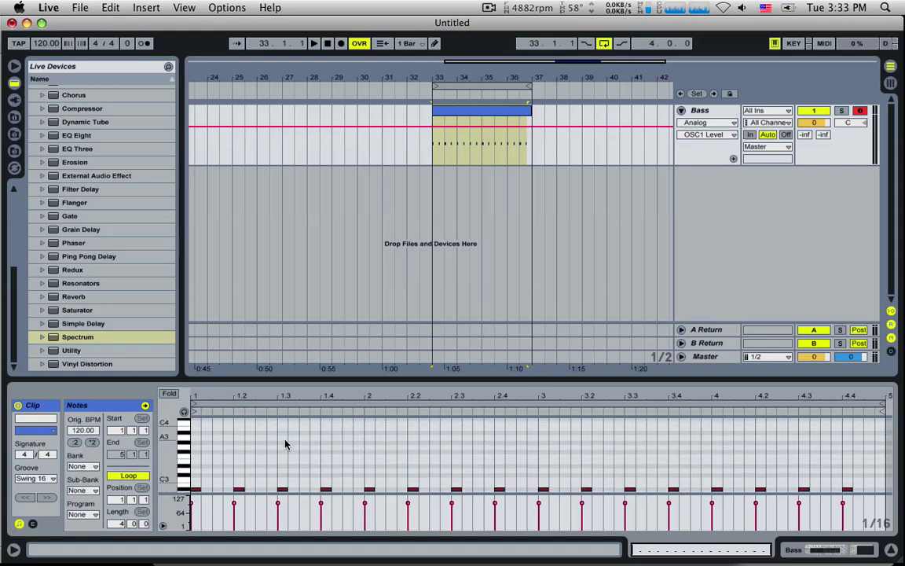
pyautogui.press('space')
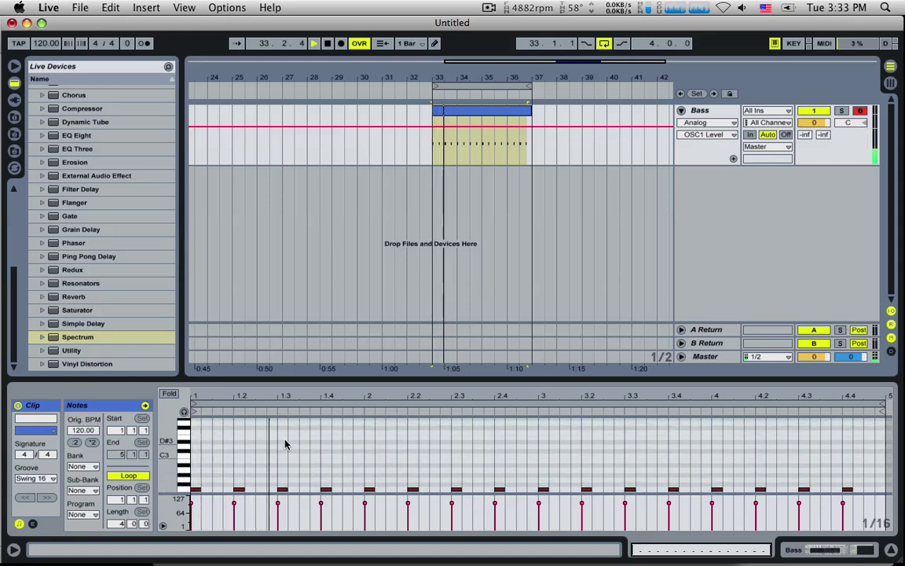
pyautogui.press('space')
# - Transpose the selected notes further down to G0 while listening to the clip, and stop playback
pyautogui.scroll(-2, 285, 444)
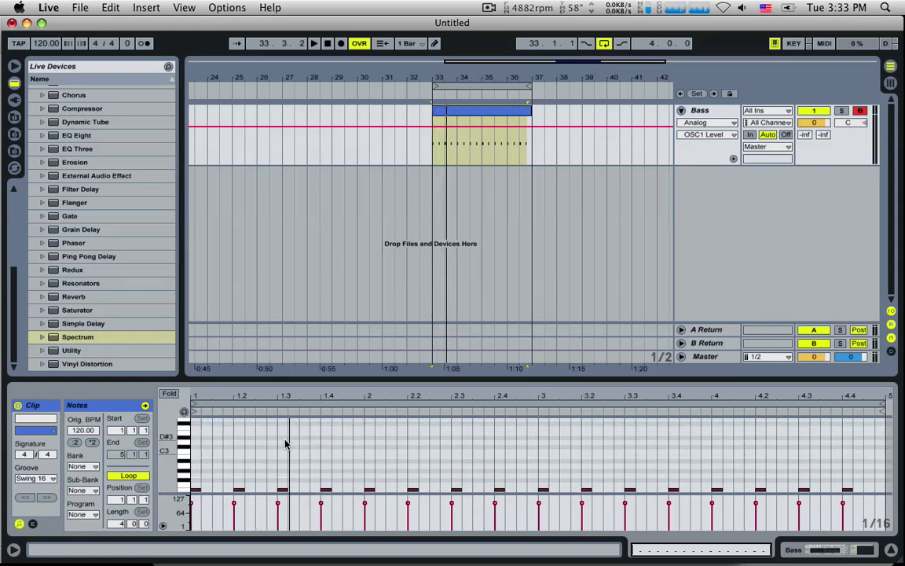
pyautogui.hotkey('shift', 'Down')
pyautogui.press('space')
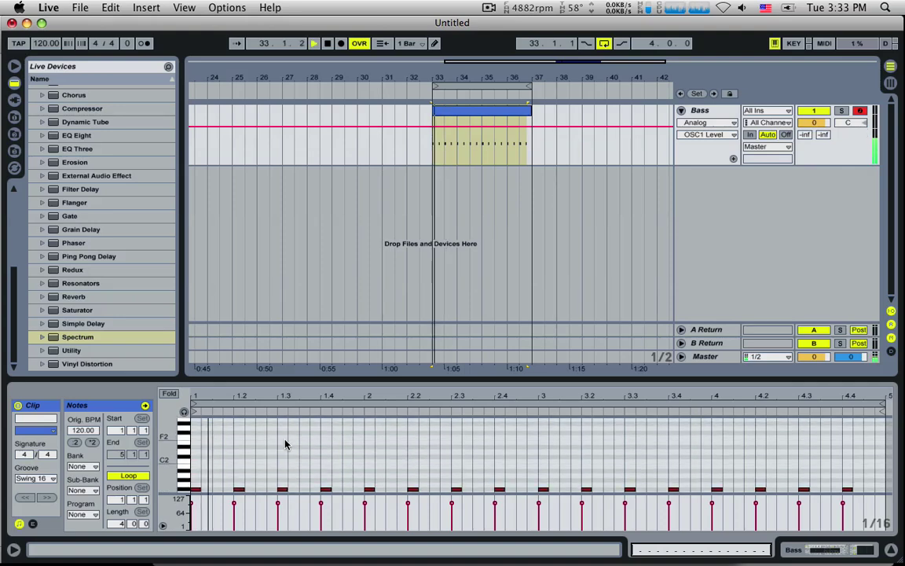
pyautogui.press('Up')
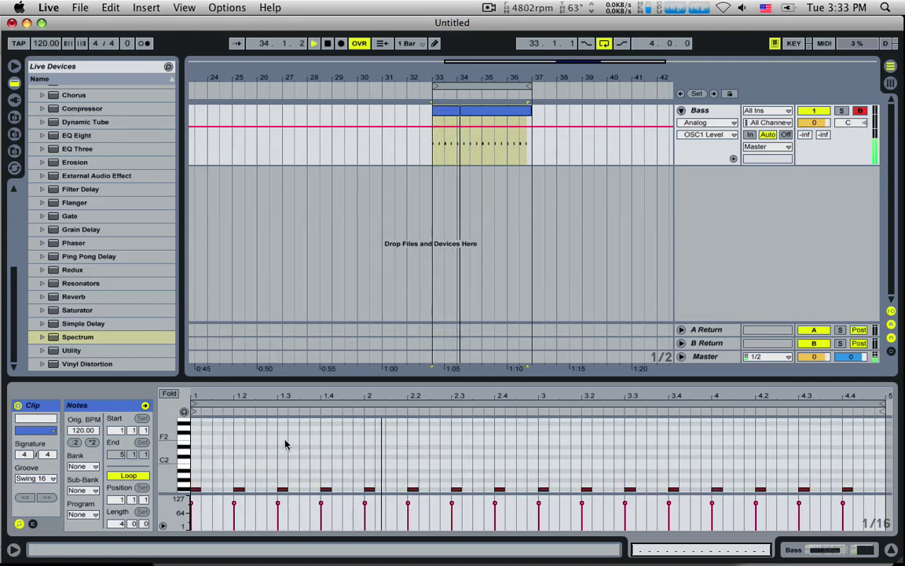
pyautogui.hotkey('shift', 'Down')
pyautogui.press('Down')
pyautogui.press('Down')
pyautogui.press('Down')
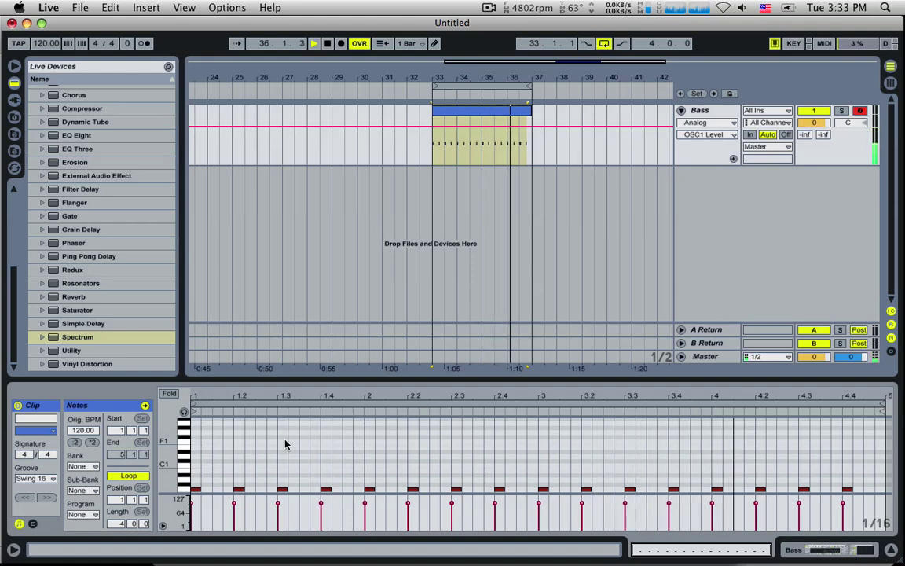
pyautogui.press('space')
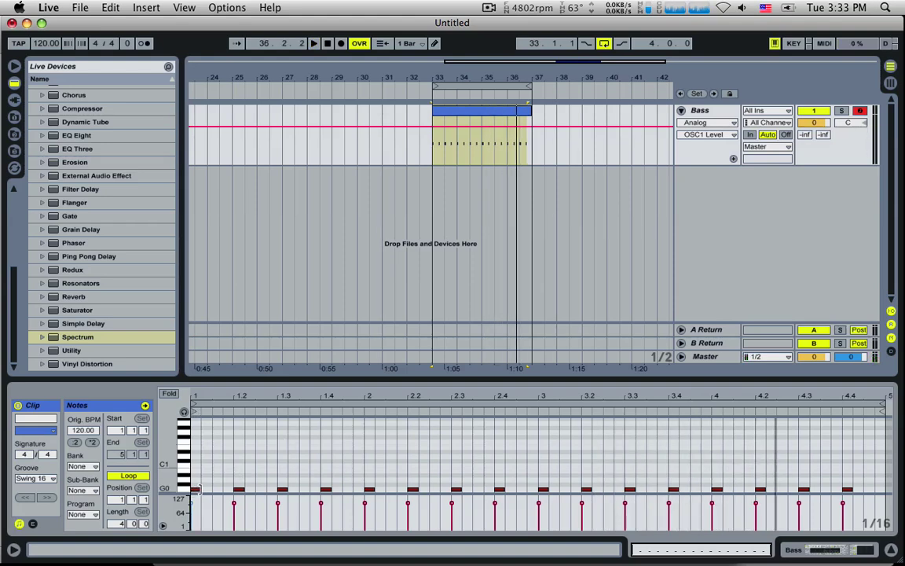
# - Lengthen all the G0 notes to nearly three sixteenths, listen to them, and shorten them back to sixteenth notes
pyautogui.moveTo(194, 489); pyautogui.dragTo(220, 490)
pyautogui.press('space')
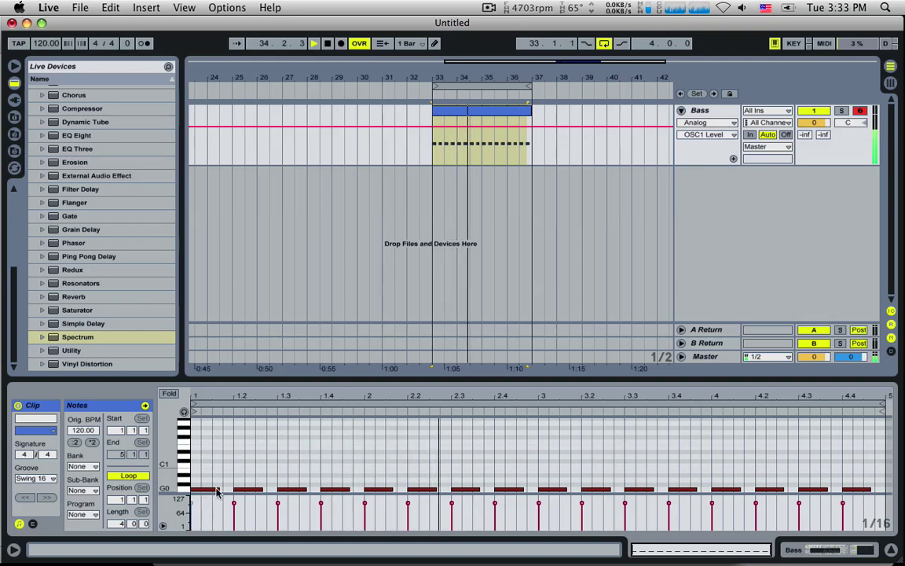
pyautogui.click(259, 490)
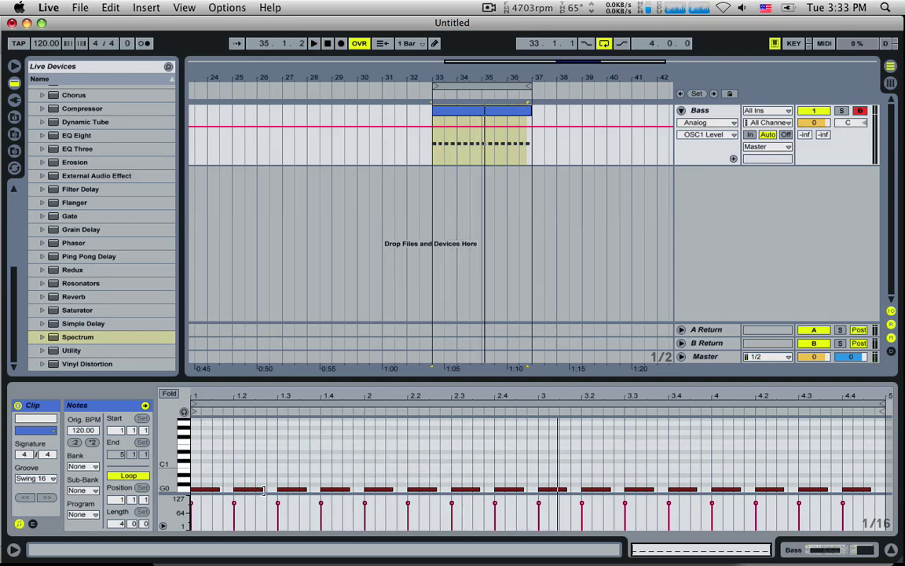
pyautogui.moveTo(265, 489); pyautogui.dragTo(241, 492)
pyautogui.press('space')
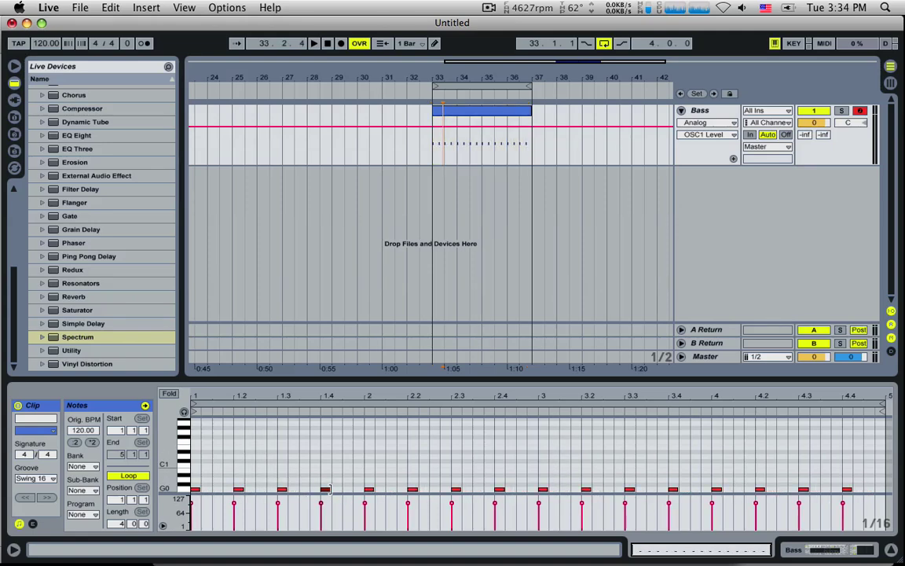
# - Play the Bass clip from beat 33.4.1, and play it again from its start at 33.1.1
pyautogui.moveTo(315, 471); pyautogui.dragTo(461, 489)
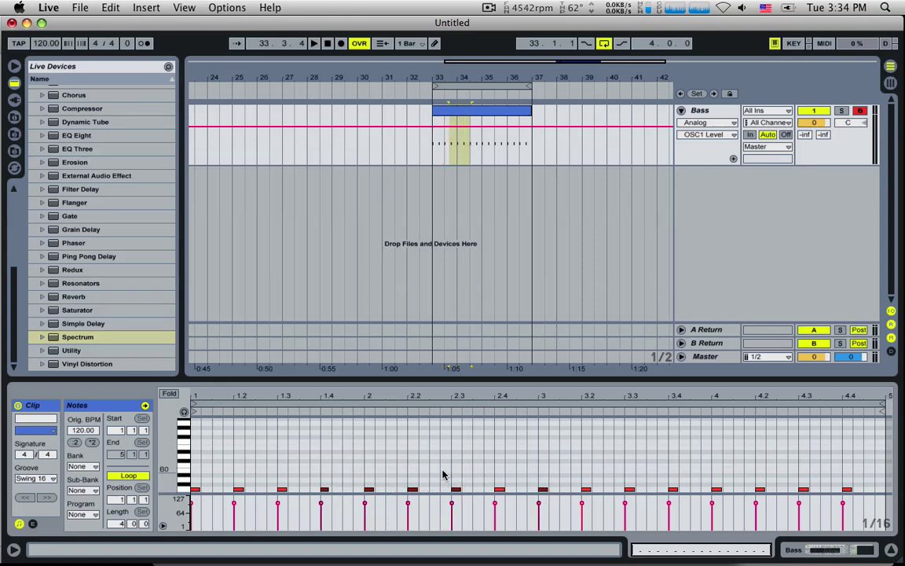
pyautogui.click(319, 474)
pyautogui.press('space')
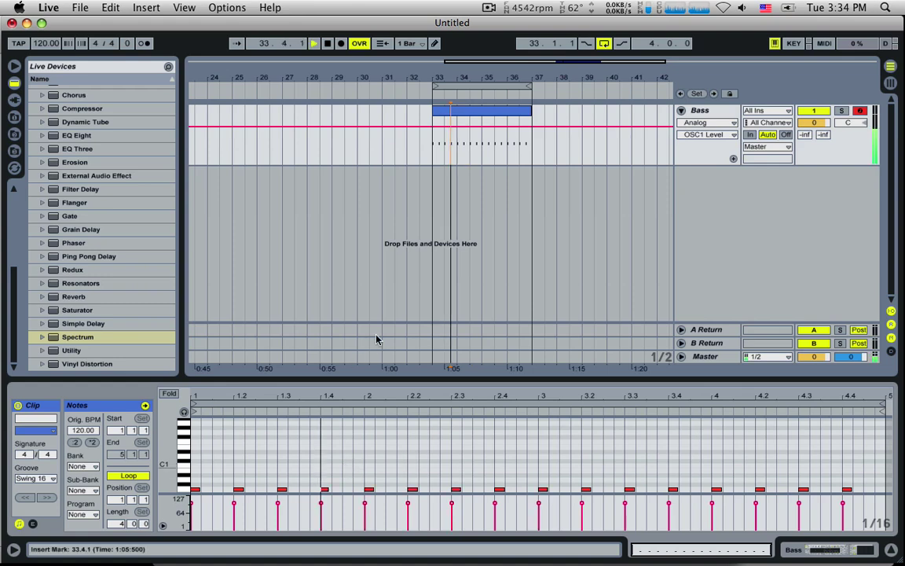
pyautogui.click(423, 155)
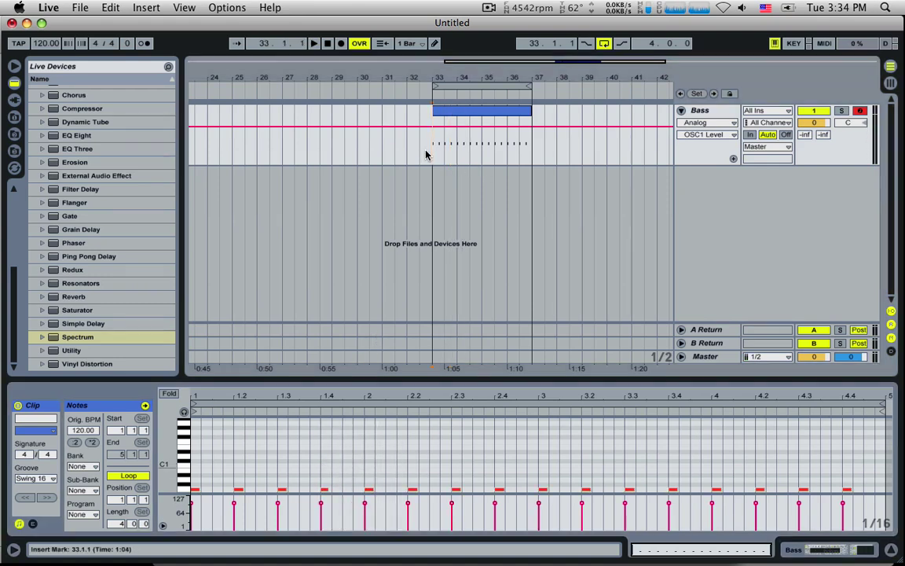
pyautogui.press('space')
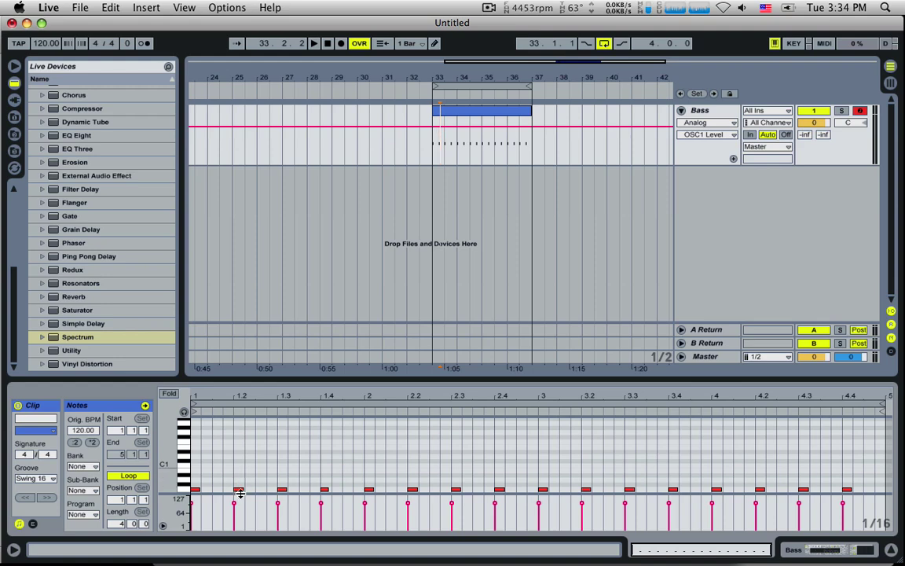
# - Rearrange the first bar's G0 notes into an uneven rhythm of short notes, with longer notes on 1.1.3 and 1.4
pyautogui.moveTo(239, 490); pyautogui.dragTo(202, 489)
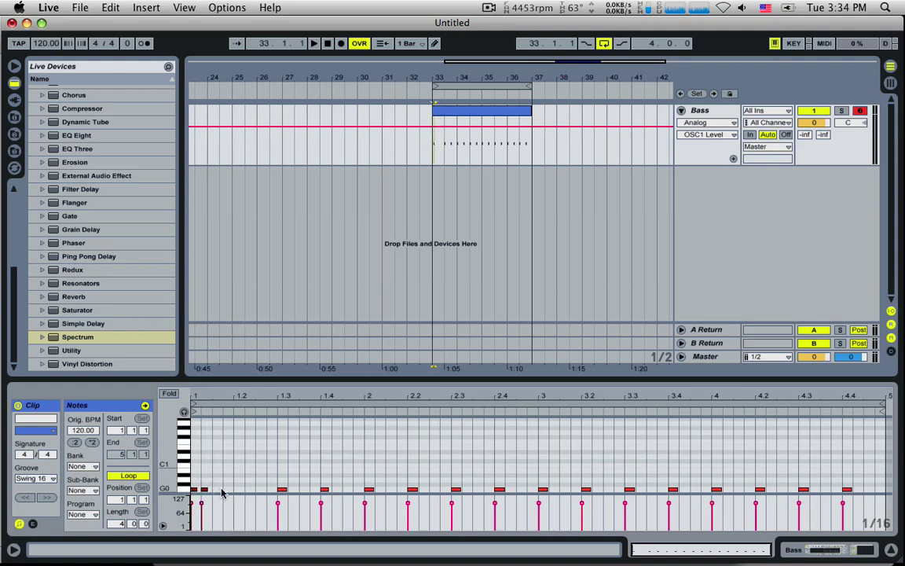
pyautogui.moveTo(221, 489); pyautogui.dragTo(368, 491)
pyautogui.doubleClick(260, 490)
# - Duplicate the short G0 note repeatedly from the start of bar 2, and extend the one at 2.2.3 up to bar 3
pyautogui.press('super+d')
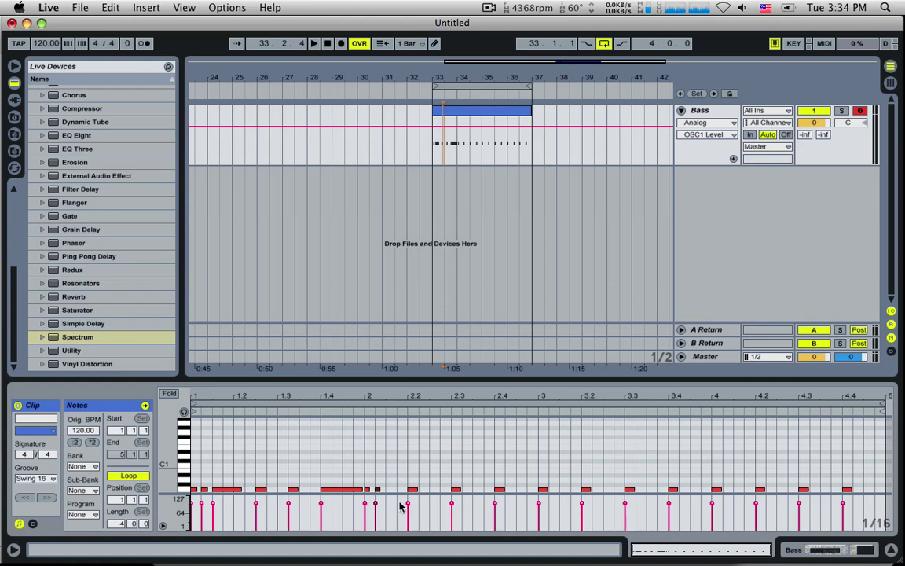
pyautogui.press('super+d')
pyautogui.press('super+d')
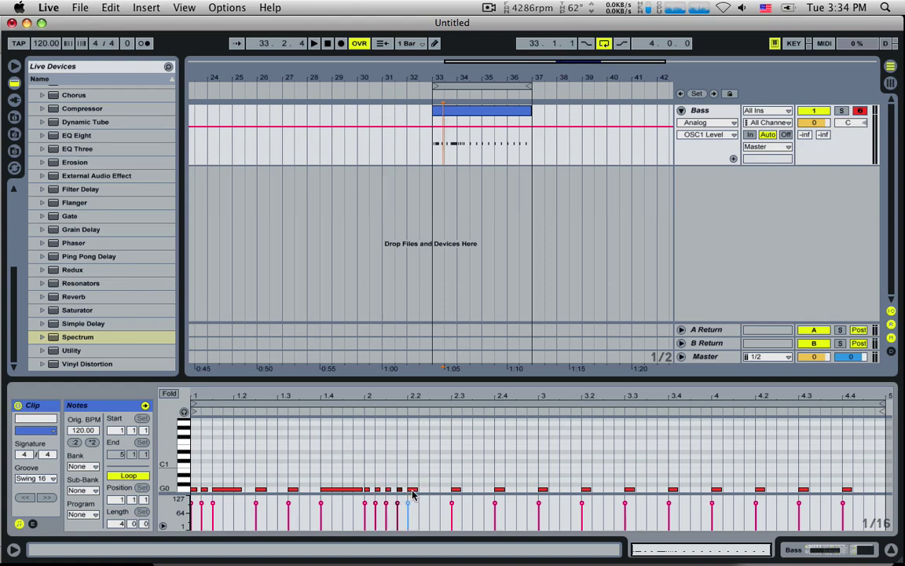
pyautogui.press('super+d')
pyautogui.press('super+d')
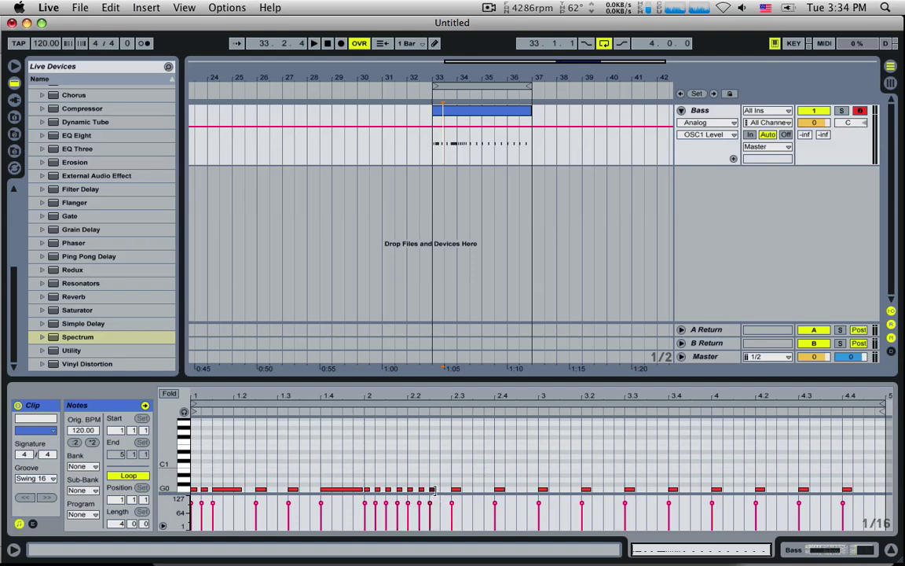
pyautogui.moveTo(433, 489); pyautogui.dragTo(535, 490)
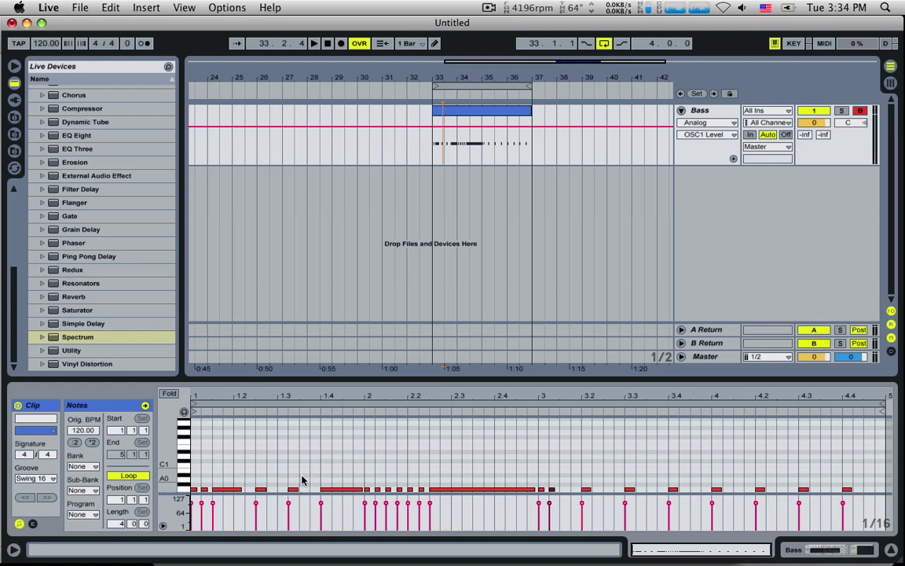
# - Replace the G0 notes in bar 3 with a copy of the first bar's rhythm, also on G0
pyautogui.moveTo(361, 462); pyautogui.dragTo(164, 502)
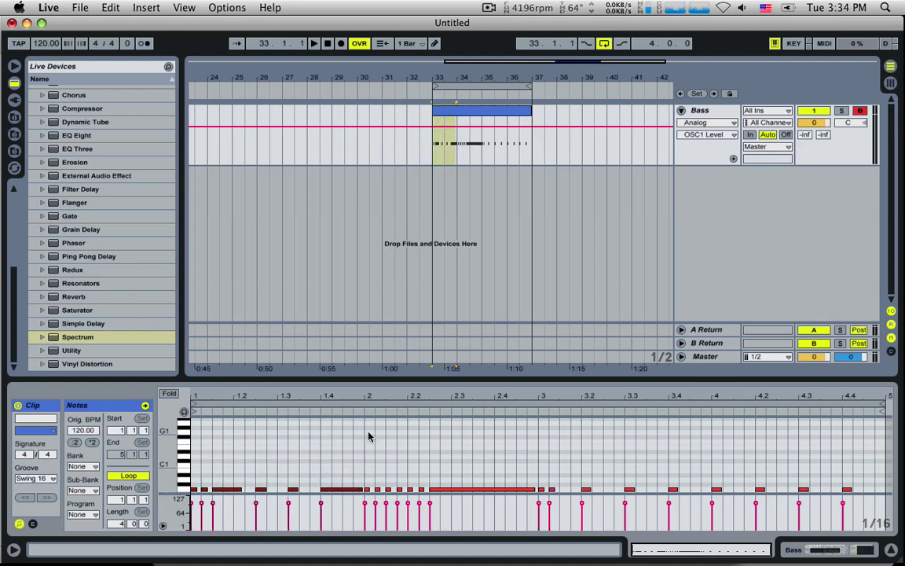
pyautogui.click(110, 8)
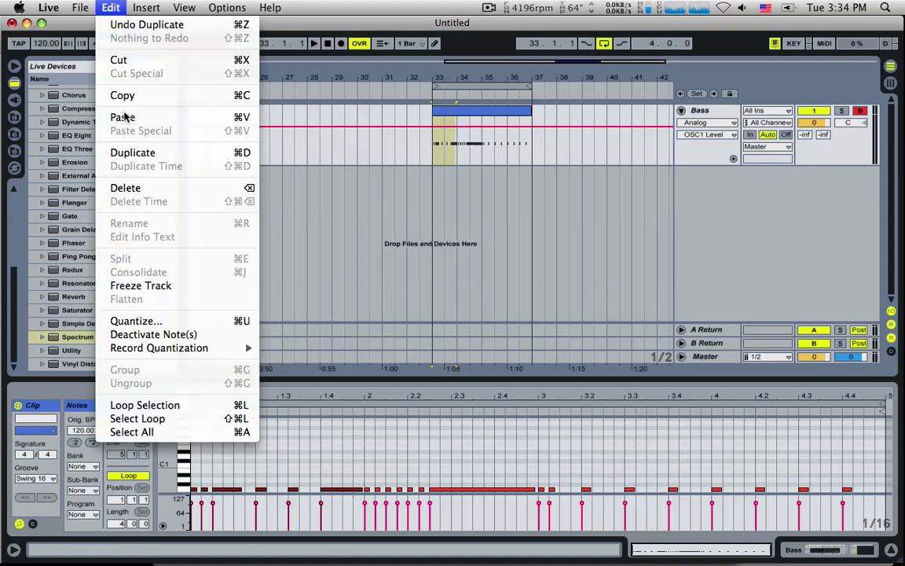
pyautogui.click(136, 96)
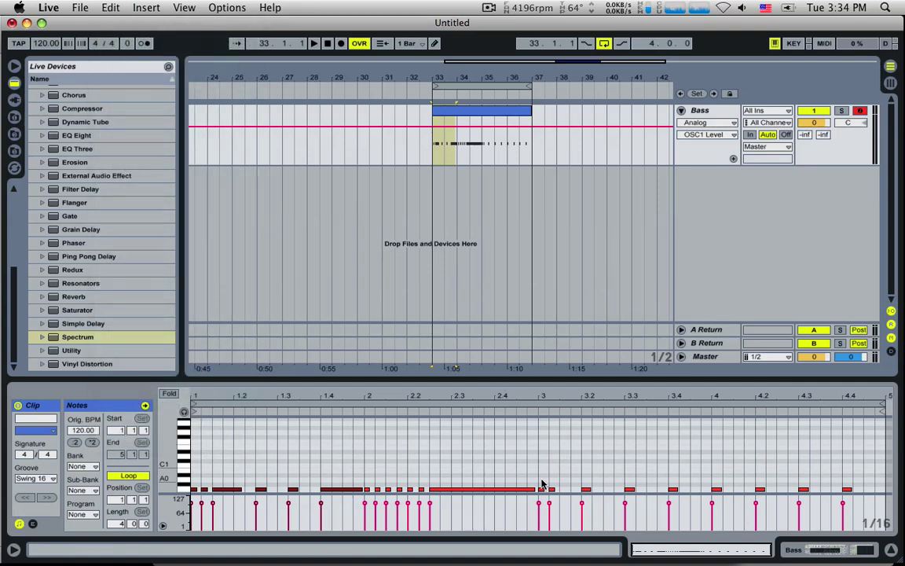
pyautogui.moveTo(542, 485); pyautogui.dragTo(696, 495)
pyautogui.press('Delete')
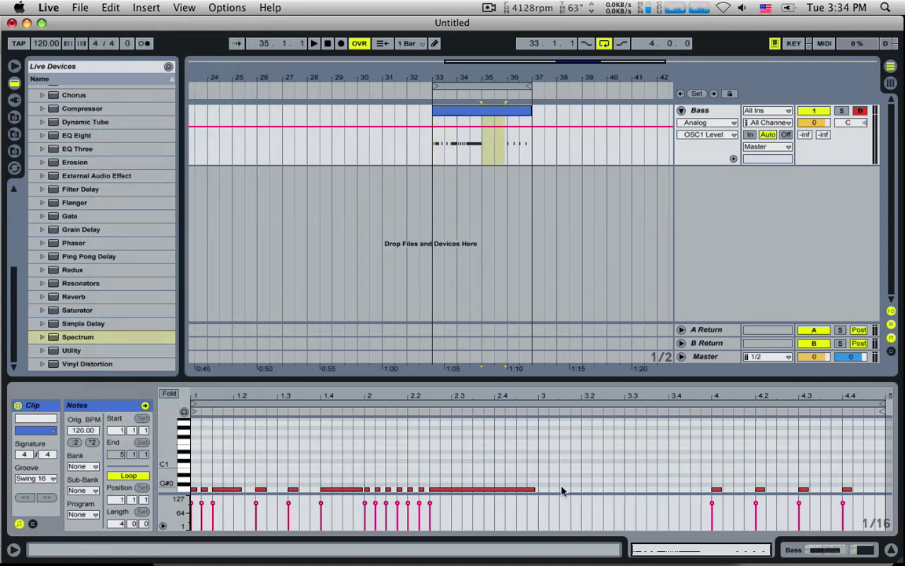
pyautogui.press('super+v')
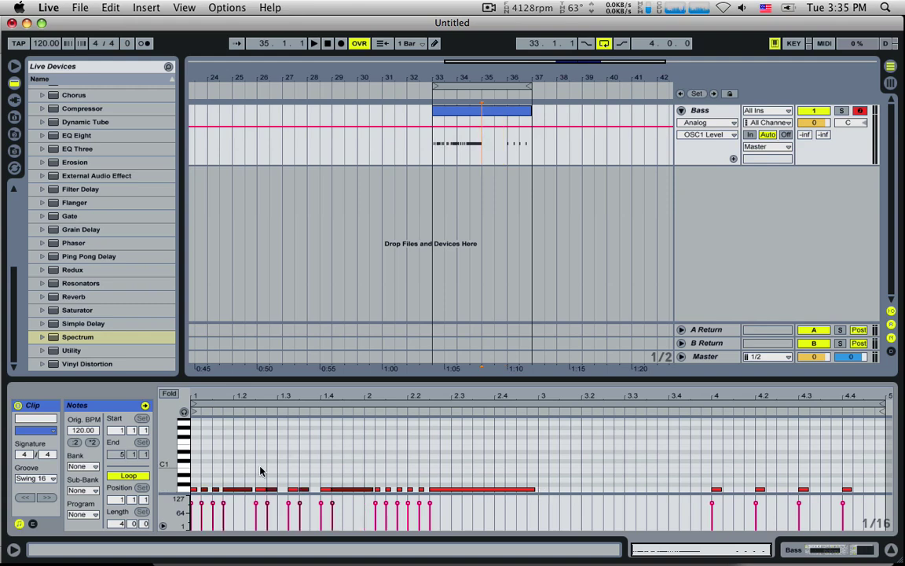
pyautogui.press('super+z')
pyautogui.press('super+y')
pyautogui.moveTo(239, 491); pyautogui.dragTo(578, 489)
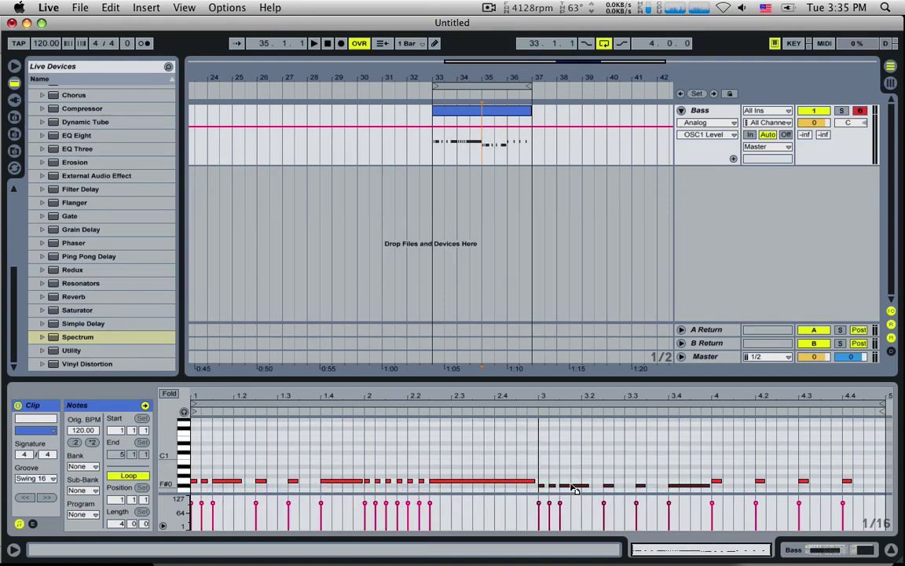
pyautogui.press('Up')
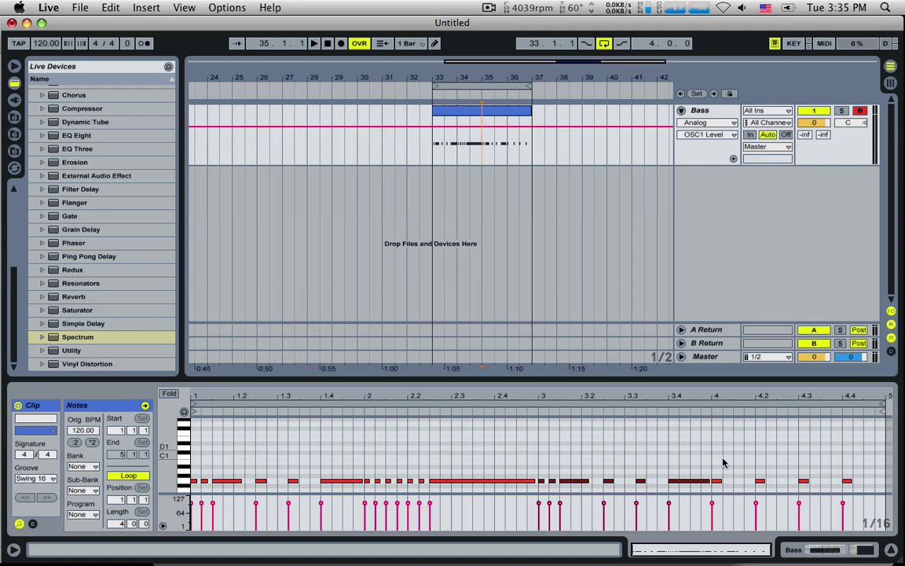
# - Turn the G0 note at the start of bar 4 into three short consecutive notes and delete the bar's notes from 4.2 onward
pyautogui.moveTo(722, 481); pyautogui.dragTo(720, 481)
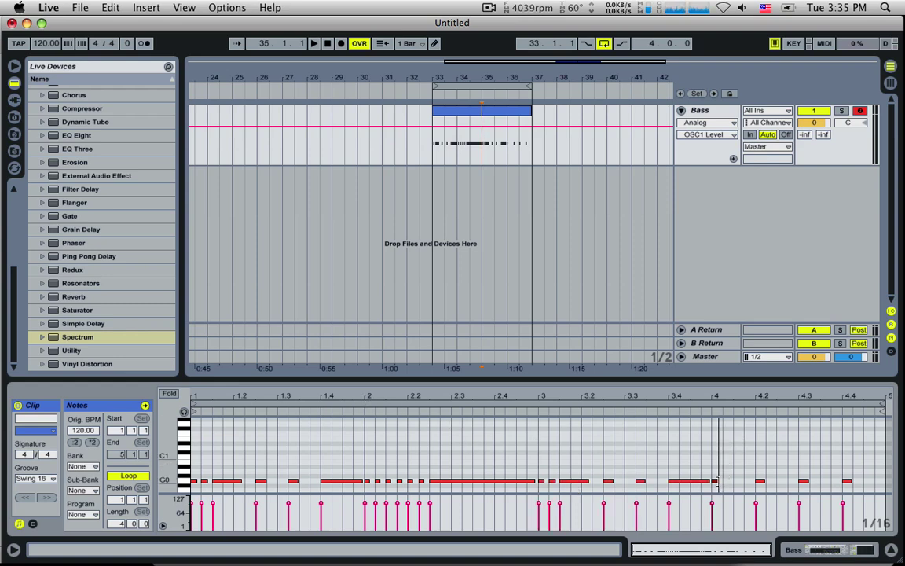
pyautogui.press('super+d')
pyautogui.press('super+d')
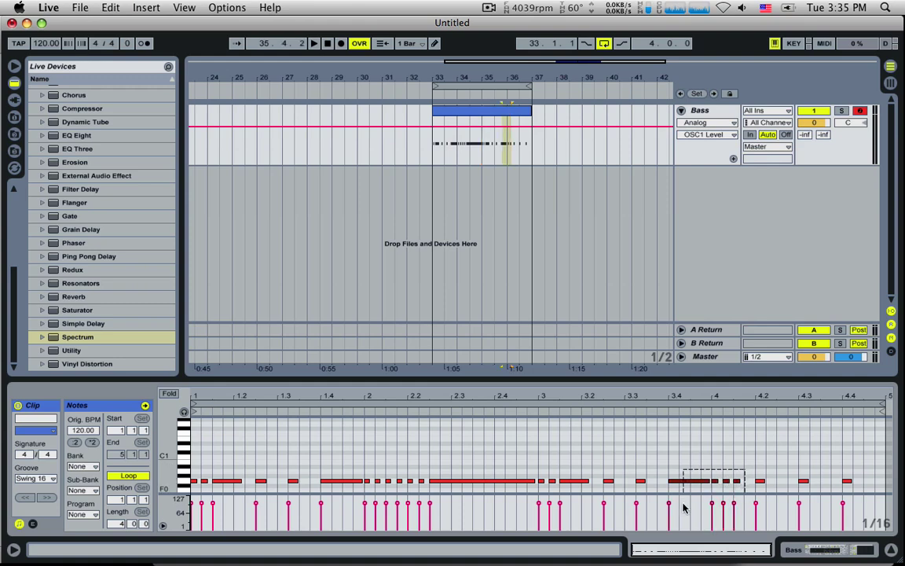
pyautogui.moveTo(756, 469); pyautogui.dragTo(863, 488)
pyautogui.press('Delete')
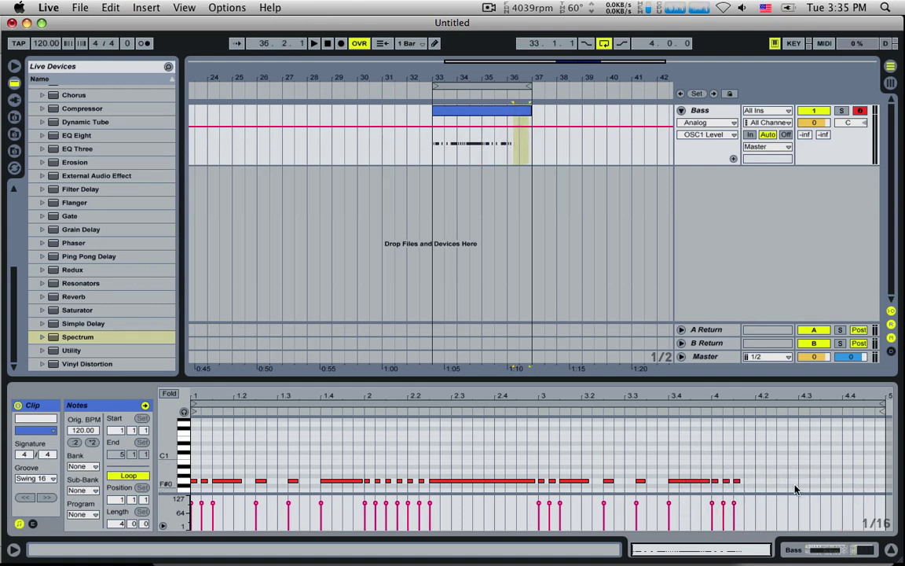
# - Fill the rest of bar 4 with short G0 notes: three from 4.2.2 and a run from 4.3.3 to the bar's end
pyautogui.moveTo(719, 488); pyautogui.dragTo(778, 485)
pyautogui.moveTo(840, 482); pyautogui.dragTo(833, 484)
pyautogui.click(871, 483)
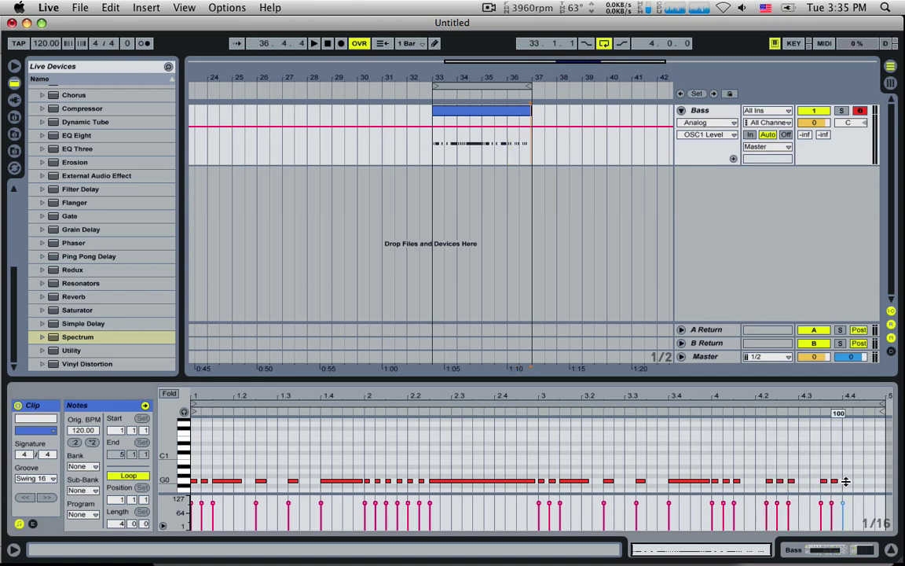
pyautogui.doubleClick(860, 483)
pyautogui.click(859, 480)
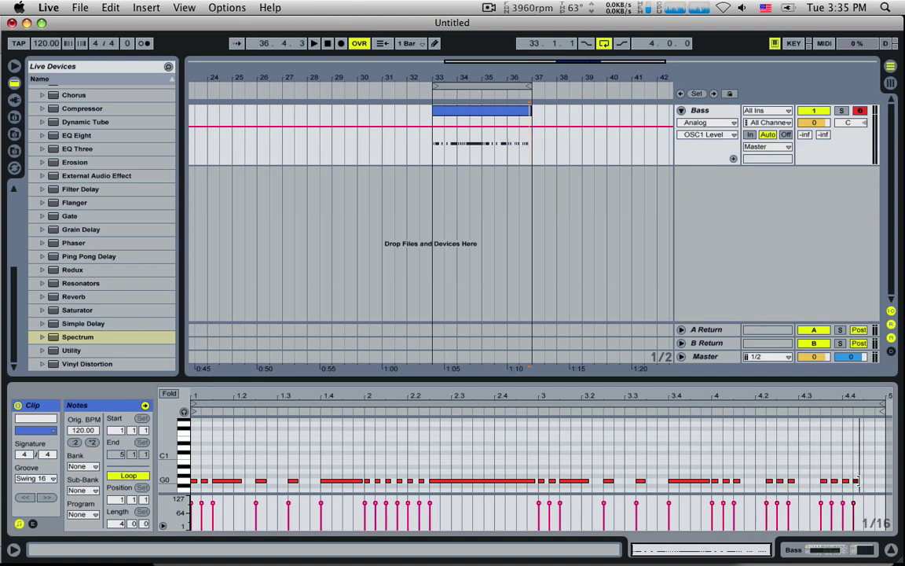
pyautogui.press('super+v')
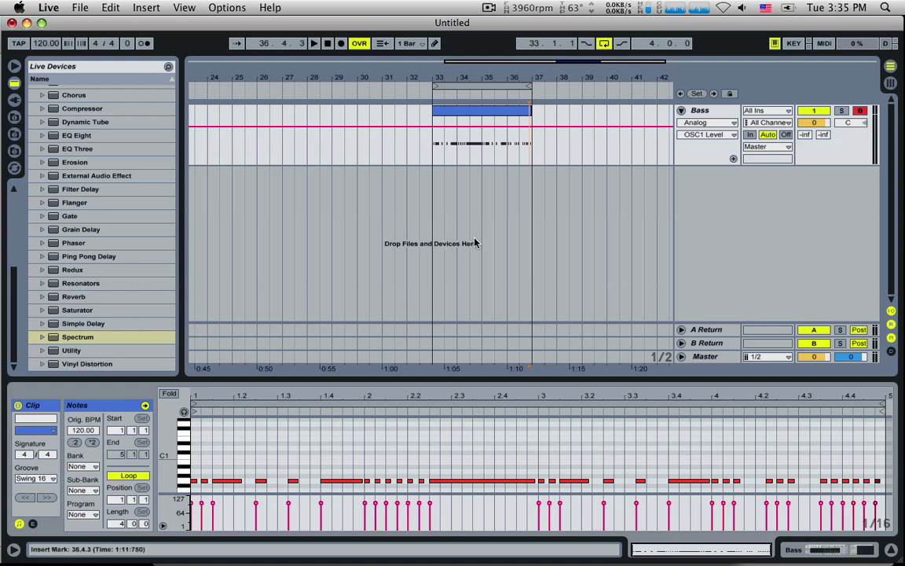
# - Play the Bass clip from its start at 33.1.1 to listen to the four-bar pattern, and stop playback
pyautogui.click(432, 153)
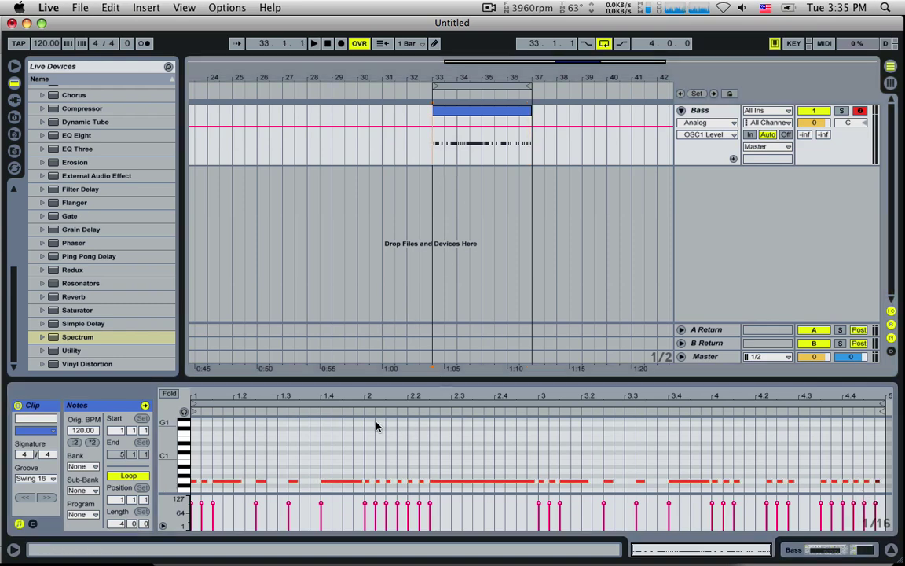
pyautogui.click(215, 481)
pyautogui.press('space')
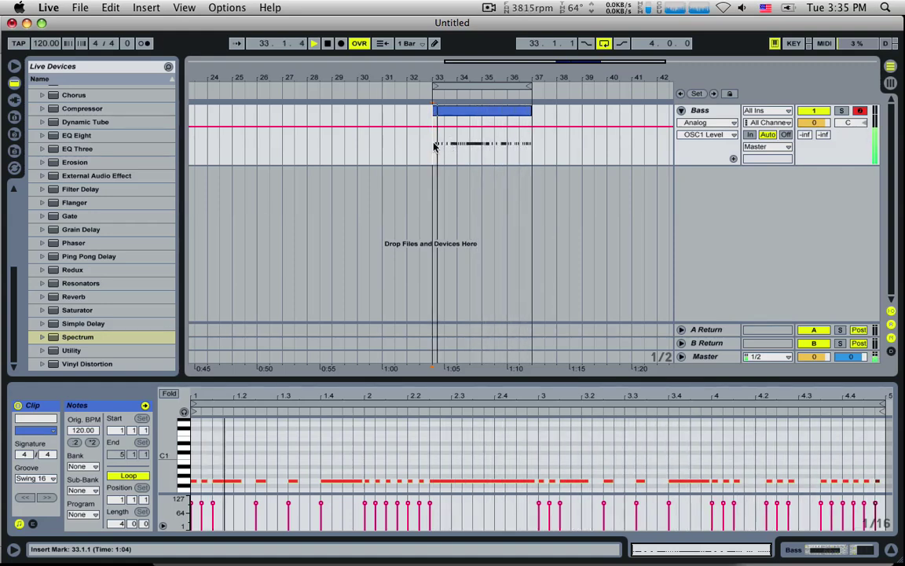
pyautogui.press('space')
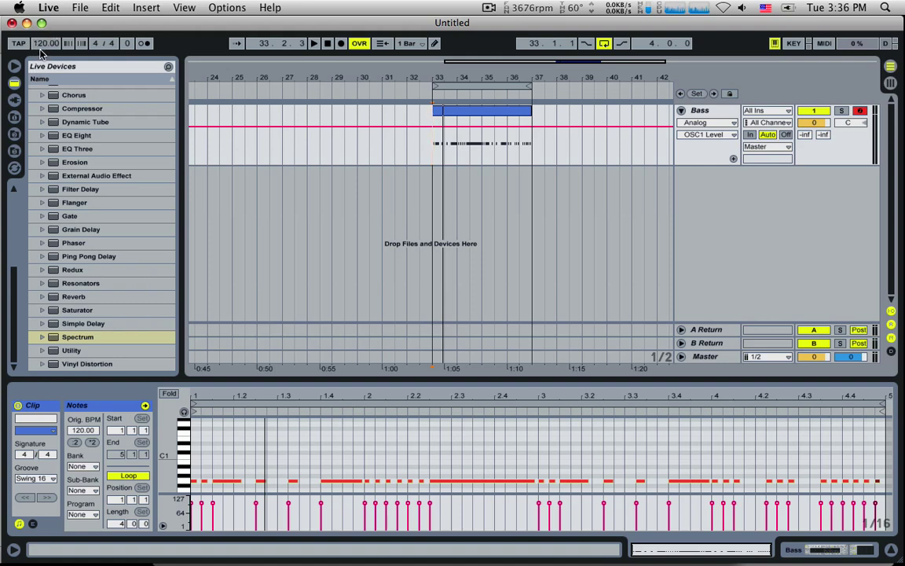
# - Set the tempo to 130.00 BPM and, while playing, shorten the long G0 note on 2.2.3 by about a sixteenth
pyautogui.moveTo(40, 47)
pyautogui.mouseDown()
pyautogui.moveTo(40, 102)
pyautogui.moveTo(41, 39)
pyautogui.mouseUp()
pyautogui.press('space')
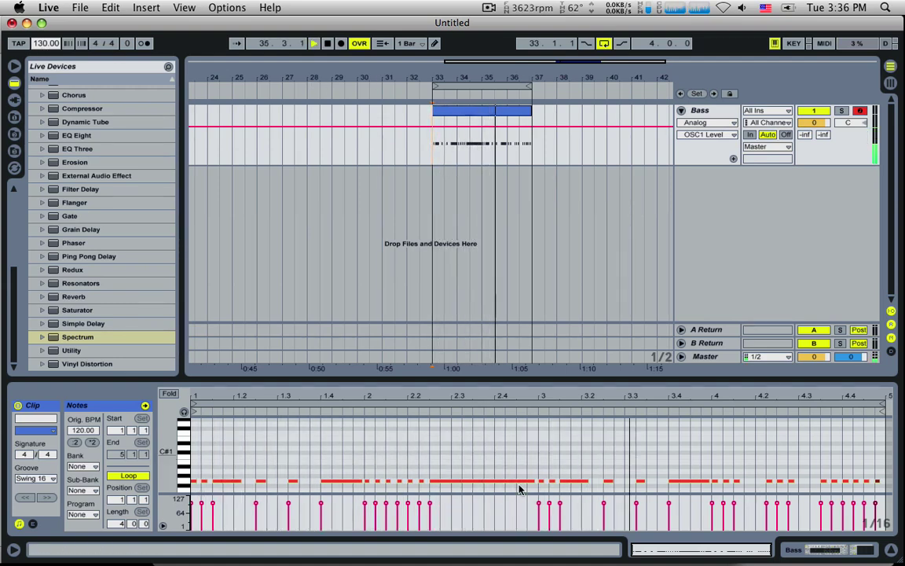
pyautogui.moveTo(521, 484)
pyautogui.mouseDown()
pyautogui.moveTo(453, 485)
pyautogui.moveTo(521, 484)
pyautogui.mouseUp()
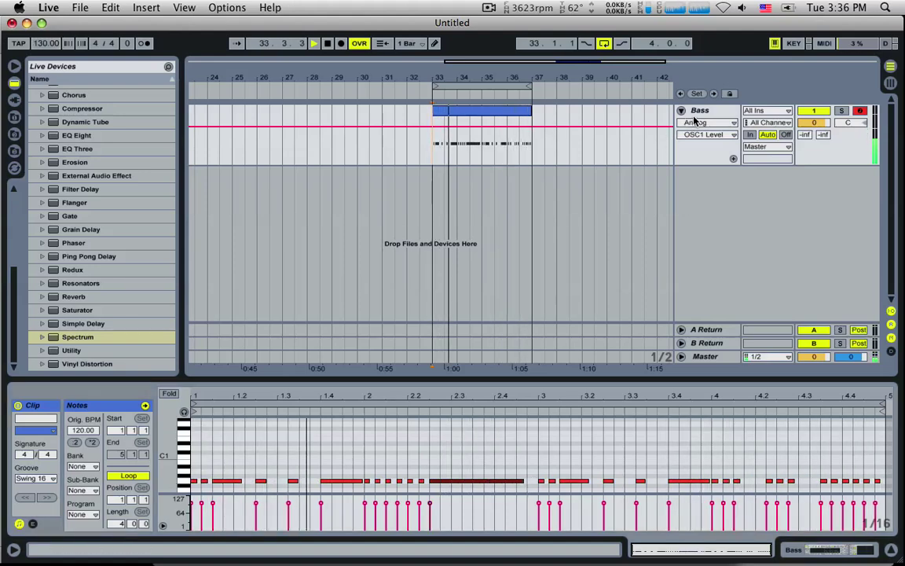
pyautogui.press('space')
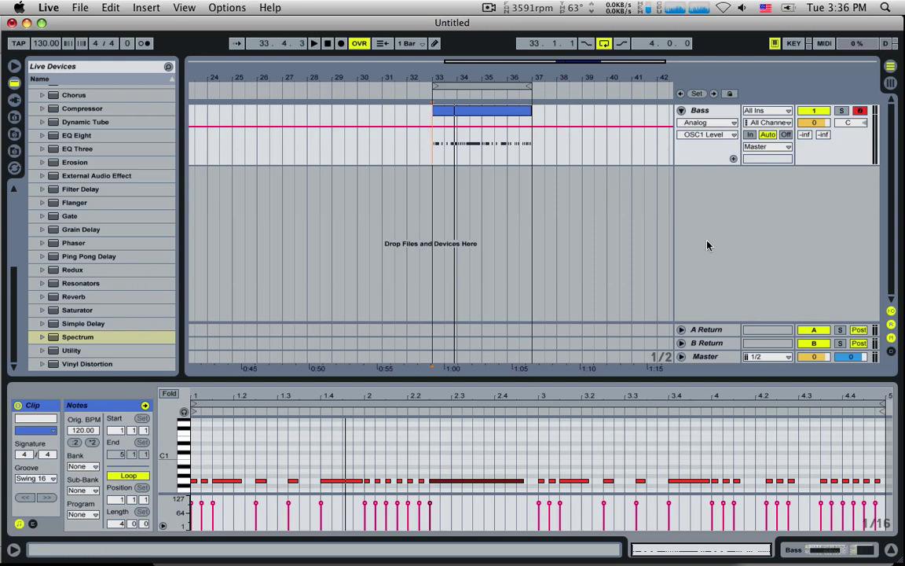
# - Show the Bass track's devices and display the Filter 1 settings in Analog
pyautogui.click(701, 113)
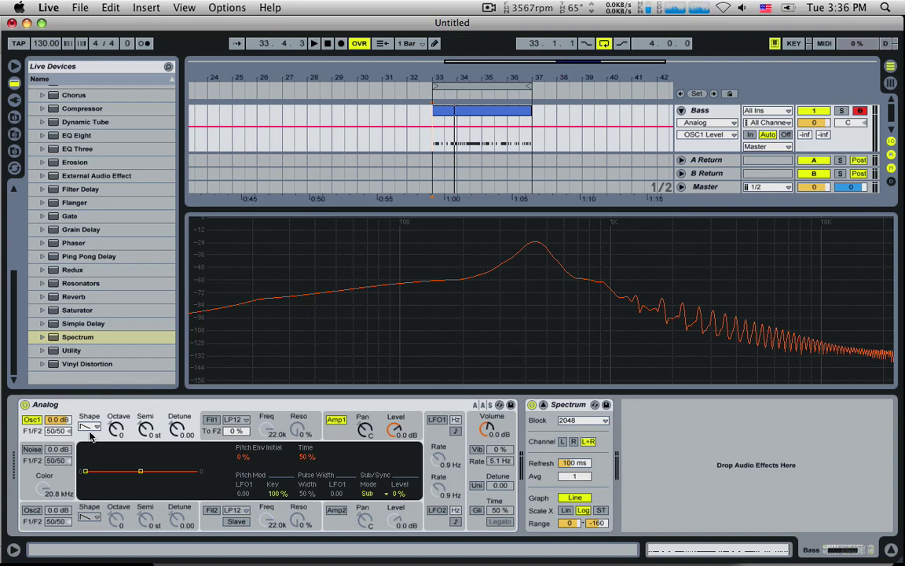
pyautogui.click(282, 421)
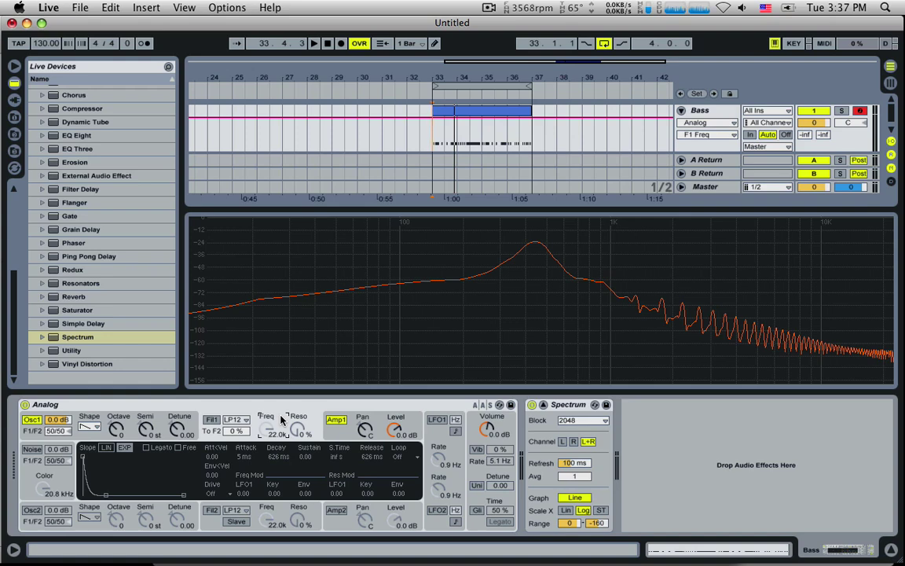
# - Switch to Finder and browse the Resources folder to preview the filter type diagrams in filter3.gif
pyautogui.press('super+Tab')
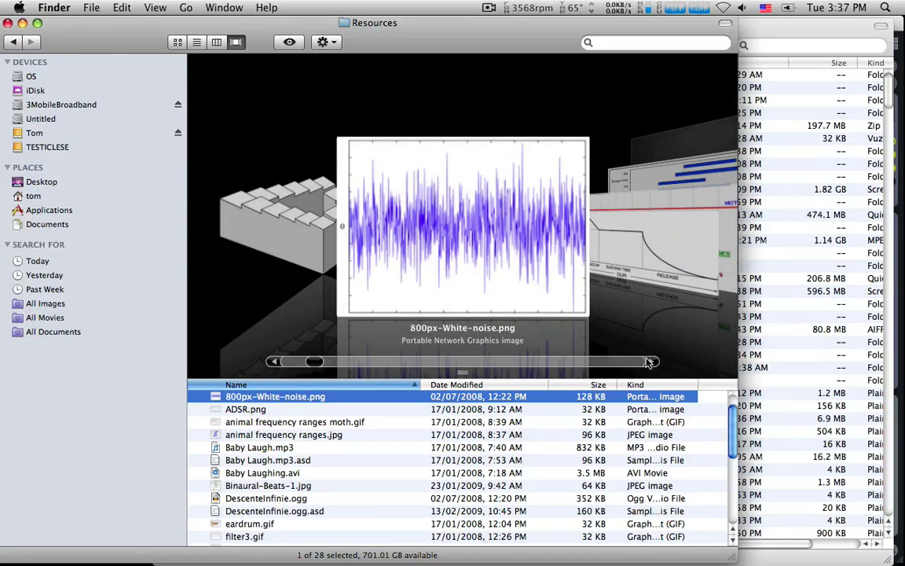
pyautogui.click(650, 363)
pyautogui.click(650, 363)
pyautogui.click(649, 363)
pyautogui.click(649, 363)
pyautogui.click(649, 363)
pyautogui.click(649, 363)
pyautogui.click(649, 363)
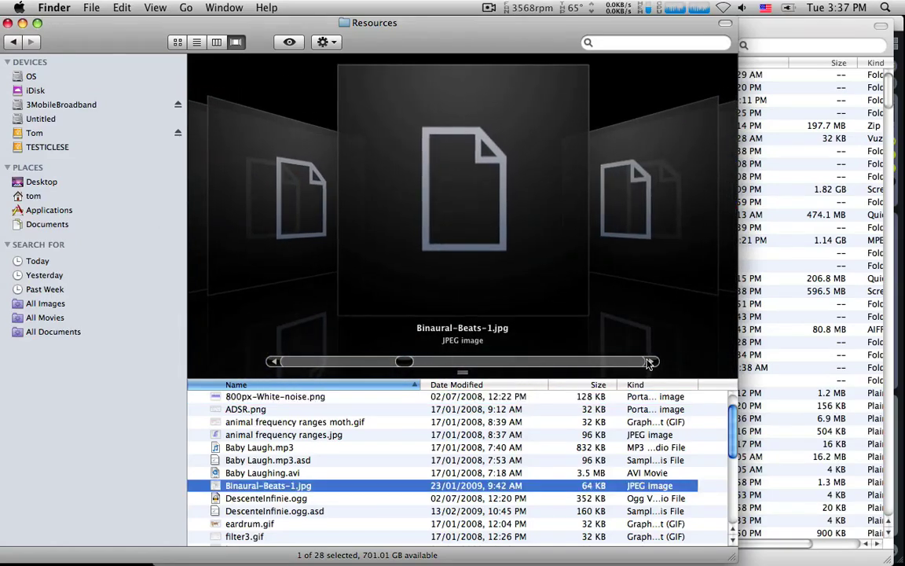
pyautogui.click(649, 363)
pyautogui.click(648, 363)
pyautogui.click(649, 363)
pyautogui.click(649, 363)
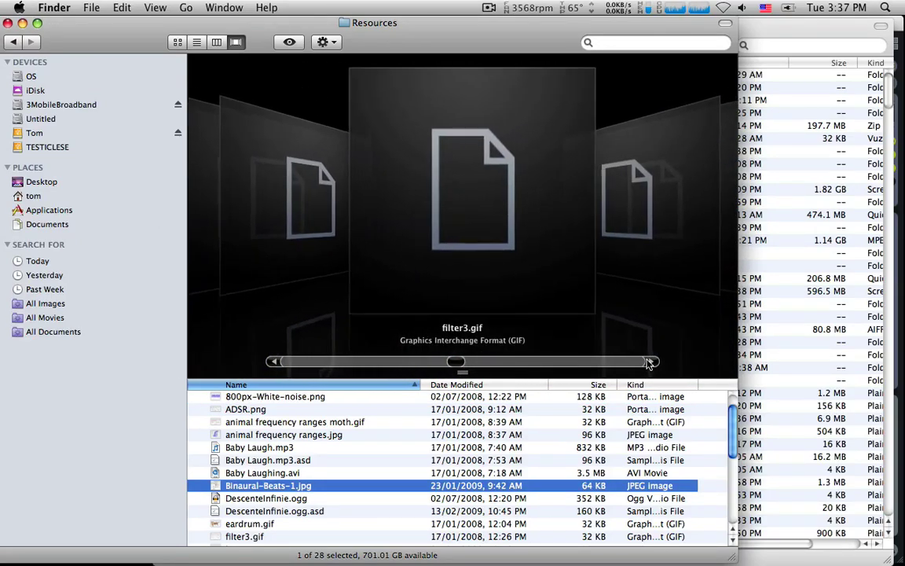
pyautogui.scroll(-3, 303, 505)
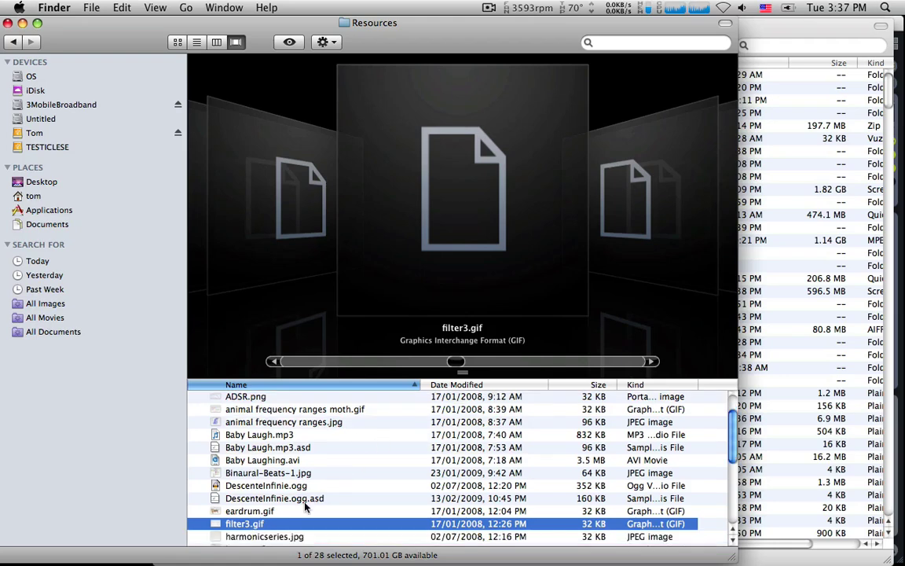
pyautogui.click(253, 502)
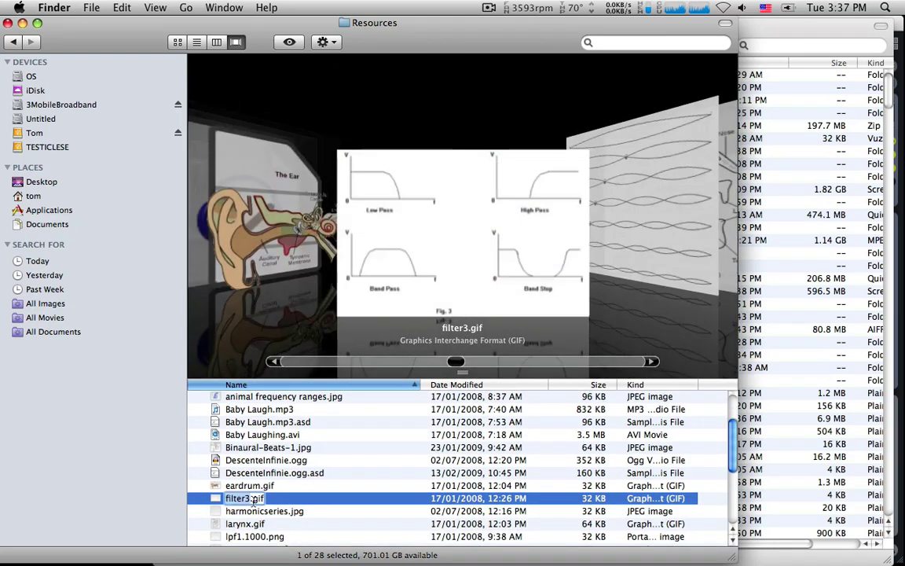
# - Advance the image previews to the low-pass gain response graph in lpf1.1000.png
pyautogui.click(651, 362)
pyautogui.click(652, 362)
pyautogui.click(651, 362)
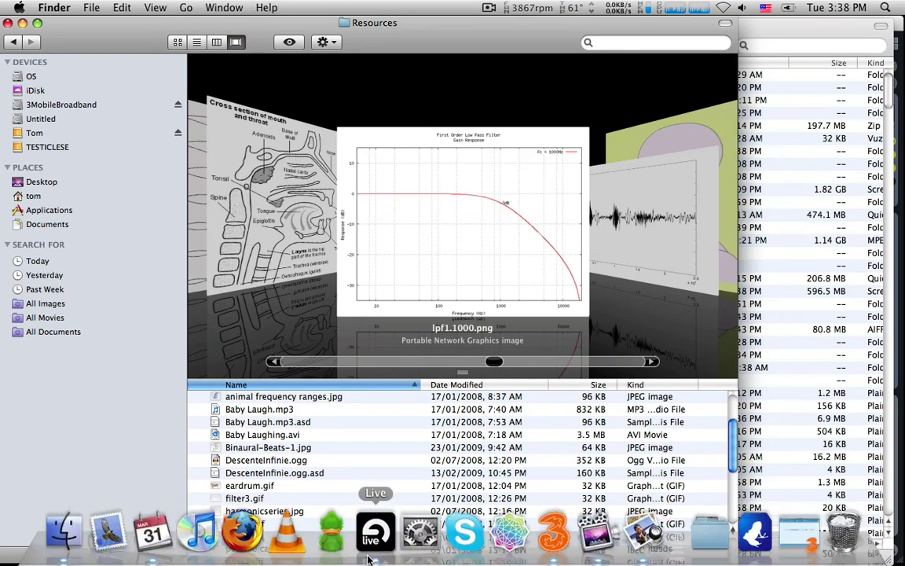
# - Switch back to Live and bring the Audio Effects folder into view in the device browser
pyautogui.click(376, 530)
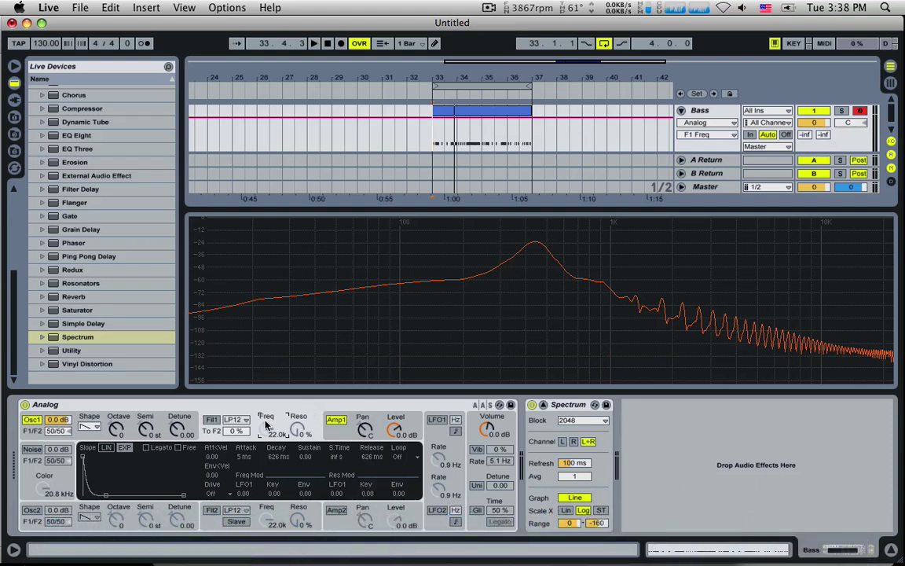
pyautogui.scroll(10, 16, 298)
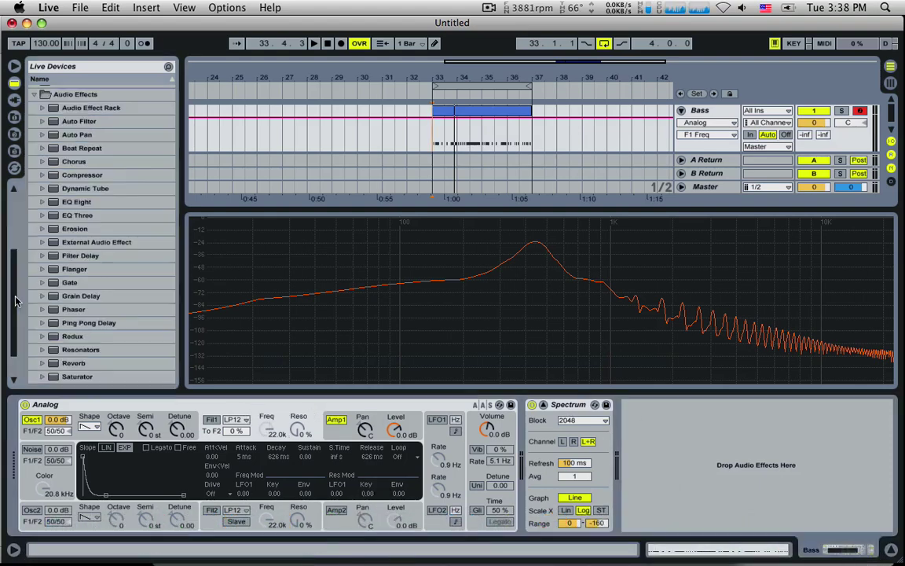
# - Insert an Auto Filter from the audio effects between the Analog instrument and the Spectrum device on the Bass track
pyautogui.click(35, 252)
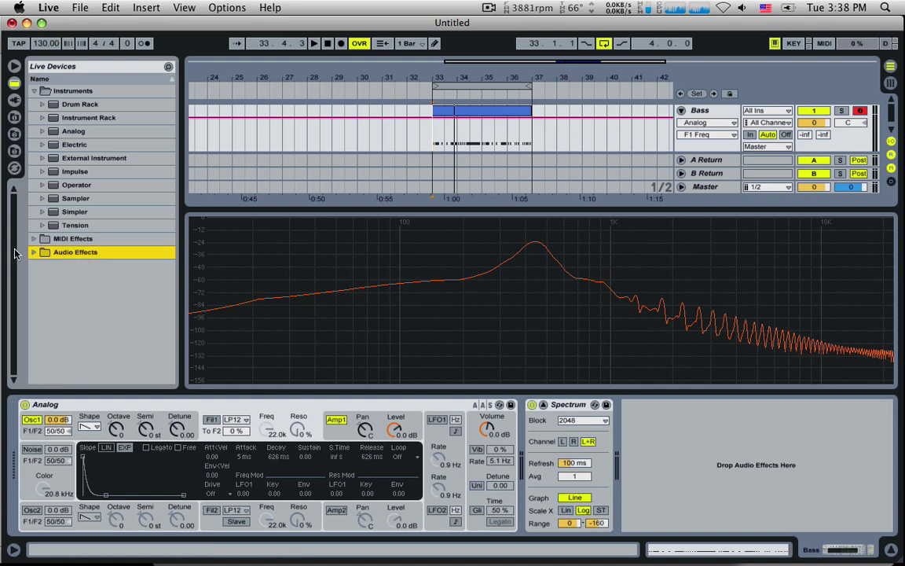
pyautogui.click(34, 253)
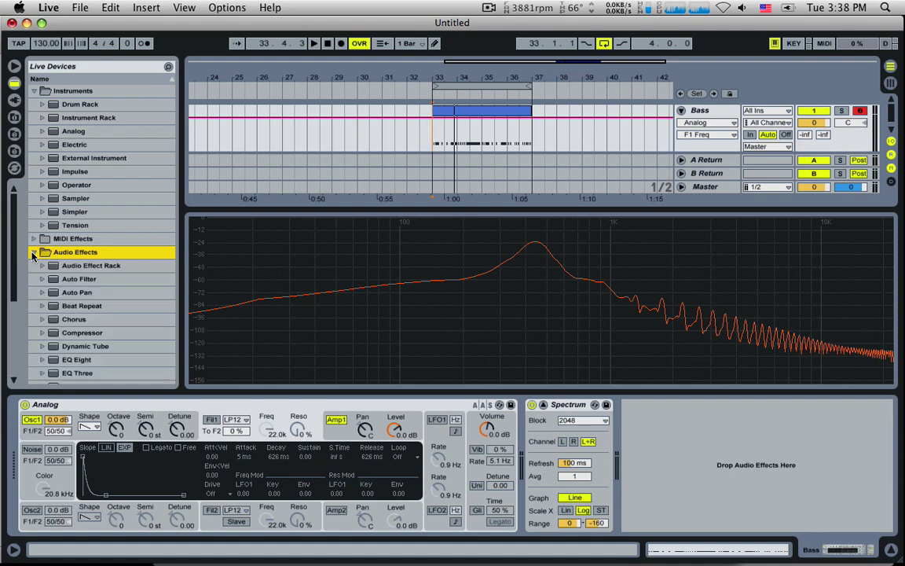
pyautogui.click(34, 253)
pyautogui.click(35, 253)
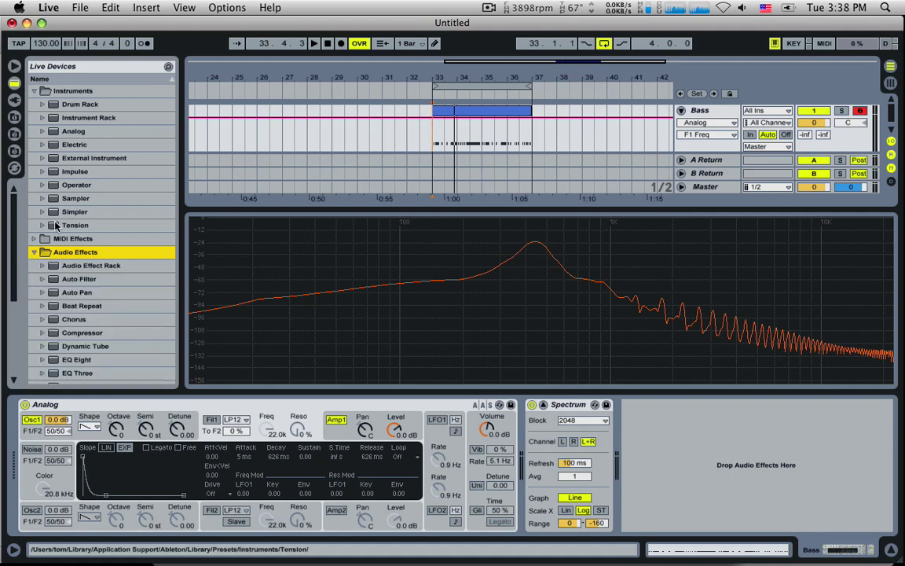
pyautogui.scroll(-3, 66, 236)
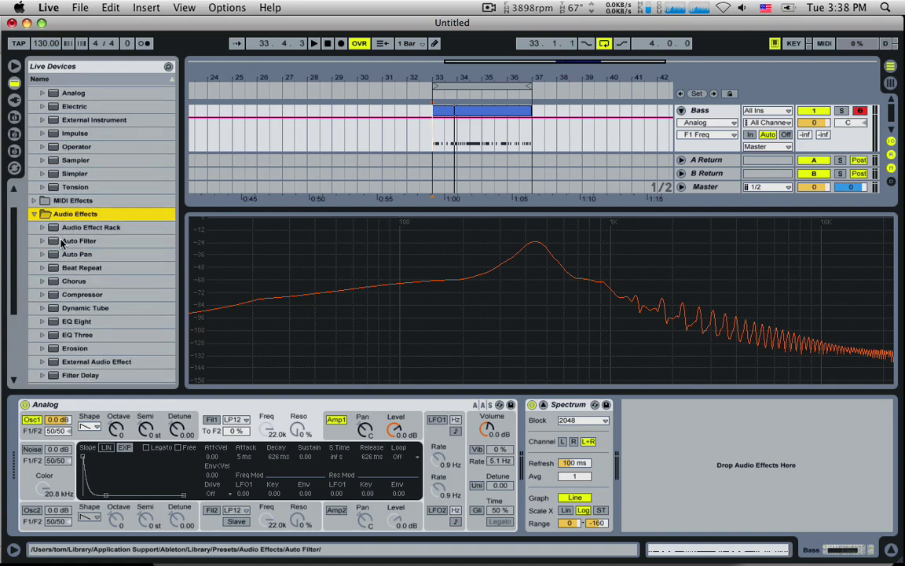
pyautogui.click(59, 244)
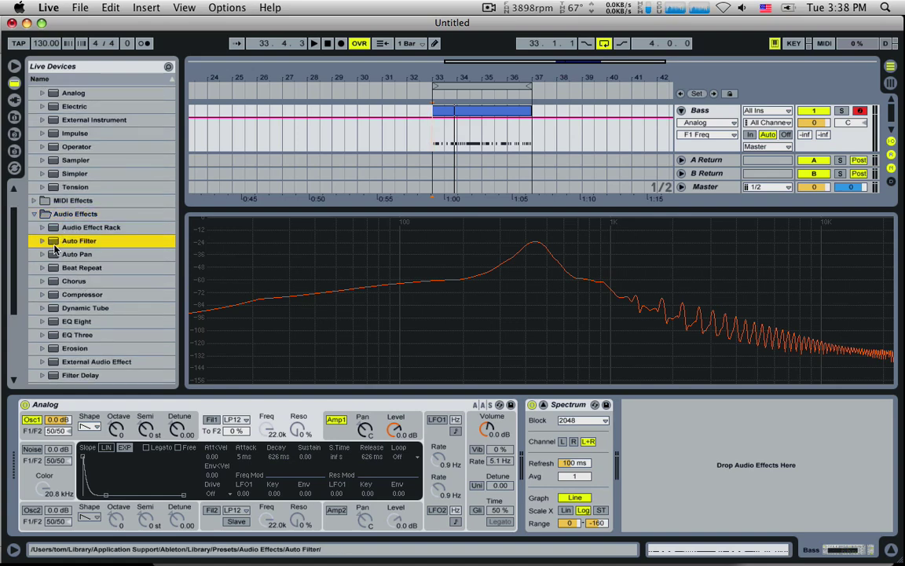
pyautogui.moveTo(55, 248); pyautogui.dragTo(524, 432)
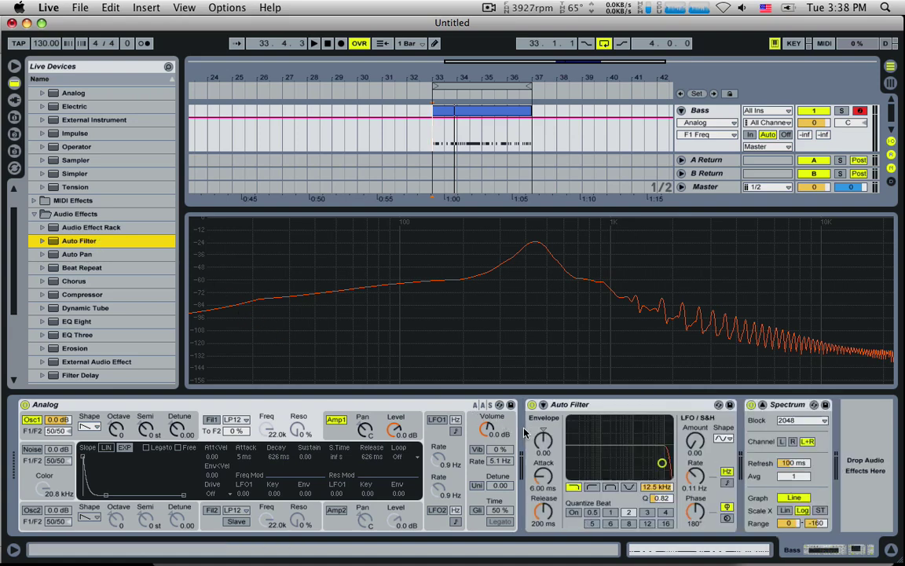
# - Set the Auto Filter's low-pass cutoff to 19.9 kHz and its Q to 0.55
pyautogui.click(426, 408)
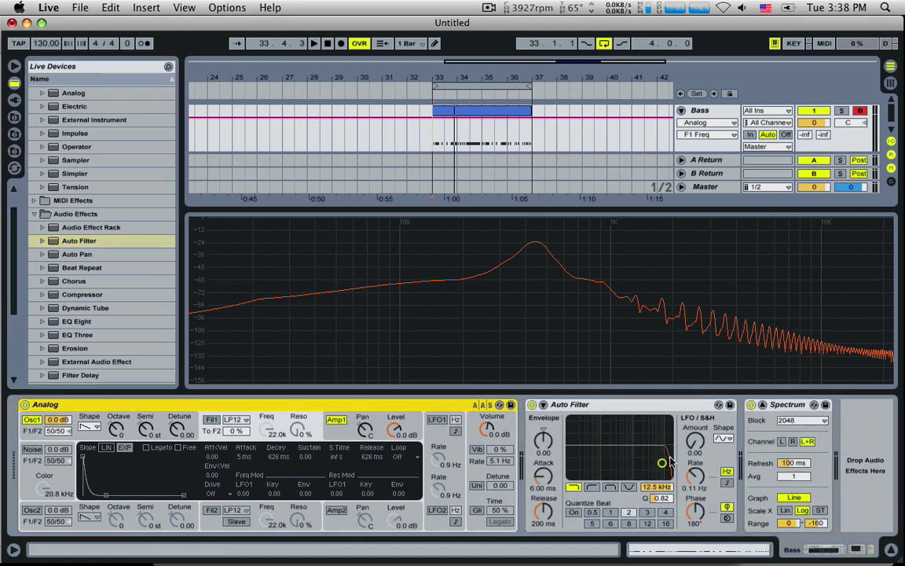
pyautogui.click(660, 409)
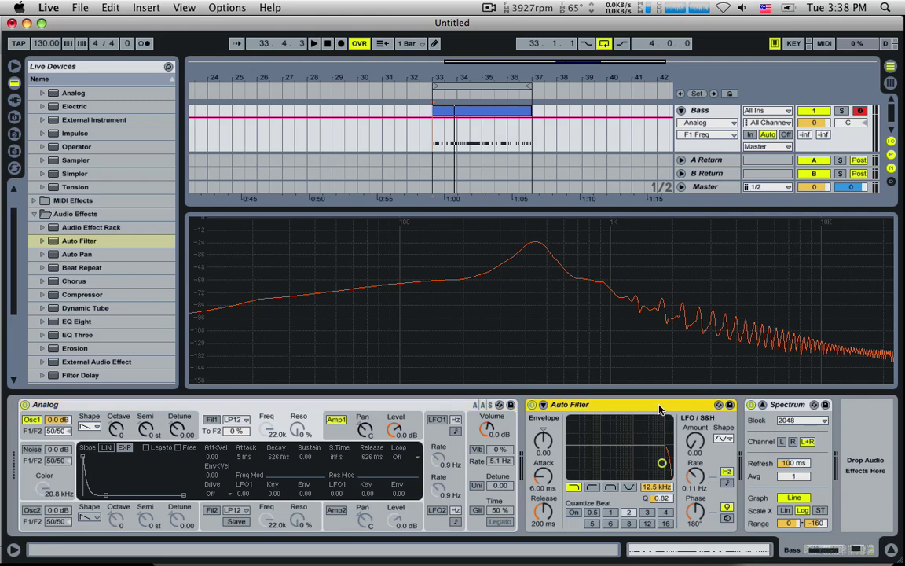
pyautogui.click(759, 416)
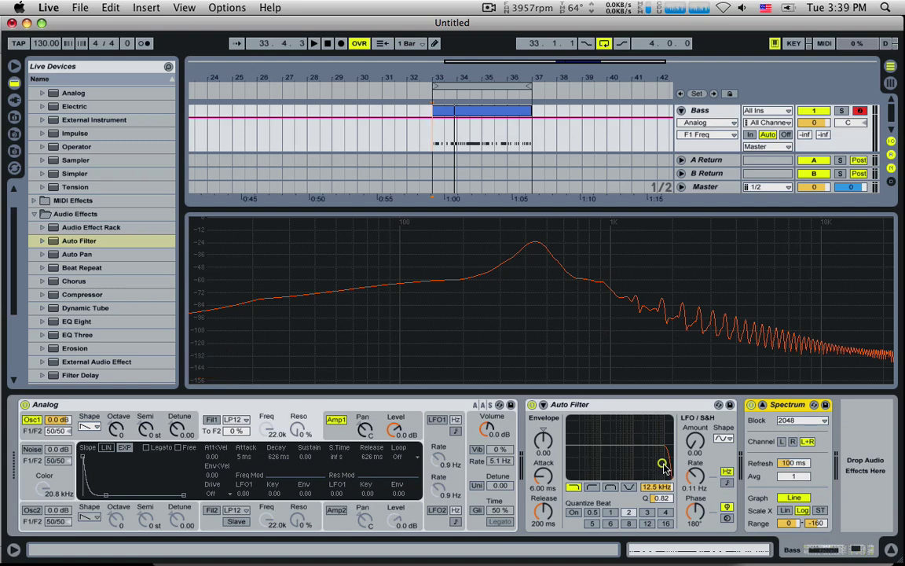
pyautogui.moveTo(664, 462)
pyautogui.mouseDown()
pyautogui.moveTo(591, 467)
pyautogui.moveTo(602, 457)
pyautogui.moveTo(669, 468)
pyautogui.mouseUp()
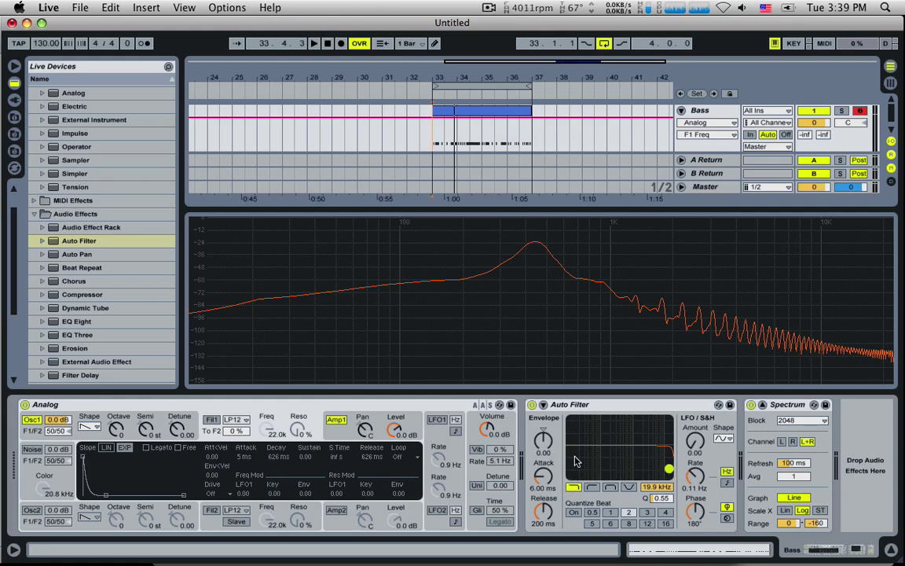
pyautogui.moveTo(668, 469)
pyautogui.mouseDown()
pyautogui.moveTo(625, 469)
pyautogui.moveTo(669, 468)
pyautogui.mouseUp()
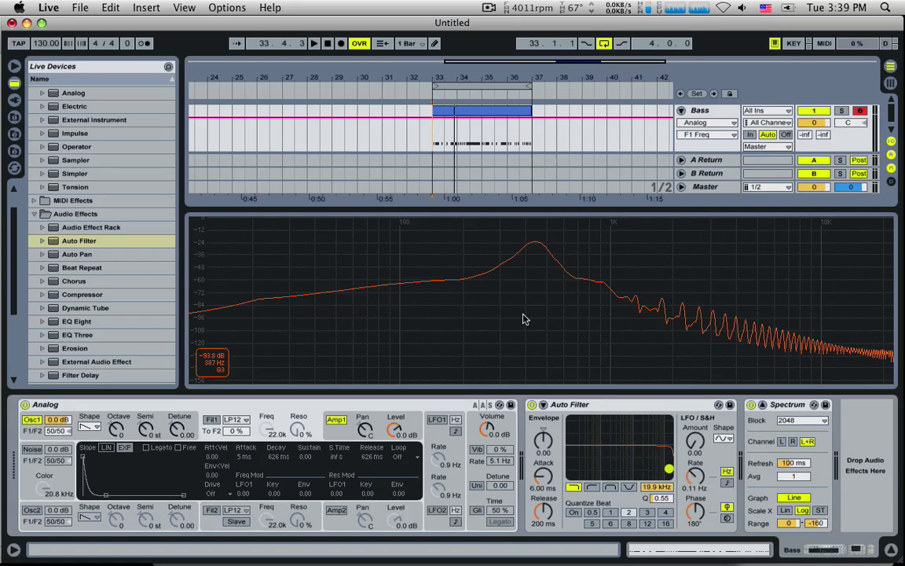
# - Play the bass clip through the Auto Filter from bar 33 and check its spectrum
pyautogui.press('space')
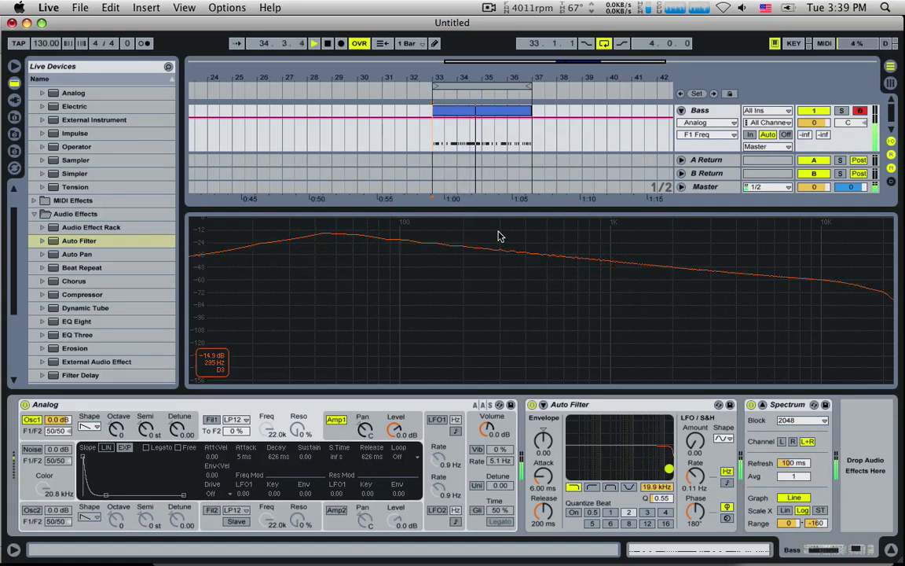
pyautogui.press('space')
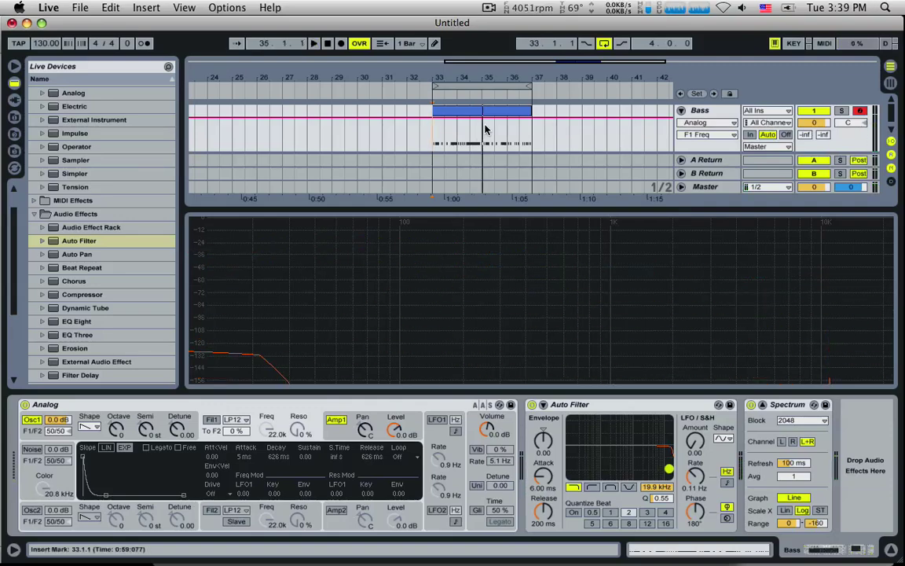
pyautogui.press('space')
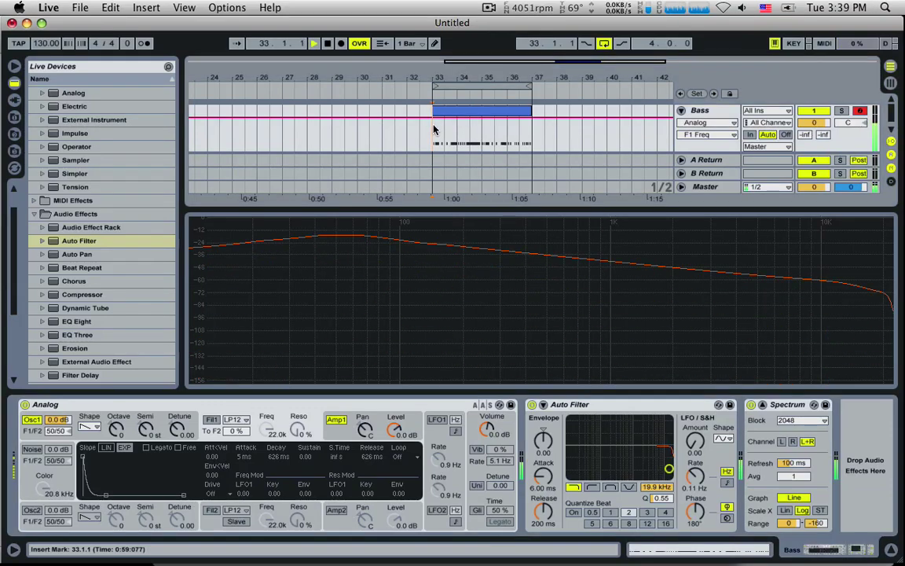
# - Stop playback and move the blue bass clip earlier on its track so it starts at 25.3.1
pyautogui.click(475, 112)
pyautogui.press('space')
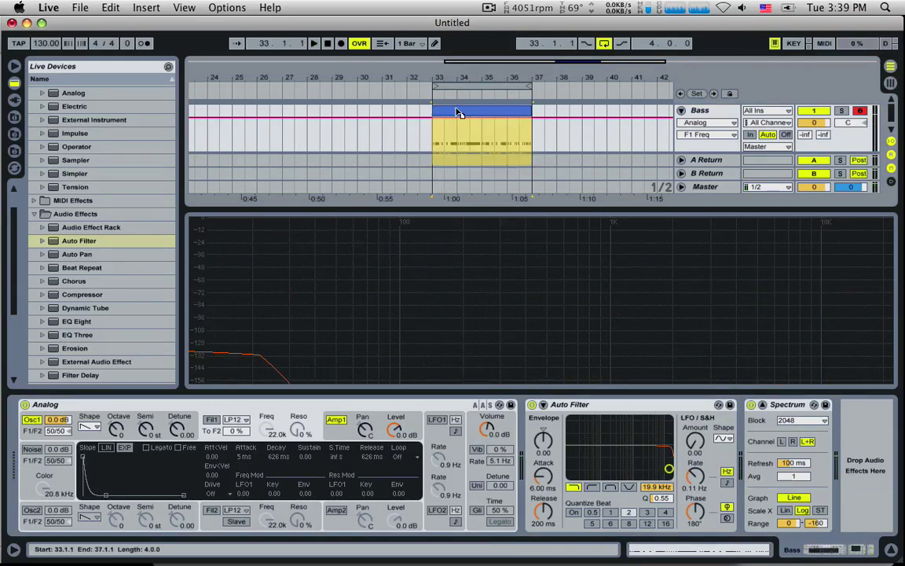
pyautogui.moveTo(311, 97); pyautogui.dragTo(290, 114)
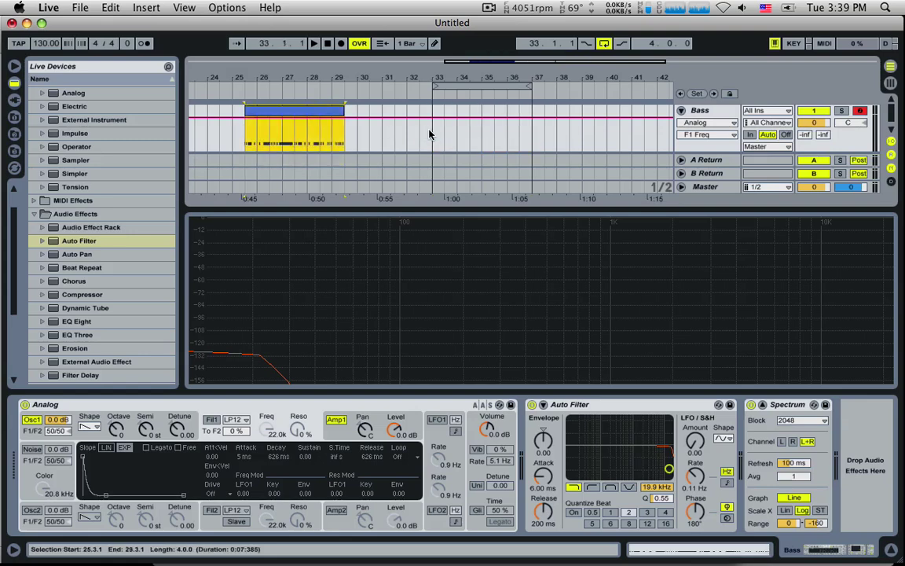
# - Insert an empty MIDI clip on the Bass track from 33.1.1 to 37.1.1
pyautogui.click(442, 138)
pyautogui.moveTo(477, 140); pyautogui.dragTo(531, 143)
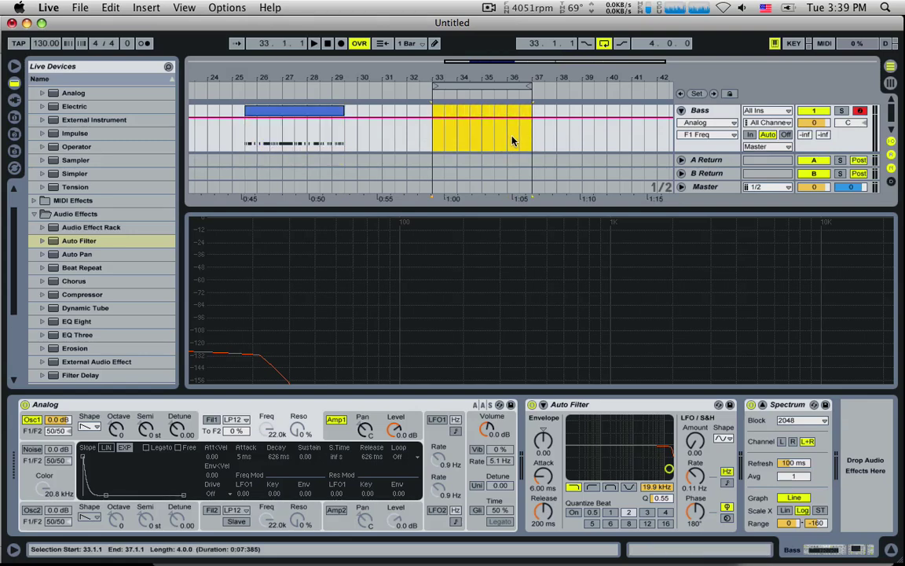
pyautogui.click(146, 8)
pyautogui.click(195, 107)
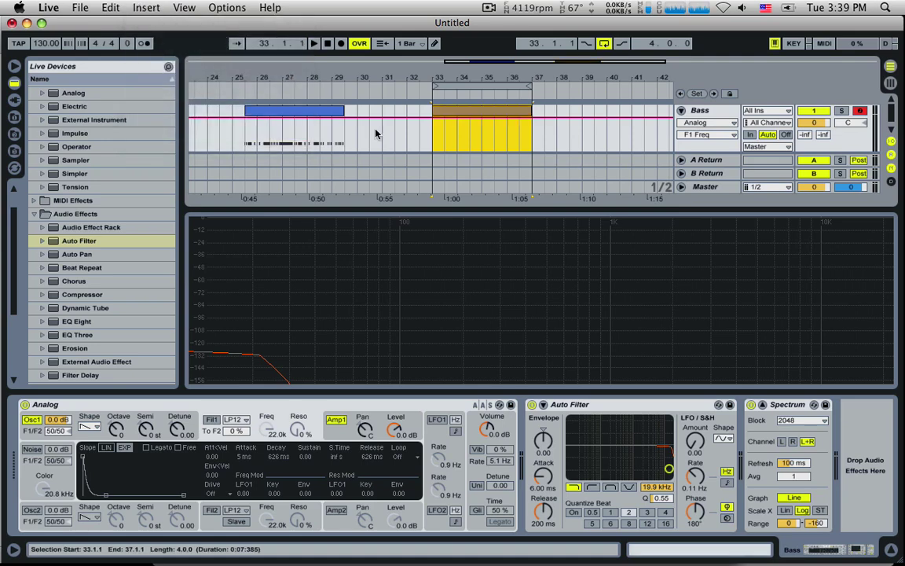
# - Draw one sustained G1 note across all four bars of the new MIDI clip
pyautogui.doubleClick(452, 115)
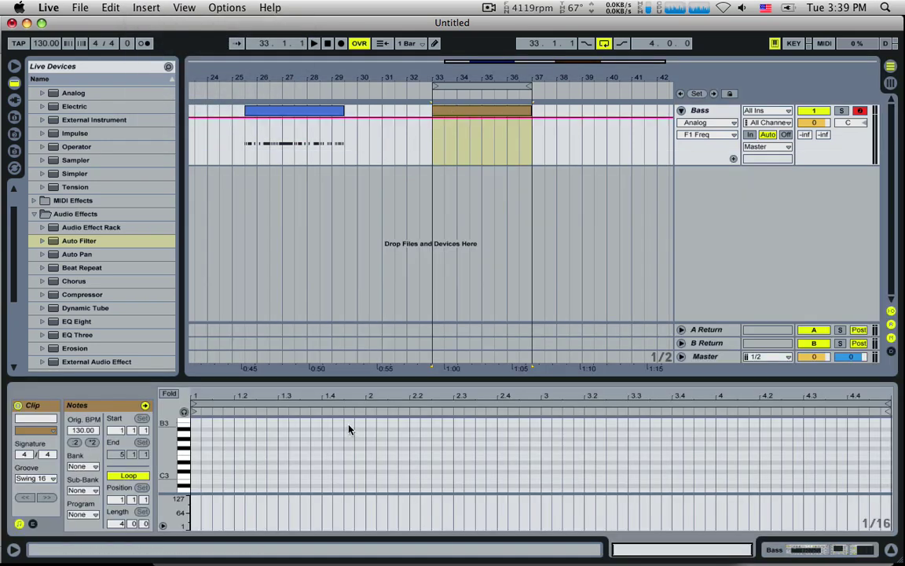
pyautogui.scroll(-5, 216, 462)
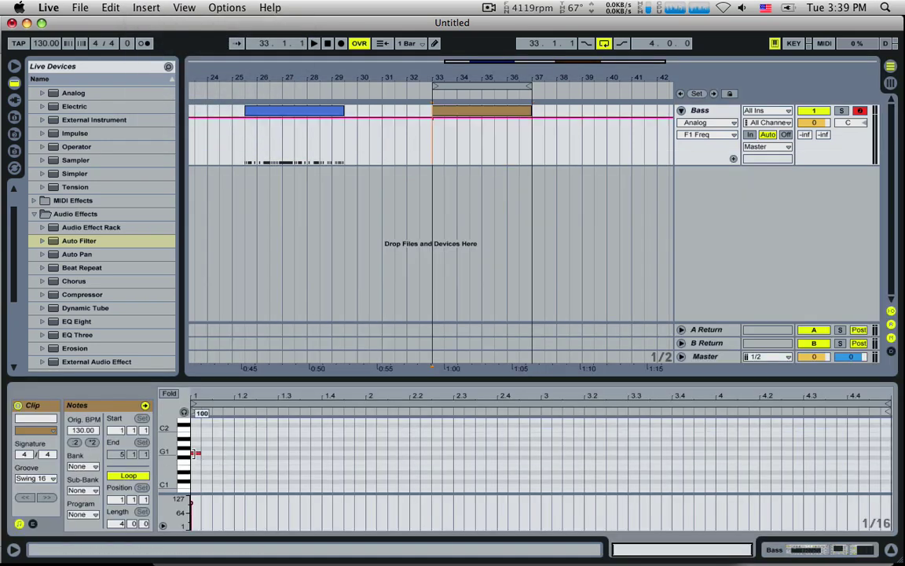
pyautogui.moveTo(193, 453)
pyautogui.mouseDown()
pyautogui.moveTo(676, 453)
pyautogui.moveTo(868, 467)
pyautogui.moveTo(891, 460)
pyautogui.mouseUp()
# - Play the sustained note from bar 33 and examine its harmonics in the Spectrum display of the device chain
pyautogui.click(433, 124)
pyautogui.press('space')
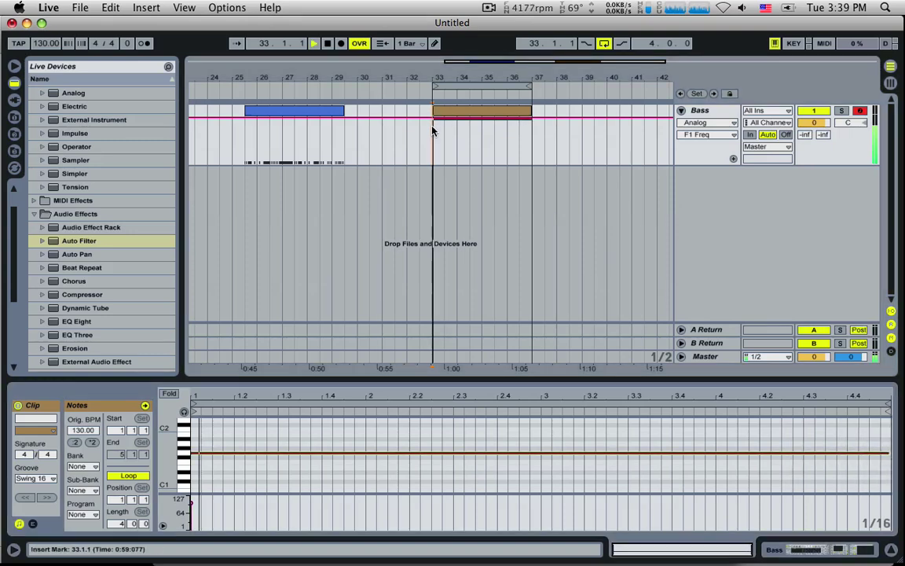
pyautogui.doubleClick(446, 111)
pyautogui.press('space')
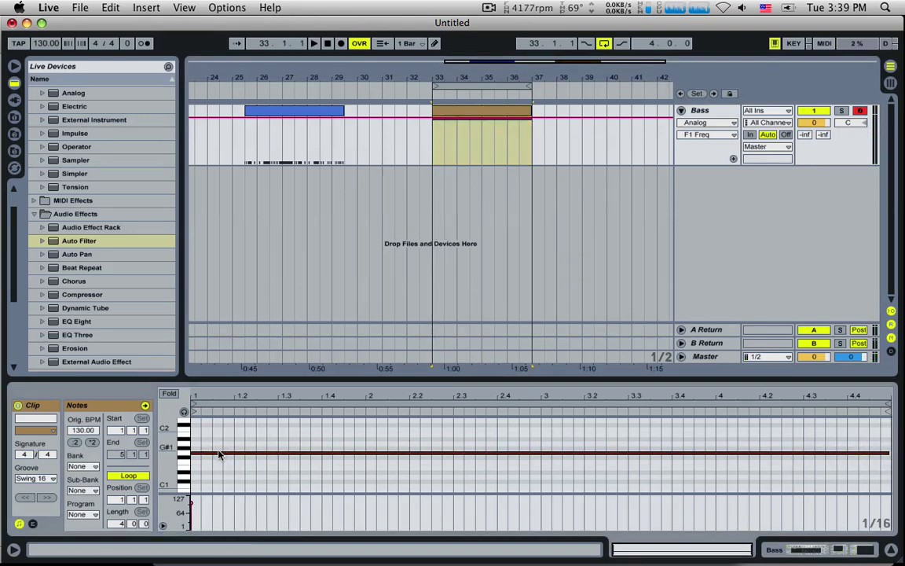
pyautogui.press('space')
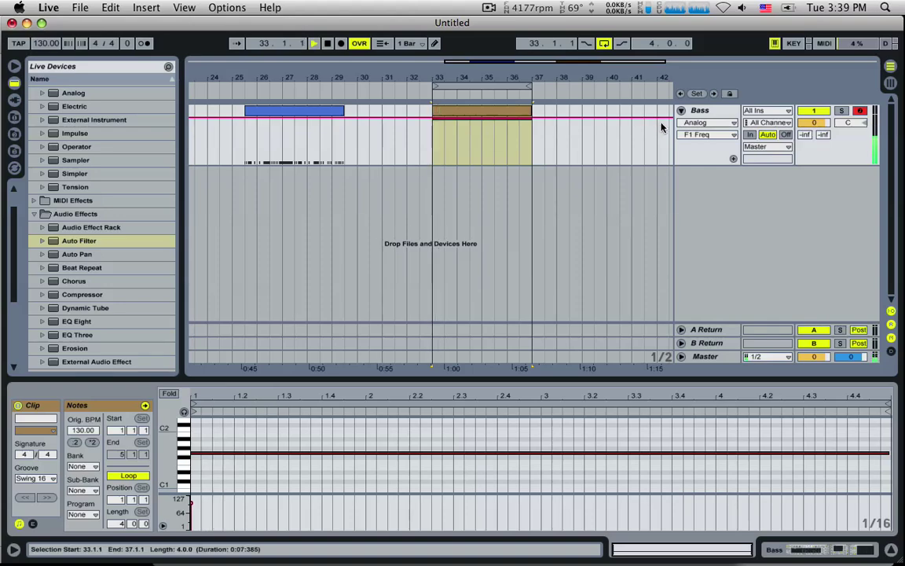
pyautogui.hotkey('shift', 'Tab')
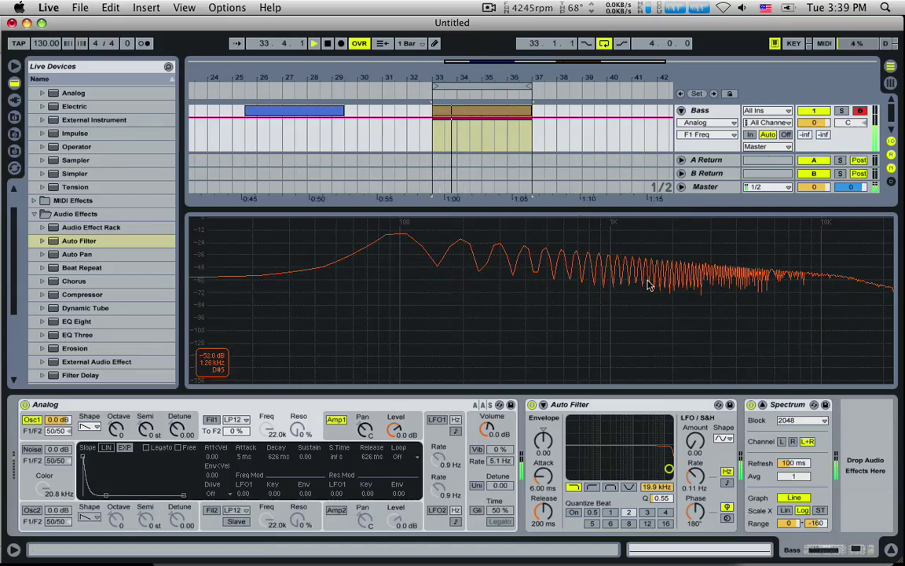
pyautogui.press('space')
# - Compare the sine, sawtooth and rectangle shapes of Analog's Osc1 during playback, ending on sawtooth
pyautogui.click(94, 432)
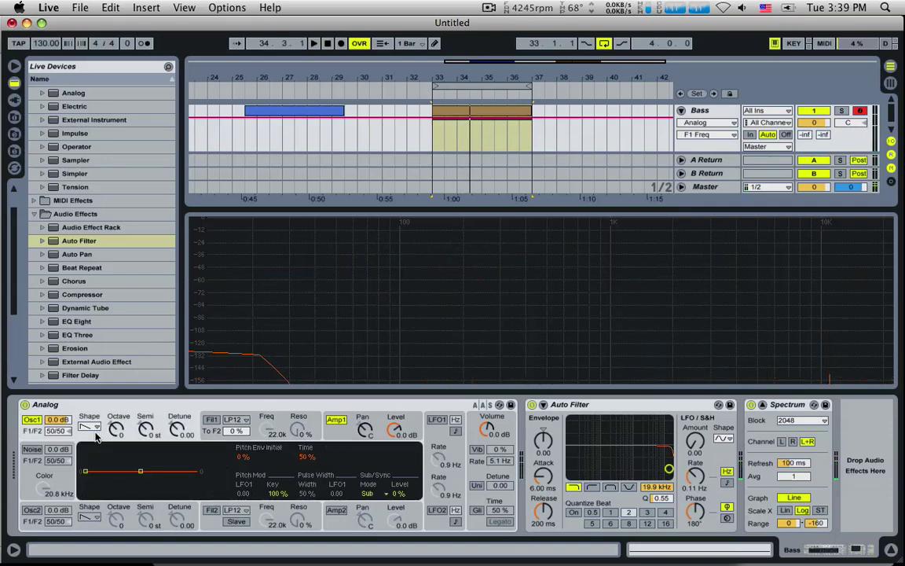
pyautogui.click(95, 425)
pyautogui.click(93, 434)
pyautogui.press('space')
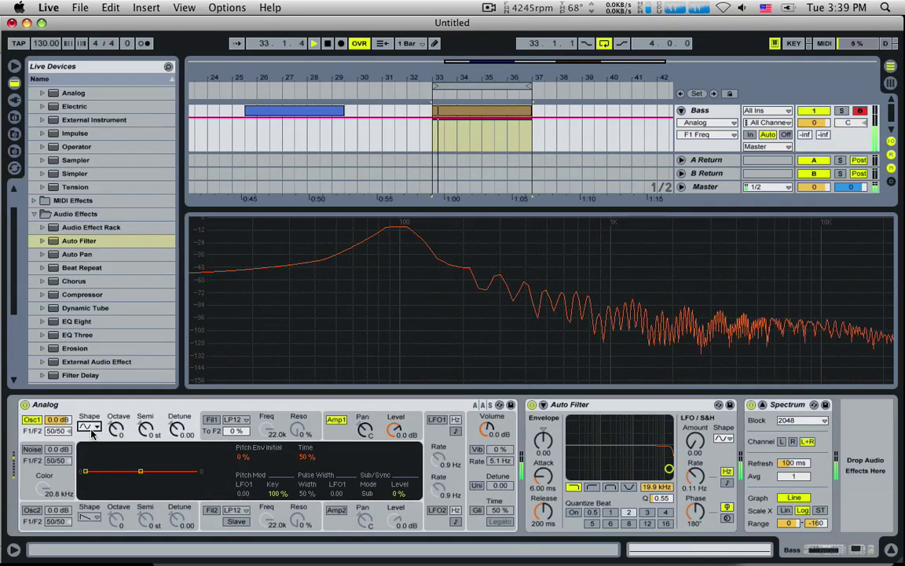
pyautogui.click(93, 428)
pyautogui.click(89, 450)
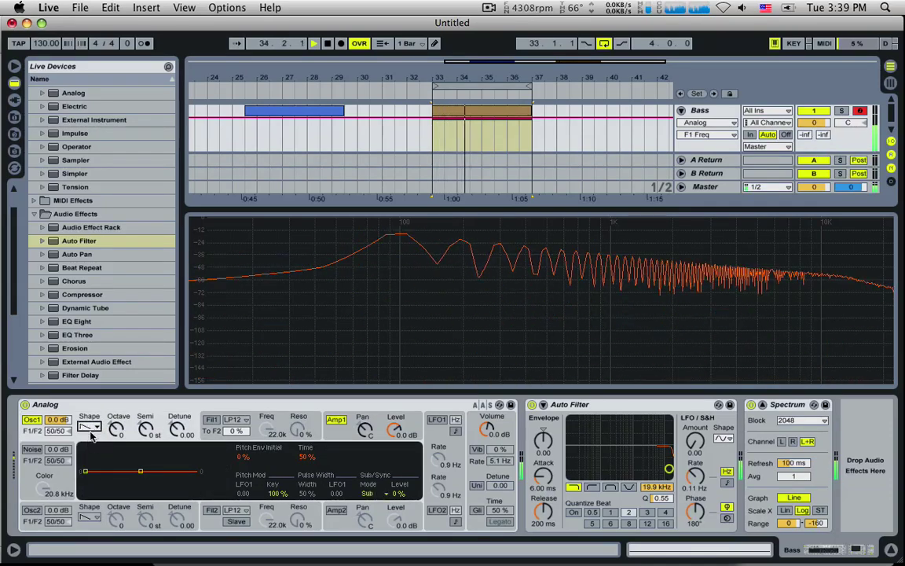
pyautogui.click(91, 429)
pyautogui.click(93, 458)
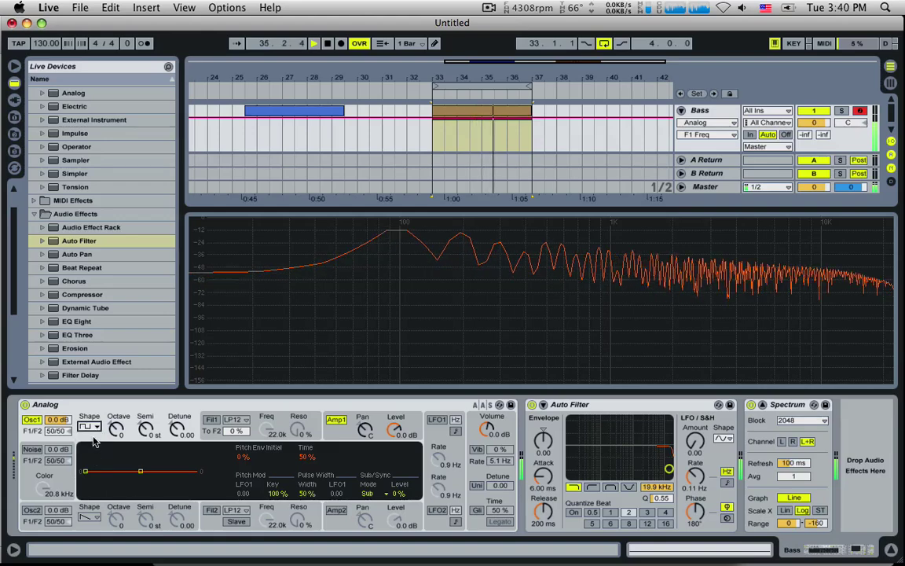
pyautogui.click(89, 426)
pyautogui.click(84, 410)
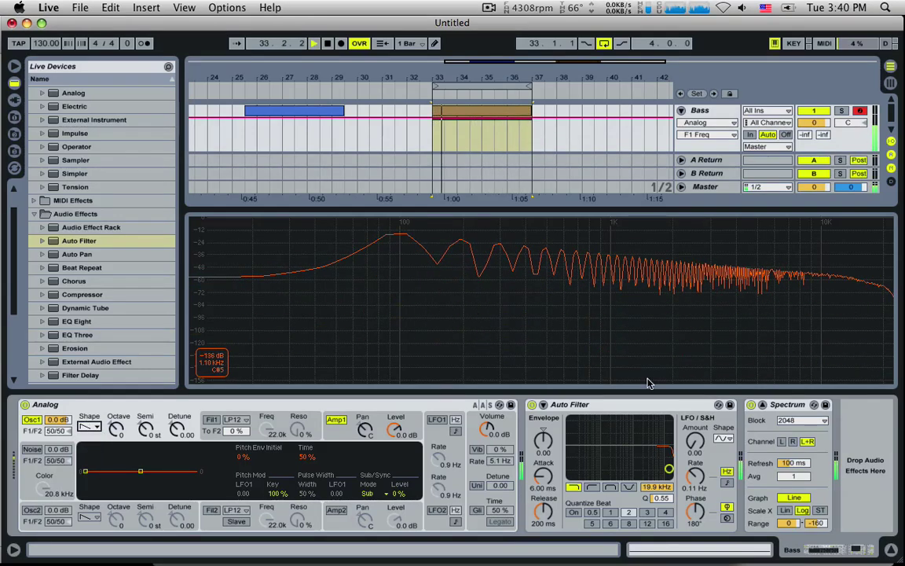
pyautogui.press('space')
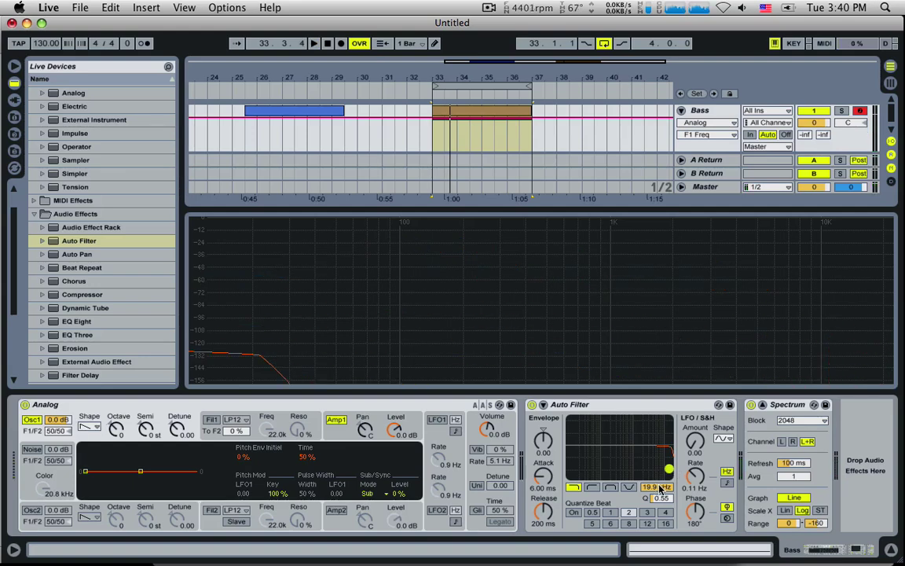
# - Set the Auto Filter's Q to 0.76 with the cutoff at 19.9 kHz
pyautogui.moveTo(668, 469); pyautogui.dragTo(646, 464)
pyautogui.moveTo(654, 490)
pyautogui.mouseDown()
pyautogui.moveTo(654, 518)
pyautogui.moveTo(654, 462)
pyautogui.moveTo(654, 503)
pyautogui.moveTo(653, 490)
pyautogui.mouseUp()
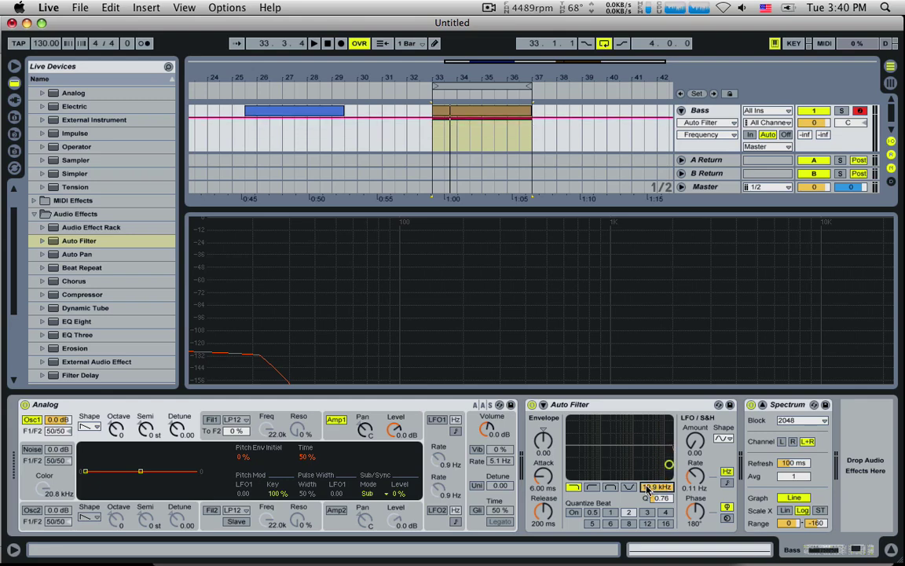
# - Sweep the Auto Filter's cutoff down and back up to 19.9 kHz while the sustained note plays
pyautogui.press('space')
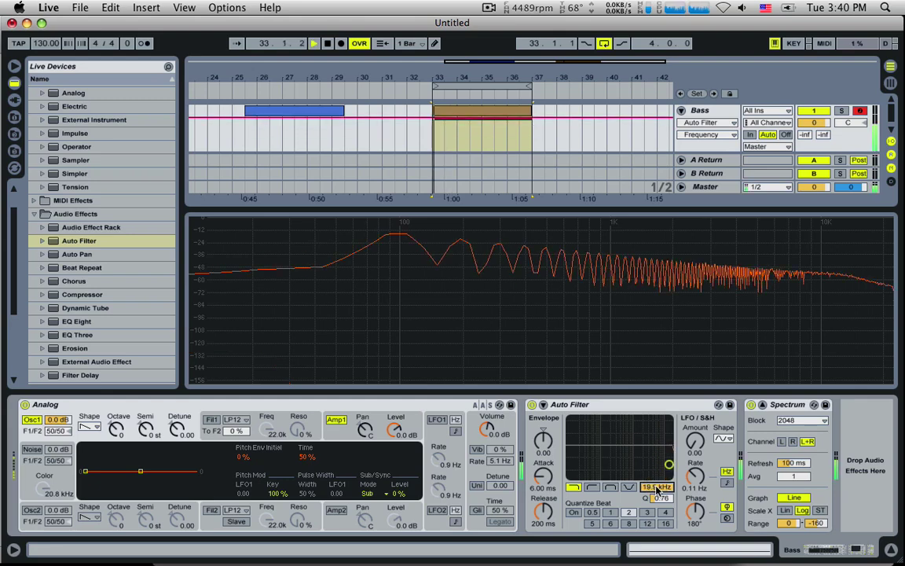
pyautogui.moveTo(658, 489); pyautogui.dragTo(657, 553)
pyautogui.moveTo(579, 464); pyautogui.dragTo(644, 464)
pyautogui.press('space')
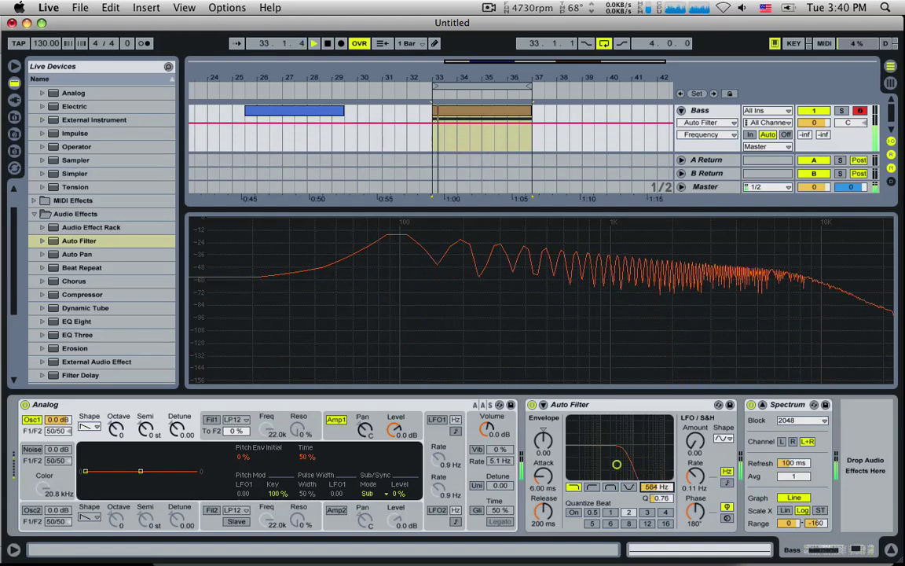
pyautogui.moveTo(649, 489)
pyautogui.mouseDown()
pyautogui.moveTo(649, 513)
pyautogui.moveTo(649, 439)
pyautogui.moveTo(649, 481)
pyautogui.mouseUp()
pyautogui.press('space')
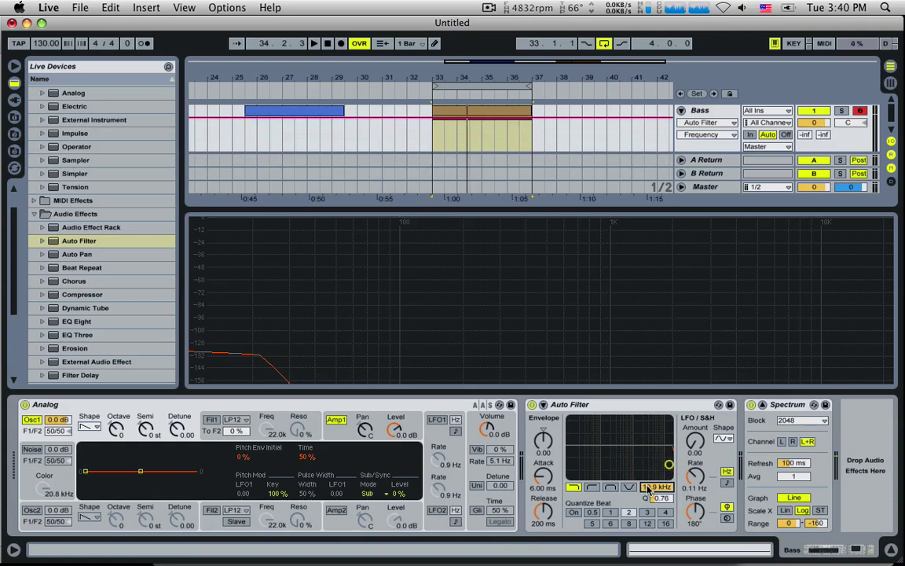
# - Lower the Auto Filter's cutoff frequency to 1.65 kHz with playback stopped
pyautogui.moveTo(649, 488); pyautogui.dragTo(649, 527)
pyautogui.moveTo(649, 488)
pyautogui.mouseDown()
pyautogui.moveTo(649, 508)
pyautogui.moveTo(649, 469)
pyautogui.moveTo(649, 485)
pyautogui.mouseUp()
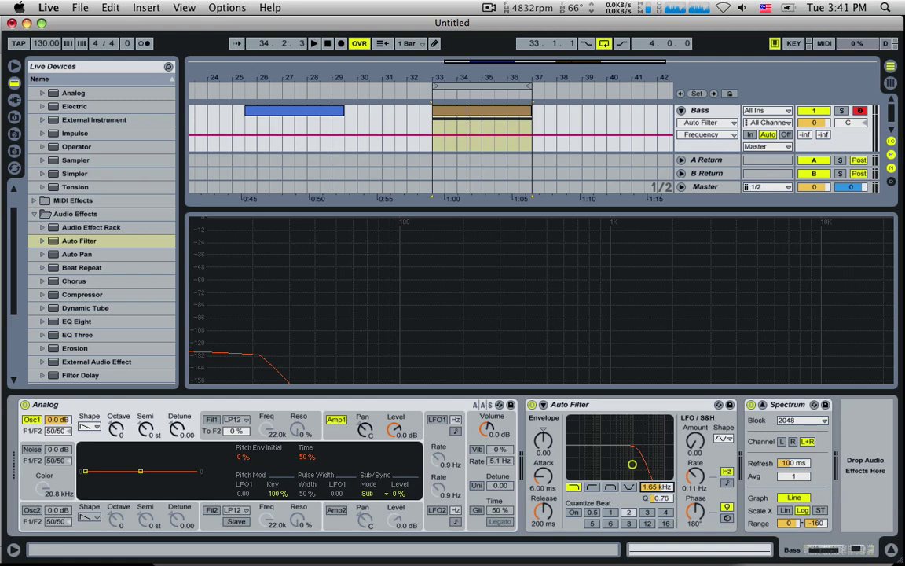
# - Lower the Auto Filter's low-pass cutoff to 982 Hz while playback is stopped
pyautogui.click(651, 500)
pyautogui.moveTo(655, 487); pyautogui.dragTo(654, 493)
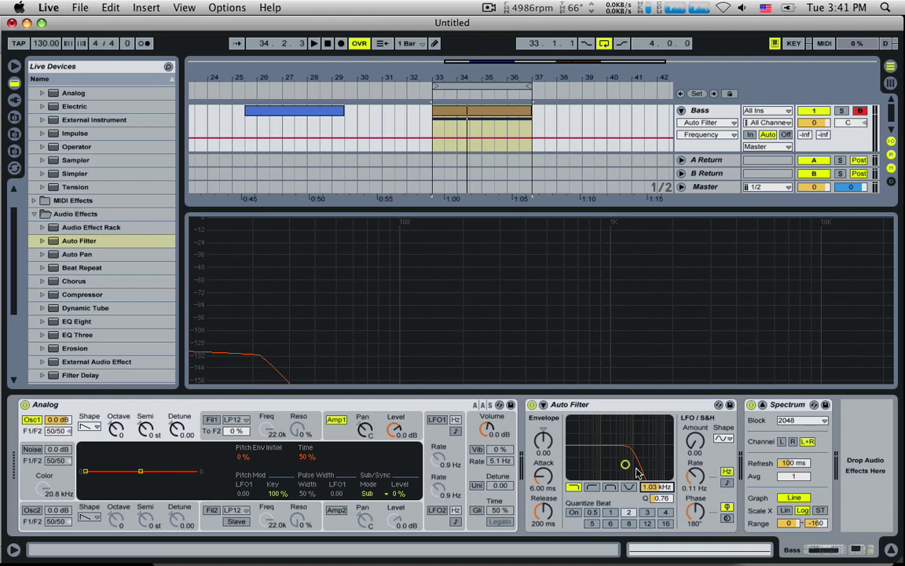
pyautogui.moveTo(655, 493); pyautogui.dragTo(654, 495)
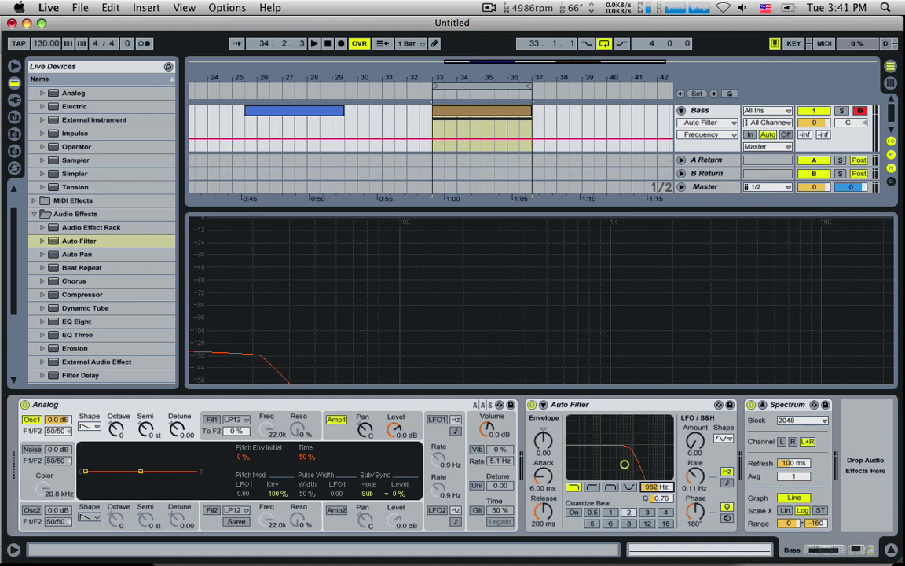
# - Raise the Auto Filter's Q to 1.64 and bring it back down to 0.46 to compare resonance peaks
pyautogui.click(663, 505)
pyautogui.moveTo(660, 498); pyautogui.dragTo(660, 471)
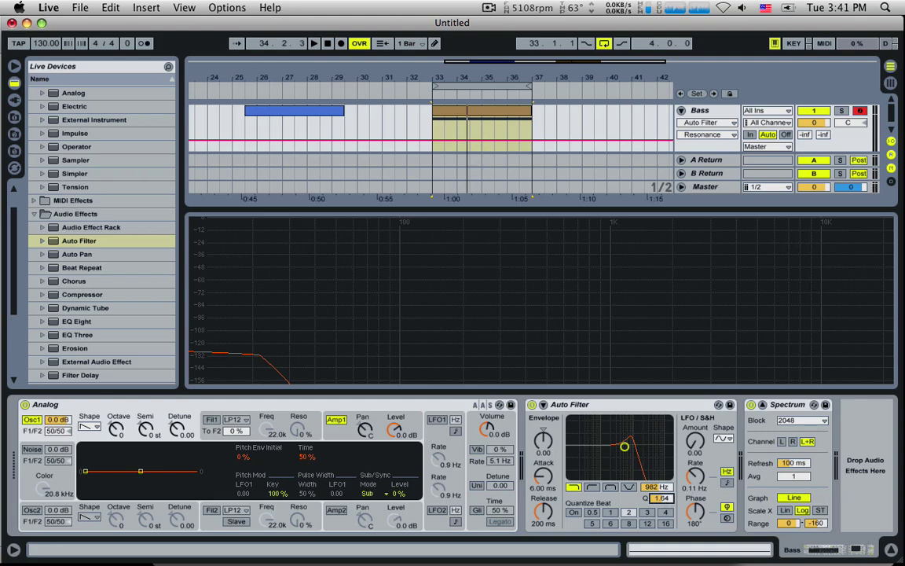
pyautogui.moveTo(624, 446); pyautogui.dragTo(623, 475)
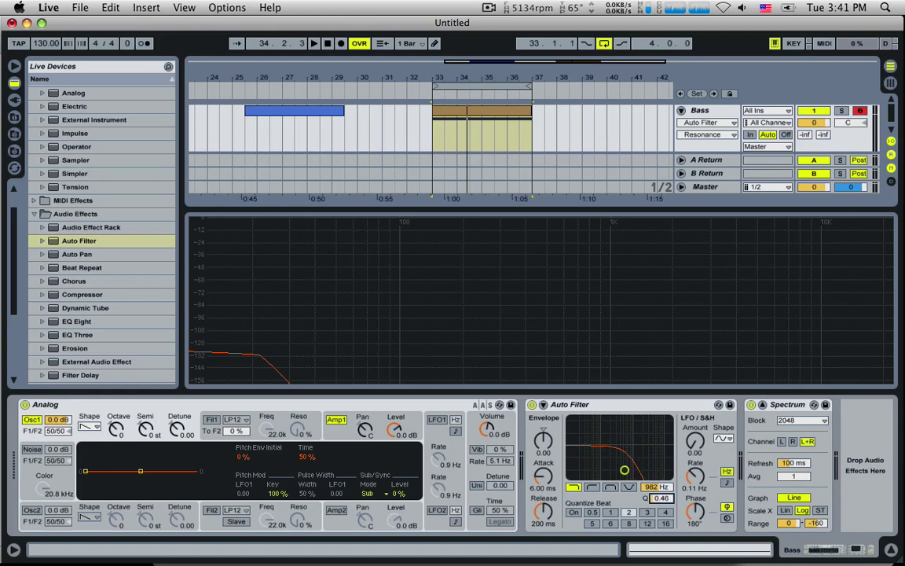
# - Play the bass note while varying cutoff and Q, passing 255 Hz and stopping at 1.65 kHz with Q at 3.00
pyautogui.press('space')
pyautogui.moveTo(657, 488)
pyautogui.mouseDown()
pyautogui.moveTo(657, 440)
pyautogui.moveTo(657, 506)
pyautogui.moveTo(664, 482)
pyautogui.mouseUp()
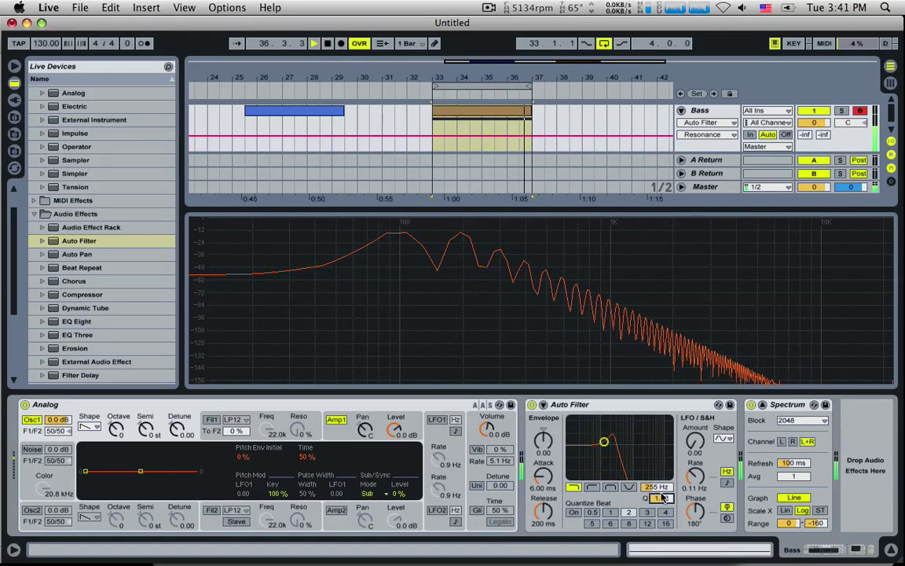
pyautogui.moveTo(604, 449); pyautogui.dragTo(632, 442)
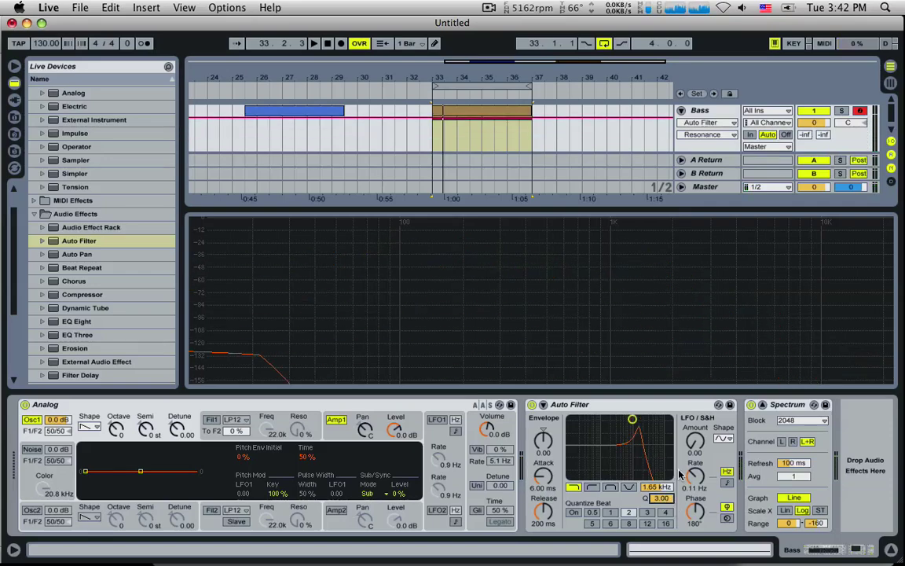
# - Sweep the resonant low-pass cutoff through 366 and 451 Hz during playback, ending stopped at 2.71 kHz with Q at 0.90
pyautogui.press('space')
pyautogui.moveTo(662, 486); pyautogui.dragTo(663, 498)
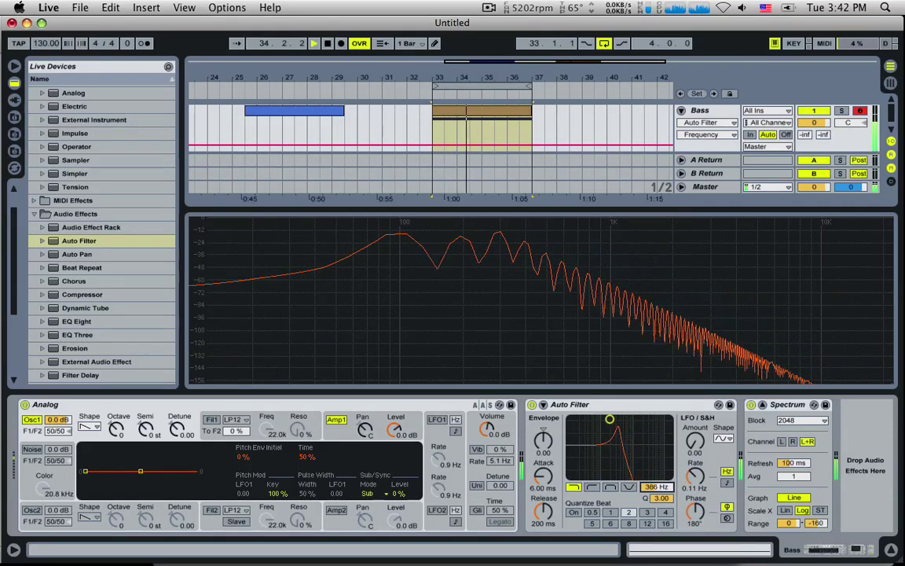
pyautogui.moveTo(658, 487); pyautogui.dragTo(658, 480)
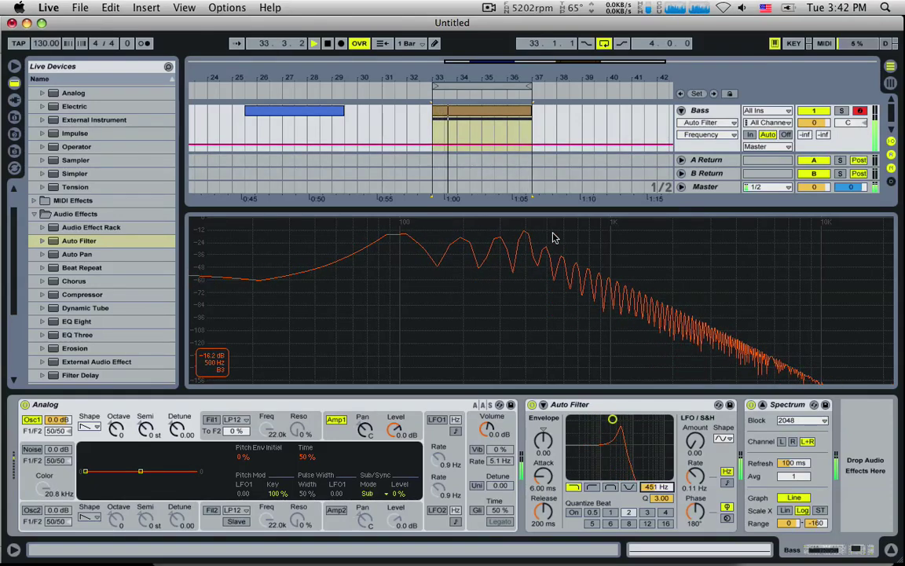
pyautogui.moveTo(612, 419); pyautogui.dragTo(627, 465)
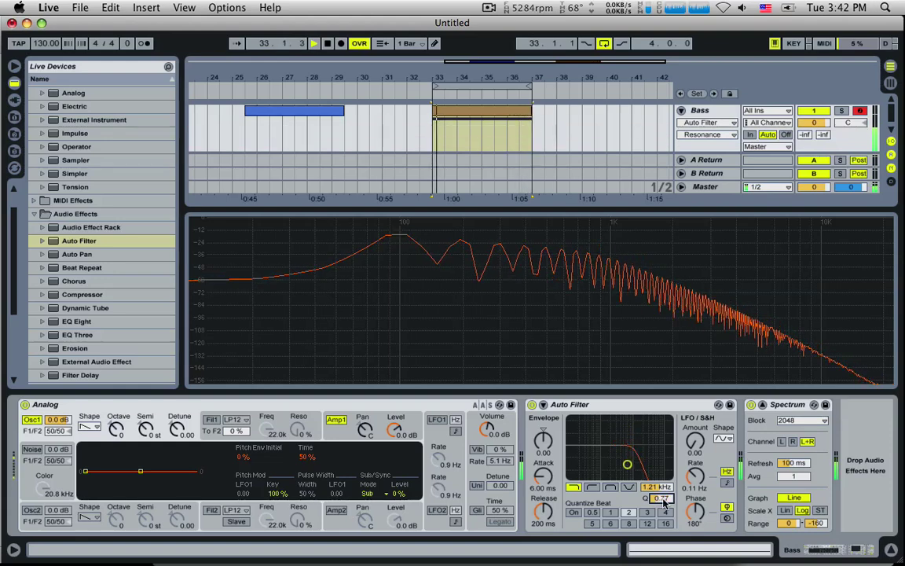
pyautogui.press('space')
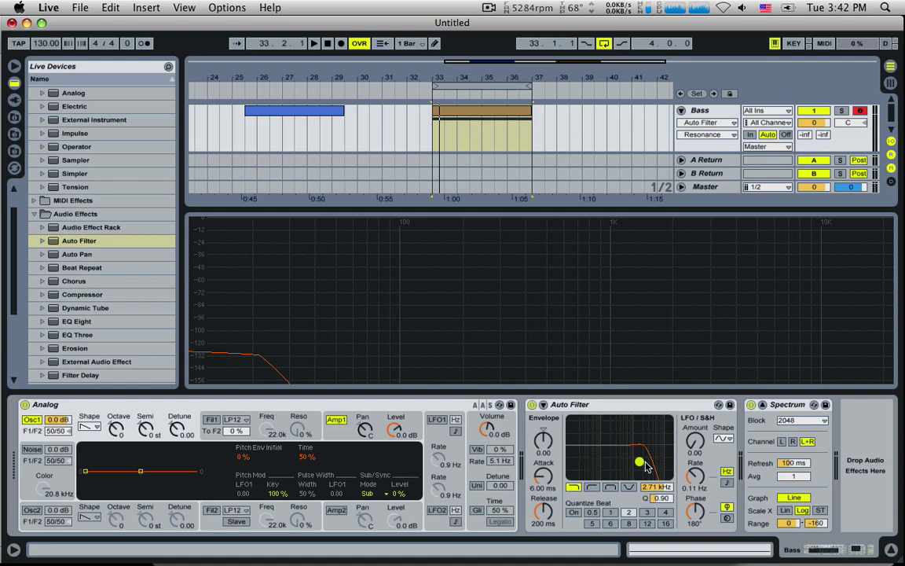
# - Switch the Auto Filter to high-pass with a 43.6 Hz cutoff and Q of 1.12, and start playback
pyautogui.click(593, 487)
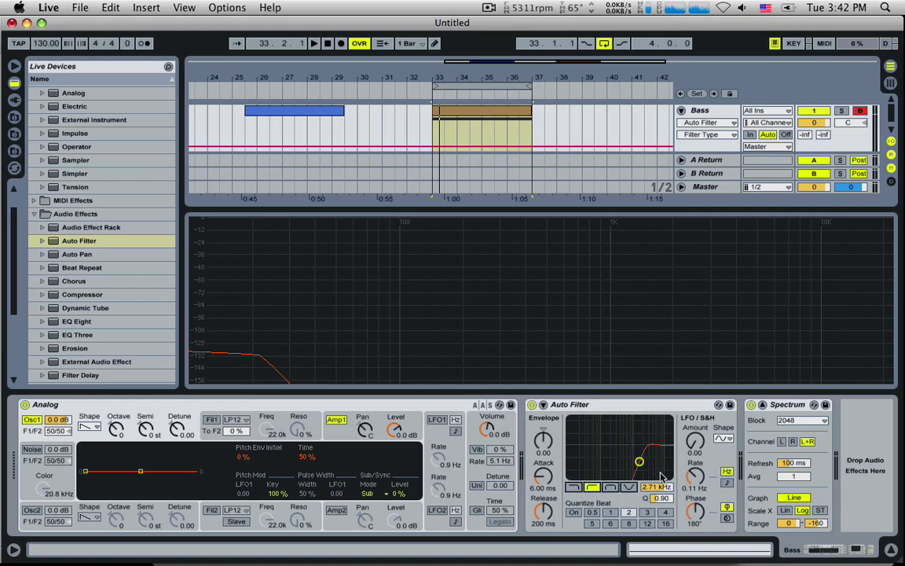
pyautogui.moveTo(660, 486); pyautogui.dragTo(659, 477)
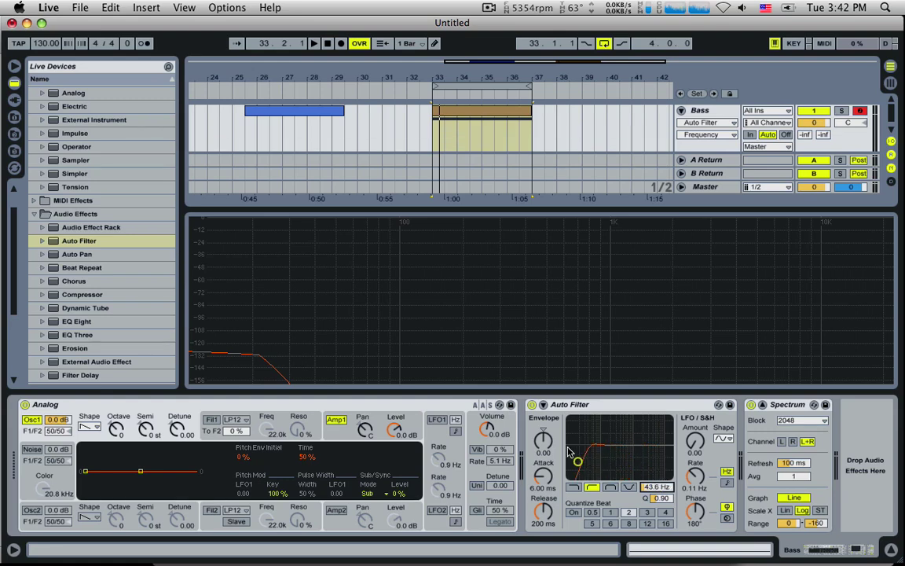
pyautogui.moveTo(655, 503); pyautogui.dragTo(655, 493)
pyautogui.press('space')
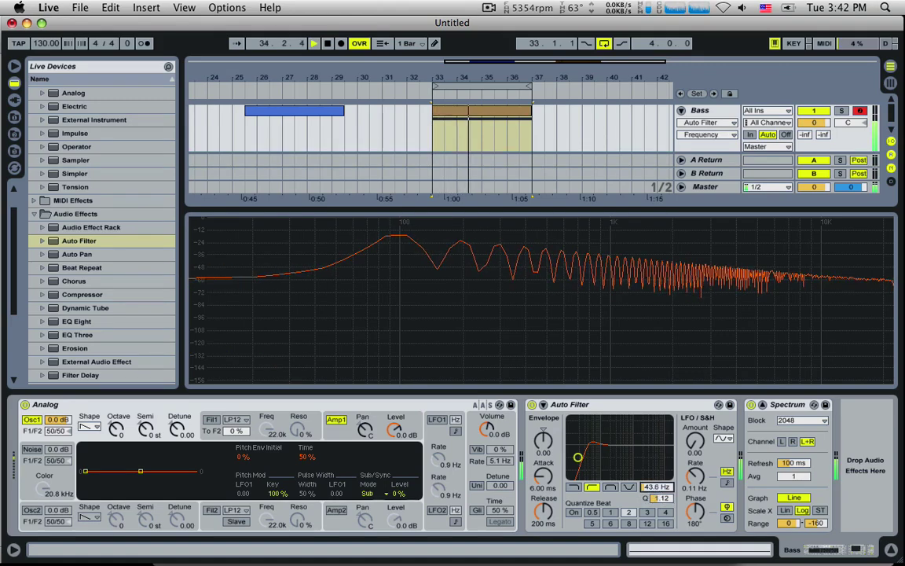
# - Sweep the high-pass cutoff up to 9.14 kHz and back down to 648 Hz while the note plays
pyautogui.moveTo(656, 488); pyautogui.dragTo(656, 390)
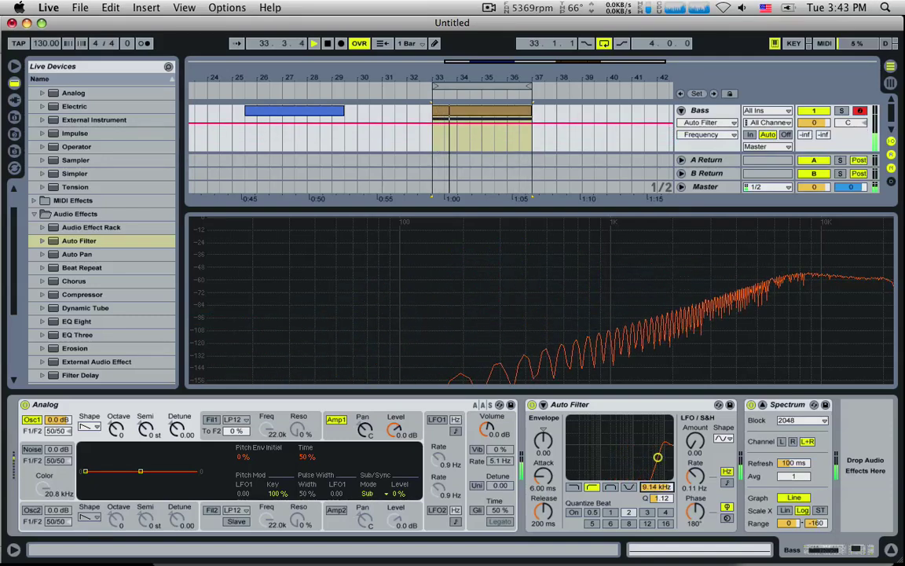
pyautogui.moveTo(656, 482); pyautogui.dragTo(612, 502)
pyautogui.click(592, 487)
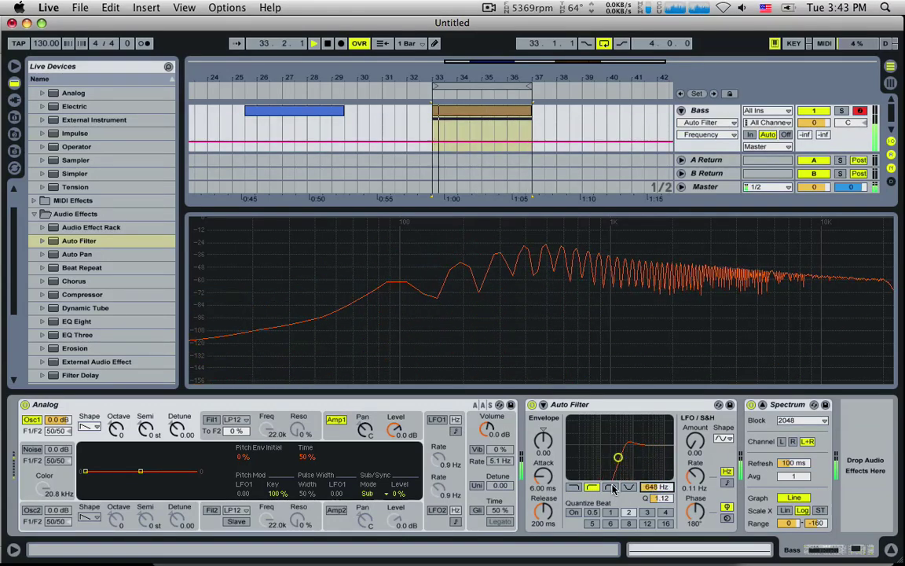
# - Audition the Auto Filter's band-pass and notch types, moving the notch from 982 Hz to 386 Hz
pyautogui.click(610, 487)
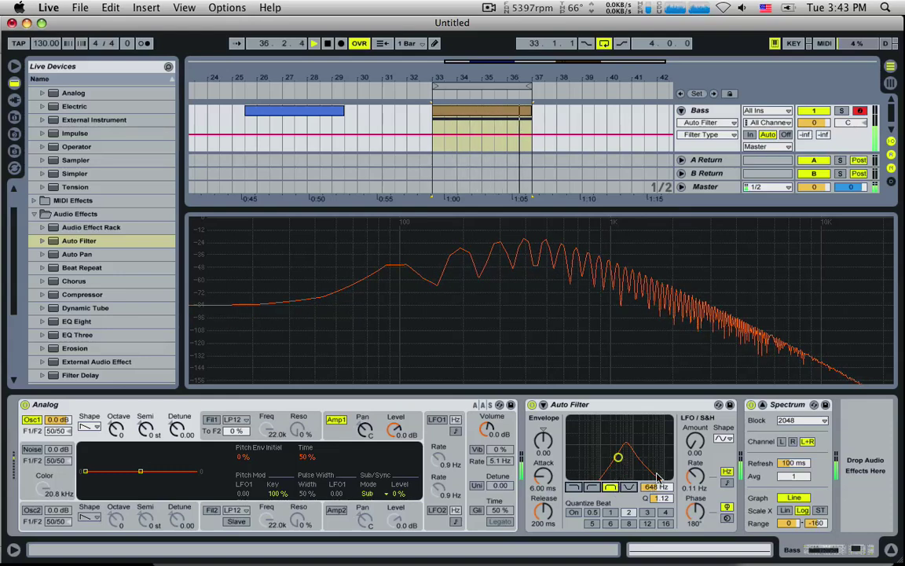
pyautogui.moveTo(654, 488)
pyautogui.mouseDown()
pyautogui.moveTo(655, 476)
pyautogui.moveTo(654, 503)
pyautogui.moveTo(654, 472)
pyautogui.moveTo(654, 484)
pyautogui.mouseUp()
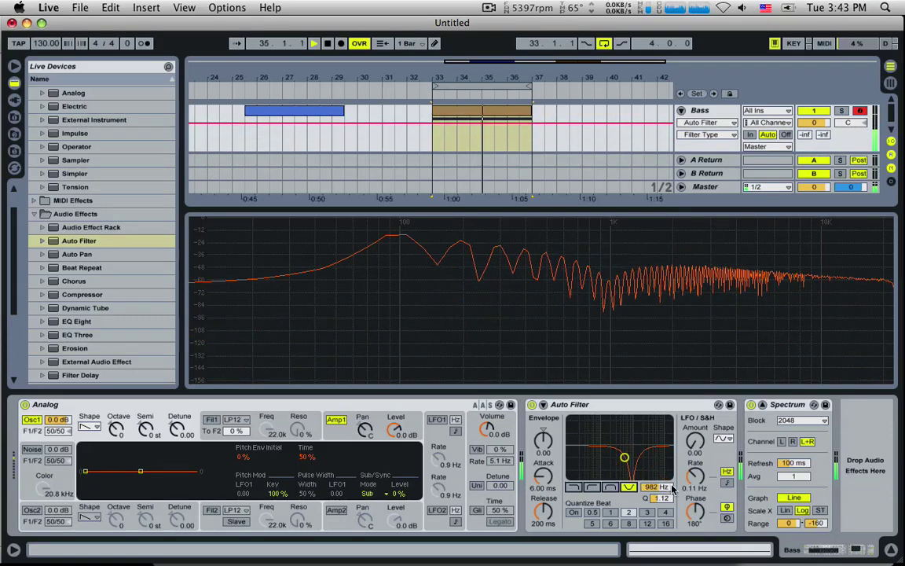
pyautogui.moveTo(643, 487); pyautogui.dragTo(656, 520)
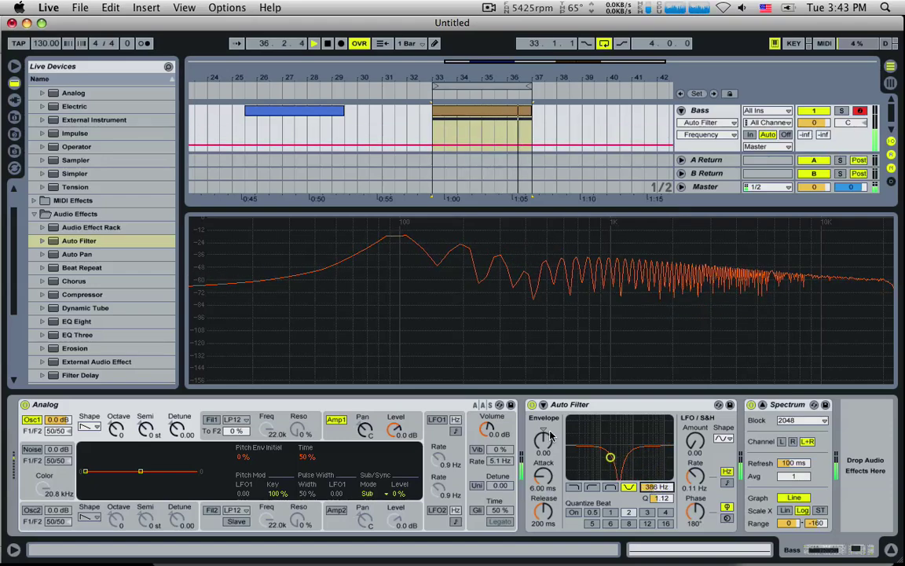
# - Stop playback and delete the Auto Filter from the Bass track
pyautogui.press('space')
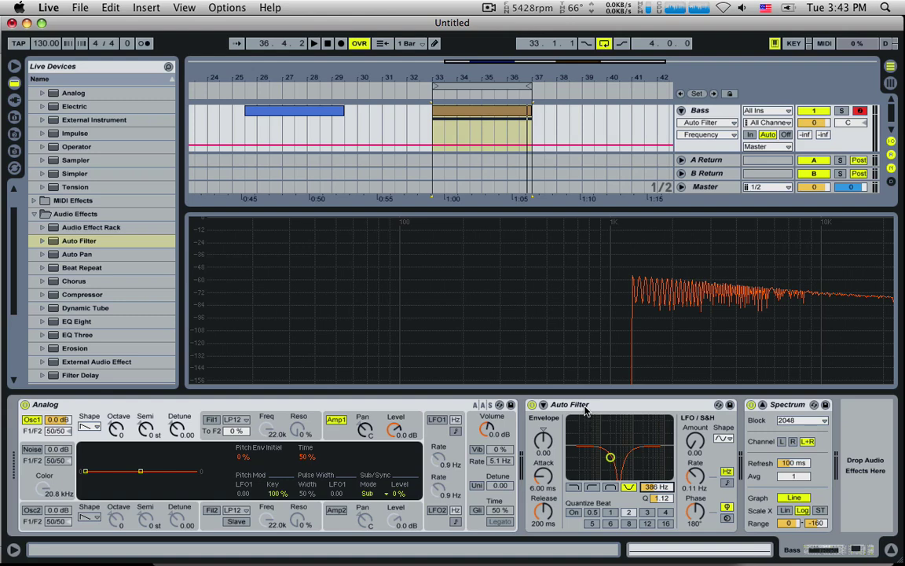
pyautogui.click(585, 406)
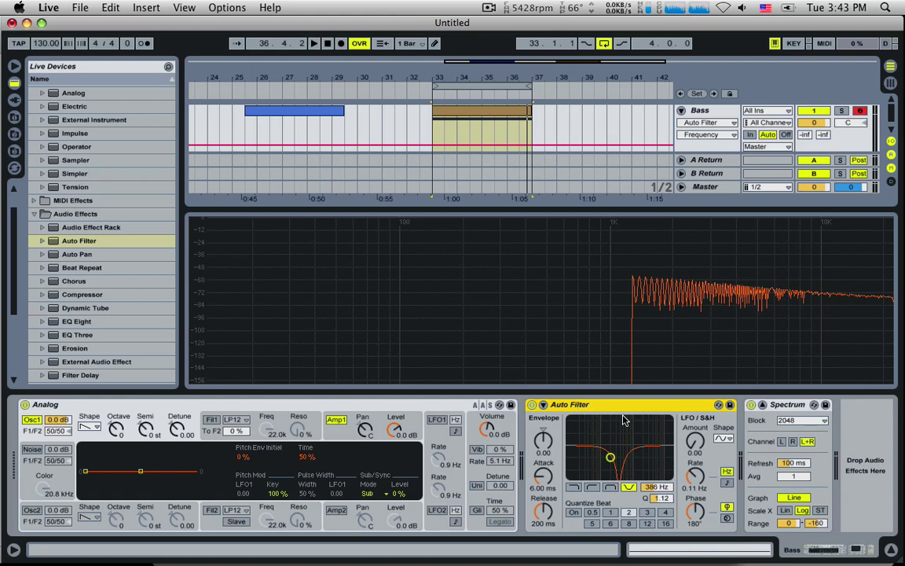
pyautogui.press('Delete')
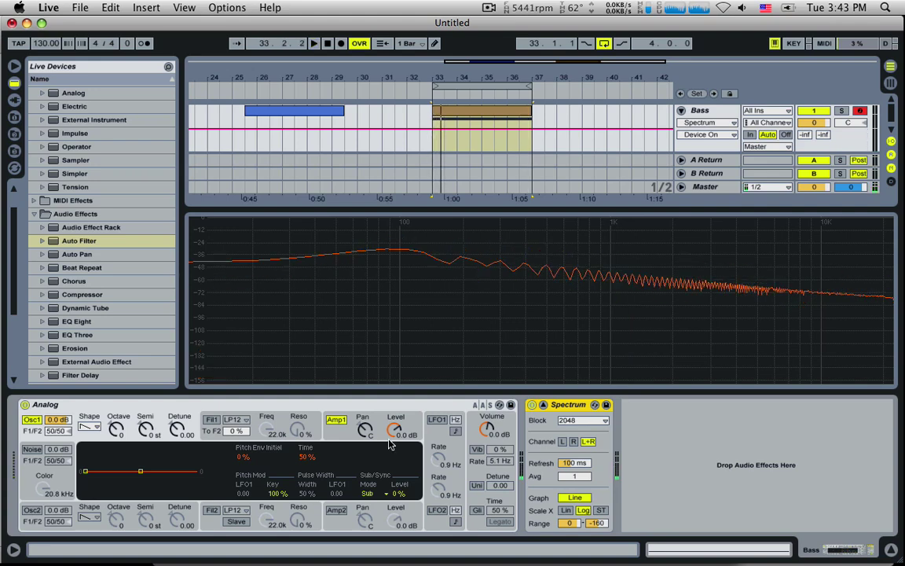
# - Show Analog's first filter settings and switch on Fil1 with the LP12 type
pyautogui.click(212, 438)
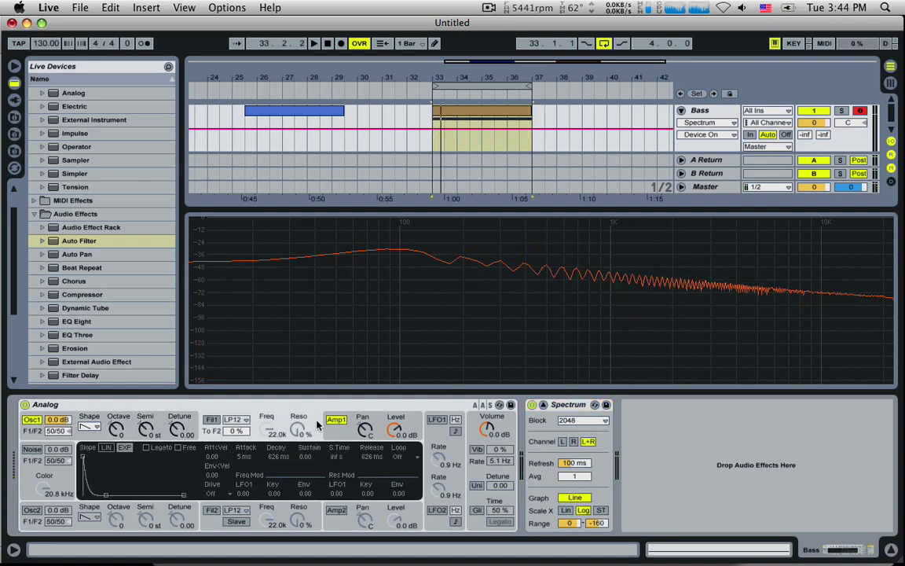
pyautogui.click(213, 423)
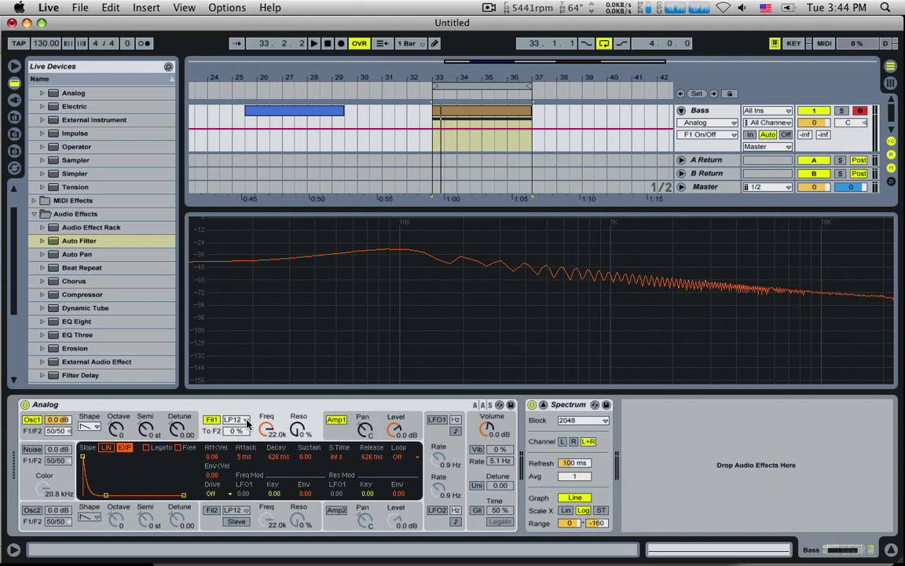
pyautogui.click(247, 421)
pyautogui.click(258, 409)
# - Sweep Fil1's frequency and resonance during playback, stopping at 2.0k with resonance at 72 %
pyautogui.press('space')
pyautogui.moveTo(266, 429); pyautogui.dragTo(266, 466)
pyautogui.moveTo(297, 429); pyautogui.dragTo(297, 366)
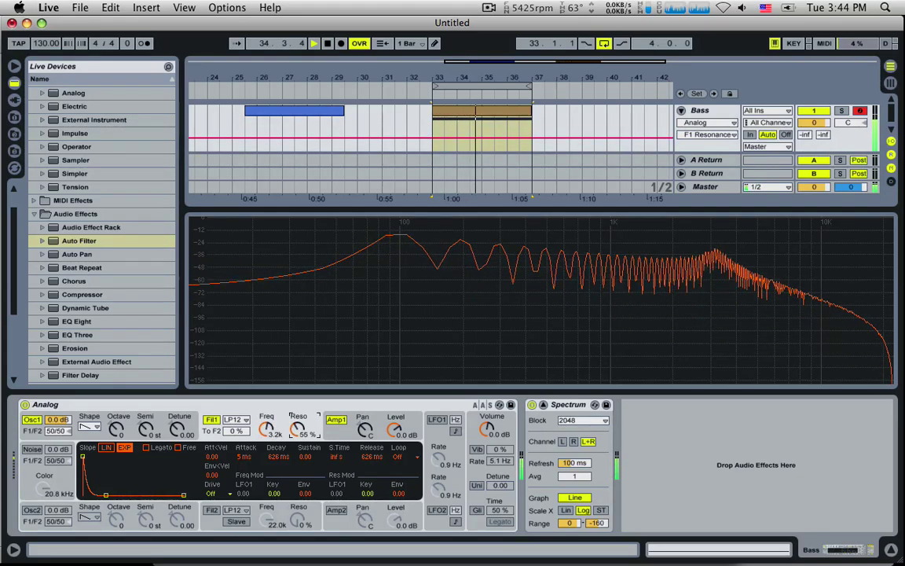
pyautogui.moveTo(265, 429); pyautogui.dragTo(291, 383)
pyautogui.press('space')
pyautogui.press('space')
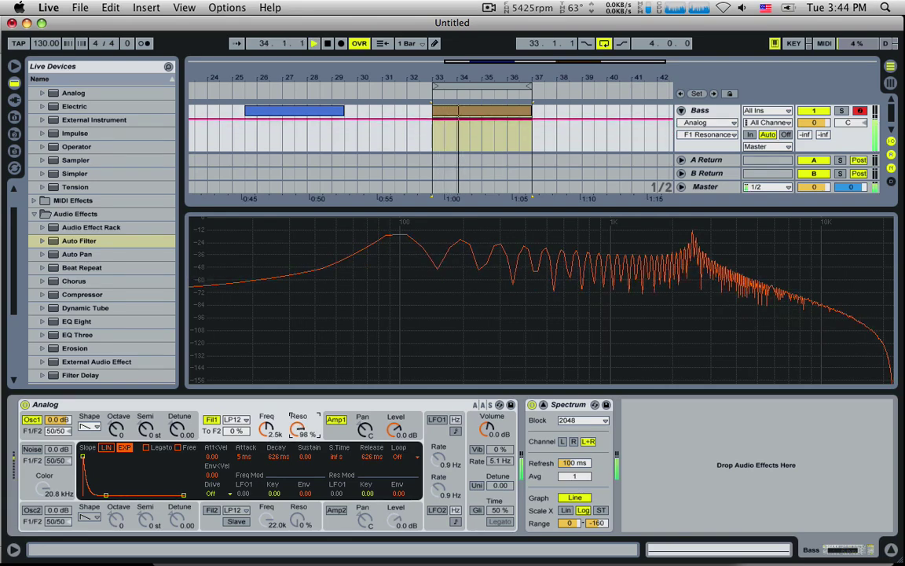
pyautogui.moveTo(267, 429); pyautogui.dragTo(267, 460)
pyautogui.moveTo(297, 430); pyautogui.dragTo(272, 403)
pyautogui.press('space')
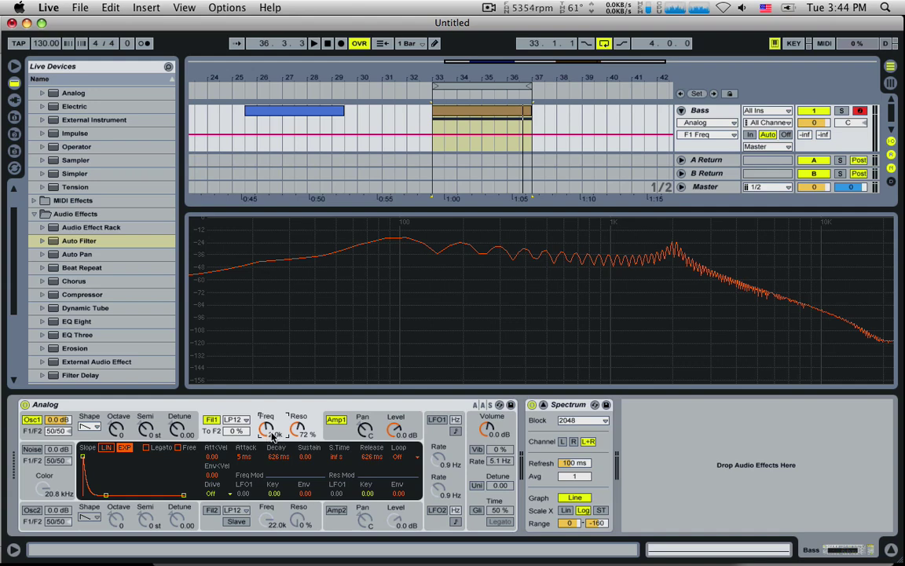
# - Try the LP24, BP6, N2P and HP12 types on Fil1 and return it to LP12
pyautogui.click(245, 422)
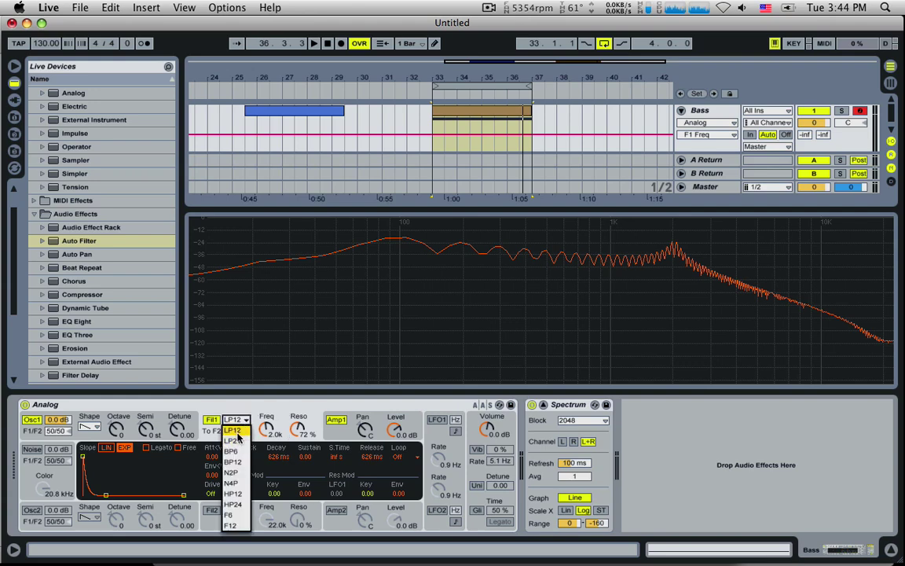
pyautogui.click(239, 432)
pyautogui.click(240, 421)
pyautogui.click(241, 440)
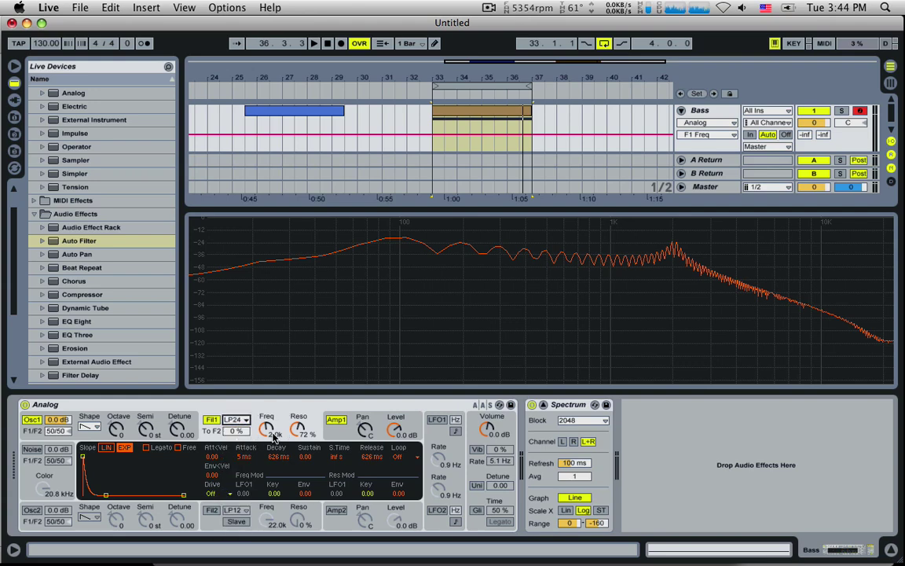
pyautogui.click(244, 423)
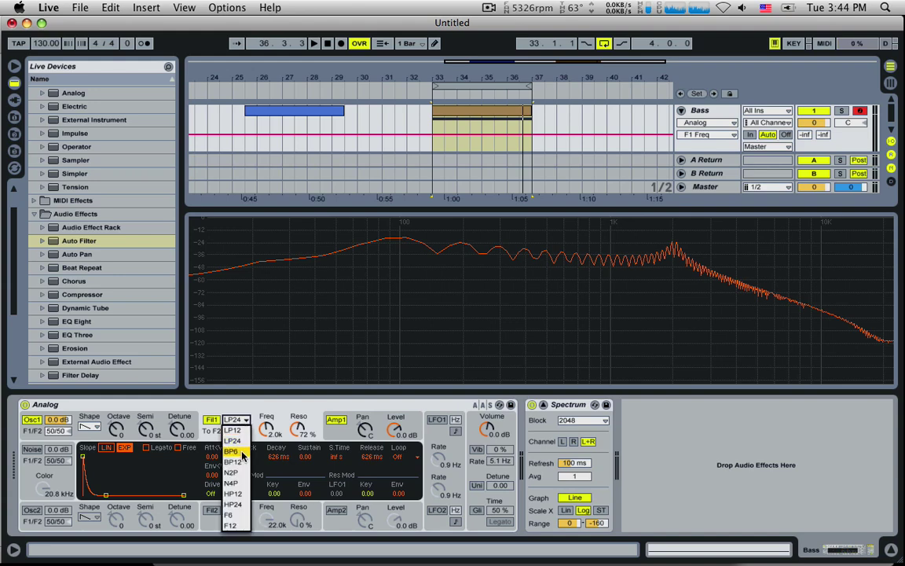
pyautogui.click(238, 453)
pyautogui.click(235, 421)
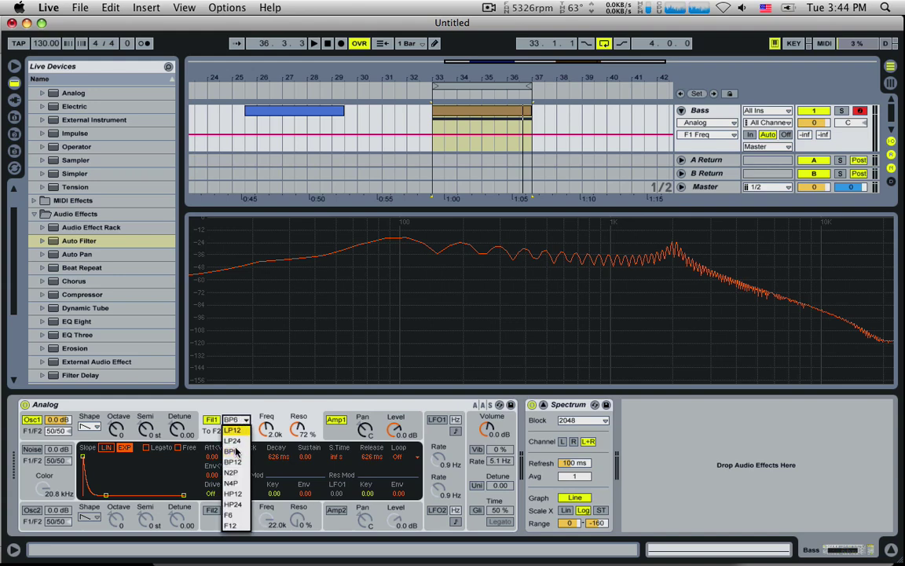
pyautogui.click(233, 474)
pyautogui.click(236, 421)
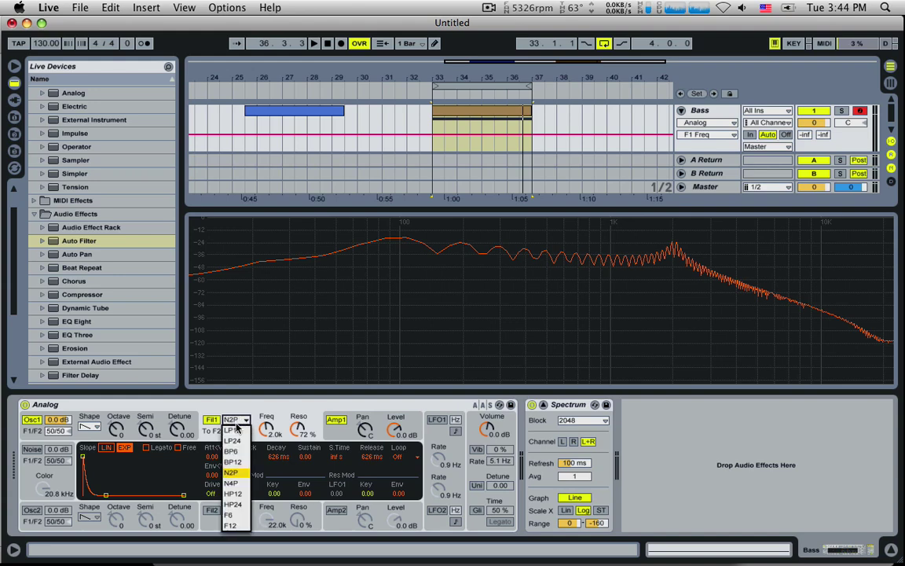
pyautogui.click(235, 493)
pyautogui.click(242, 420)
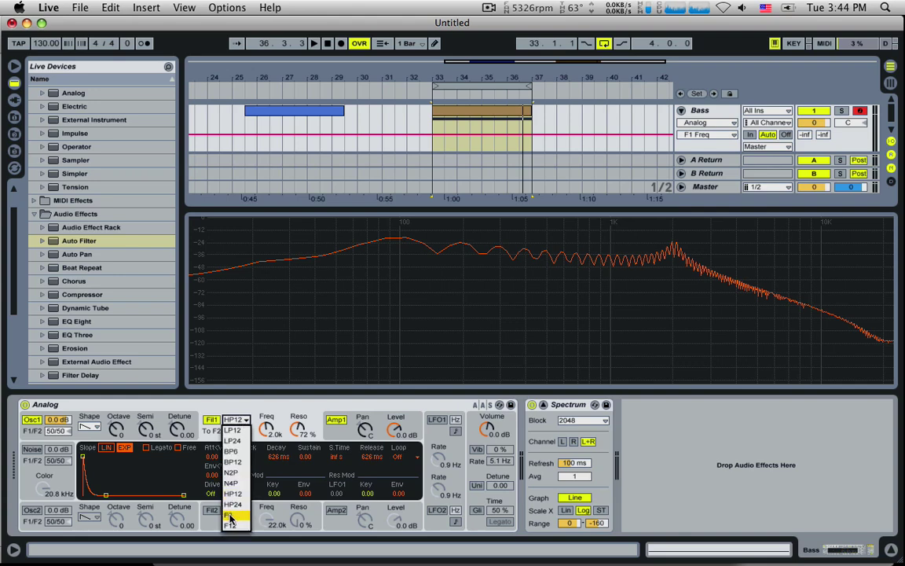
pyautogui.click(269, 421)
pyautogui.click(246, 421)
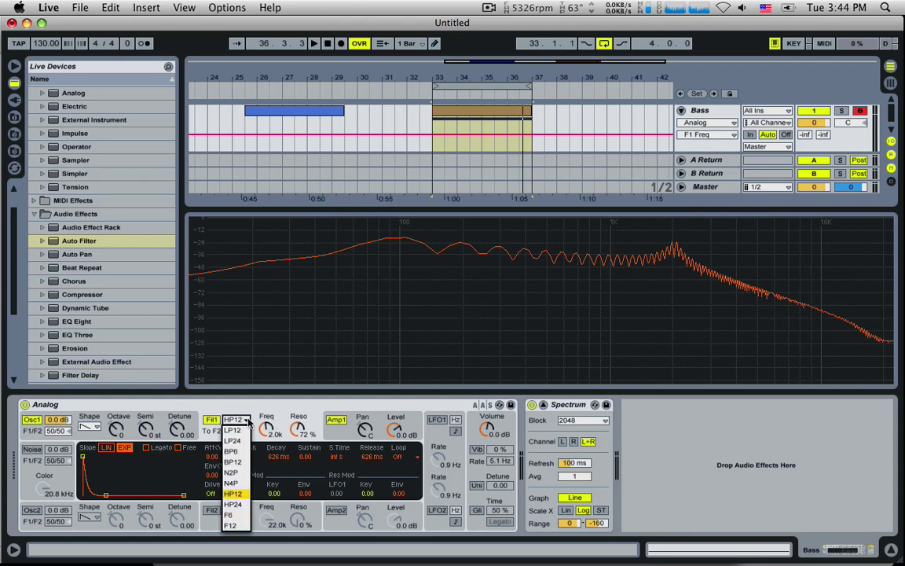
pyautogui.click(243, 431)
# - Set Fil1's resonance to 40 % and lower its frequency to 323 Hz while auditioning the note, ending with playback stopped
pyautogui.click(299, 431)
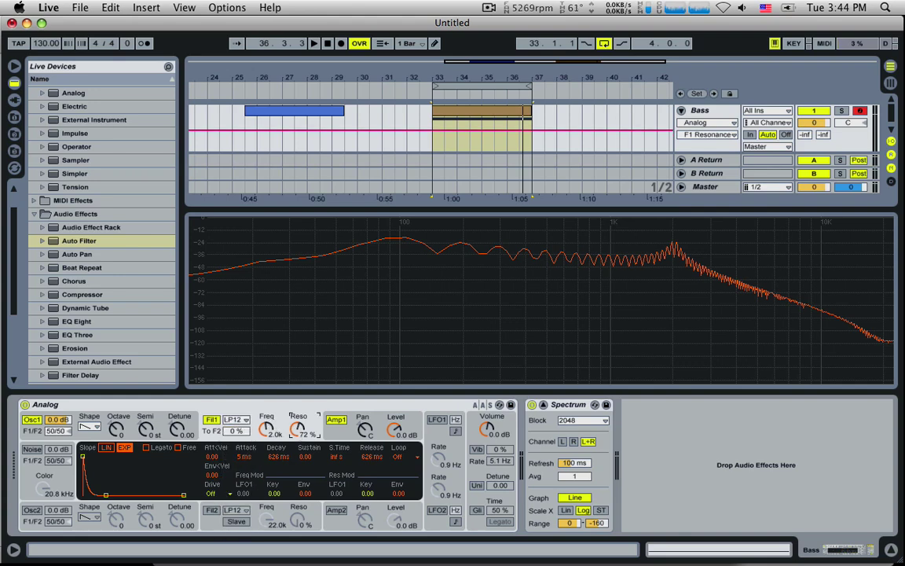
pyautogui.press('space')
pyautogui.moveTo(268, 431)
pyautogui.mouseDown()
pyautogui.moveTo(268, 483)
pyautogui.moveTo(265, 417)
pyautogui.mouseUp()
pyautogui.press('space')
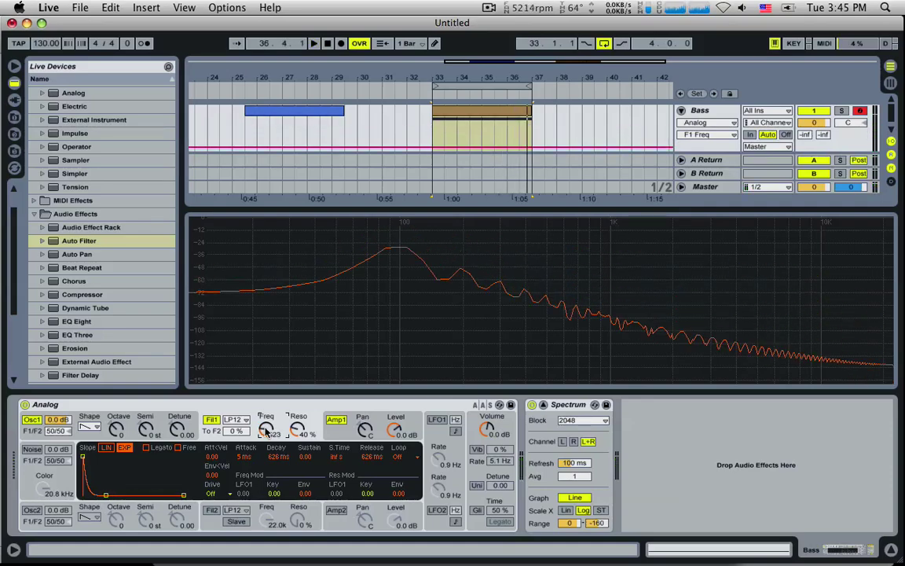
# - Set Fil1's frequency to 675 Hz while auditioning the note and delete the Spectrum device from the Bass track
pyautogui.press('space')
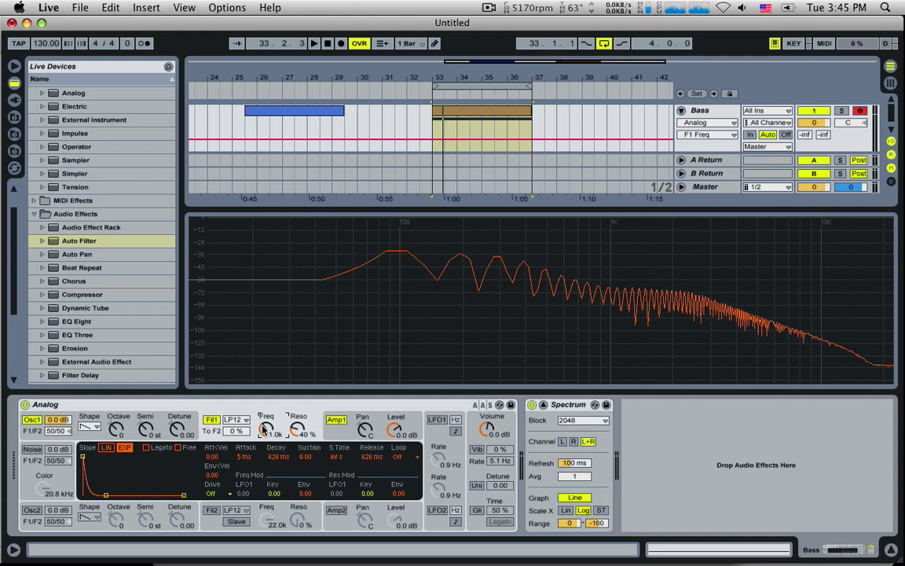
pyautogui.moveTo(266, 428)
pyautogui.mouseDown()
pyautogui.moveTo(266, 451)
pyautogui.moveTo(266, 433)
pyautogui.mouseUp()
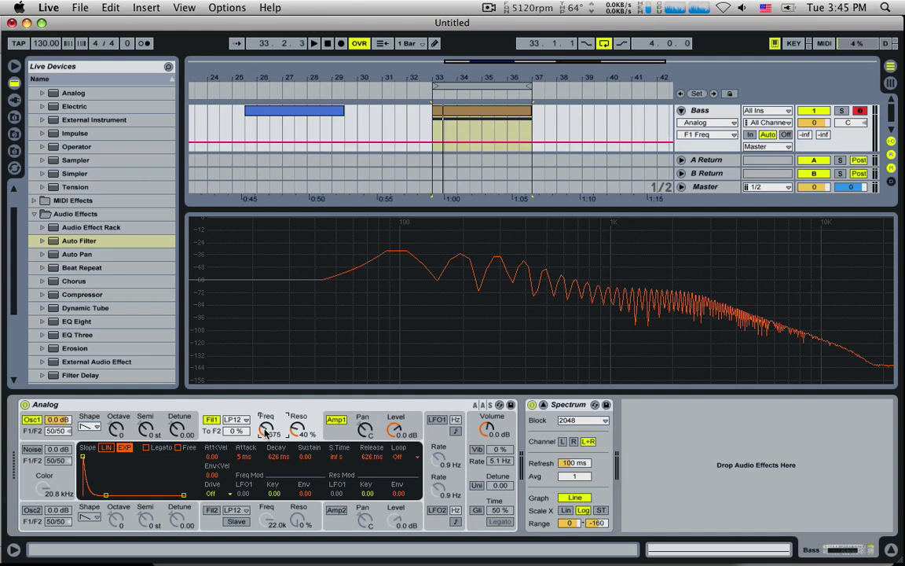
pyautogui.click(532, 404)
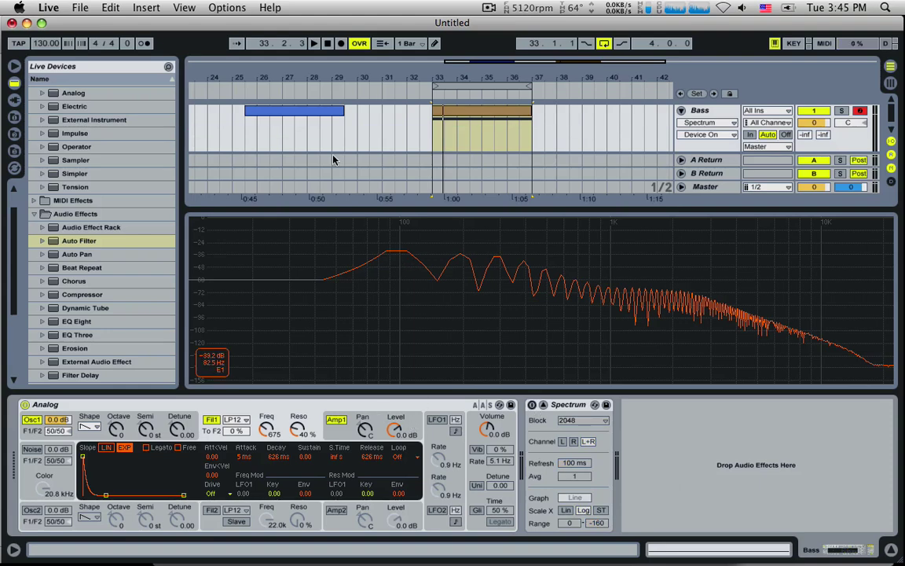
pyautogui.click(302, 111)
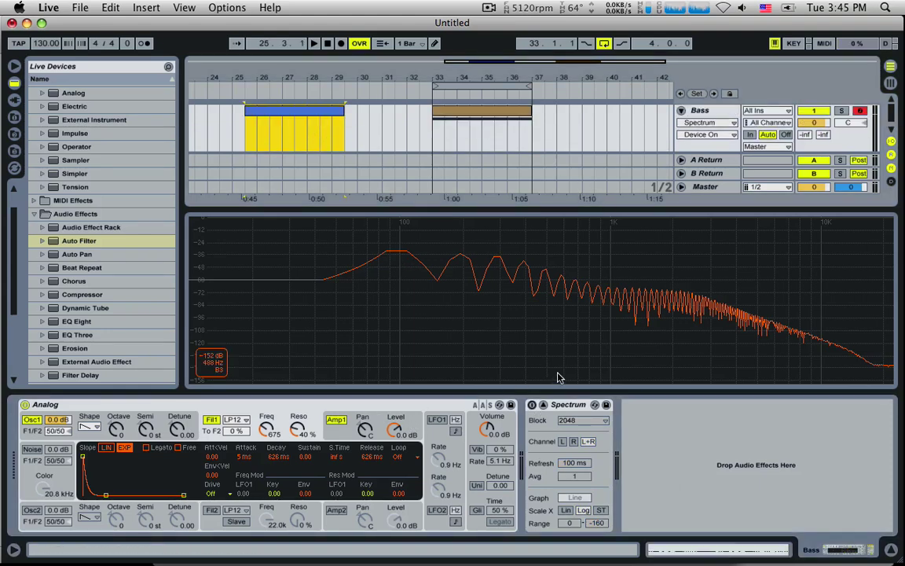
pyautogui.click(561, 409)
pyautogui.press('Delete')
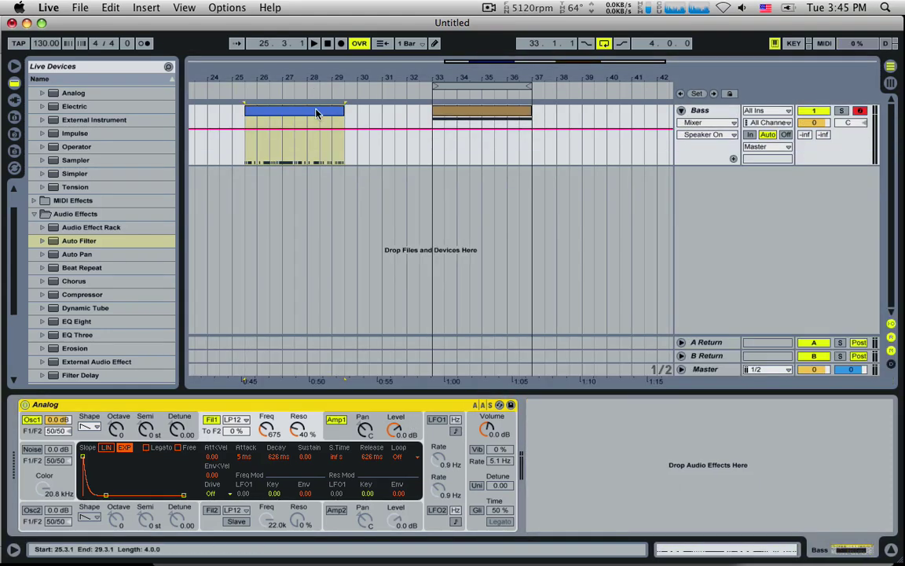
# - Move the blue clip to bar 33 over the looped clip and play it while raising Fil1's frequency to 1.4k
pyautogui.moveTo(317, 115); pyautogui.dragTo(509, 125)
pyautogui.press('space')
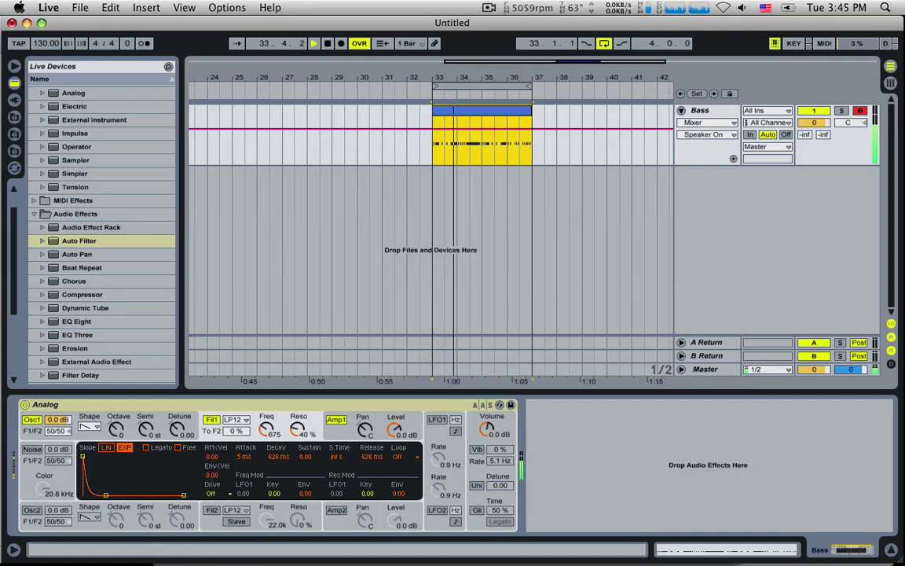
pyautogui.moveTo(266, 429)
pyautogui.mouseDown()
pyautogui.moveTo(266, 404)
pyautogui.moveTo(266, 417)
pyautogui.mouseUp()
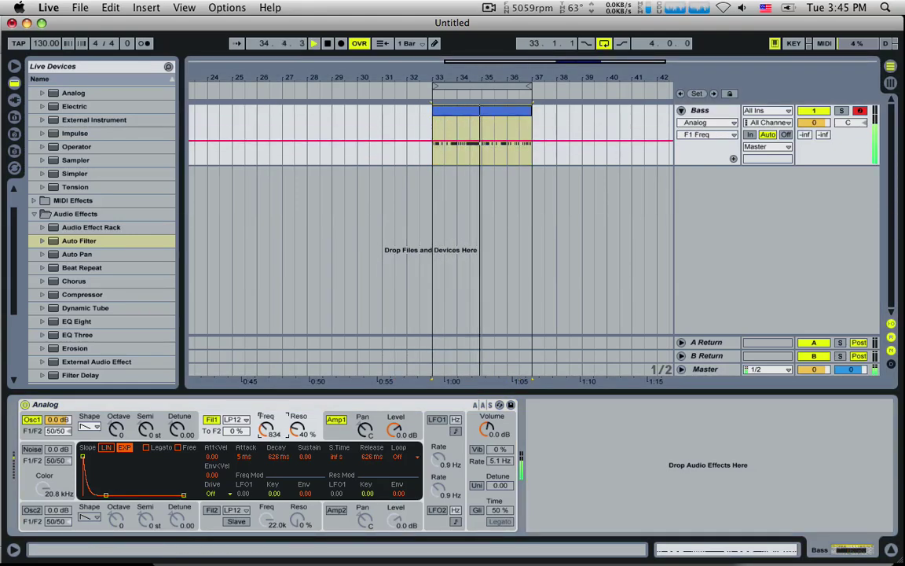
pyautogui.press('space')
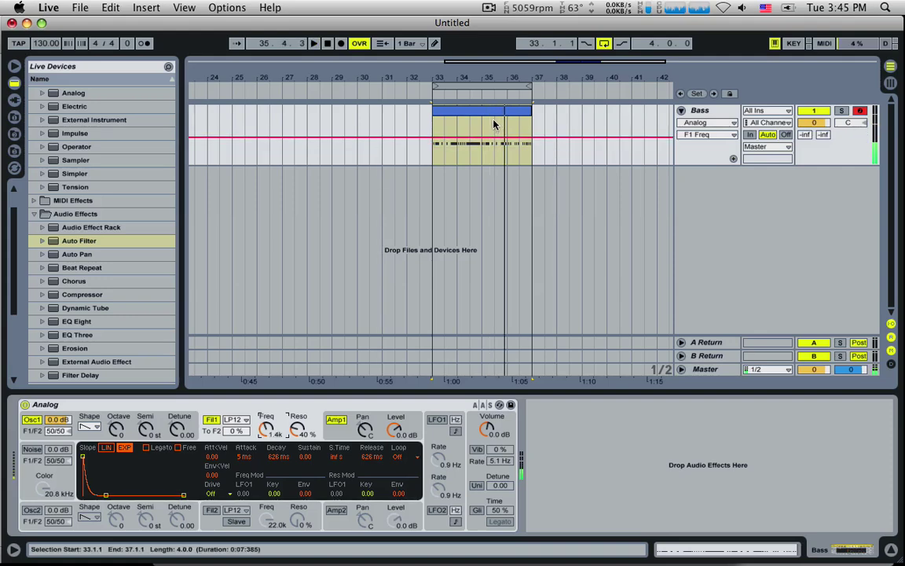
# - Lower the flat F1 Freq automation line on the Bass track to 136 Hz
pyautogui.click(462, 139)
pyautogui.moveTo(267, 430)
pyautogui.mouseDown()
pyautogui.moveTo(267, 401)
pyautogui.moveTo(267, 424)
pyautogui.mouseUp()
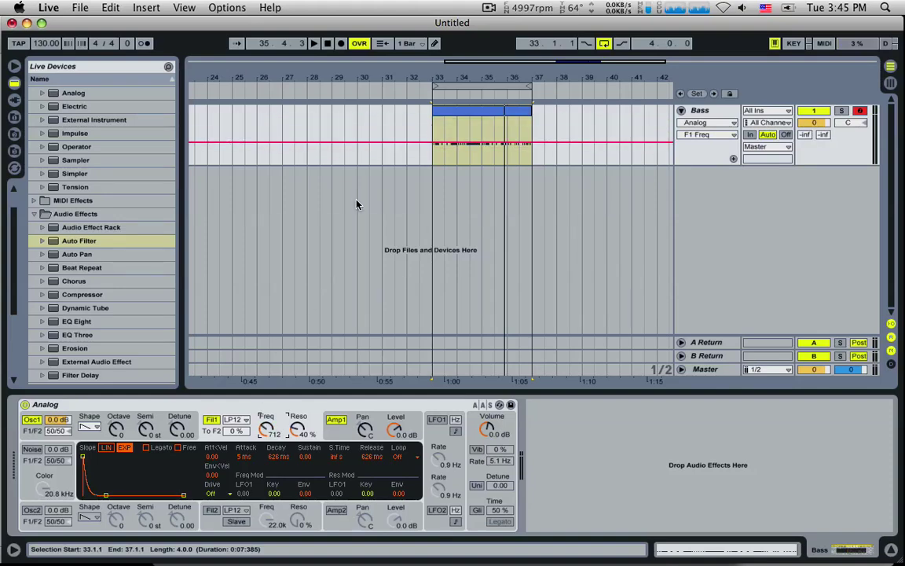
pyautogui.moveTo(456, 144)
pyautogui.mouseDown()
pyautogui.moveTo(457, 123)
pyautogui.moveTo(444, 158)
pyautogui.mouseUp()
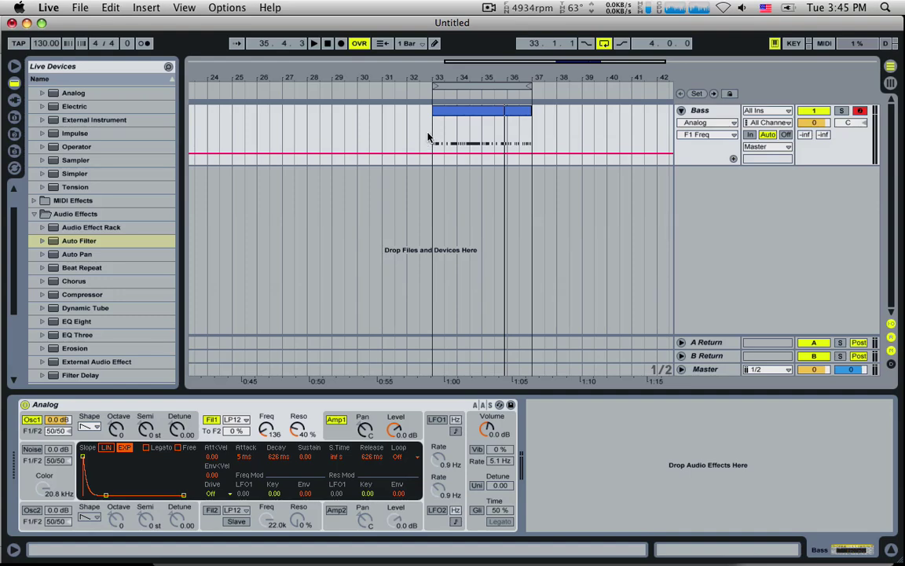
pyautogui.click(406, 137)
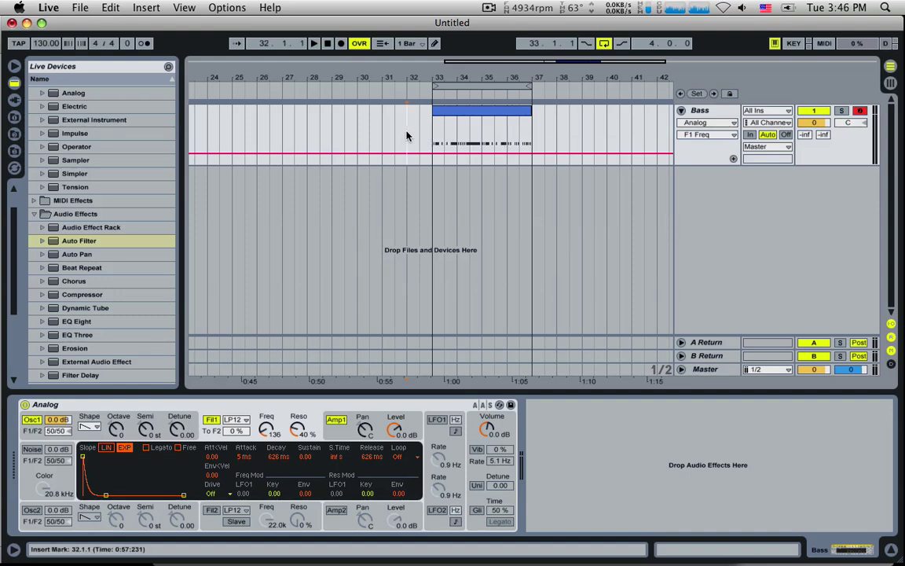
pyautogui.click(341, 44)
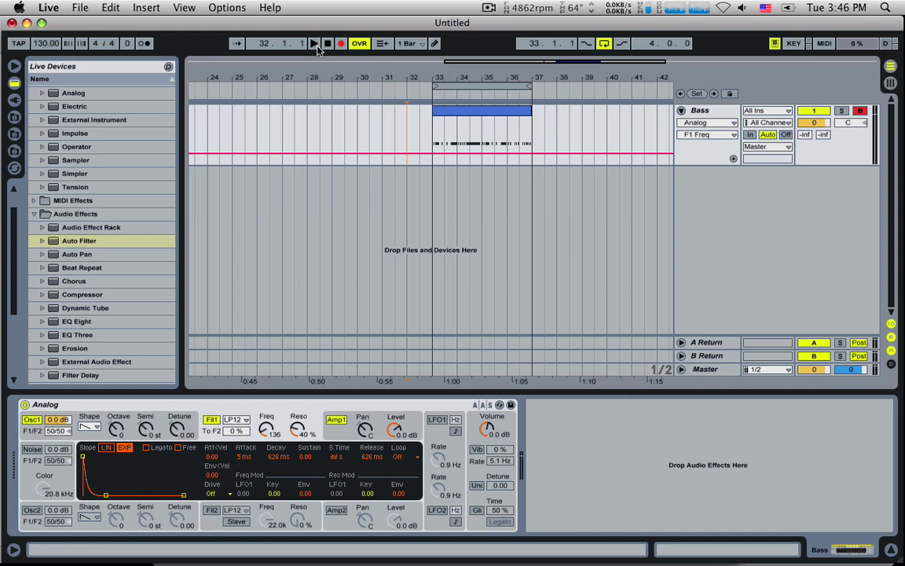
pyautogui.click(315, 44)
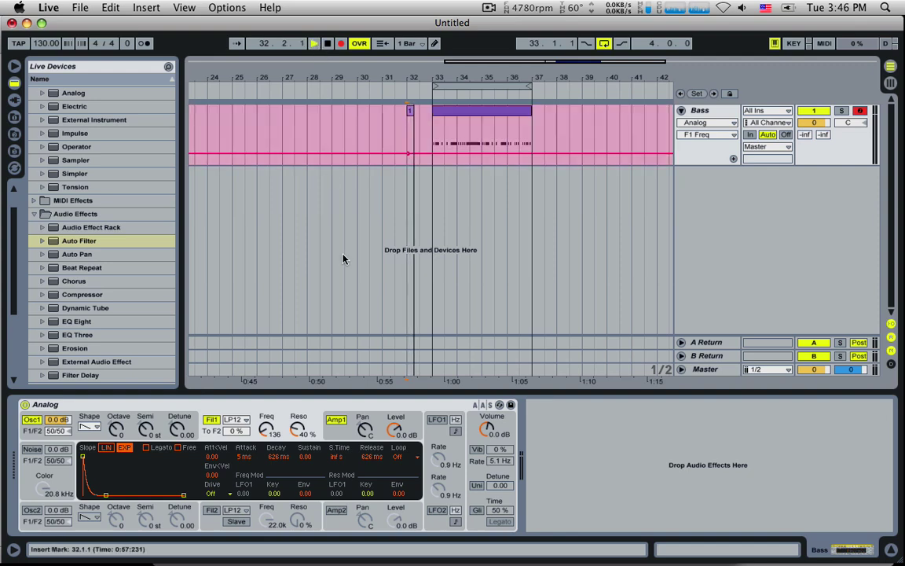
pyautogui.press('space')
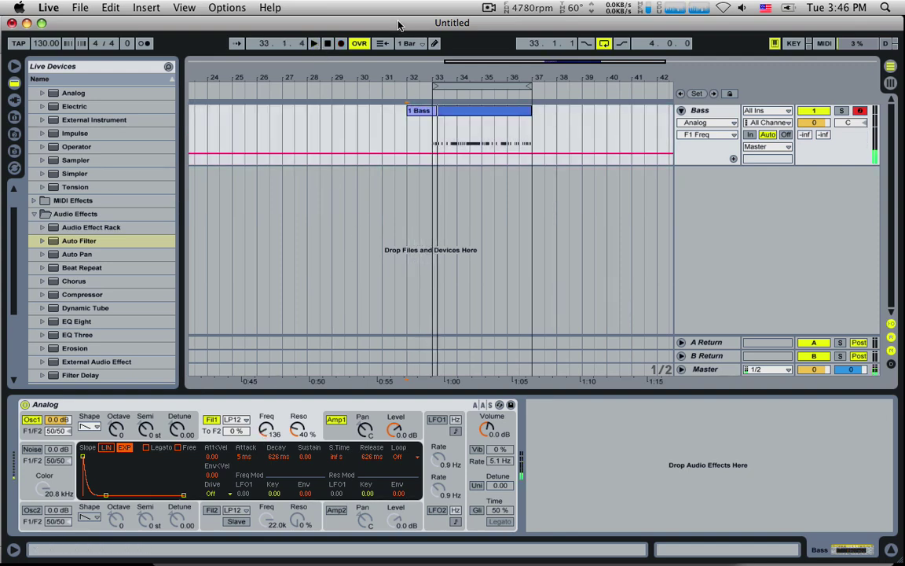
pyautogui.press('super+z')
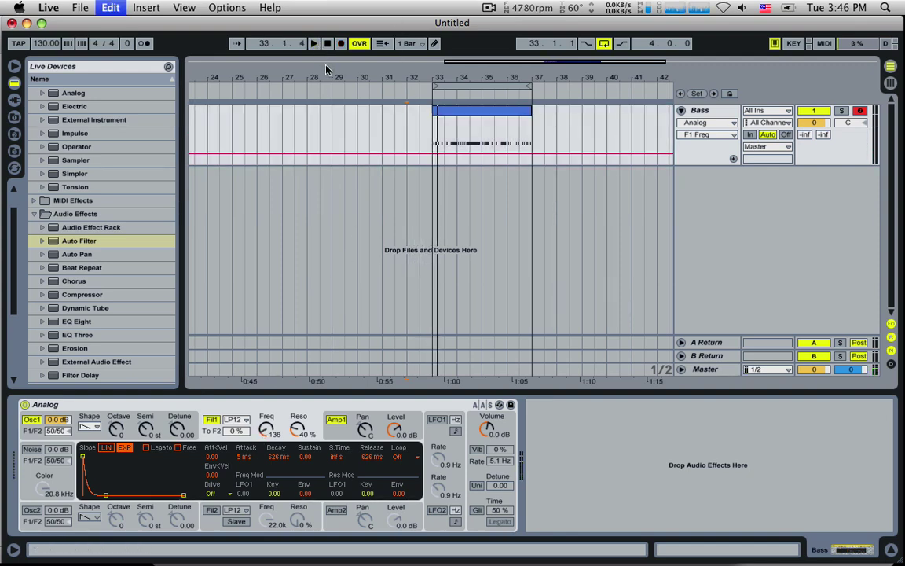
# - Disarm the Bass track, record a Fil1 frequency sweep as automation from bar 32 through the loop, and undo the overlapping pass
pyautogui.click(859, 113)
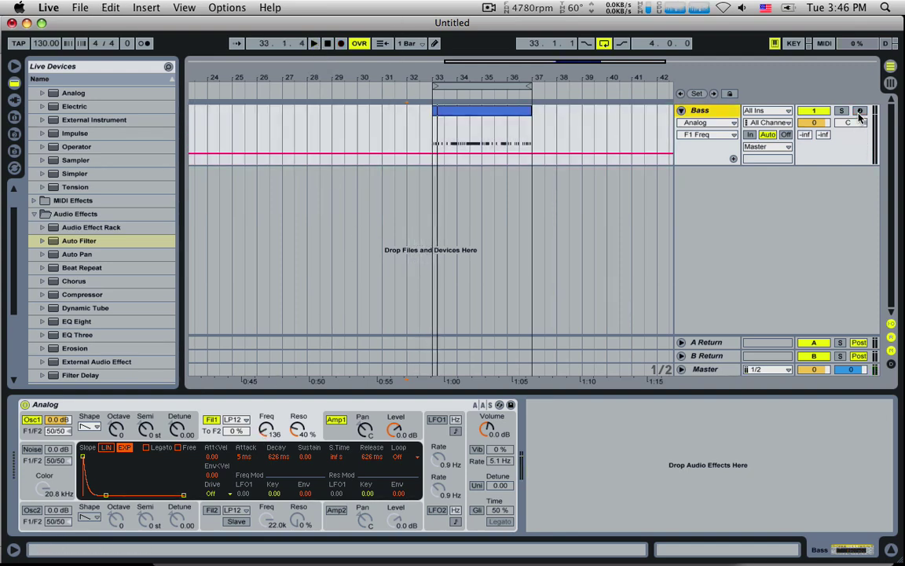
pyautogui.click(330, 43)
pyautogui.click(340, 43)
pyautogui.click(402, 113)
pyautogui.press('space')
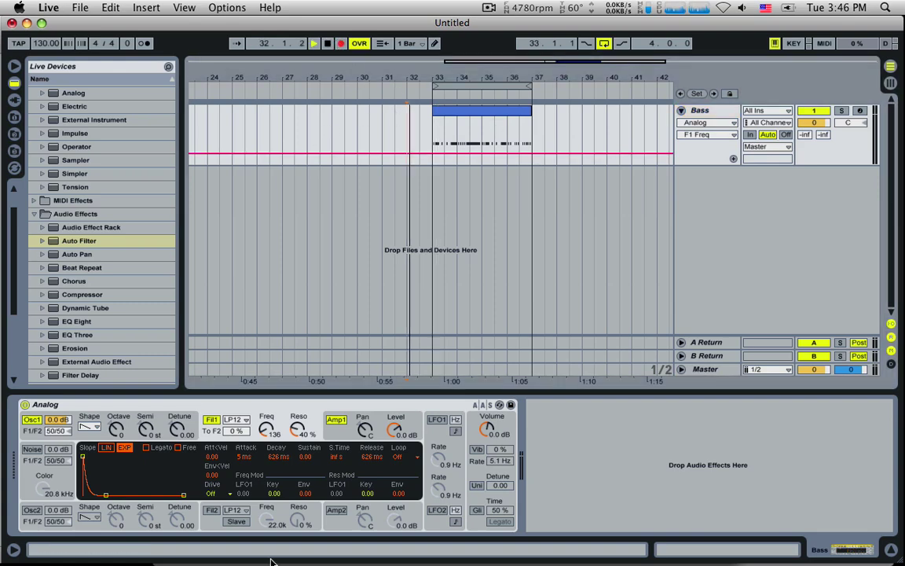
pyautogui.moveTo(265, 428)
pyautogui.mouseDown()
pyautogui.moveTo(266, 353)
pyautogui.moveTo(266, 417)
pyautogui.moveTo(265, 357)
pyautogui.moveTo(265, 412)
pyautogui.moveTo(266, 365)
pyautogui.mouseUp()
pyautogui.press('space')
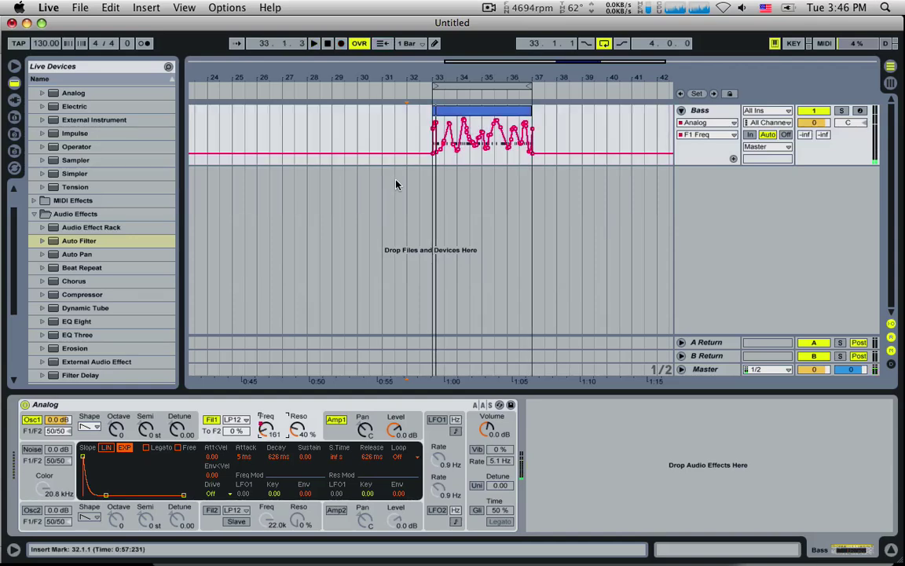
pyautogui.press('super+z')
# - Play back the recorded F1 Freq automation from bar 33 and delete it between 32.4.1 and 37.2.1
pyautogui.click(433, 128)
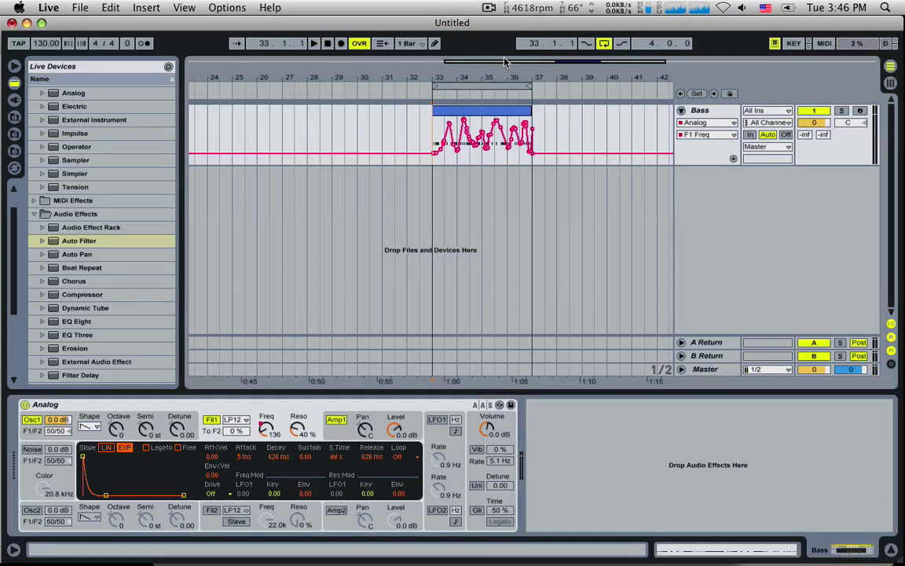
pyautogui.moveTo(506, 62); pyautogui.dragTo(424, 123)
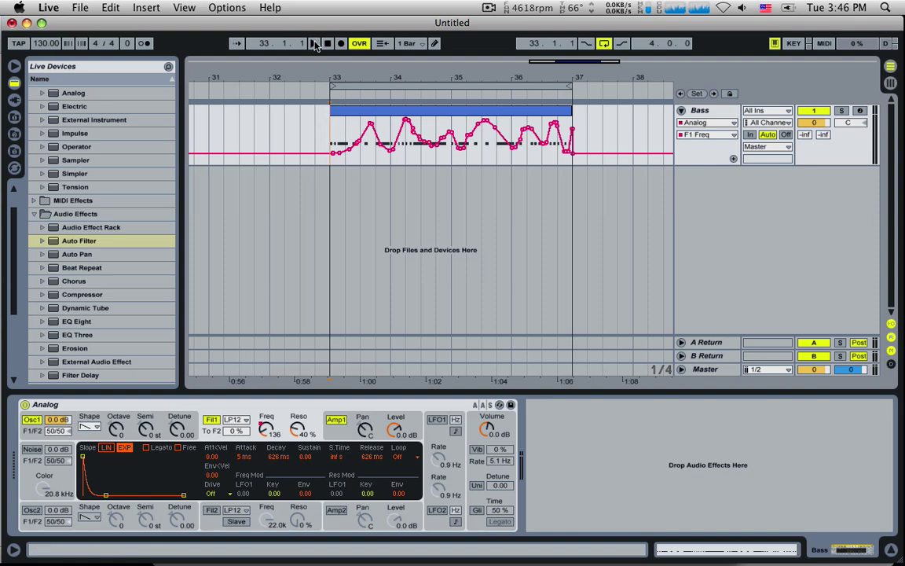
pyautogui.click(314, 44)
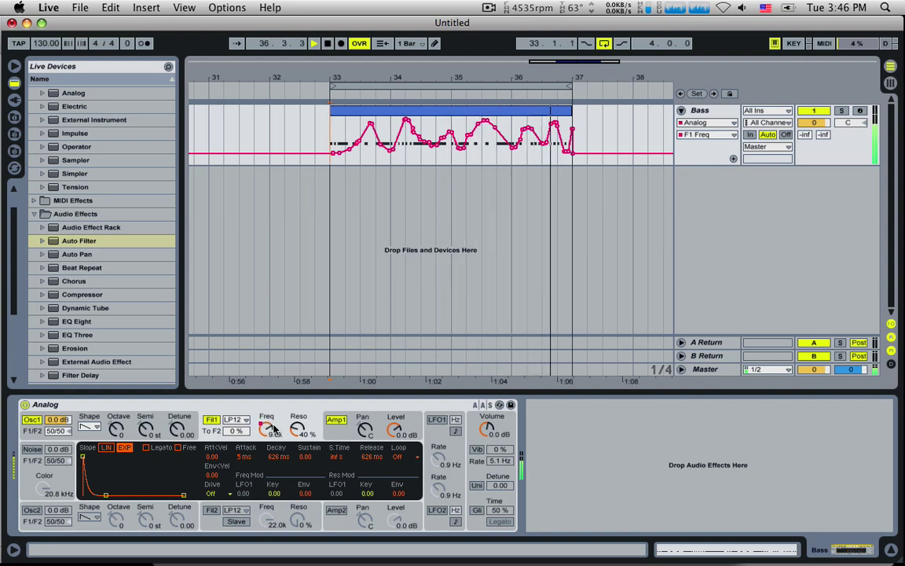
pyautogui.press('space')
pyautogui.press('super+z')
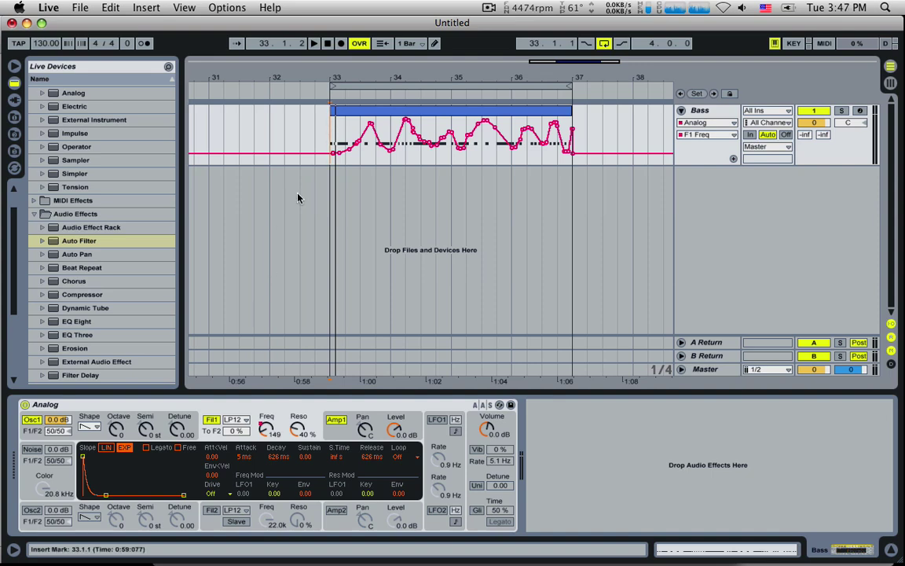
pyautogui.moveTo(331, 150); pyautogui.dragTo(308, 150)
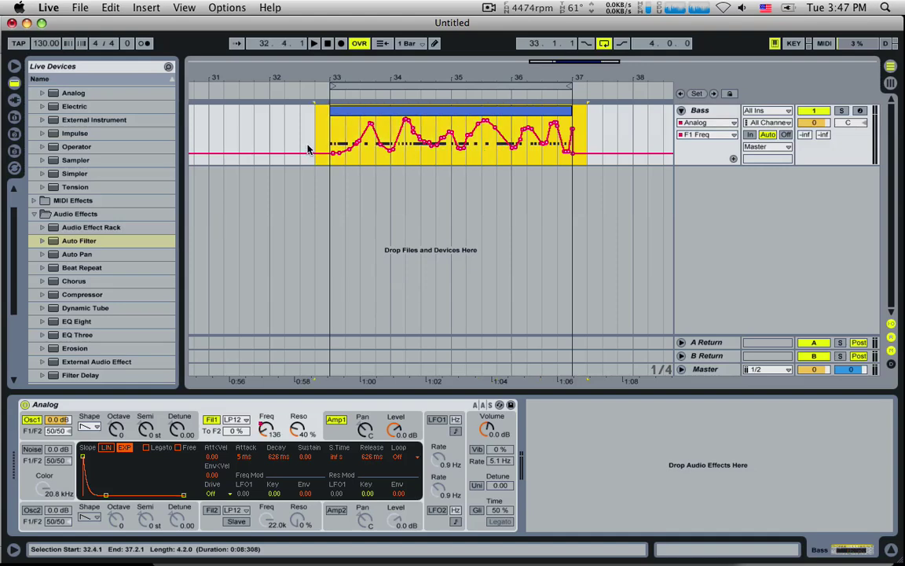
pyautogui.press('Delete')
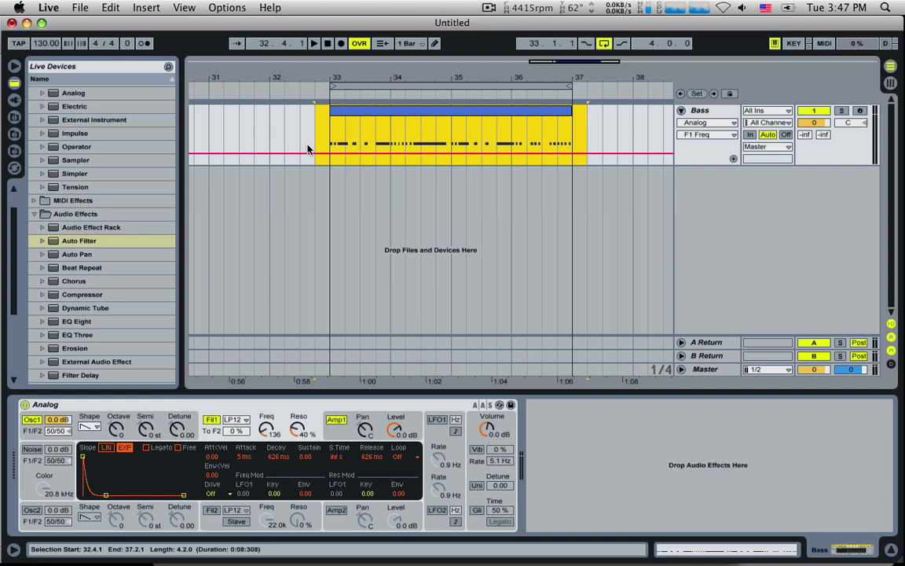
# - Raise the F1 Freq line to 2.0k and lower it over only the sixteenth note starting at 33.1.2
pyautogui.moveTo(547, 65)
pyautogui.mouseDown()
pyautogui.moveTo(555, 136)
pyautogui.moveTo(219, 154)
pyautogui.moveTo(265, 135)
pyautogui.moveTo(264, 165)
pyautogui.moveTo(265, 123)
pyautogui.moveTo(265, 156)
pyautogui.moveTo(265, 129)
pyautogui.moveTo(290, 152)
pyautogui.mouseUp()
pyautogui.click(265, 156)
pyautogui.press('space')
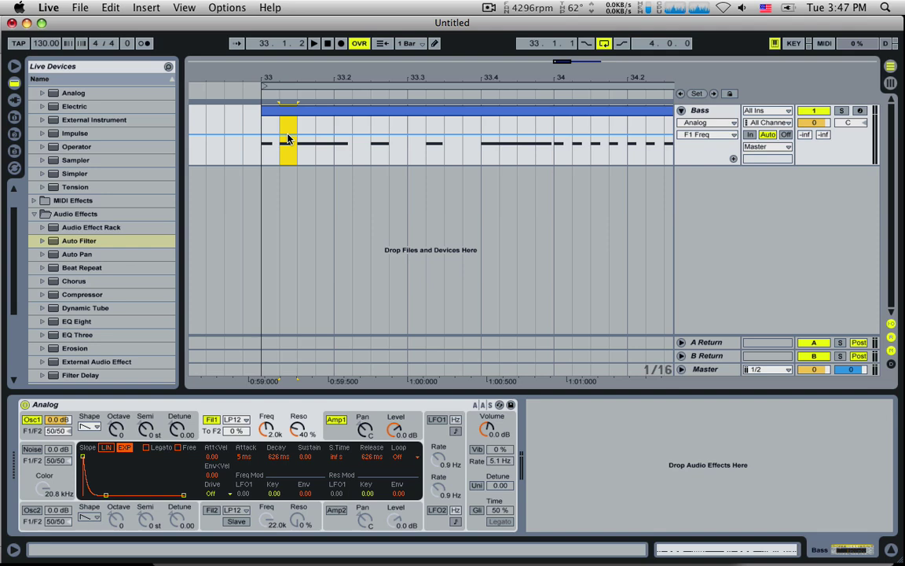
pyautogui.click(288, 135)
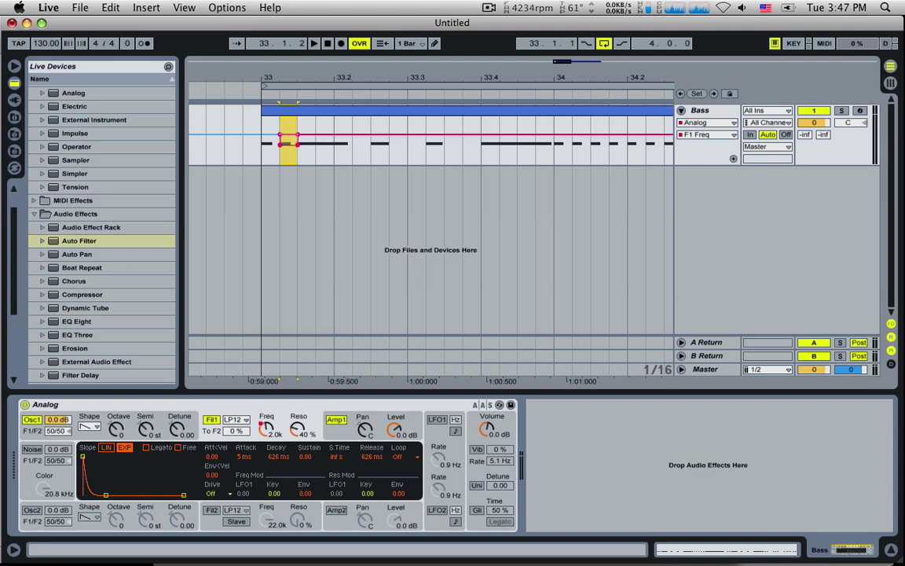
# - Audition the stepped F1 Freq automation repeatedly from 33.1.1, stopping playback at the end
pyautogui.click(260, 146)
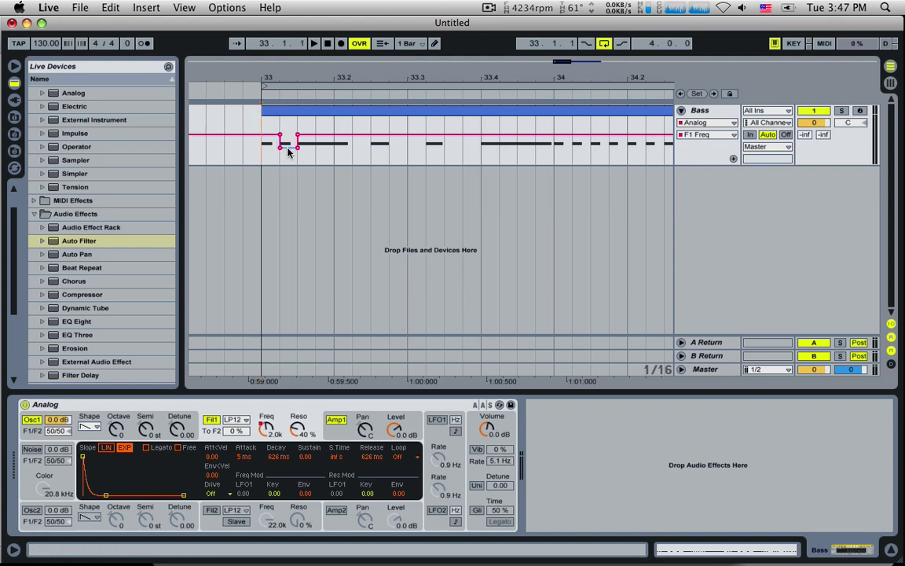
pyautogui.press('space')
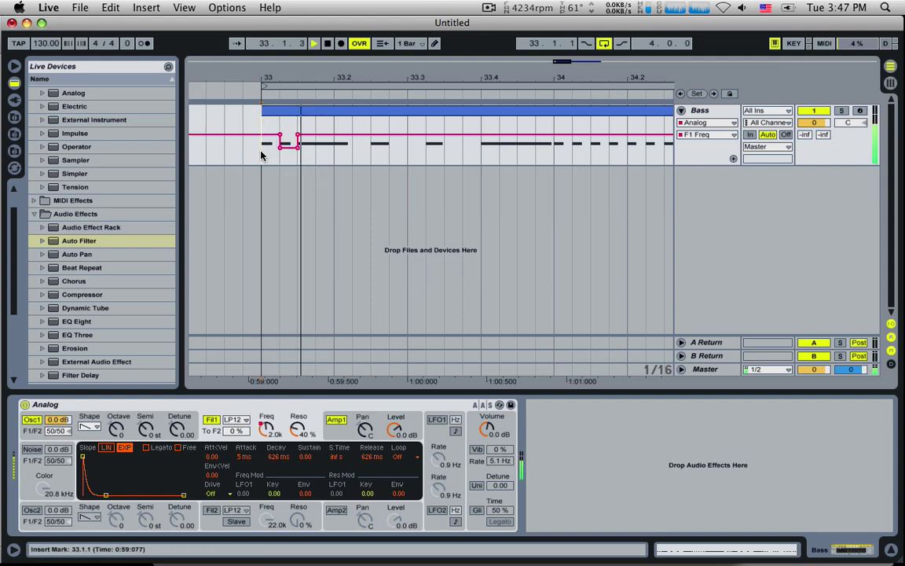
pyautogui.press('space')
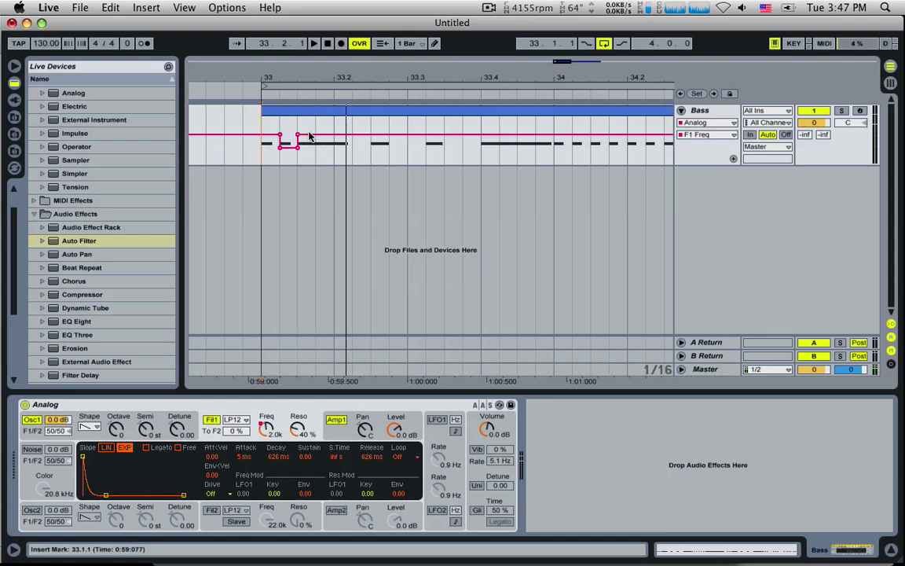
pyautogui.press('space')
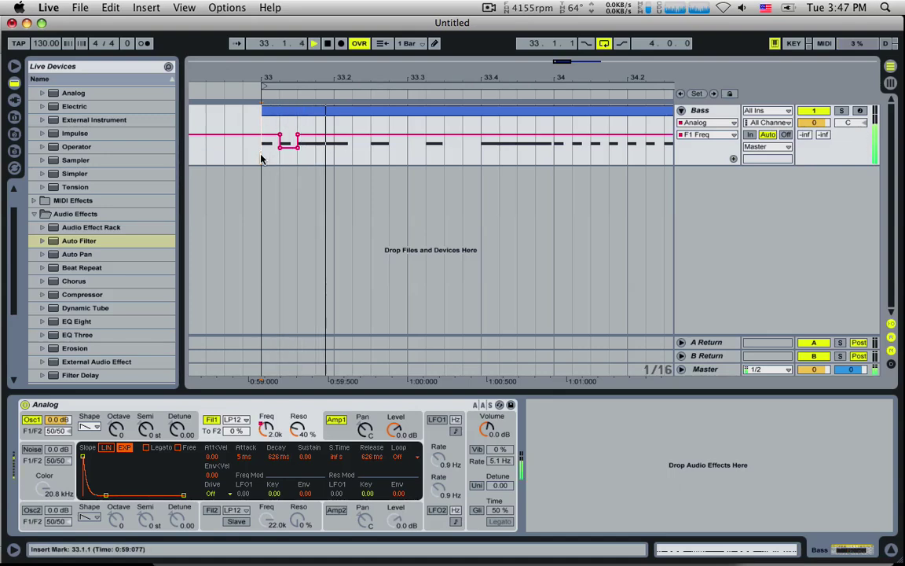
pyautogui.press('space')
pyautogui.press('space')
pyautogui.press('space')
pyautogui.press('space')
pyautogui.press('space')
pyautogui.press('space')
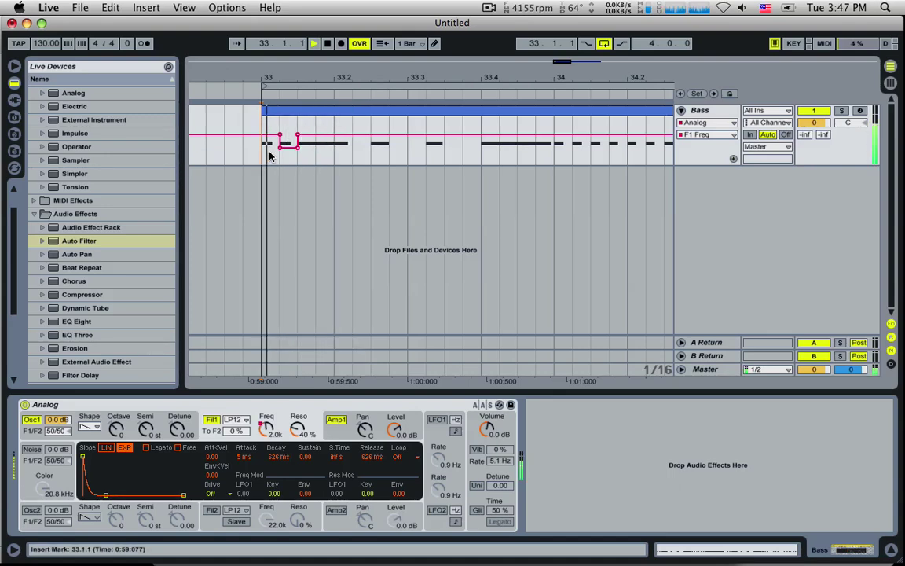
pyautogui.press('space')
# - Lower the F1 Freq automation to 754 Hz over the long note from 33.1.3 to 33.2.2
pyautogui.moveTo(352, 153); pyautogui.dragTo(303, 153)
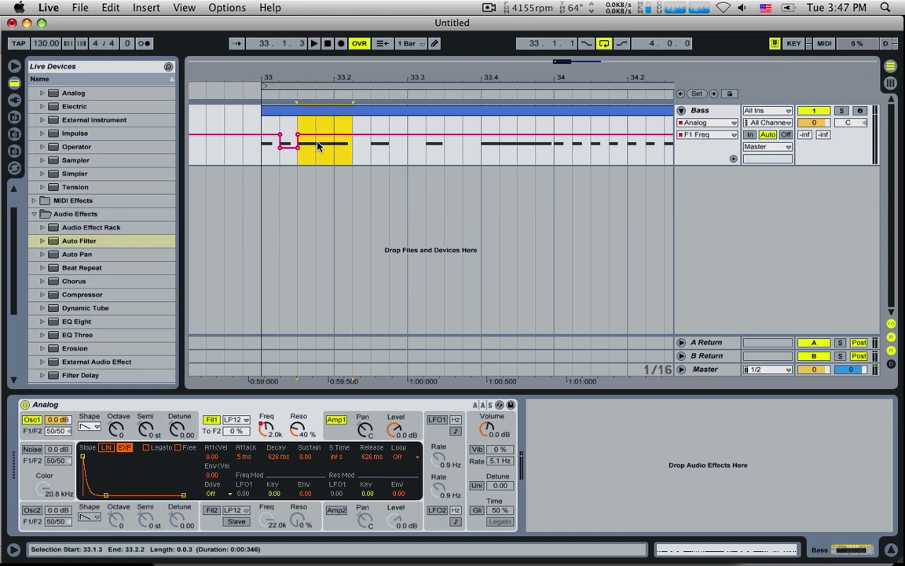
pyautogui.moveTo(319, 139); pyautogui.dragTo(320, 145)
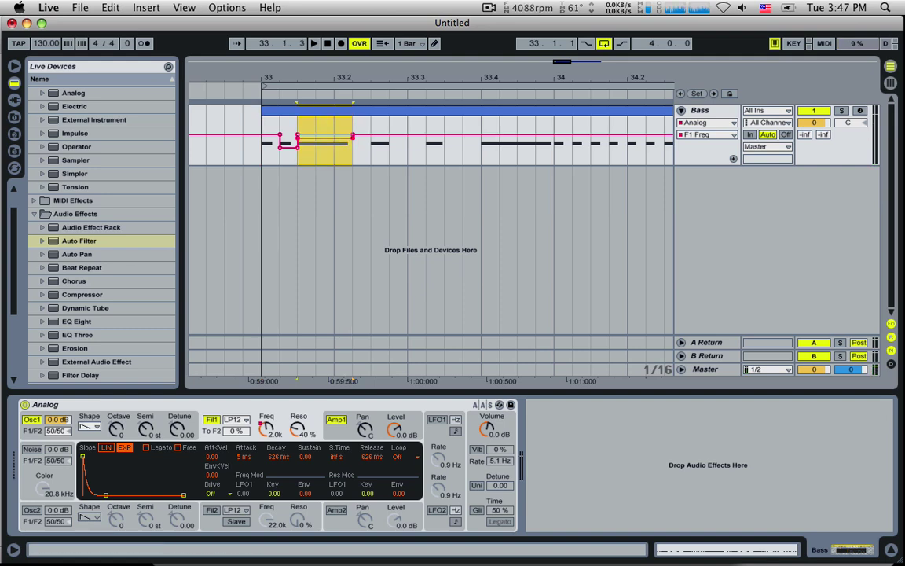
pyautogui.click(334, 152)
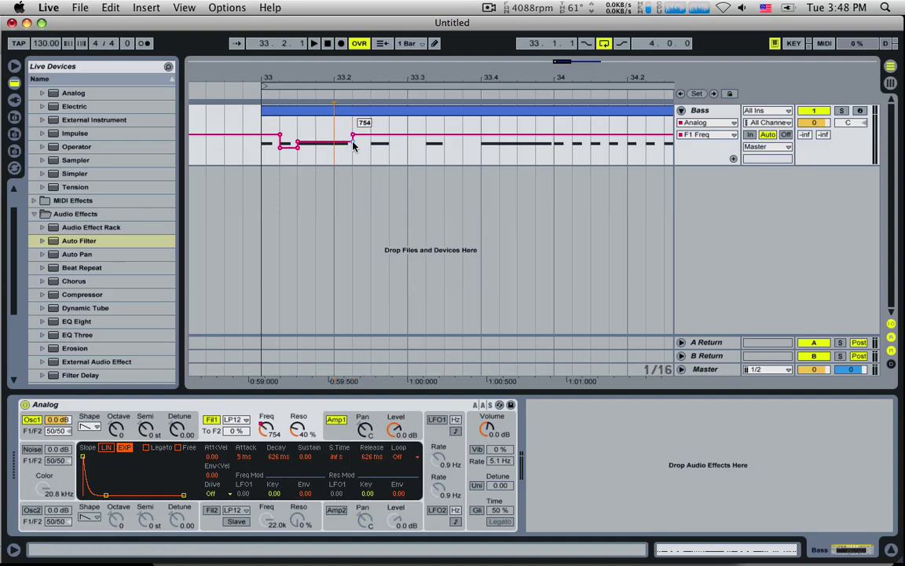
# - Add and move breakpoints on the long note's lowered F1 Freq segment to shape a rising curve peaking near its end
pyautogui.moveTo(353, 146)
pyautogui.mouseDown()
pyautogui.moveTo(349, 120)
pyautogui.moveTo(327, 133)
pyautogui.mouseUp()
pyautogui.click(321, 132)
pyautogui.click(339, 125)
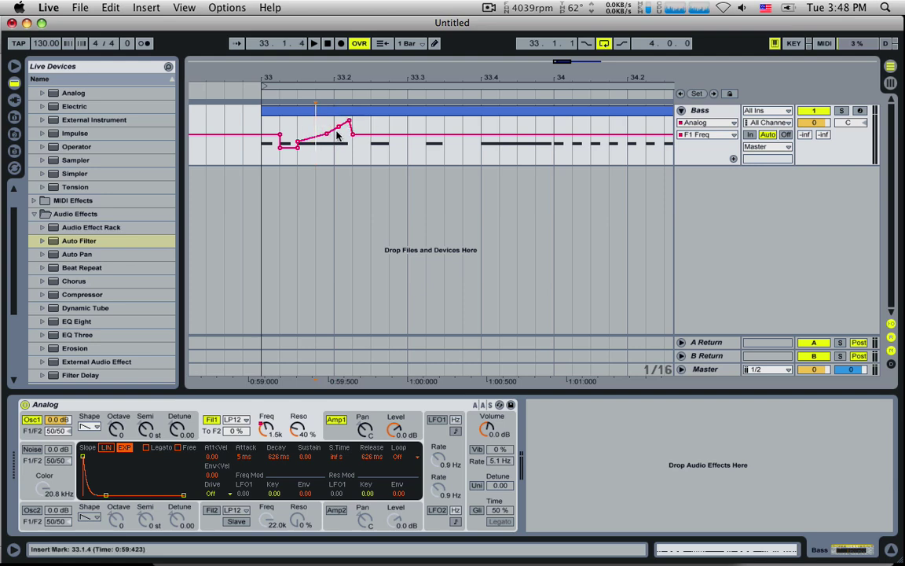
# - Remove one breakpoint from the rising F1 Freq curve before 33.2.2, move another slightly later, and audition the bass from 33.1.1
pyautogui.click(338, 126)
pyautogui.moveTo(327, 134); pyautogui.dragTo(330, 135)
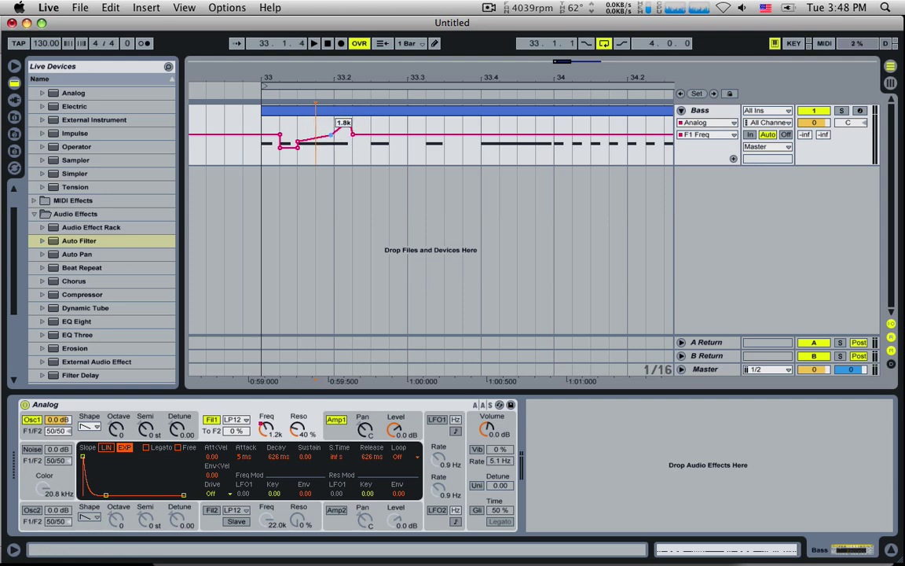
pyautogui.click(268, 154)
pyautogui.press('space')
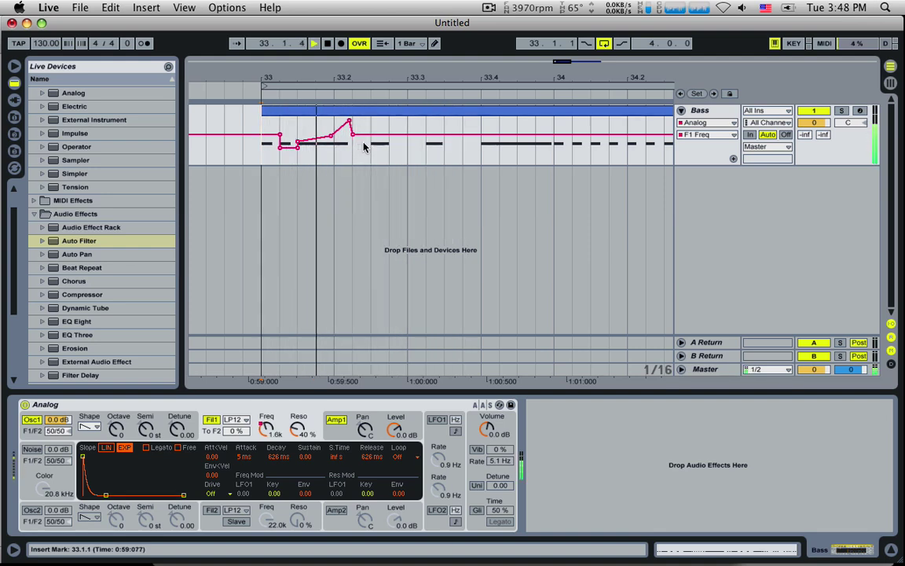
# - Lower the F1 Freq automation slightly between 33.3.2 and 33.3.4 and audition from 32.4.4
pyautogui.moveTo(428, 143)
pyautogui.mouseDown()
pyautogui.moveTo(462, 142)
pyautogui.moveTo(445, 141)
pyautogui.mouseUp()
pyautogui.click(250, 153)
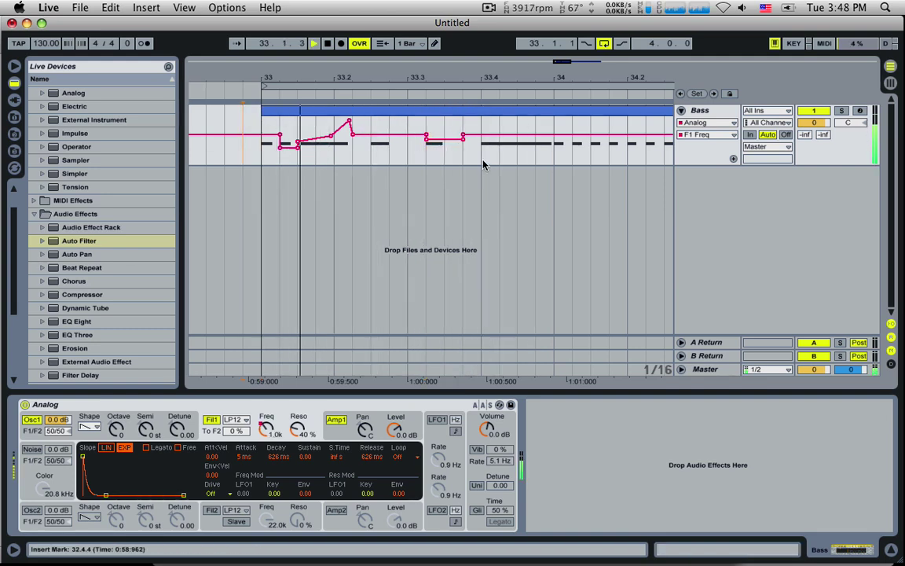
# - Shape a triangular F1 Freq peak of about 9.0k over the note from 33.4.1 to 34.1.1 and audition it
pyautogui.moveTo(481, 160); pyautogui.dragTo(517, 123)
pyautogui.click(517, 155)
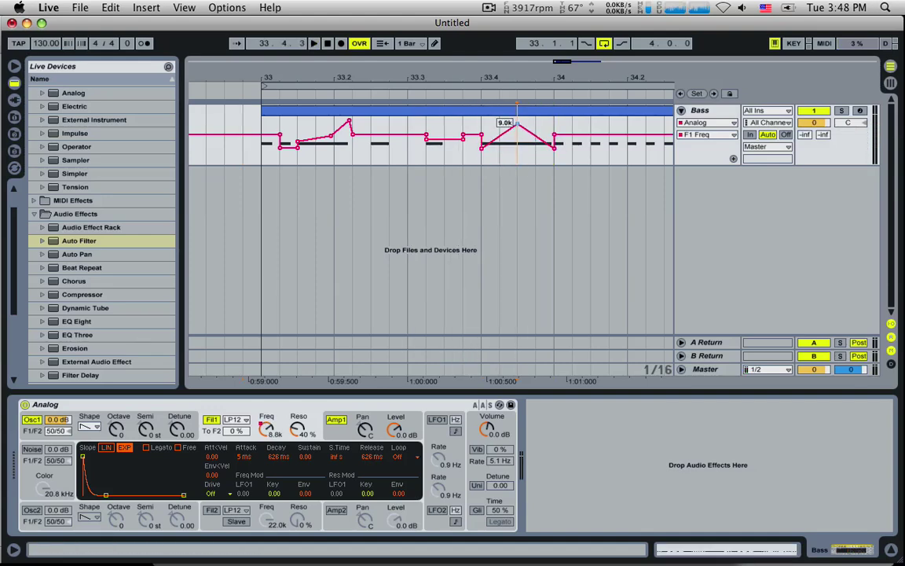
pyautogui.click(482, 157)
pyautogui.press('space')
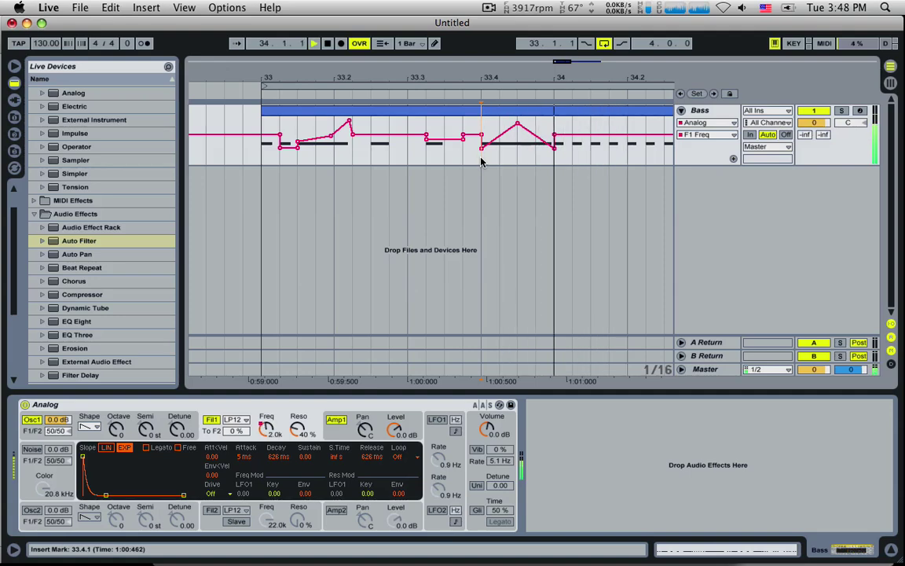
# - Pull the triangle's closing breakpoint at 34.1.1 down near the lane's minimum and audition the deeper F1 Freq sweep
pyautogui.moveTo(553, 148); pyautogui.dragTo(554, 165)
pyautogui.press('space')
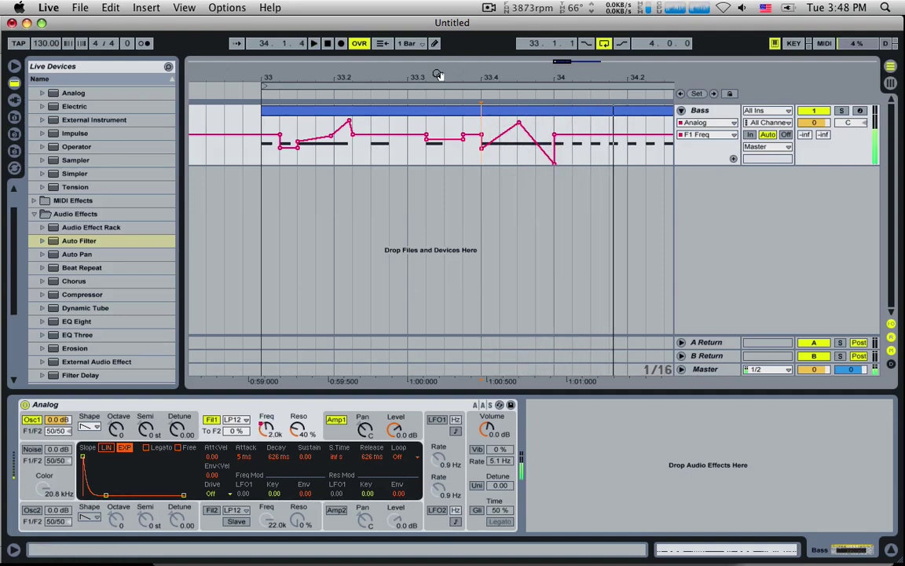
pyautogui.press('space')
pyautogui.moveTo(555, 60); pyautogui.dragTo(559, 60)
pyautogui.press('space')
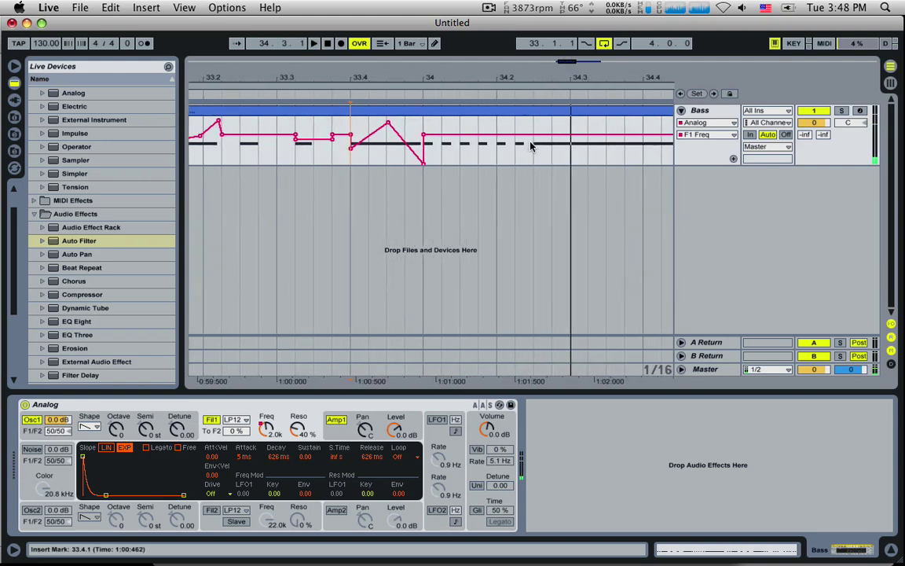
# - Lower the F1 Freq automation from 34.1.1 to 34.2.3, raise its end into a gradual upward ramp, and audition it
pyautogui.moveTo(533, 139); pyautogui.dragTo(442, 163)
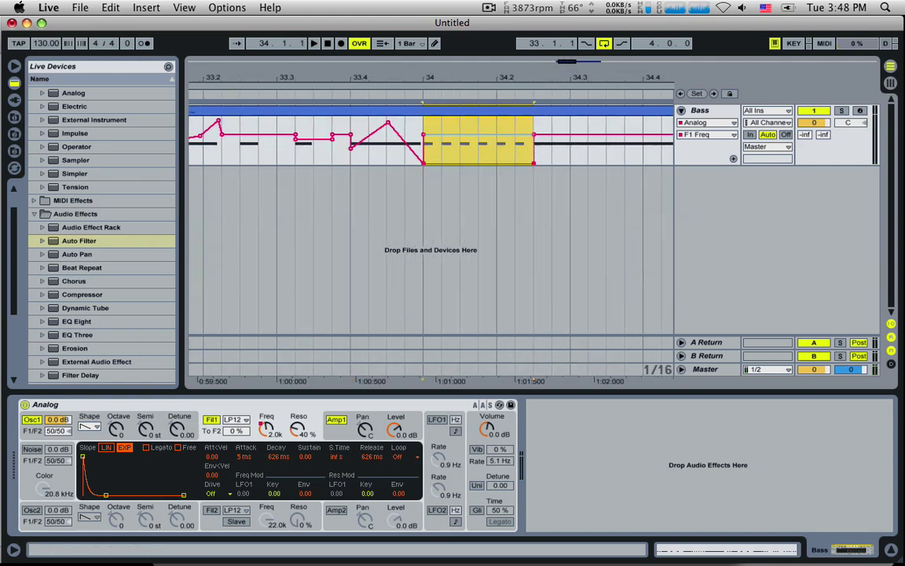
pyautogui.moveTo(534, 163); pyautogui.dragTo(534, 147)
pyautogui.press('space')
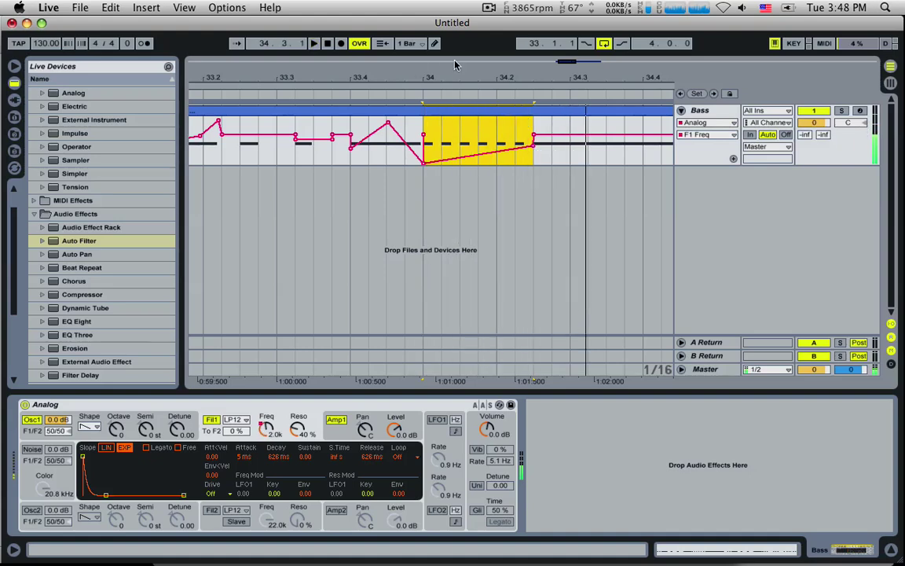
pyautogui.moveTo(565, 62); pyautogui.dragTo(572, 63)
pyautogui.press('space')
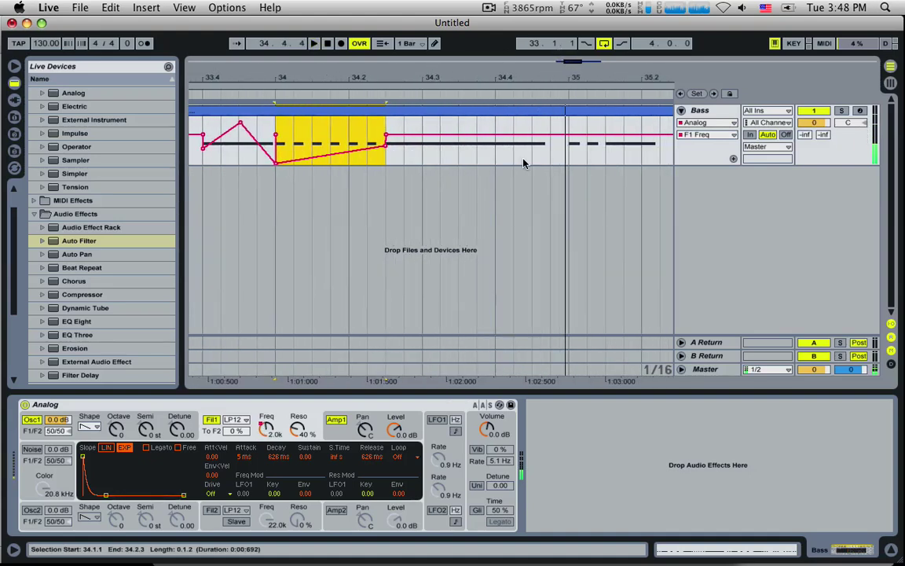
# - Draw a zigzag of F1 Freq breakpoints from 34.2.3 to 34.4.4, ending at 557 Hz, and audition it from 34.2.3
pyautogui.moveTo(406, 145)
pyautogui.mouseDown()
pyautogui.moveTo(405, 155)
pyautogui.moveTo(422, 136)
pyautogui.moveTo(443, 141)
pyautogui.moveTo(438, 152)
pyautogui.moveTo(460, 126)
pyautogui.moveTo(477, 154)
pyautogui.moveTo(499, 149)
pyautogui.moveTo(496, 125)
pyautogui.moveTo(534, 150)
pyautogui.moveTo(532, 123)
pyautogui.moveTo(553, 125)
pyautogui.moveTo(552, 144)
pyautogui.mouseUp()
pyautogui.click(519, 130)
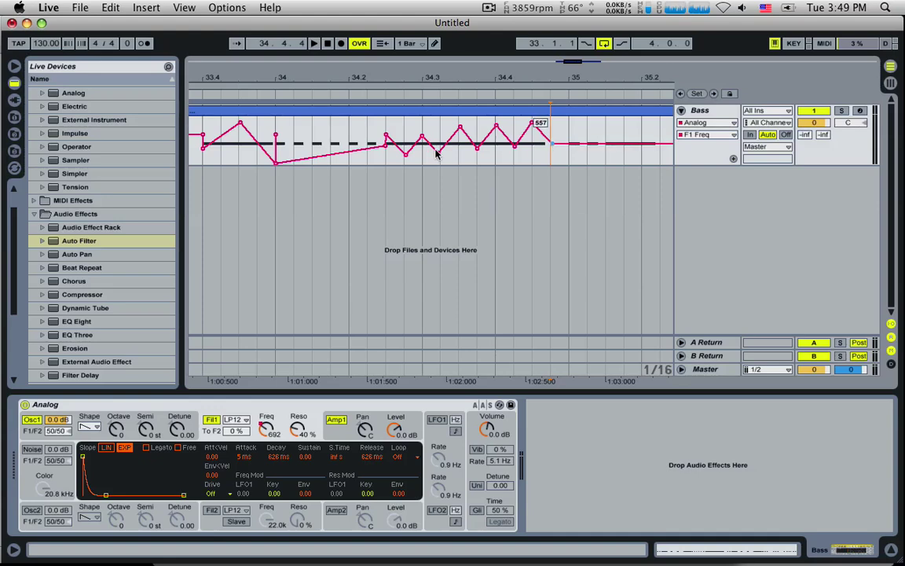
pyautogui.click(385, 162)
pyautogui.press('space')
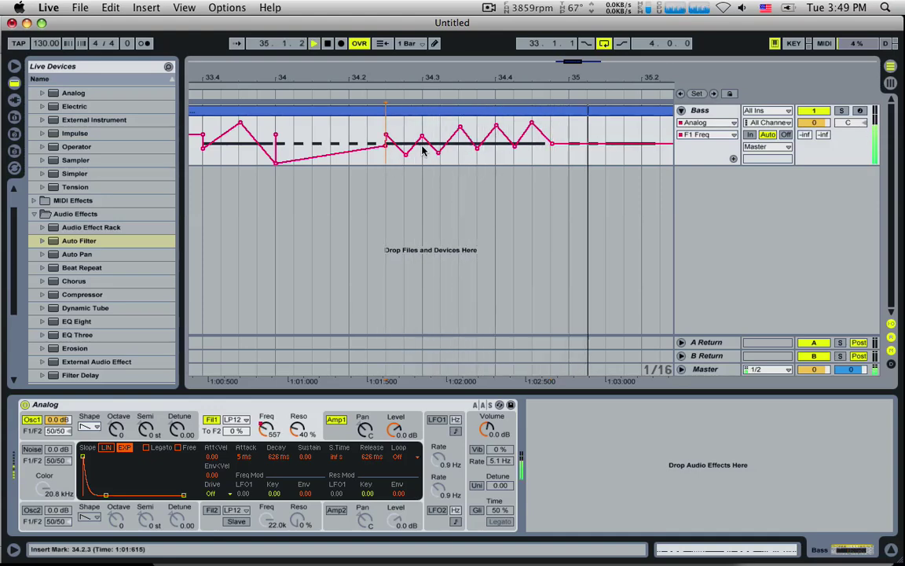
pyautogui.press('space')
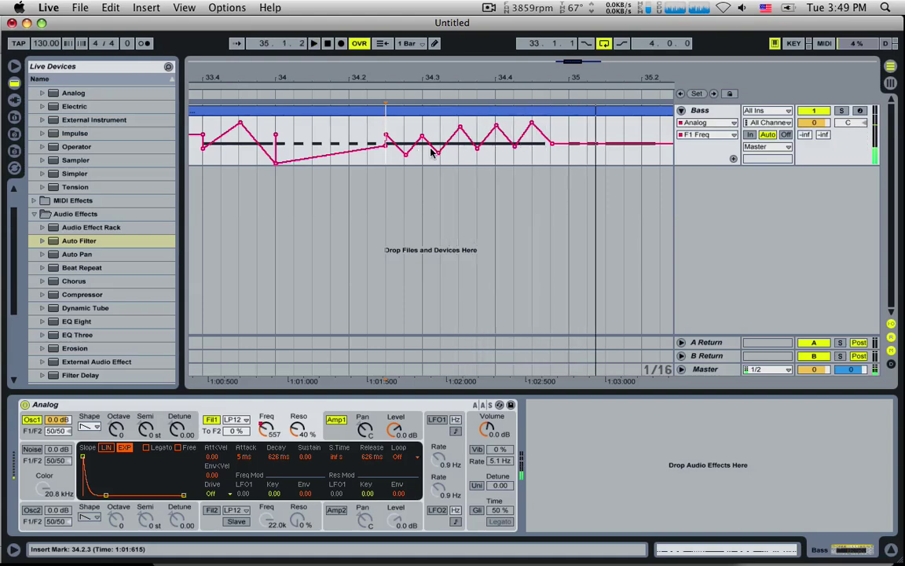
# - Show the Bass track's F1 Freq automation in its own separate lane below the clip
pyautogui.click(577, 146)
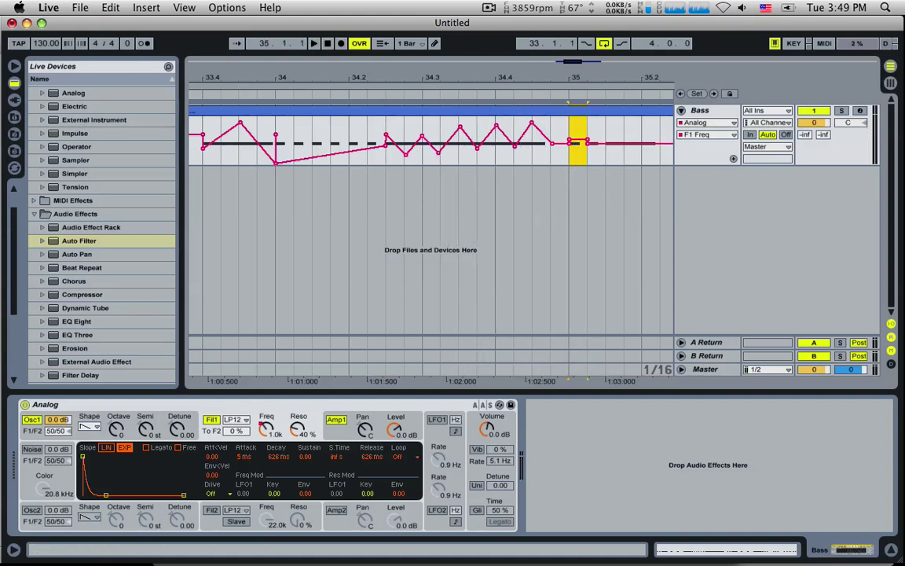
pyautogui.moveTo(571, 62)
pyautogui.mouseDown()
pyautogui.moveTo(576, 36)
pyautogui.moveTo(564, 62)
pyautogui.mouseUp()
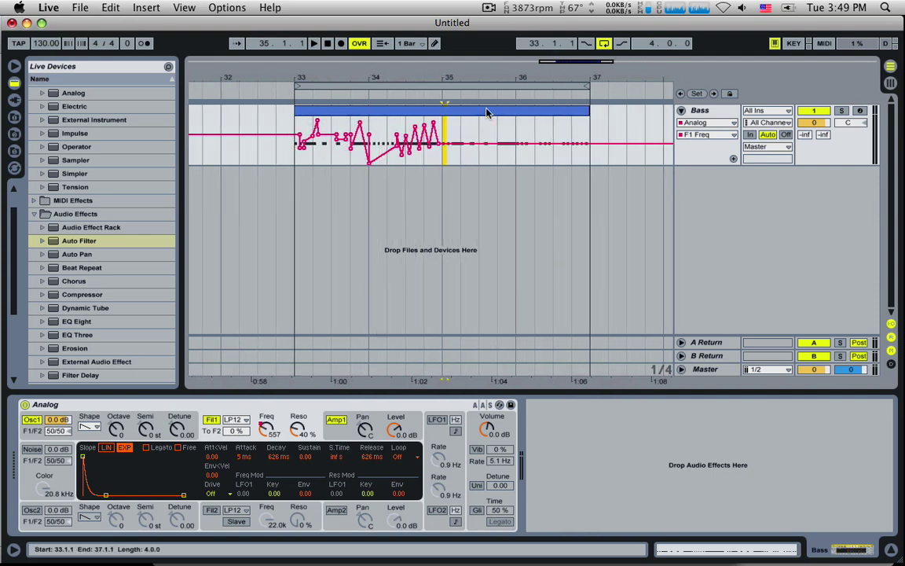
pyautogui.moveTo(442, 156); pyautogui.dragTo(296, 146)
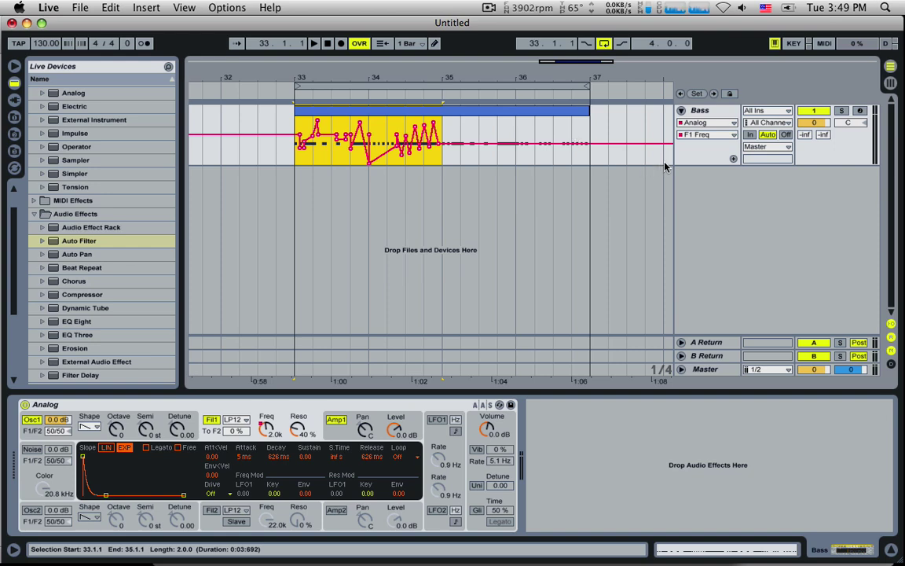
pyautogui.click(795, 128)
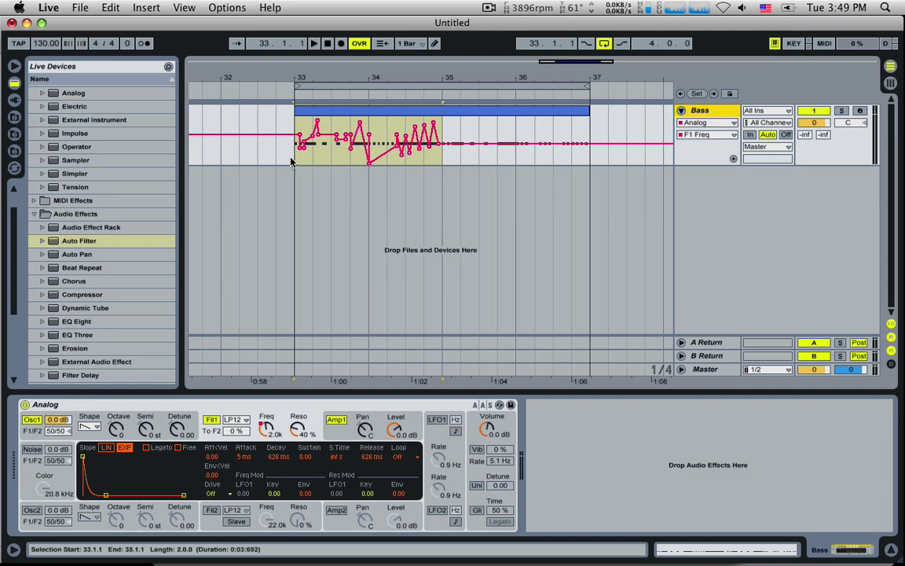
pyautogui.moveTo(299, 145); pyautogui.dragTo(436, 153)
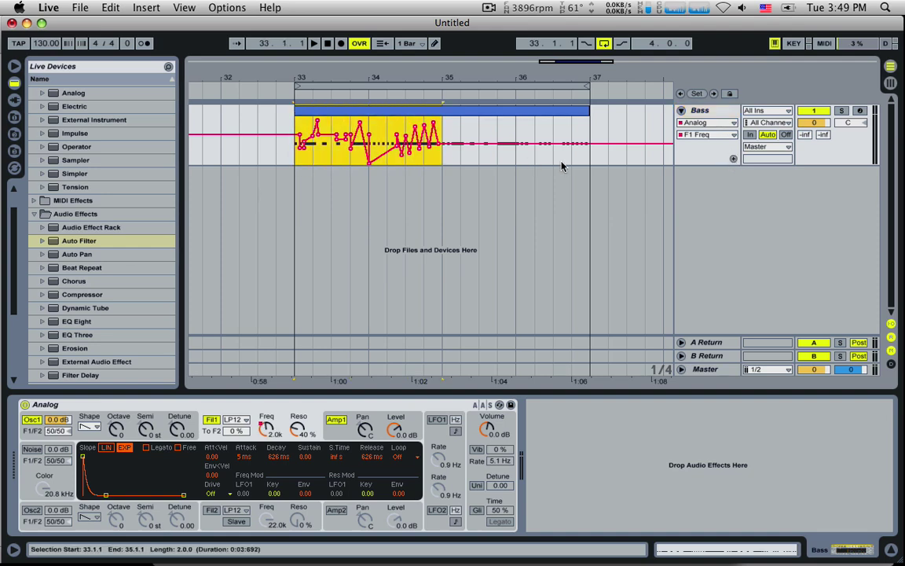
pyautogui.click(733, 160)
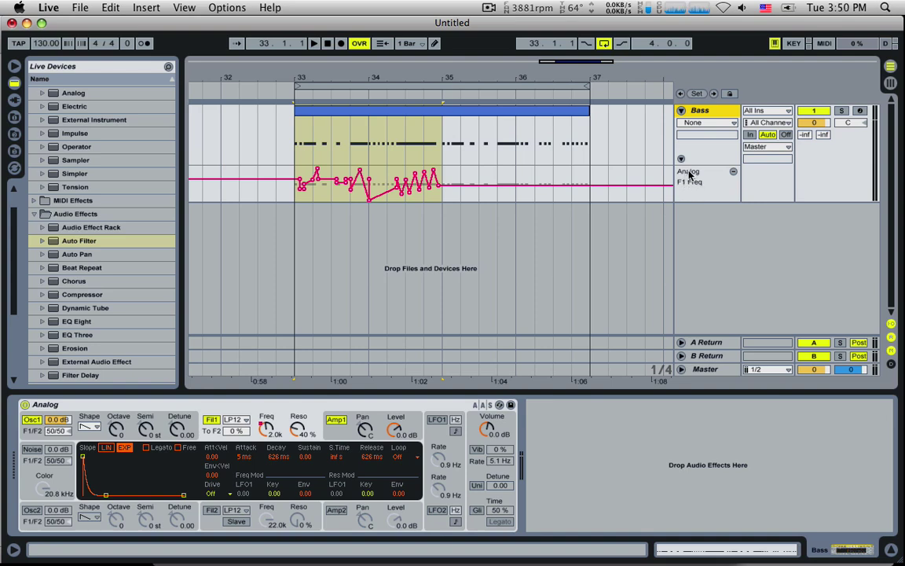
# - Duplicate the F1 Freq automation from 33.1.1 to 35.1.1 so that it repeats over the following two bars
pyautogui.moveTo(295, 189)
pyautogui.mouseDown()
pyautogui.moveTo(440, 195)
pyautogui.moveTo(418, 176)
pyautogui.moveTo(295, 176)
pyautogui.mouseUp()
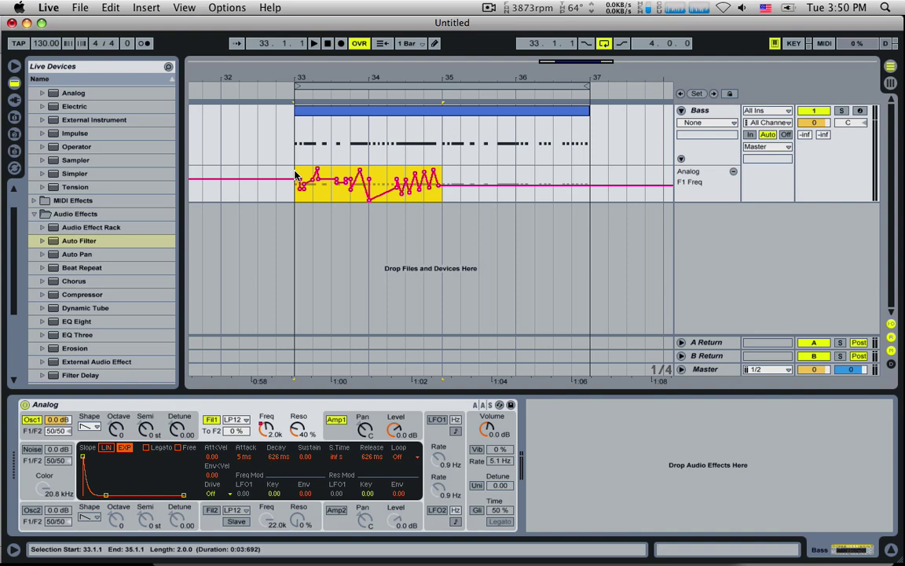
pyautogui.click(111, 7)
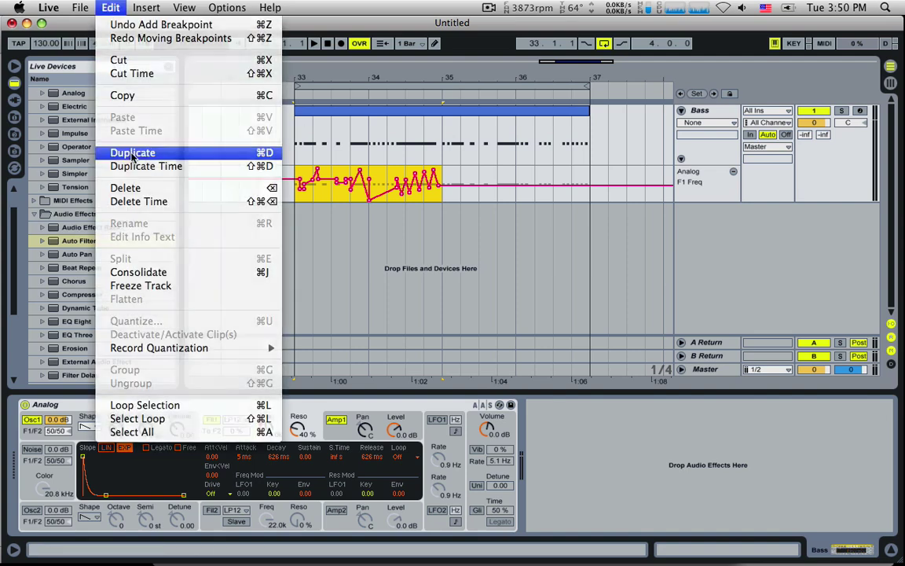
pyautogui.click(132, 153)
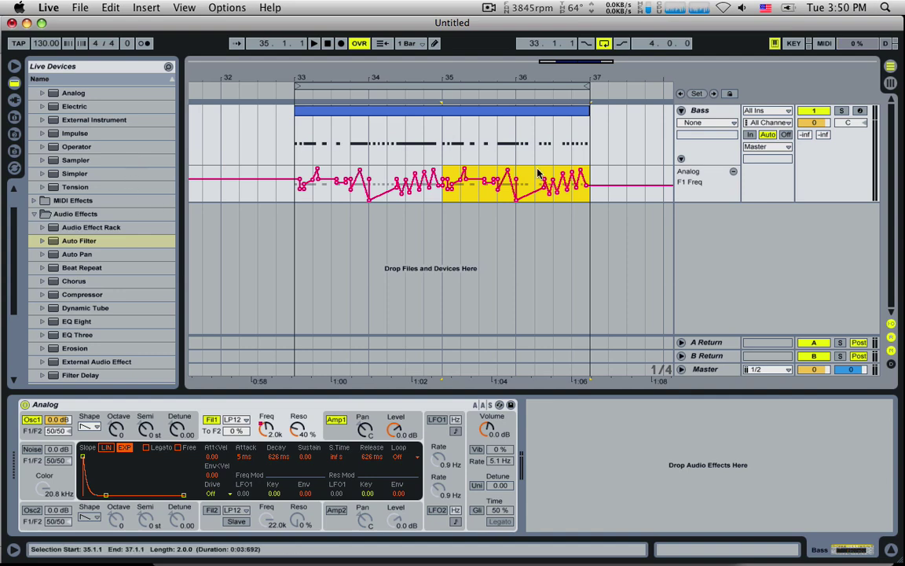
# - Select the F1 Freq automation from 33.1.1 to 37.1.1, select the whole bass clip, and audition from 33.1.1
pyautogui.click(591, 179)
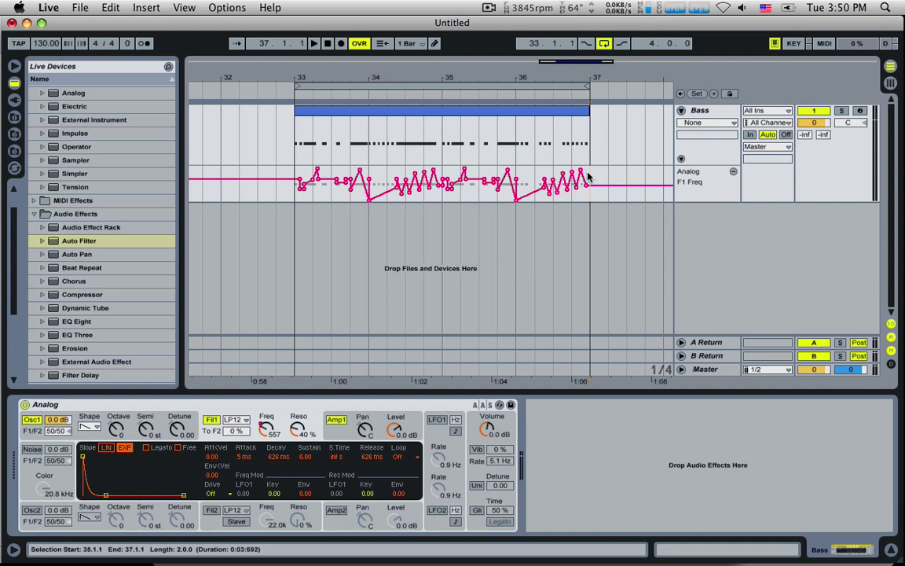
pyautogui.keyDown('shift'); pyautogui.click(302, 185); pyautogui.keyUp('shift')
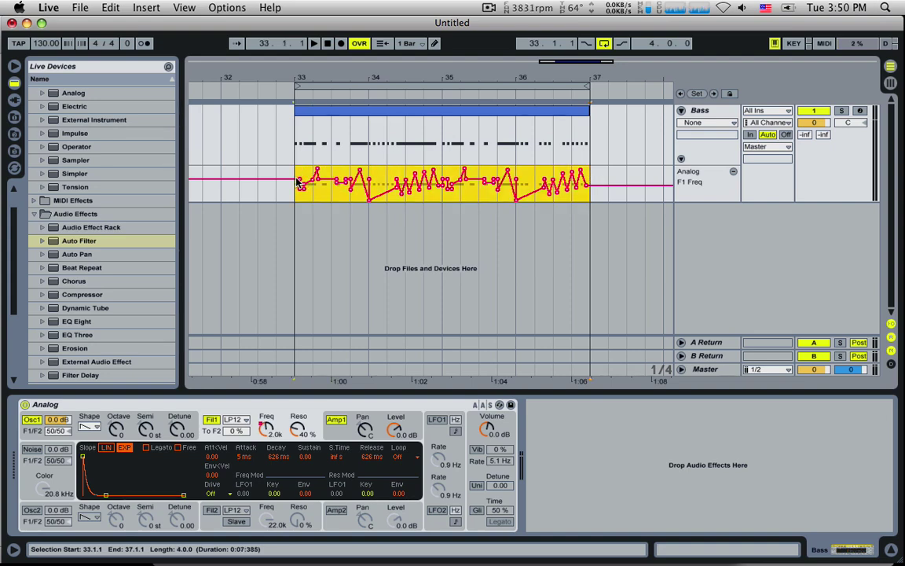
pyautogui.click(340, 116)
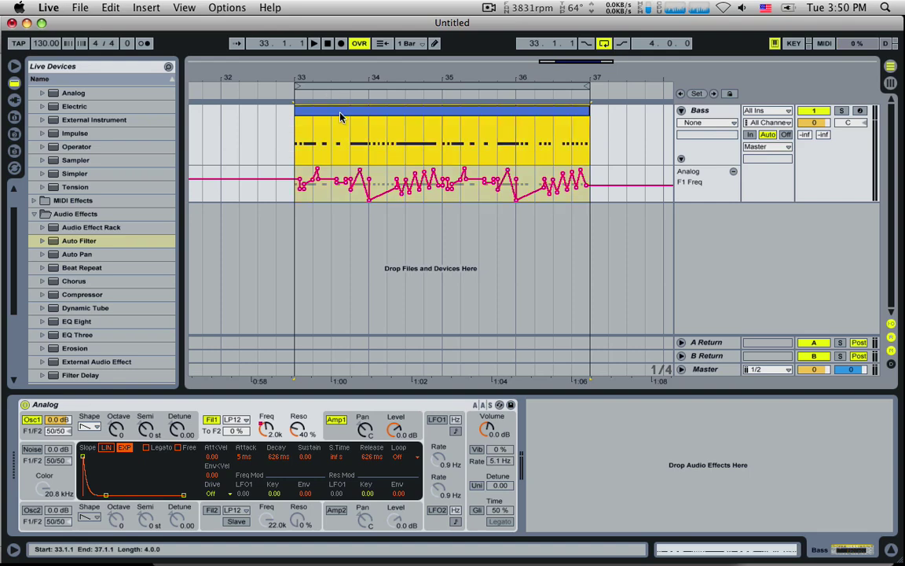
pyautogui.click(297, 142)
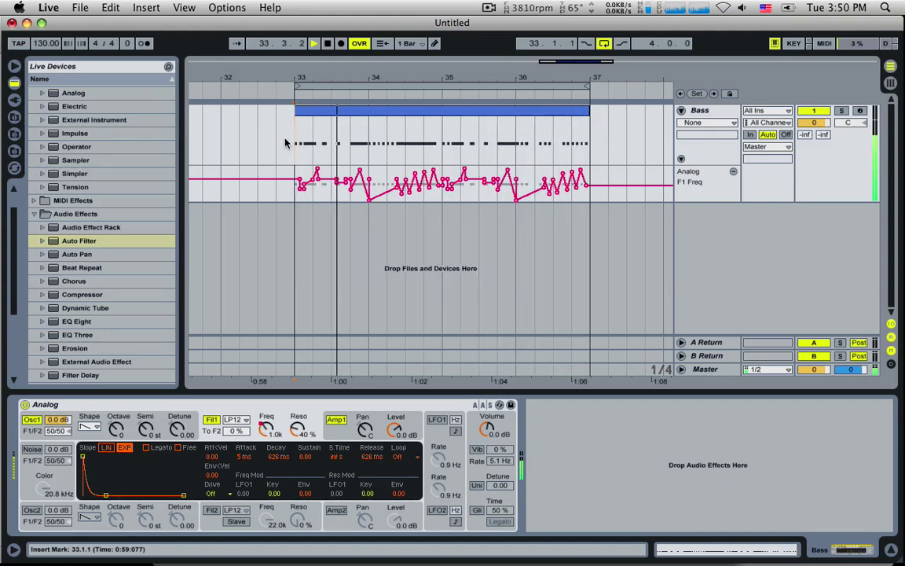
# - Remove the zigzag's first two dips after 36.2.3, raise the line before it, and step F1 Freq down only from 36.2.3 to 36.2.4
pyautogui.moveTo(590, 65); pyautogui.dragTo(600, 94)
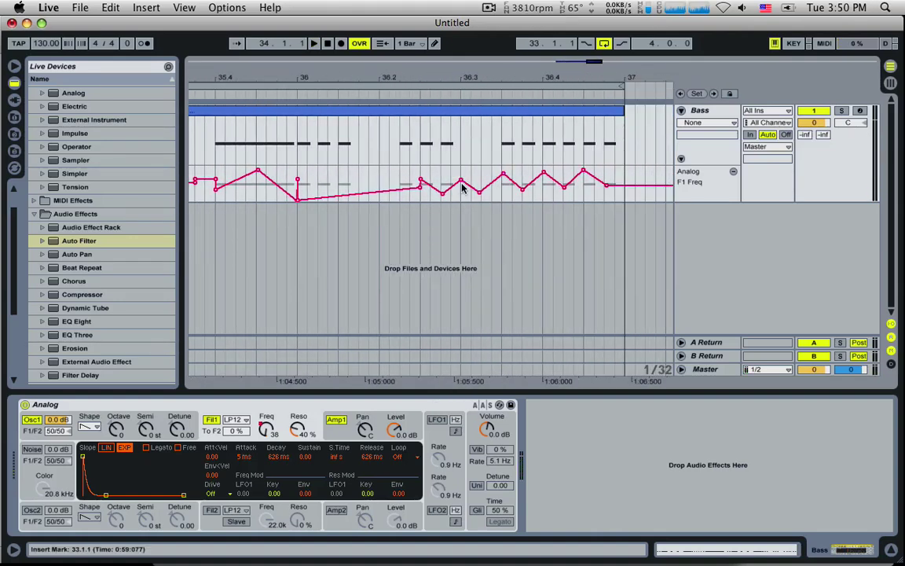
pyautogui.click(479, 191)
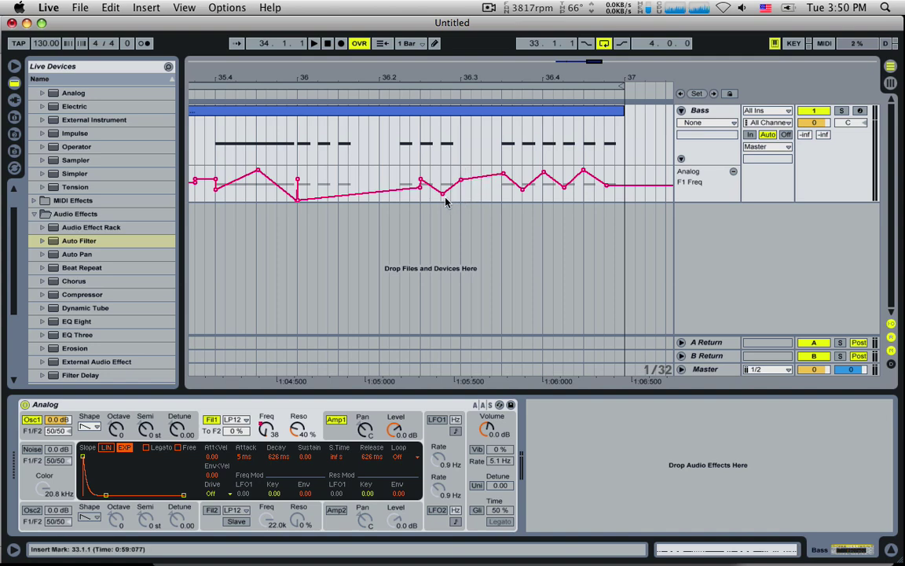
pyautogui.click(442, 193)
pyautogui.click(409, 189)
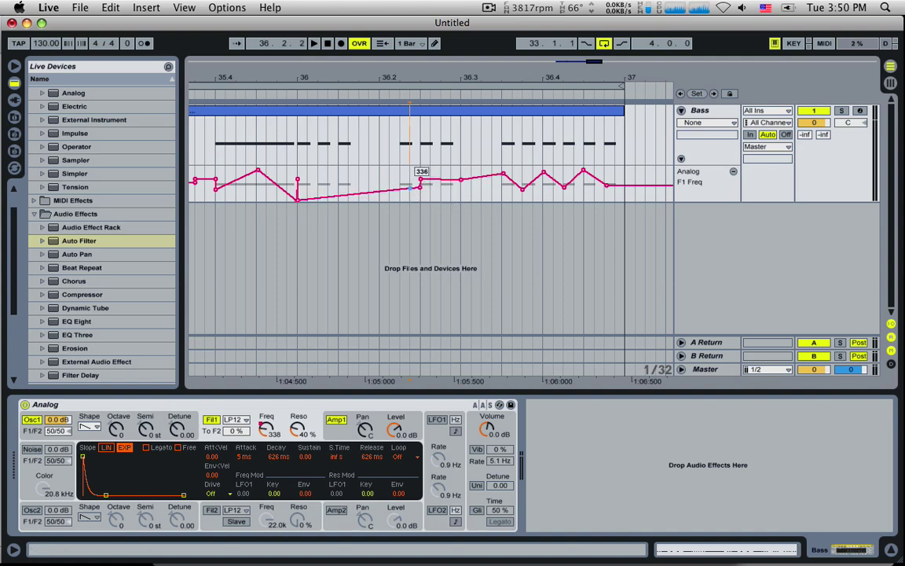
pyautogui.moveTo(409, 189); pyautogui.dragTo(442, 190)
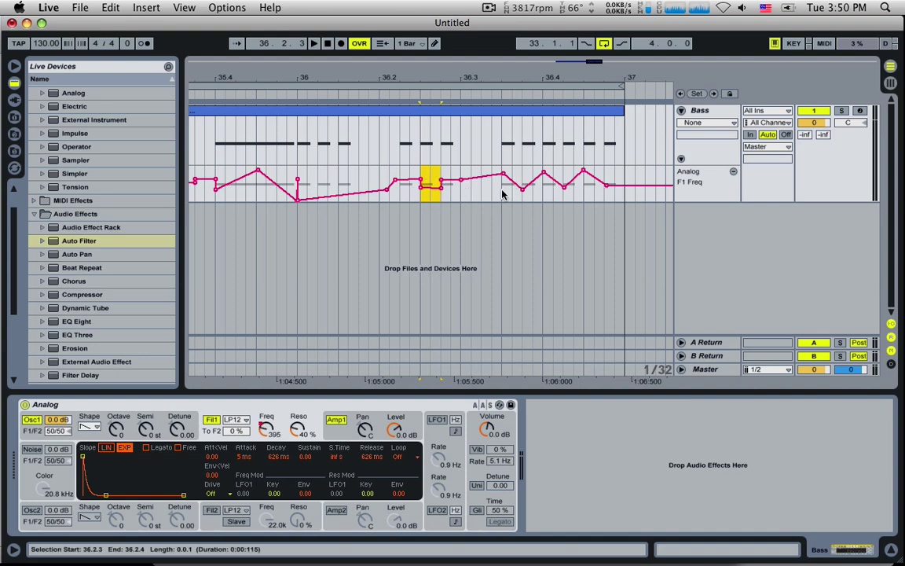
# - Delete the zigzag breakpoints from 36.3.3 to 37.1.1 and draw a ramp there, dropping low at 36.3.3 and rising to the lane's maximum
pyautogui.moveTo(501, 194); pyautogui.dragTo(622, 194)
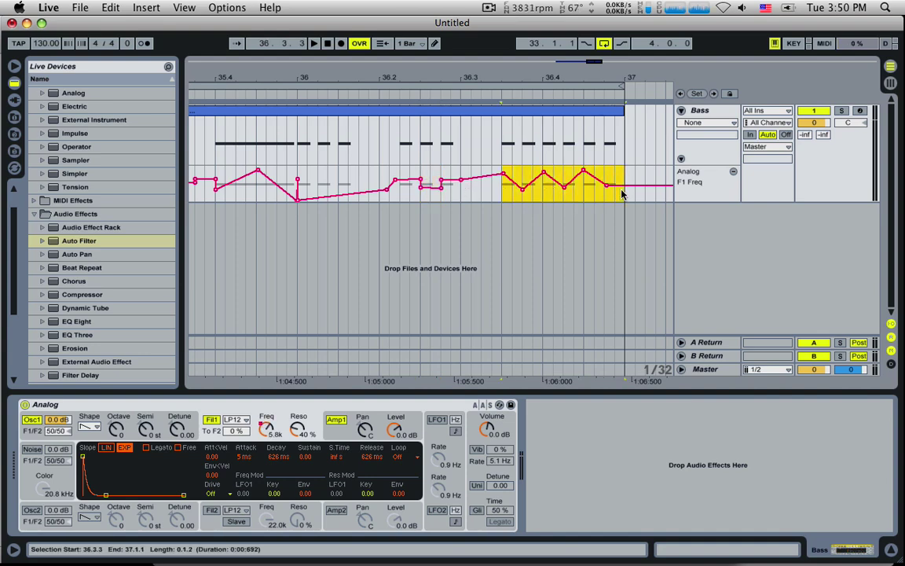
pyautogui.press('Delete')
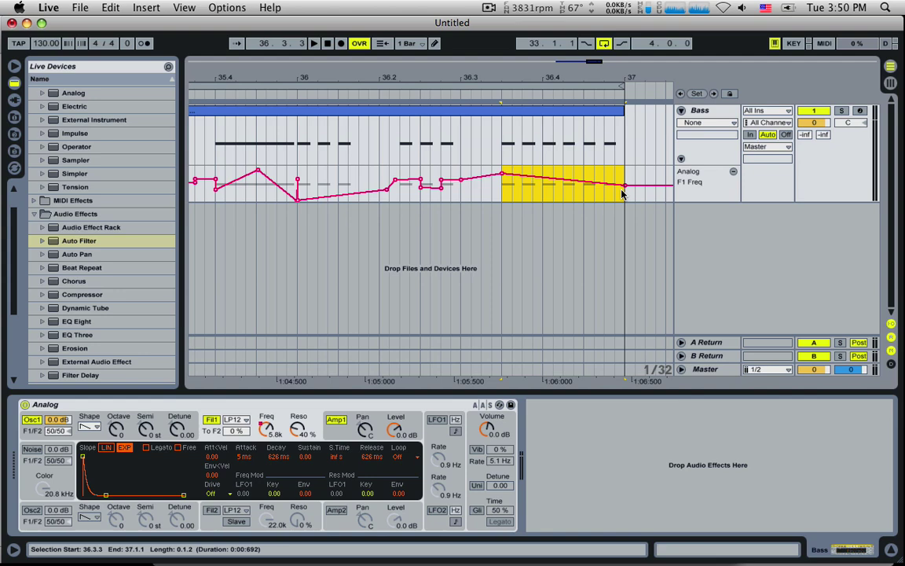
pyautogui.click(615, 195)
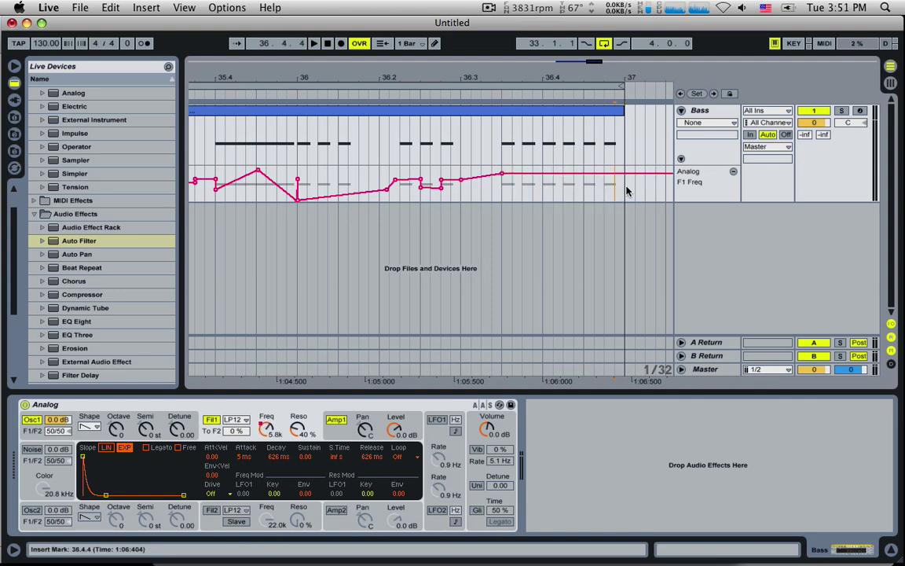
pyautogui.moveTo(543, 176); pyautogui.dragTo(503, 185)
# - Audition the reworked F1 Freq automation from 36.2.2 through the loop and display the whole four-bar clip
pyautogui.click(398, 164)
pyautogui.press('space')
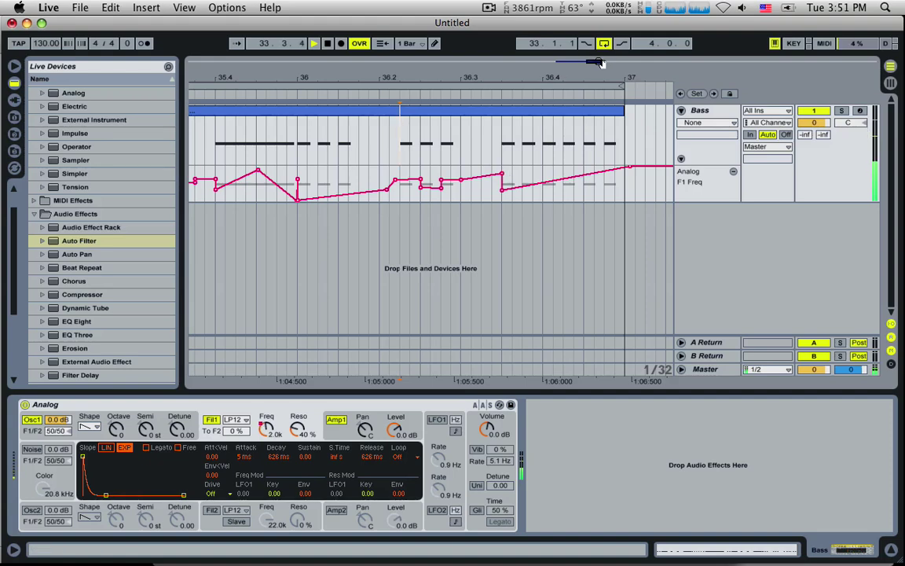
pyautogui.moveTo(600, 62)
pyautogui.mouseDown()
pyautogui.moveTo(600, 26)
pyautogui.moveTo(603, 60)
pyautogui.mouseUp()
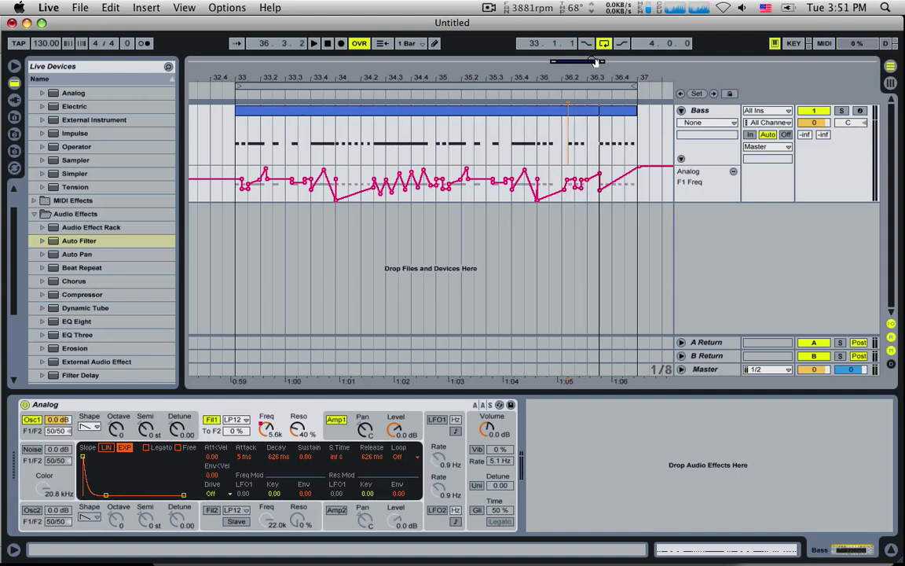
# - Open the four-bar clip on the Bass track to display its MIDI notes
pyautogui.doubleClick(528, 111)
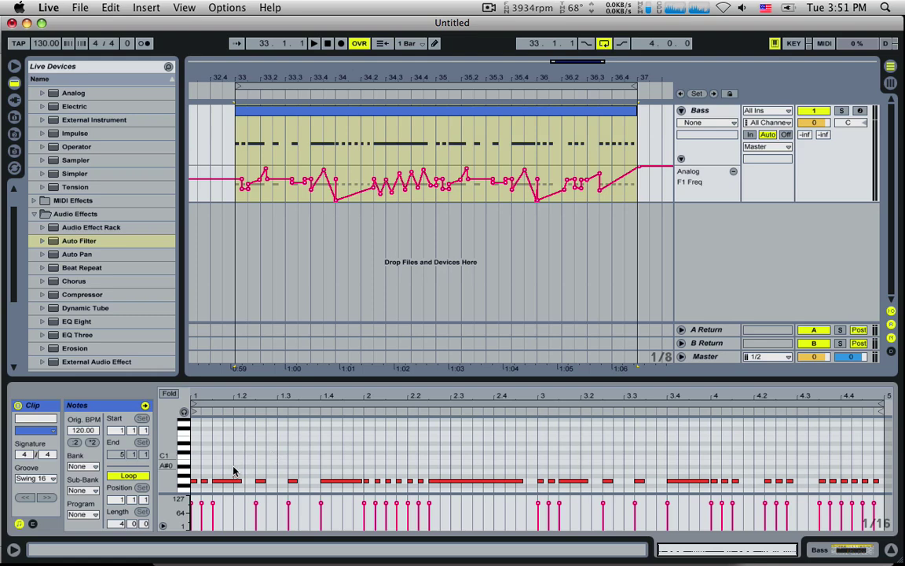
pyautogui.press('space')
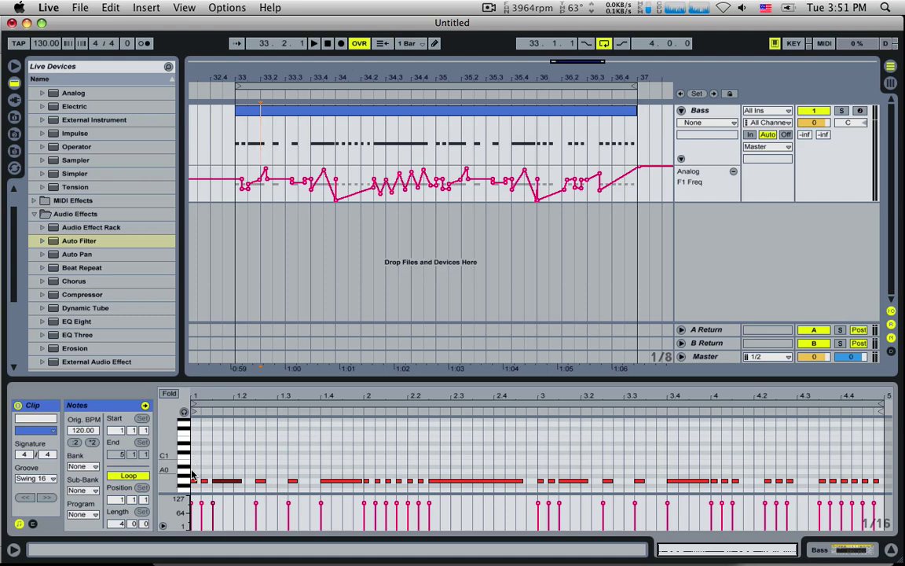
# - Transpose all of the clip's notes up an octave to G1 and audition the result
pyautogui.moveTo(192, 474); pyautogui.dragTo(879, 494)
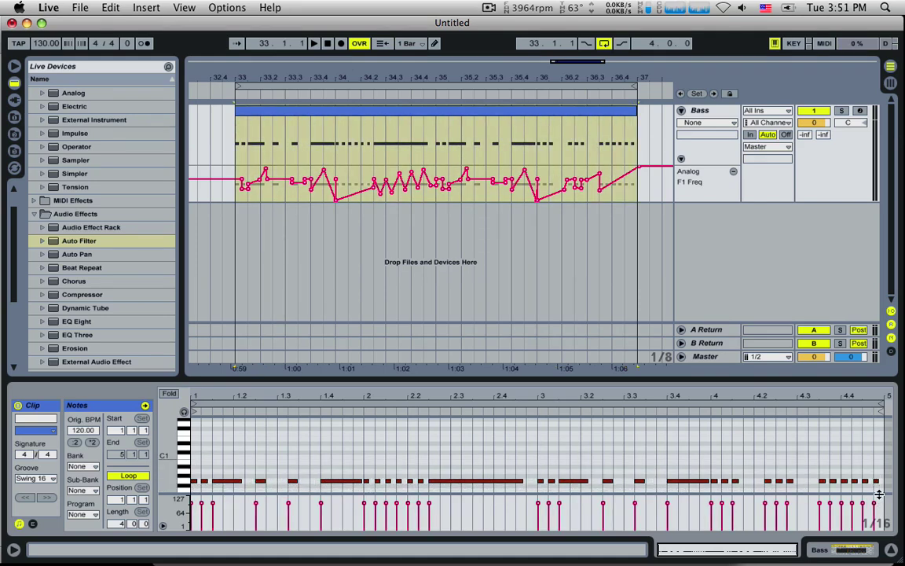
pyautogui.press('Up')
pyautogui.press('Up')
pyautogui.press('Up')
pyautogui.press('Up')
pyautogui.press('Up')
pyautogui.press('Up')
pyautogui.press('Up')
pyautogui.press('Up')
pyautogui.press('Up')
pyautogui.press('Up')
pyautogui.press('Up')
pyautogui.press('Up')
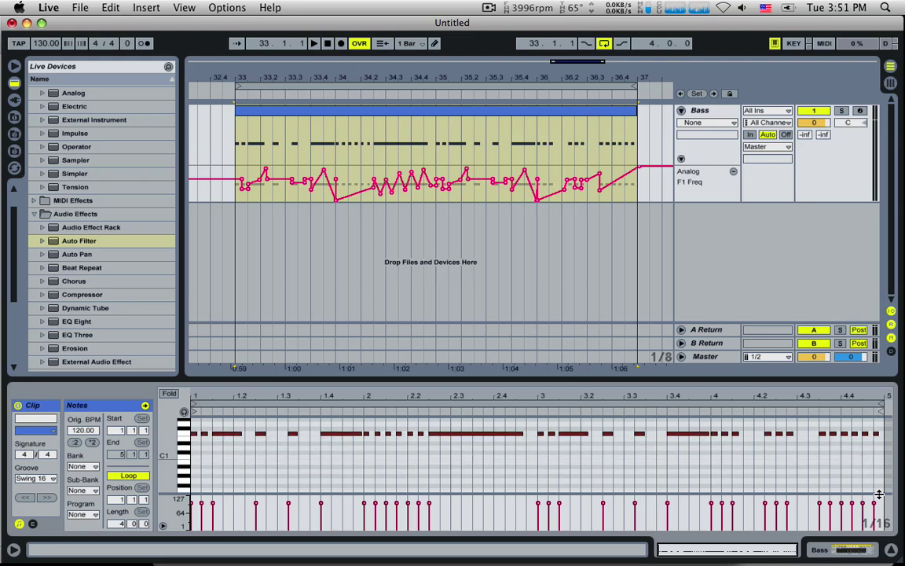
pyautogui.press('Up')
pyautogui.press('Up')
pyautogui.press('Up')
pyautogui.press('Up')
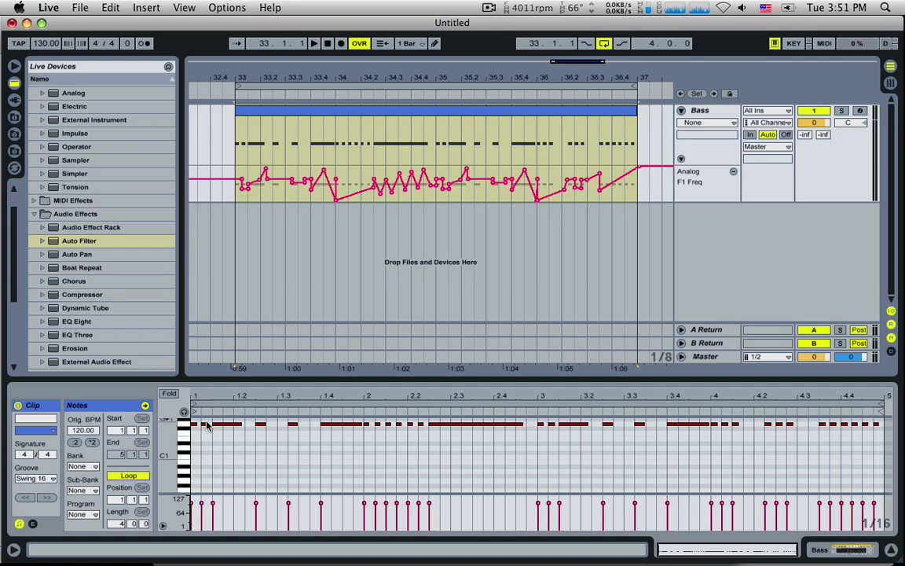
pyautogui.press('space')
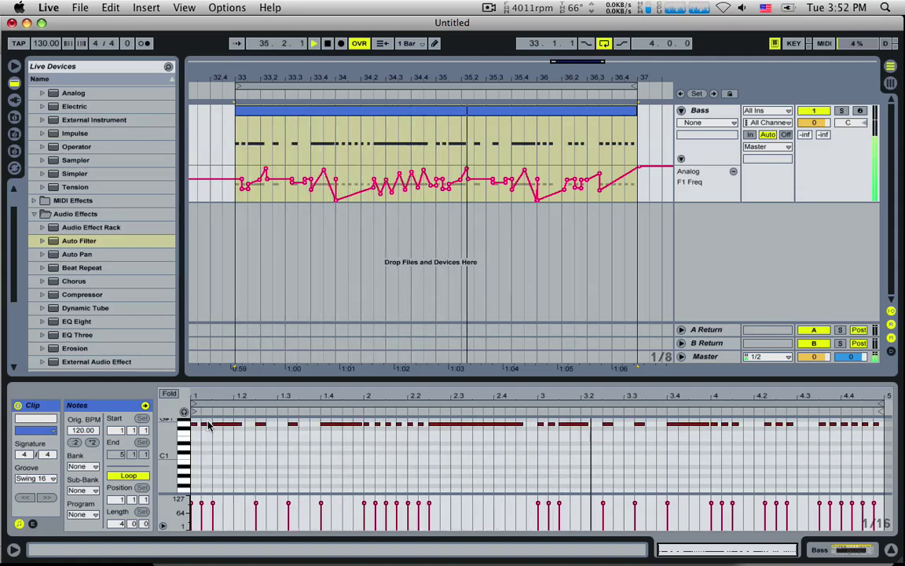
pyautogui.press('space')
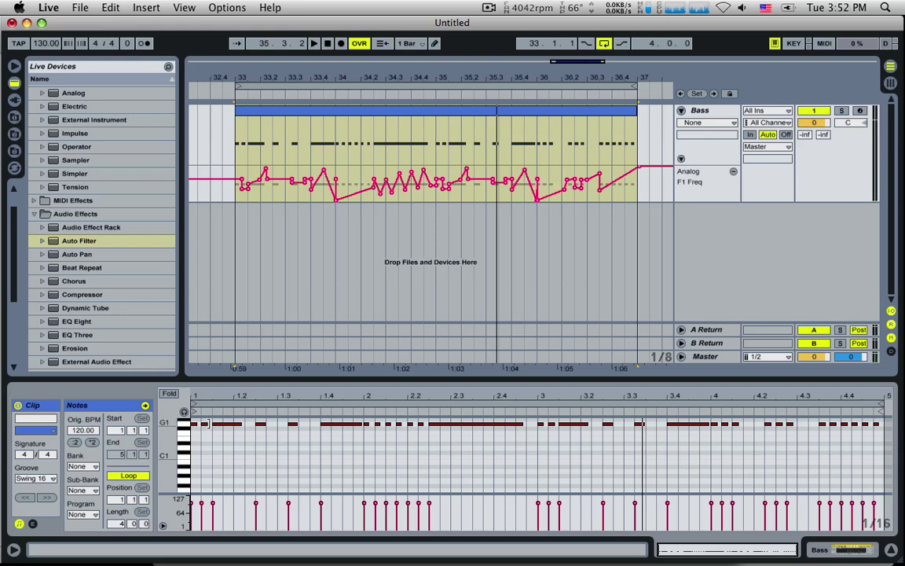
# - Lower all the selected bass notes five semitones to D1 and start playback to hear them
pyautogui.press('Down')
pyautogui.press('Down')
pyautogui.press('Down')
pyautogui.press('Down')
pyautogui.press('Down')
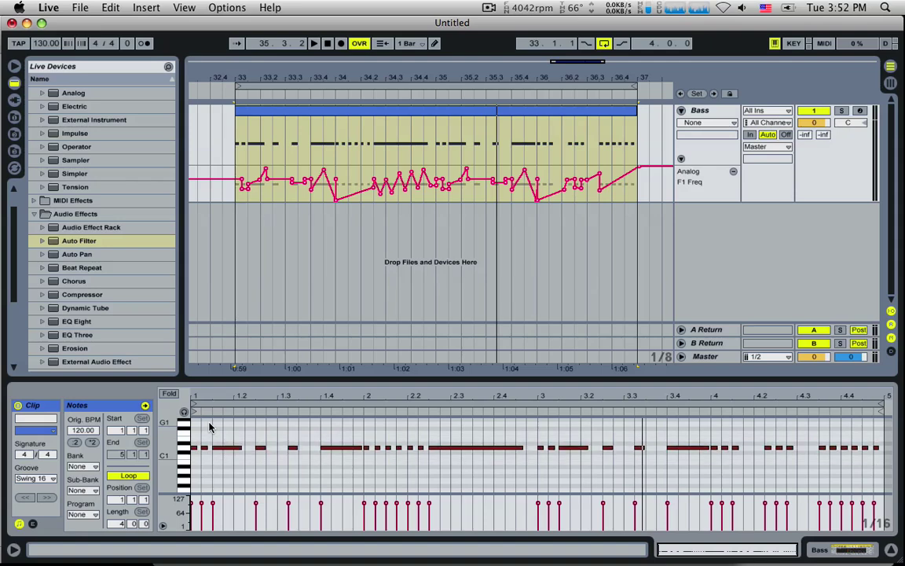
pyautogui.press('space')
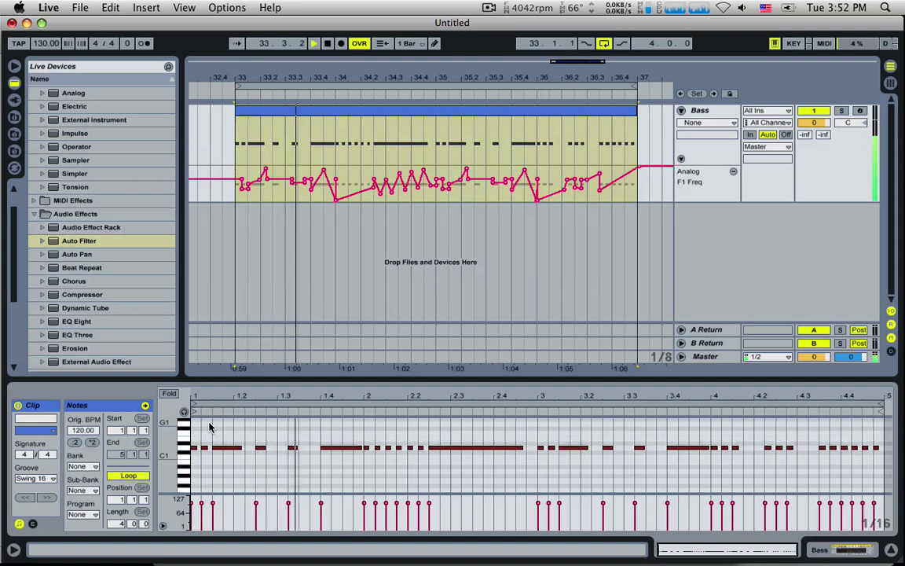
# - Transpose all the selected bass notes down seven semitones to G0 while the clip plays
pyautogui.press('Down')
pyautogui.press('Down')
pyautogui.press('Down')
pyautogui.press('Down')
pyautogui.press('Down')
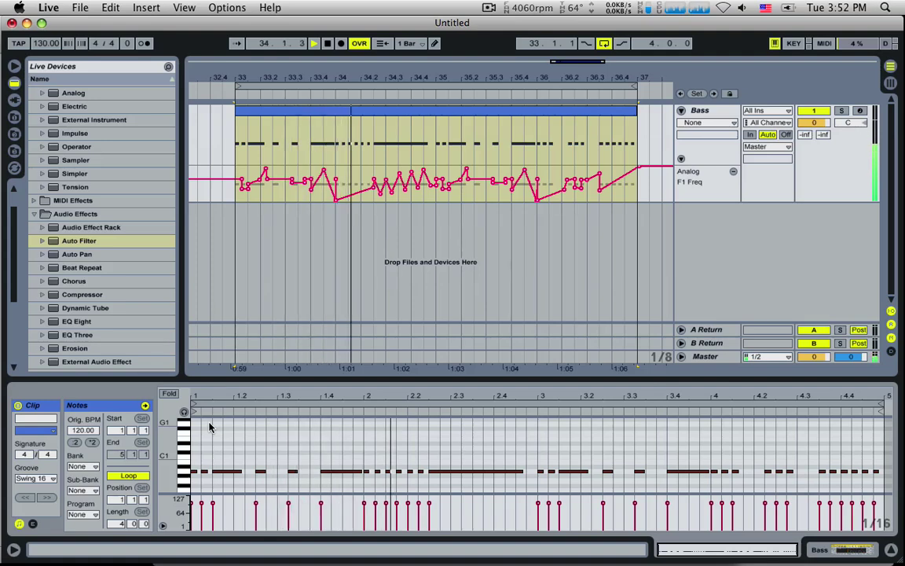
pyautogui.press('Down')
pyautogui.press('Down')
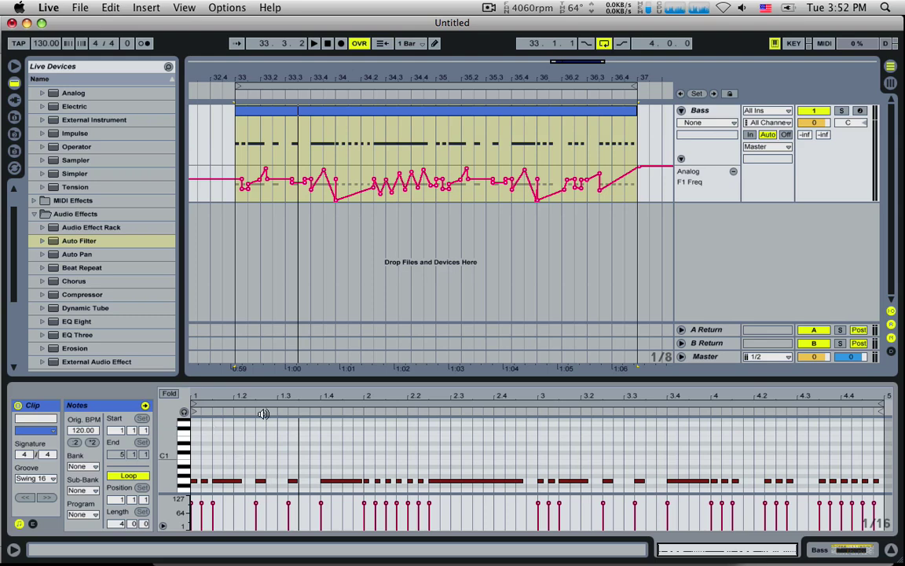
# - Audition the opening notes of the bass line repeatedly from 33.1.1
pyautogui.click(238, 145)
pyautogui.press('space')
pyautogui.press('space')
pyautogui.press('space')
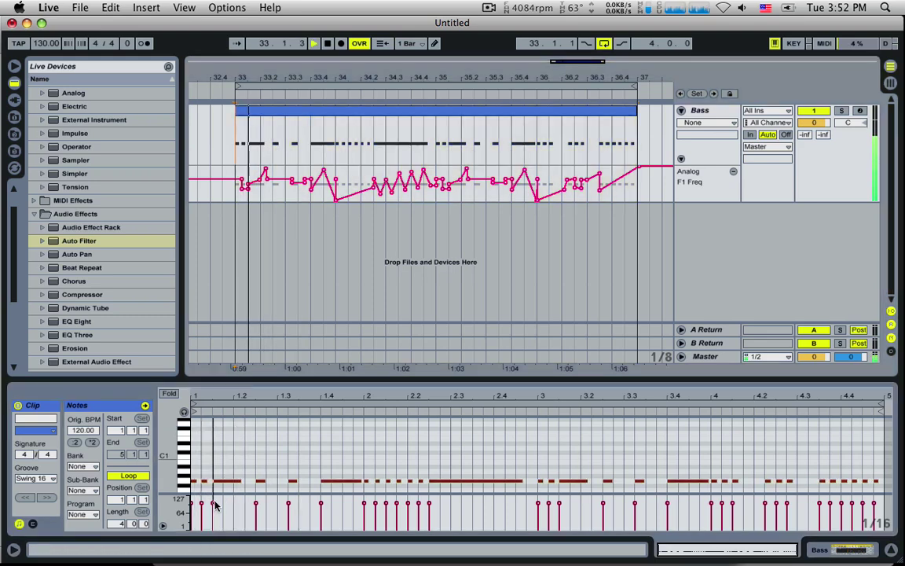
pyautogui.press('space')
pyautogui.press('space')
pyautogui.press('space')
pyautogui.press('space')
pyautogui.press('space')
# - Raise only the clip's first note, at 1.1.1, by an octave to G1
pyautogui.click(195, 481)
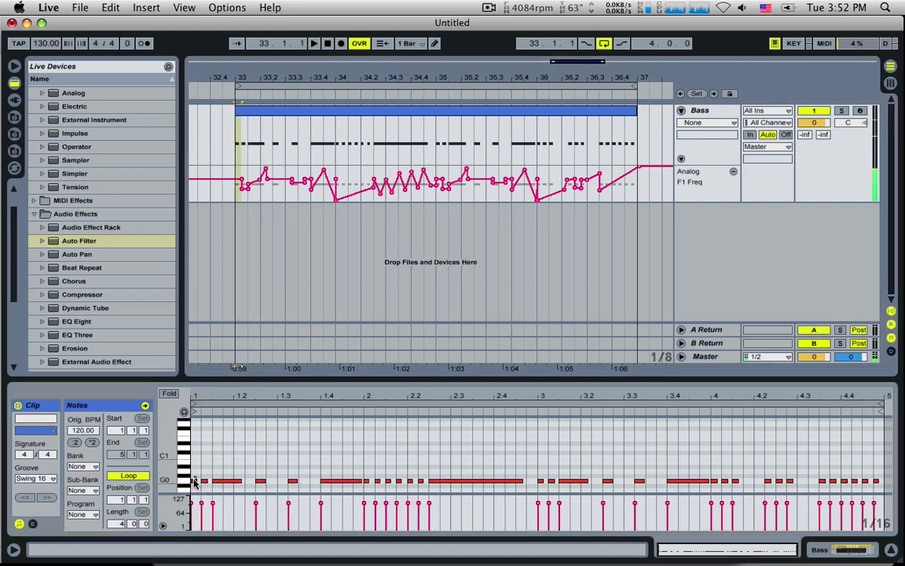
pyautogui.press('Up')
pyautogui.press('Up')
pyautogui.press('Up')
pyautogui.press('Up')
pyautogui.press('Up')
pyautogui.press('Up')
pyautogui.press('Up')
pyautogui.press('Up')
pyautogui.press('Up')
pyautogui.press('Up')
pyautogui.press('Up')
pyautogui.press('Up')
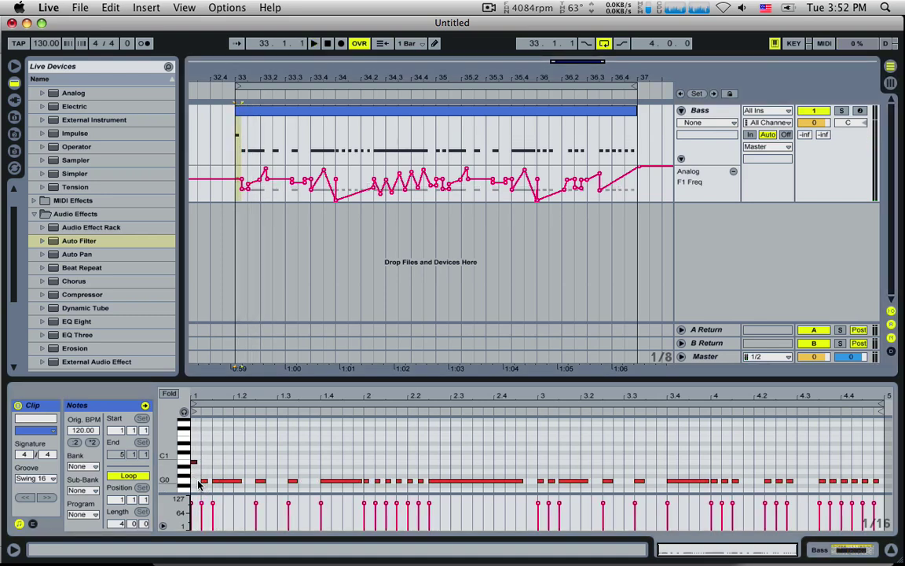
# - Raise the second note, at 1.1.2, to D1 and audition the opening from 33.1.1
pyautogui.click(202, 482)
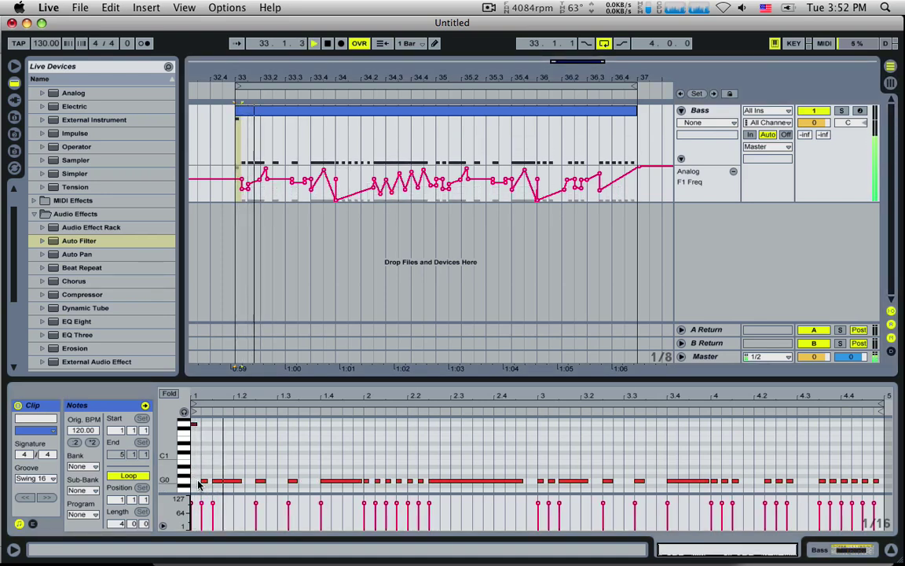
pyautogui.moveTo(201, 478); pyautogui.dragTo(207, 486)
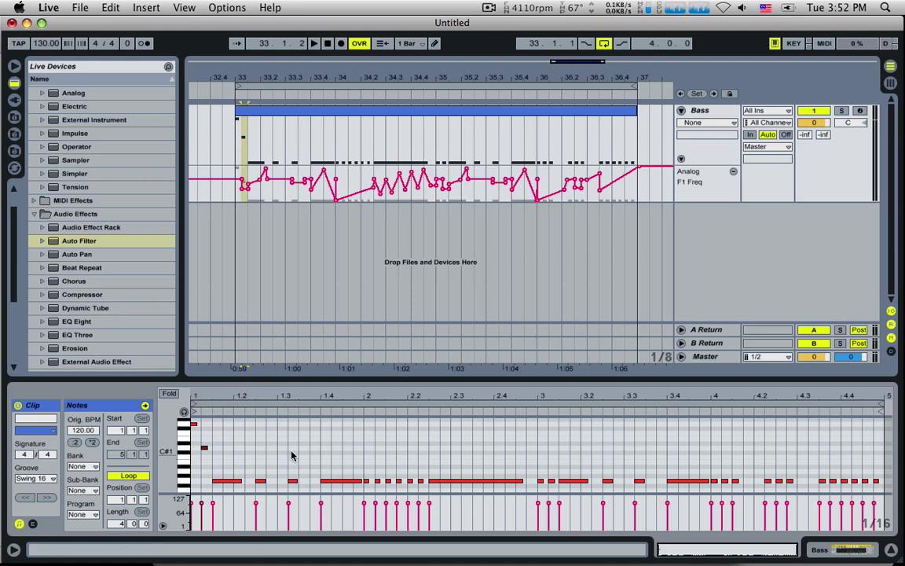
pyautogui.press('space')
pyautogui.press('space')
pyautogui.press('space')
pyautogui.click(233, 125)
pyautogui.press('space')
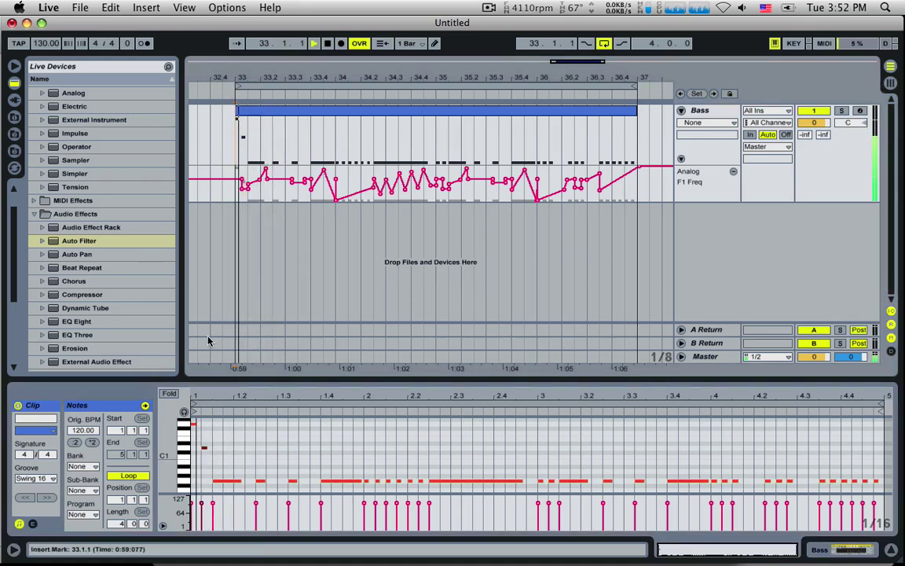
pyautogui.press('space')
pyautogui.press('space')
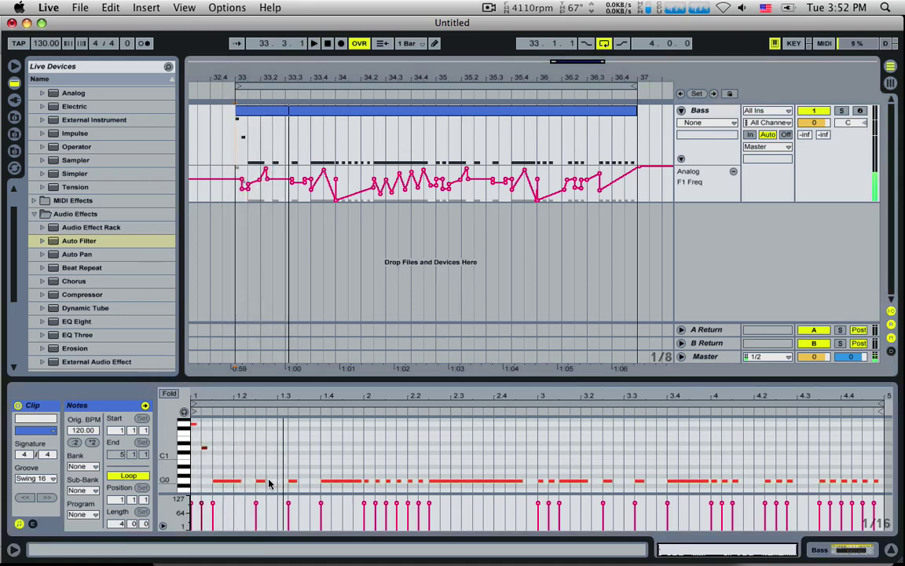
# - Raise the short note at 1.2.3 to A#0 and audition it
pyautogui.press('space')
pyautogui.press('space')
pyautogui.press('space')
pyautogui.moveTo(263, 471)
pyautogui.mouseDown()
pyautogui.moveTo(257, 488)
pyautogui.moveTo(260, 467)
pyautogui.mouseUp()
pyautogui.click(246, 476)
pyautogui.press('space')
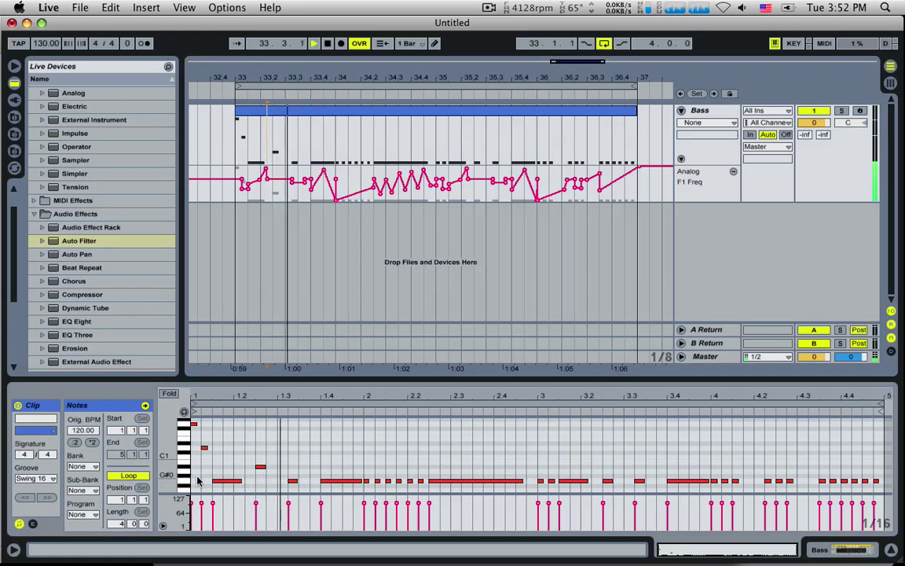
# - Try the long note at 1.4.1 on D#1, then settle it on A#0 while listening
pyautogui.click(331, 483)
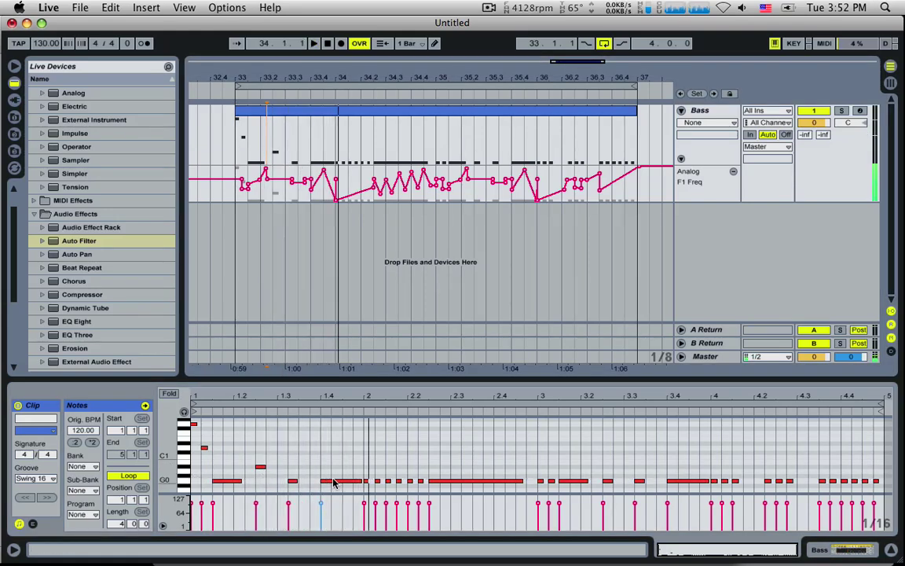
pyautogui.moveTo(332, 482); pyautogui.dragTo(337, 446)
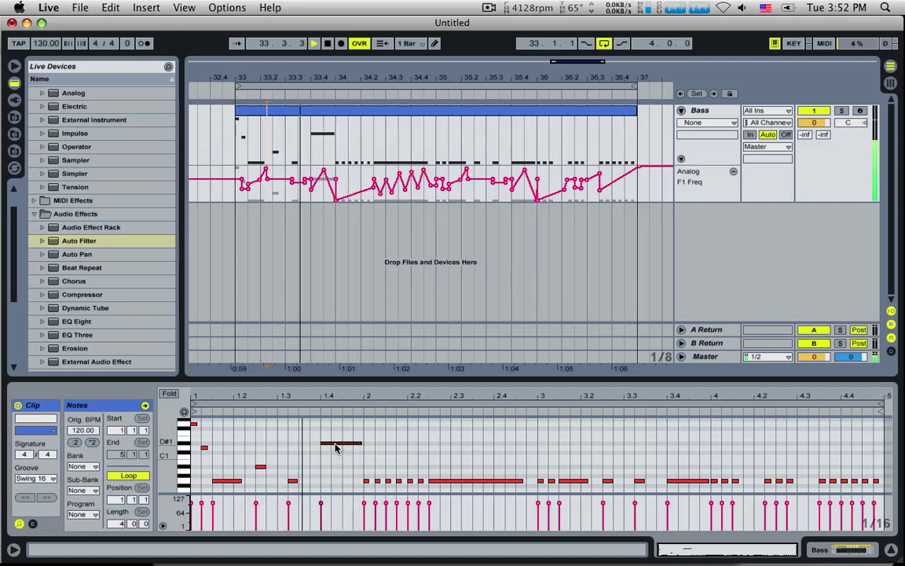
pyautogui.moveTo(333, 444); pyautogui.dragTo(343, 471)
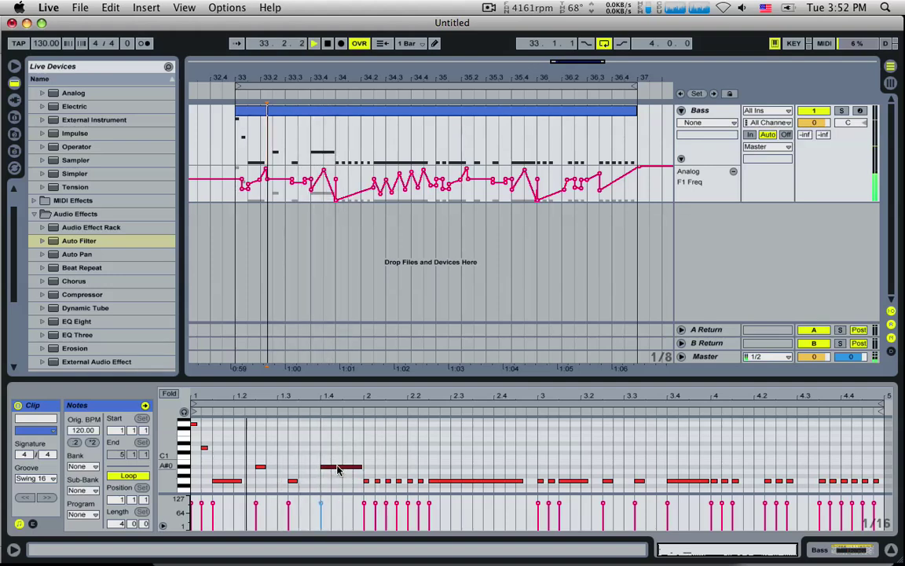
pyautogui.press('space')
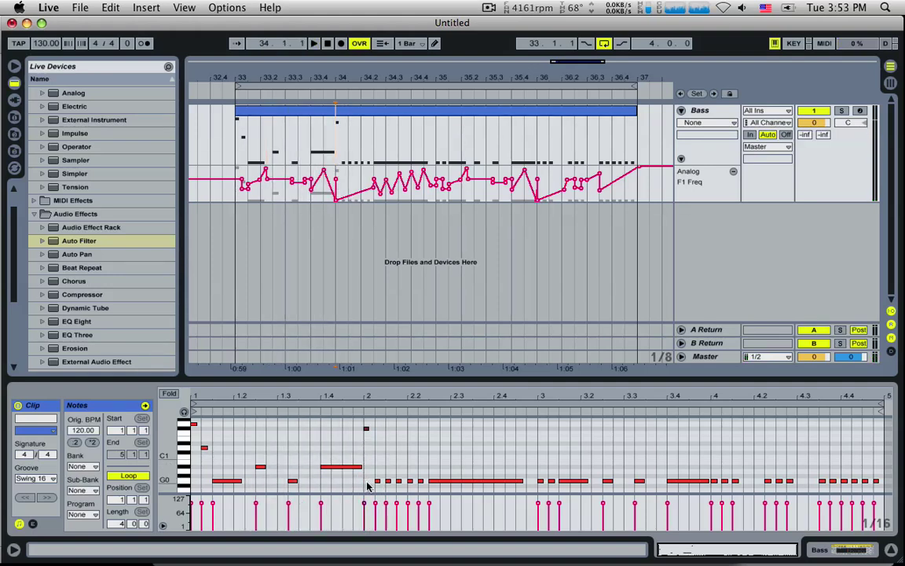
# - Arrange the six short notes from 2.1.1 to 2.2.2 as a descending run of G1, F1, D1, C1, A#0 and A0
pyautogui.press('Up')
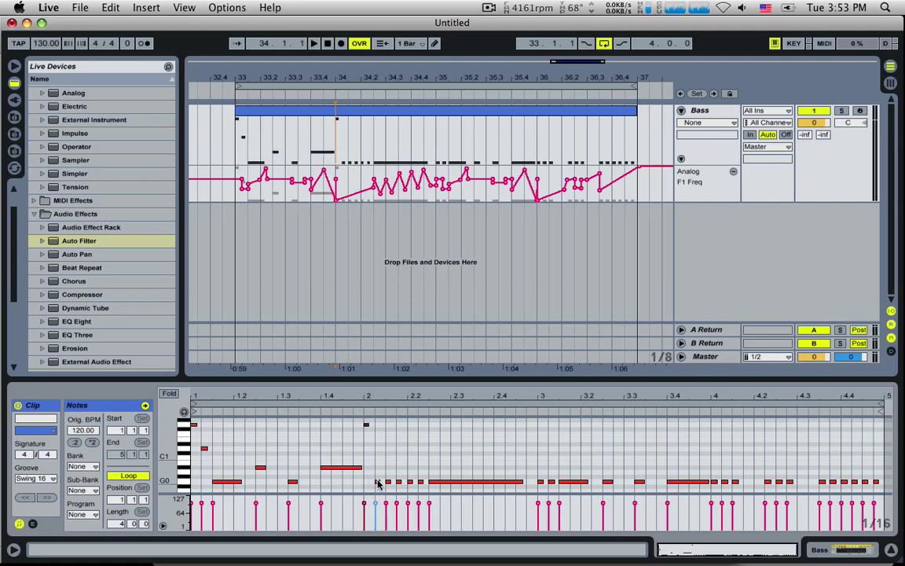
pyautogui.moveTo(377, 483); pyautogui.dragTo(381, 457)
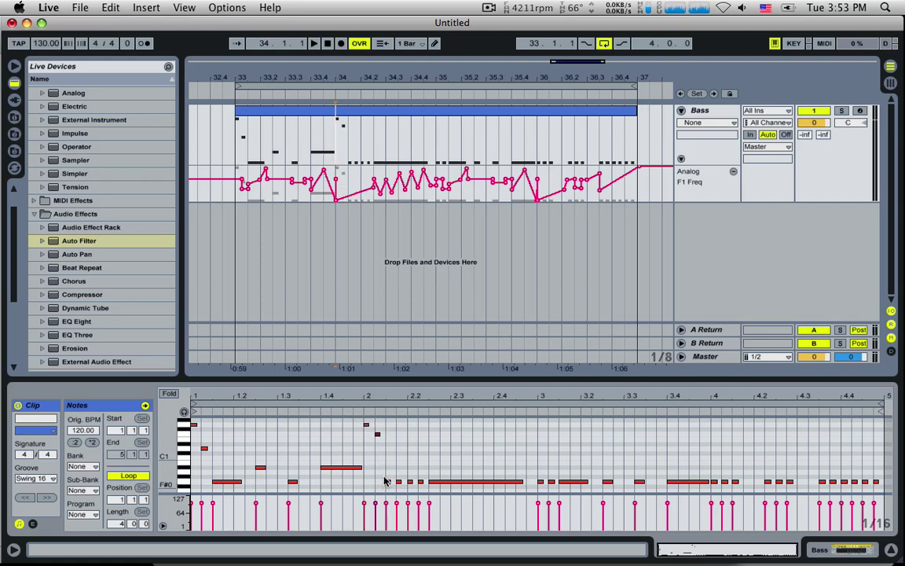
pyautogui.moveTo(388, 482); pyautogui.dragTo(393, 458)
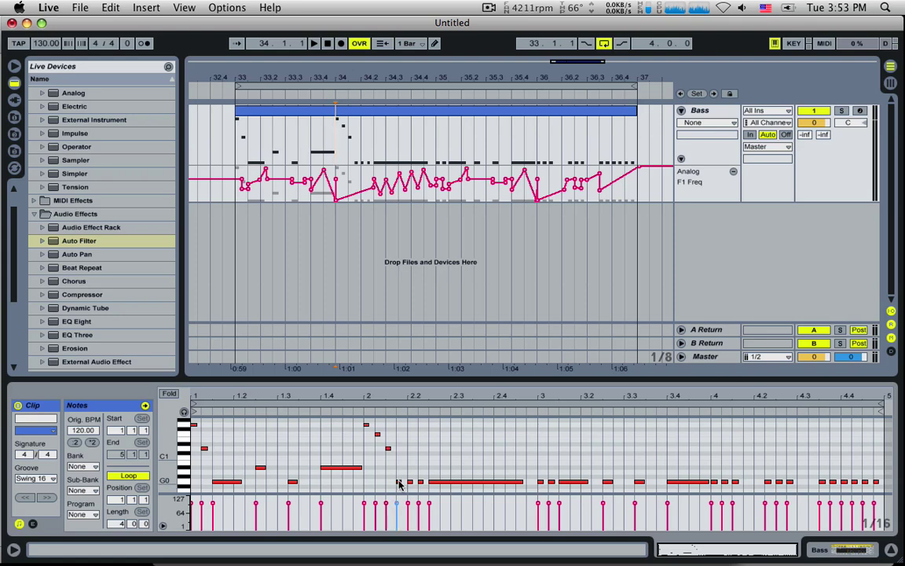
pyautogui.moveTo(399, 482); pyautogui.dragTo(401, 465)
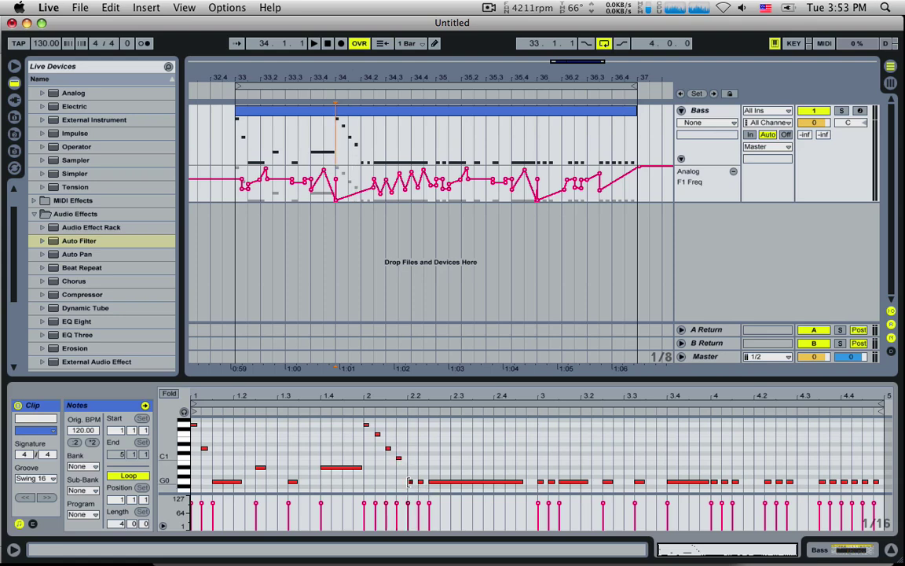
pyautogui.click(410, 478)
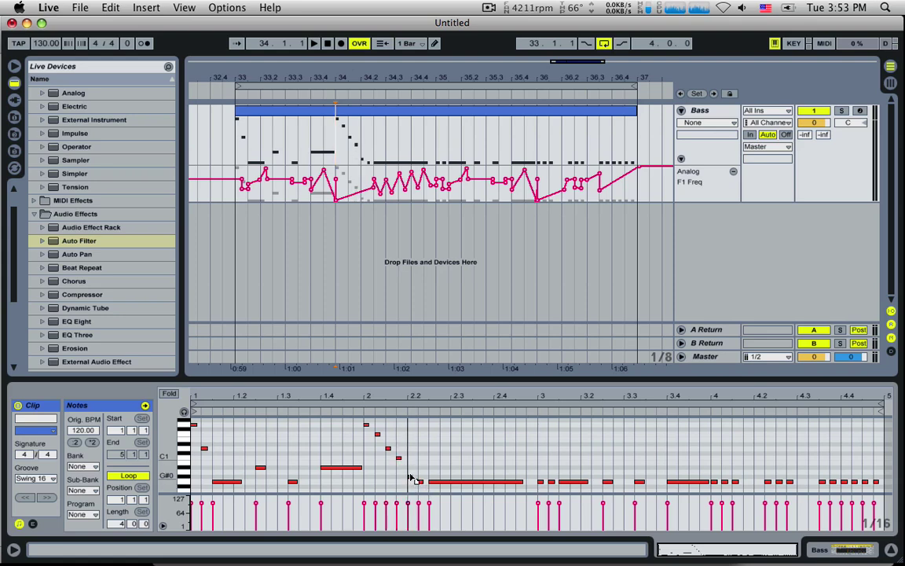
pyautogui.click(410, 467)
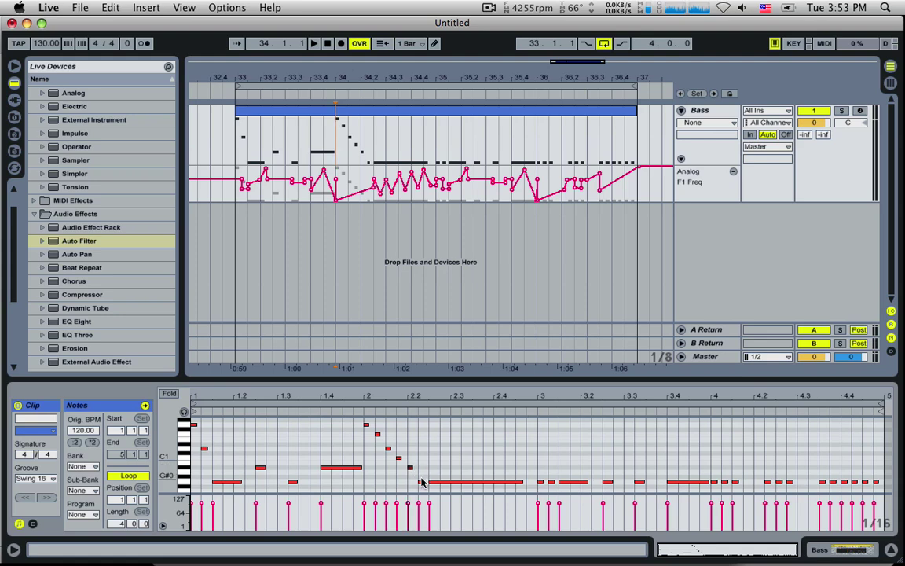
pyautogui.moveTo(420, 482); pyautogui.dragTo(419, 472)
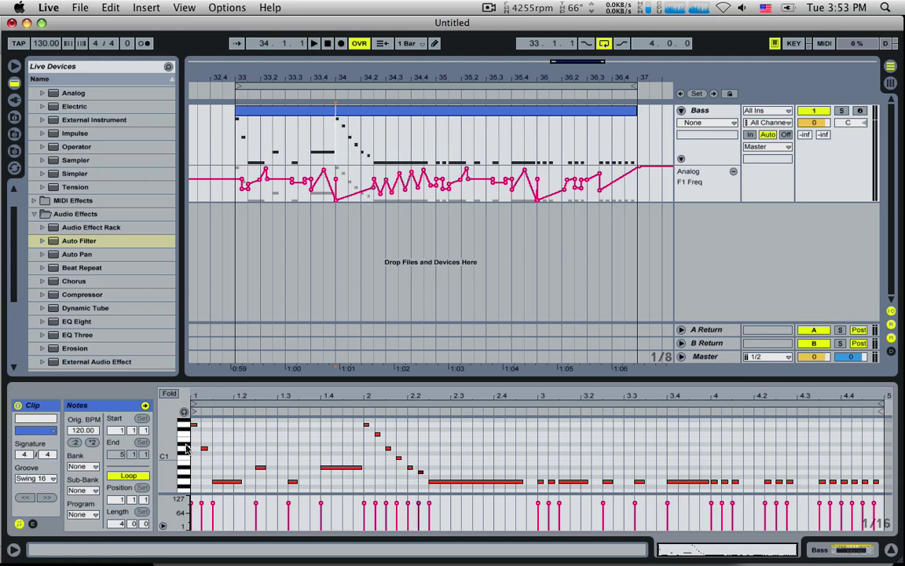
# - Audition the bass line with its descending run from 33.1.1
pyautogui.press('space')
pyautogui.press('space')
pyautogui.click(235, 143)
pyautogui.press('space')
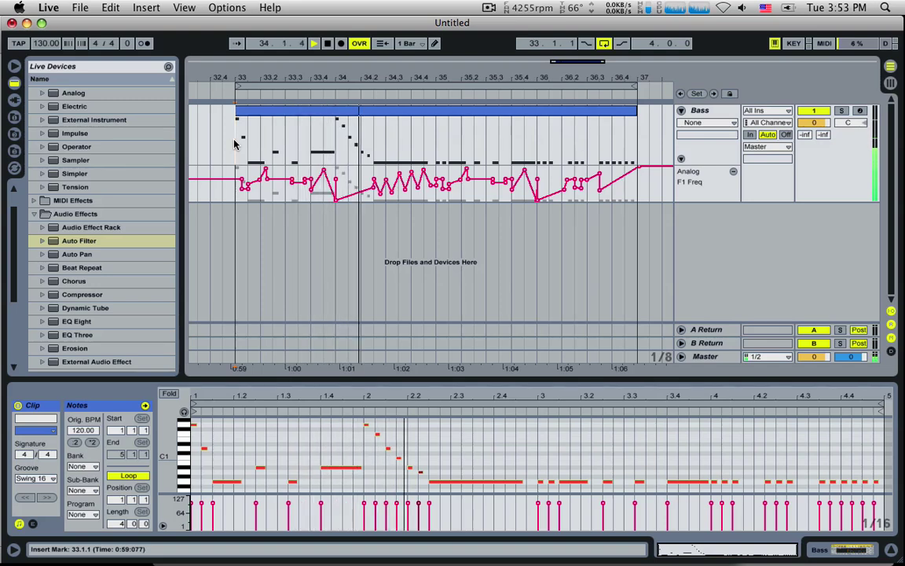
pyautogui.press('space')
pyautogui.press('space')
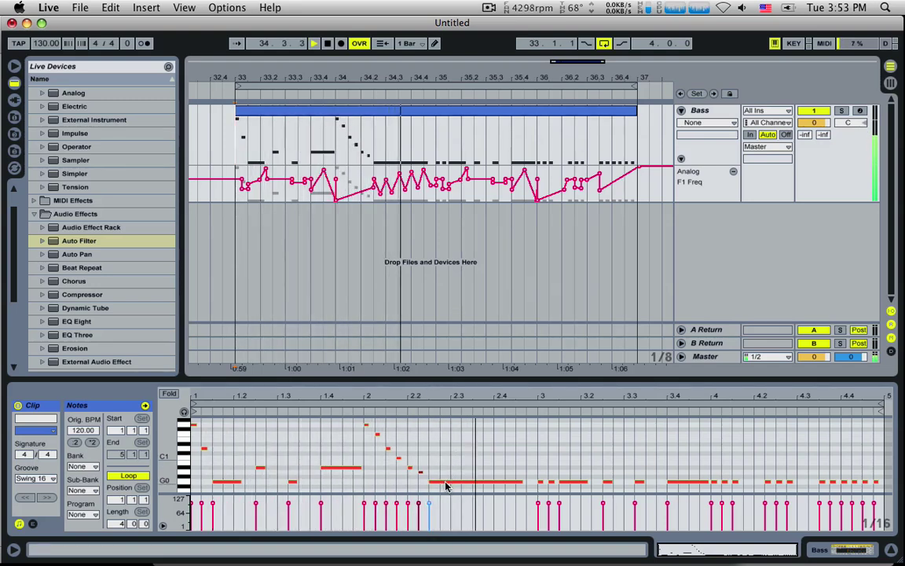
# - Raise the long note at 2.2.3 to D1 and audition it
pyautogui.press('space')
pyautogui.moveTo(446, 483); pyautogui.dragTo(450, 452)
pyautogui.press('space')
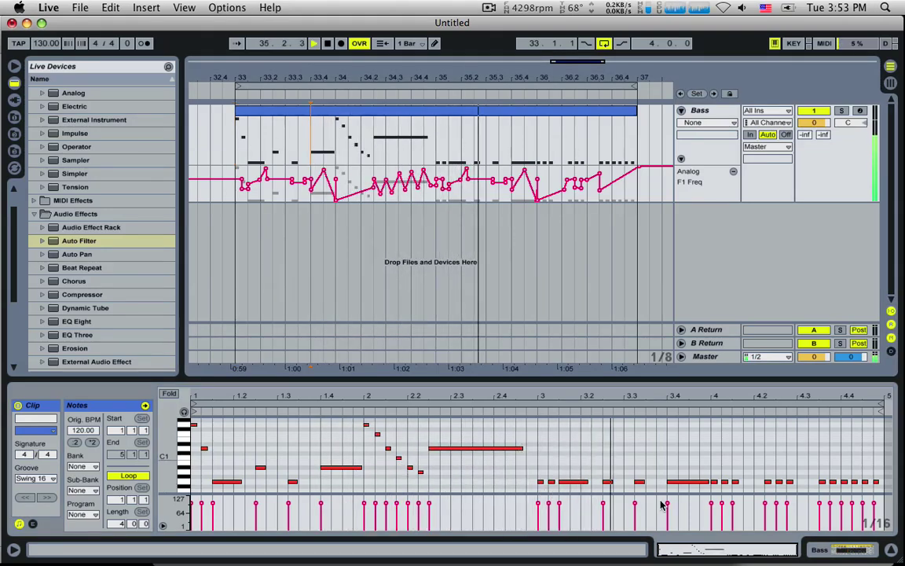
# - Stop playback and raise bar 3's first note, at 3.1.1, to G1
pyautogui.moveTo(538, 469); pyautogui.dragTo(542, 484)
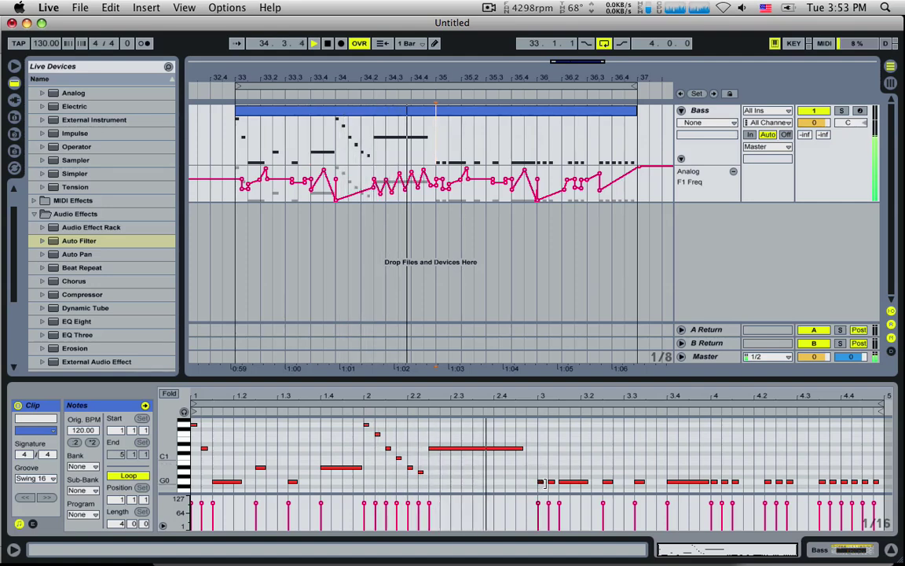
pyautogui.press('space')
pyautogui.press('Up')
pyautogui.press('Up')
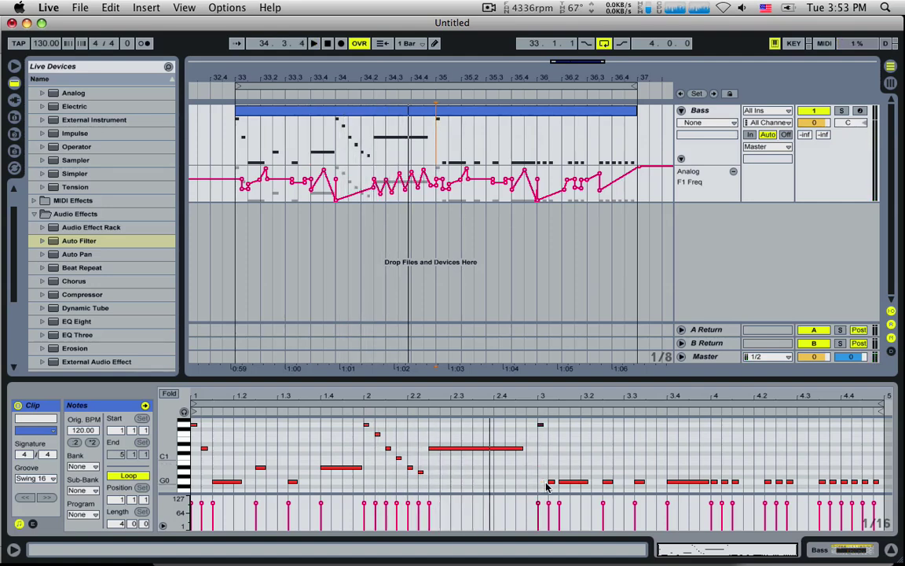
# - Raise bar 3's second note, at 3.1.2, to D1
pyautogui.press('Up')
pyautogui.press('Up')
pyautogui.press('Up')
pyautogui.press('space')
pyautogui.click(555, 486)
pyautogui.moveTo(549, 476)
pyautogui.mouseDown()
pyautogui.moveTo(557, 487)
pyautogui.moveTo(548, 484)
pyautogui.mouseUp()
pyautogui.press('Up')
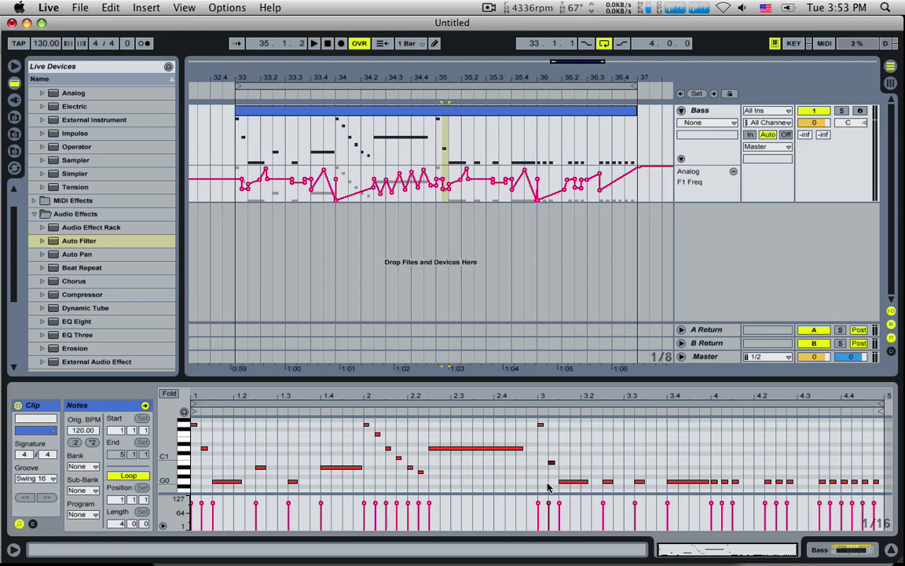
pyautogui.press('Up')
pyautogui.press('Up')
pyautogui.press('Up')
# - Raise the short note at 3.2.3 to A#0, leaving the short note after it on G0
pyautogui.click(607, 483)
pyautogui.press('Up')
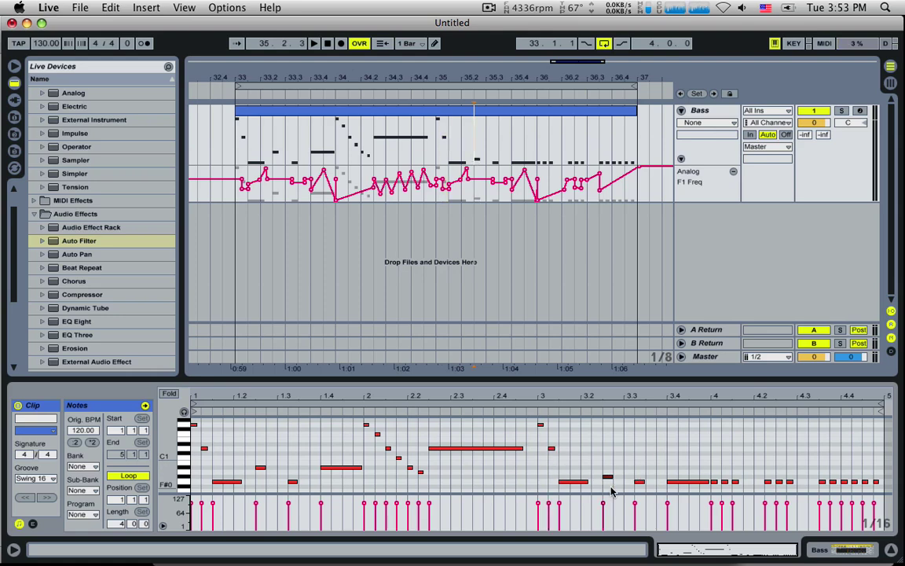
pyautogui.press('Up')
pyautogui.press('Up')
pyautogui.click(636, 481)
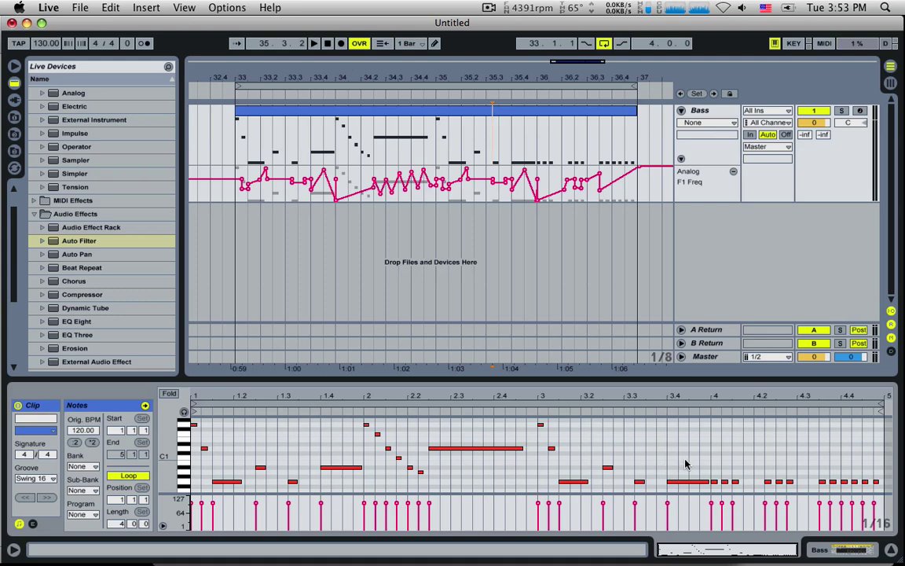
# - Raise the long note at 3.4.1 to D#1 and audition the bass line from there
pyautogui.click(683, 480)
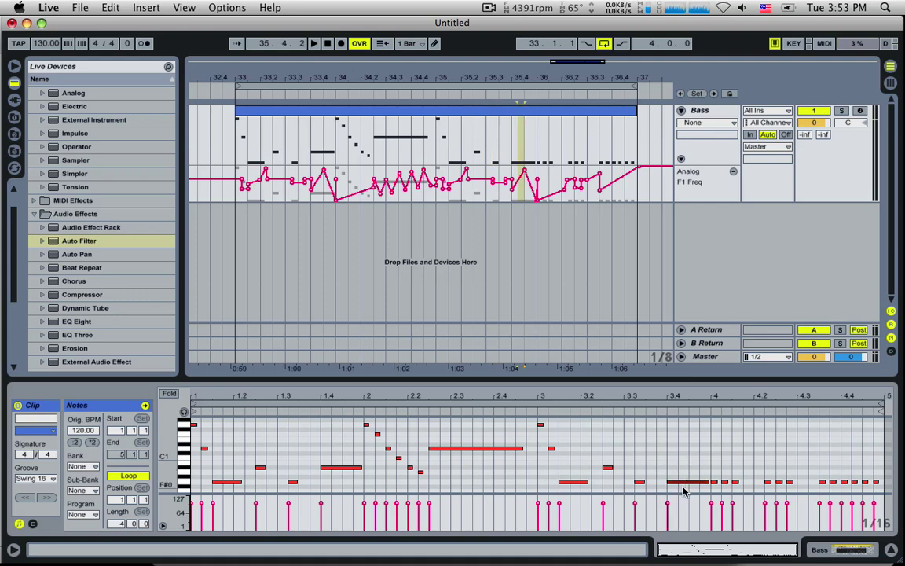
pyautogui.press('Up')
pyautogui.press('Up')
pyautogui.press('Up')
pyautogui.press('Up')
pyautogui.press('Up')
pyautogui.press('Up')
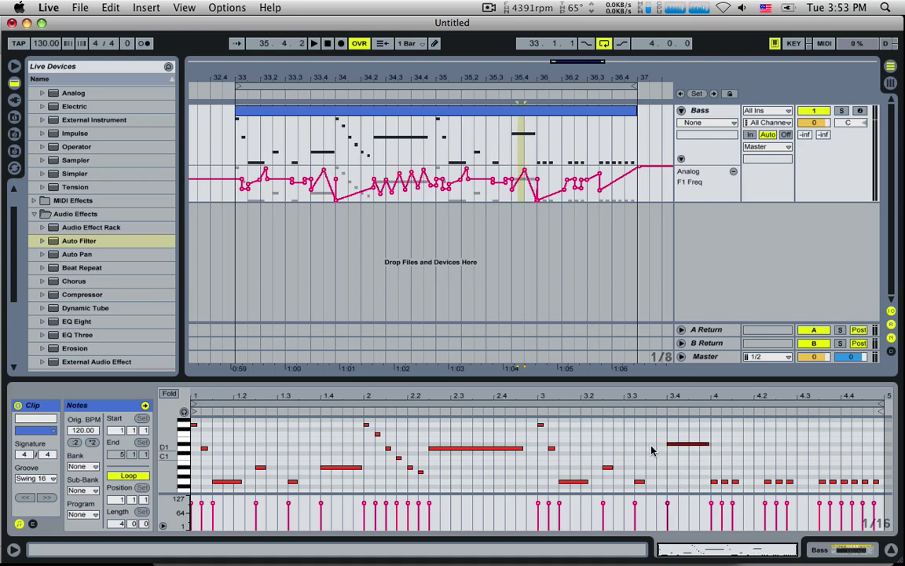
pyautogui.click(662, 454)
pyautogui.press('space')
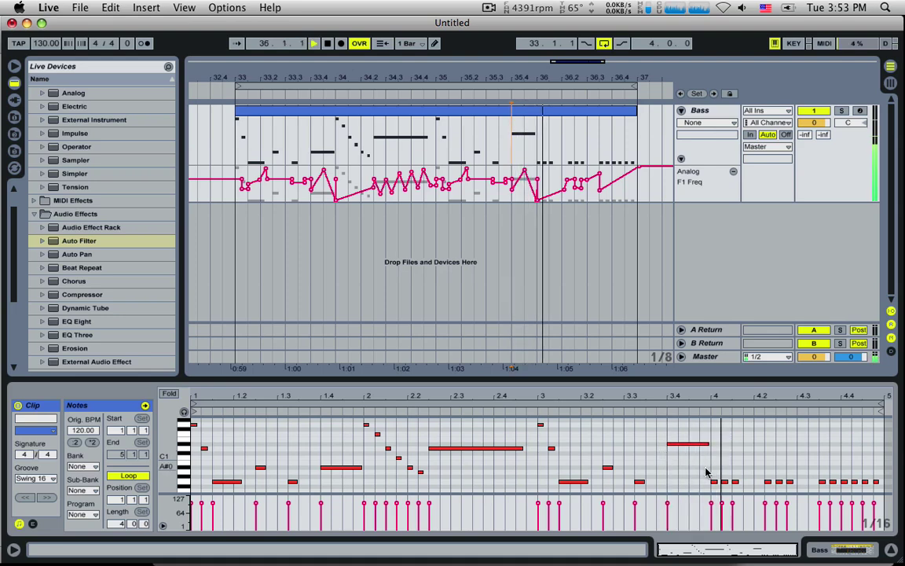
pyautogui.press('space')
# - Raise the three short notes from 4.1.1 to D1 and the three from 4.2.2 to A#0, auditioning the result
pyautogui.press('Up')
pyautogui.press('Up')
pyautogui.moveTo(707, 473); pyautogui.dragTo(800, 491)
pyautogui.press('Up')
pyautogui.press('Up')
pyautogui.press('Up')
pyautogui.press('Up')
pyautogui.press('Up')
pyautogui.press('Up')
pyautogui.press('Up')
pyautogui.press('Up')
pyautogui.press('space')
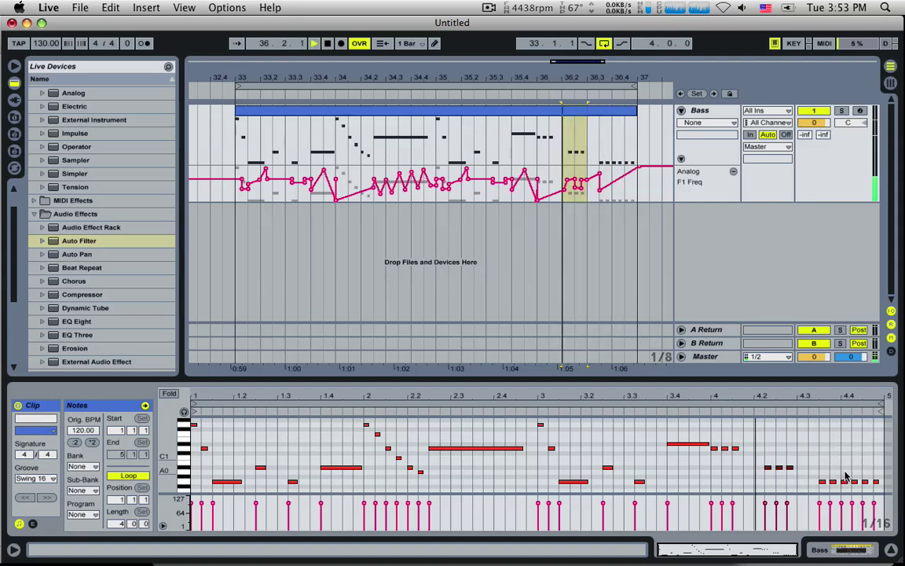
pyautogui.press('space')
# - Raise the last two short notes of bar 4, at 4.4.3 and 4.4.4, to G1
pyautogui.moveTo(860, 475); pyautogui.dragTo(888, 494)
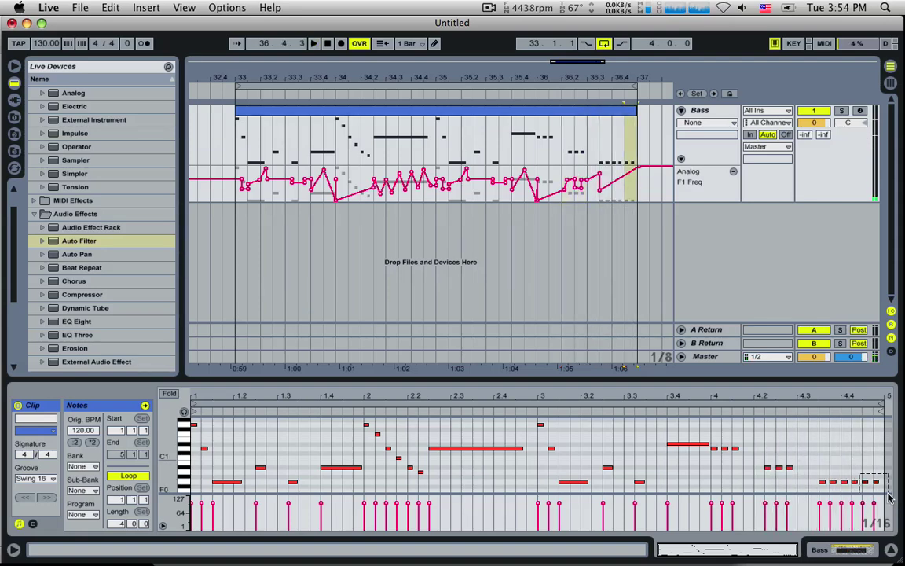
pyautogui.press('Up')
pyautogui.press('Up')
pyautogui.press('Up')
pyautogui.press('Up')
pyautogui.press('Up')
pyautogui.press('Up')
pyautogui.press('Up')
pyautogui.press('Up')
pyautogui.press('Up')
pyautogui.press('Up')
pyautogui.press('Up')
pyautogui.press('Up')
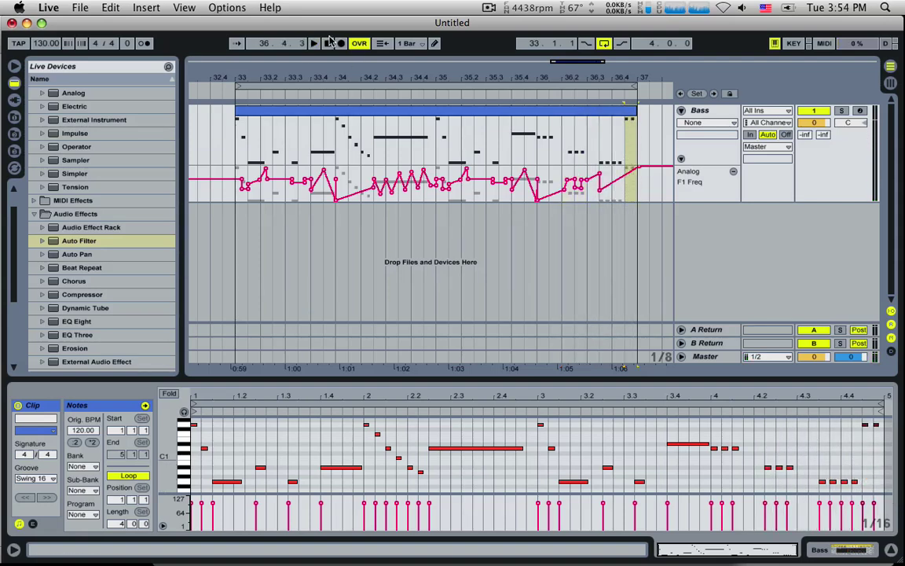
# - Audition the whole four-bar bass line from 33.1.1
pyautogui.click(234, 134)
pyautogui.press('space')
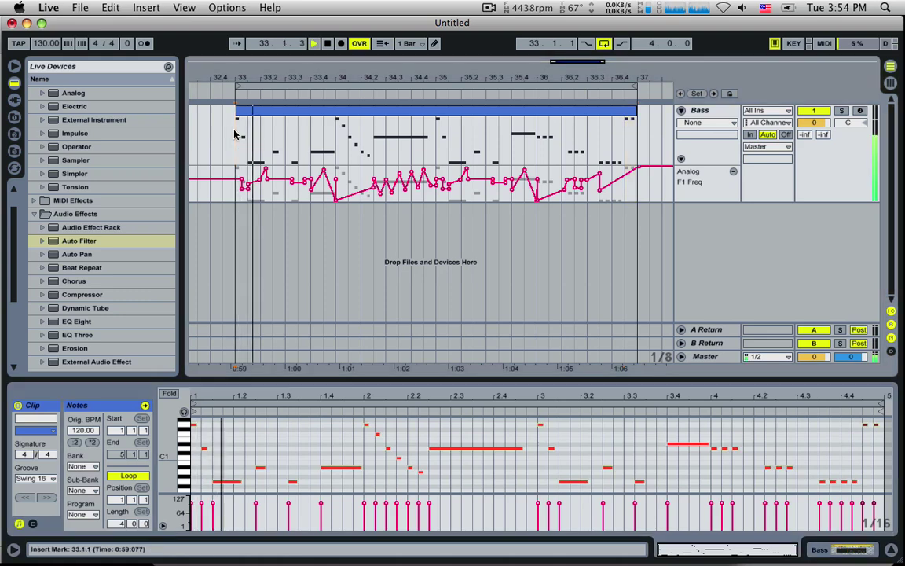
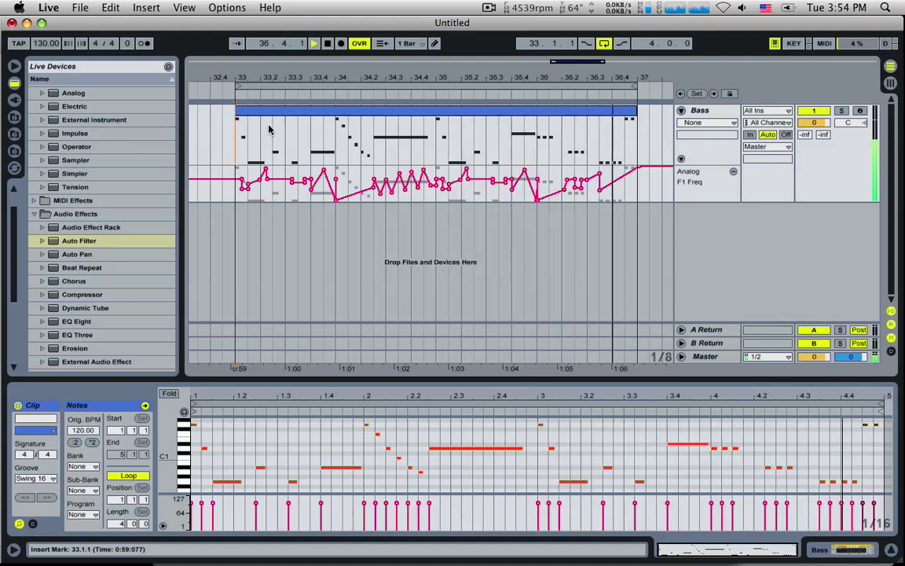
pyautogui.press('space')
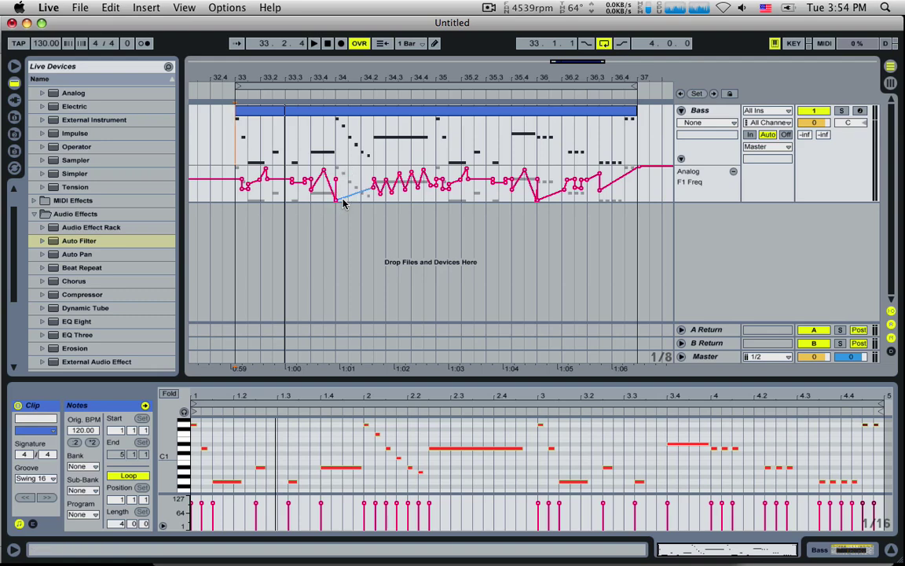
# - Reshape the F1 Freq ramp under the descending run into a falling slope from 34.1.1 to 34.2.3, auditioning it
pyautogui.moveTo(344, 198); pyautogui.dragTo(337, 193)
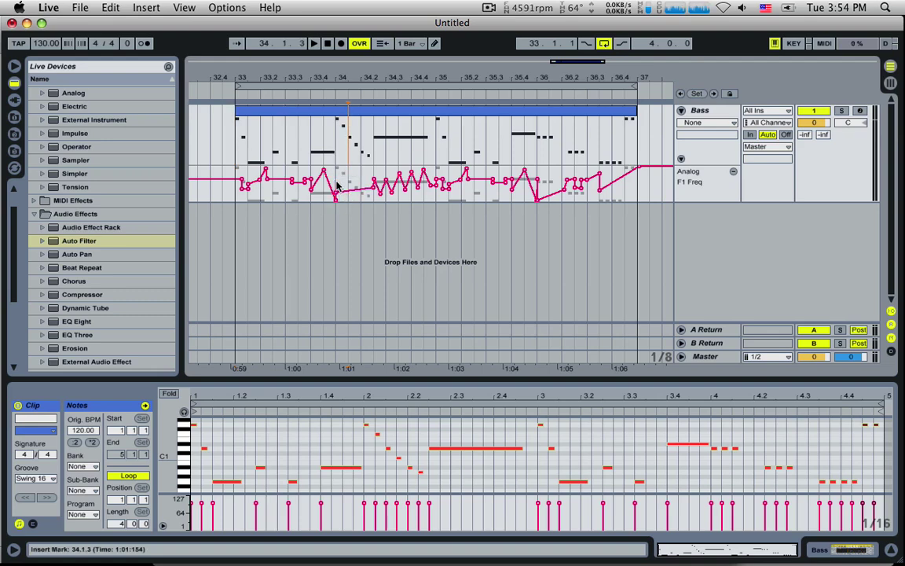
pyautogui.click(338, 193)
pyautogui.click(337, 161)
pyautogui.press('space')
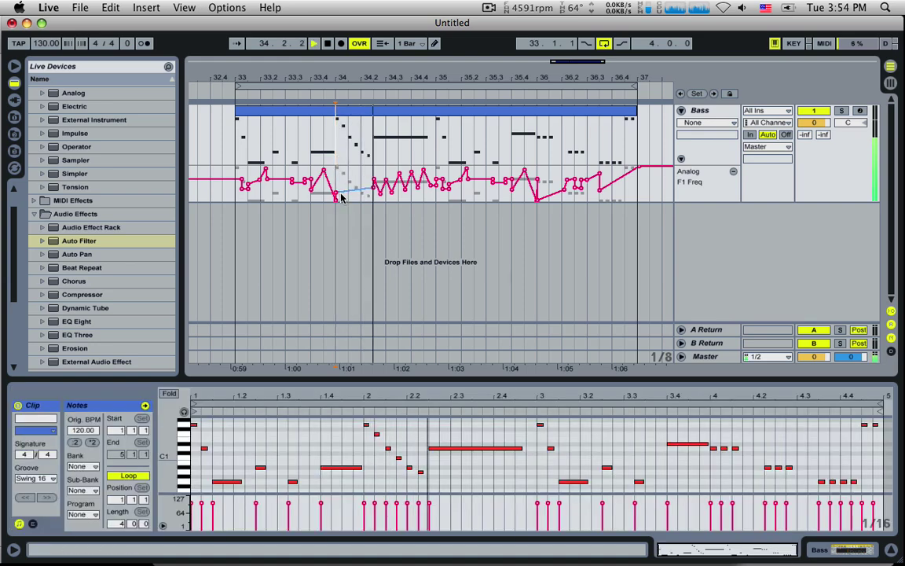
pyautogui.press('space')
pyautogui.moveTo(336, 192); pyautogui.dragTo(374, 195)
pyautogui.press('space')
pyautogui.press('space')
pyautogui.press('space')
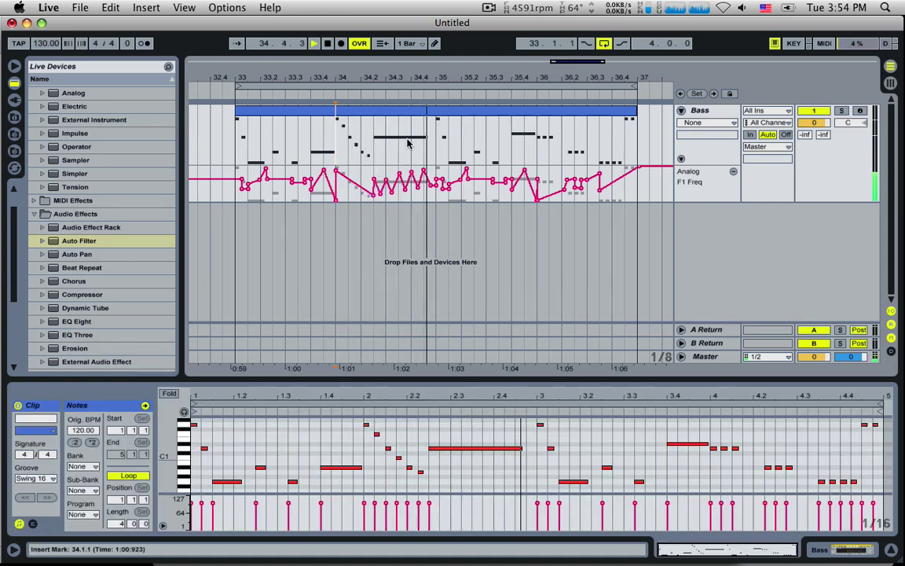
pyautogui.press('space')
# - Audition the long note at 34.2.3 and turn its F1 Freq zigzag into a sawtooth by moving the low points directly beneath the peaks
pyautogui.moveTo(418, 77); pyautogui.dragTo(418, 141)
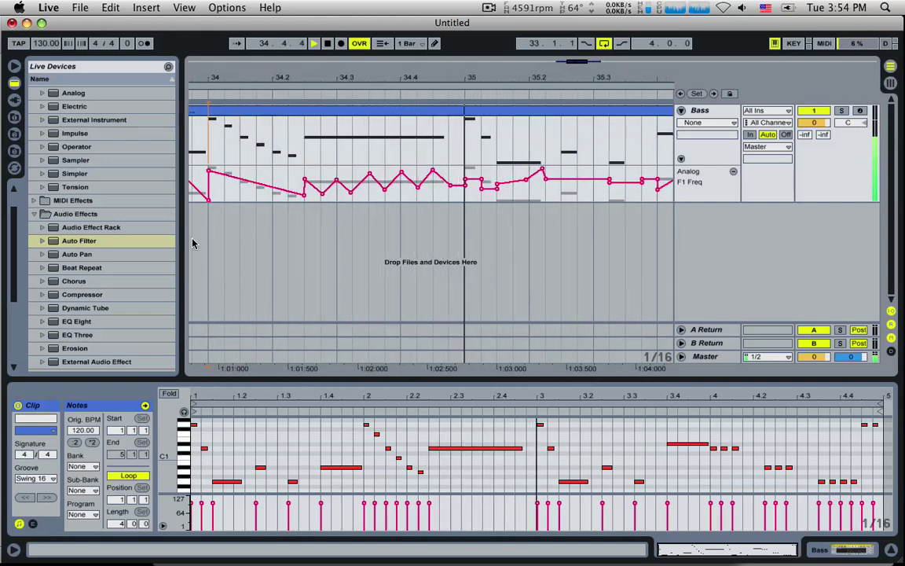
pyautogui.press('space')
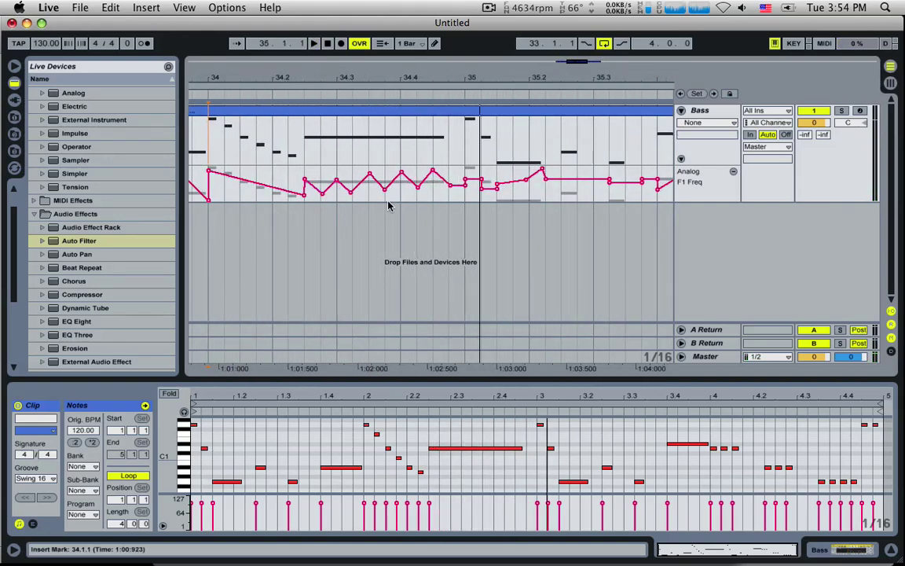
pyautogui.click(311, 171)
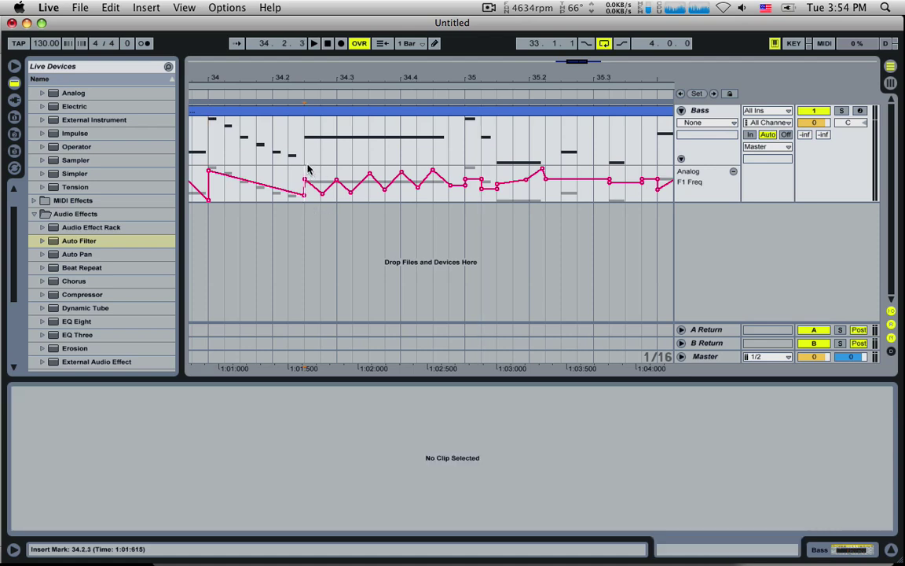
pyautogui.press('space')
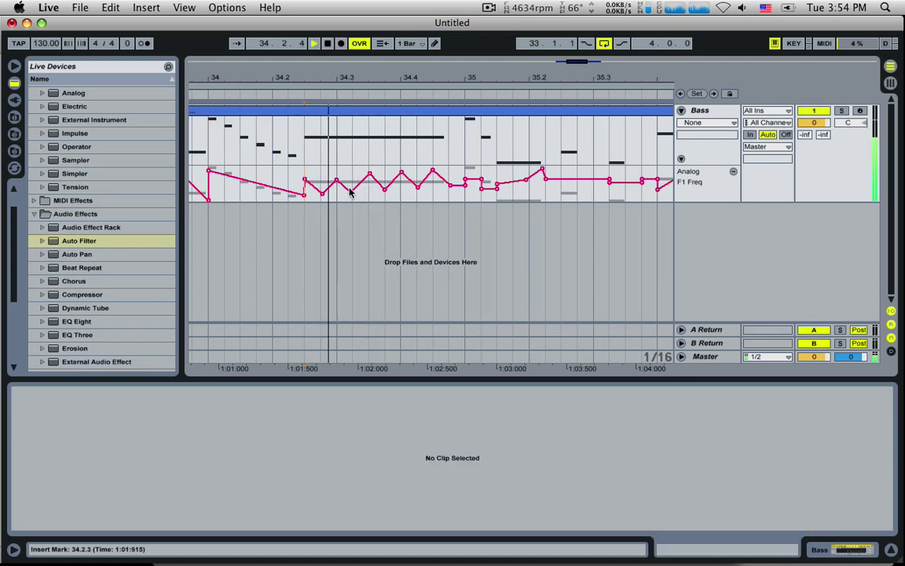
pyautogui.press('space')
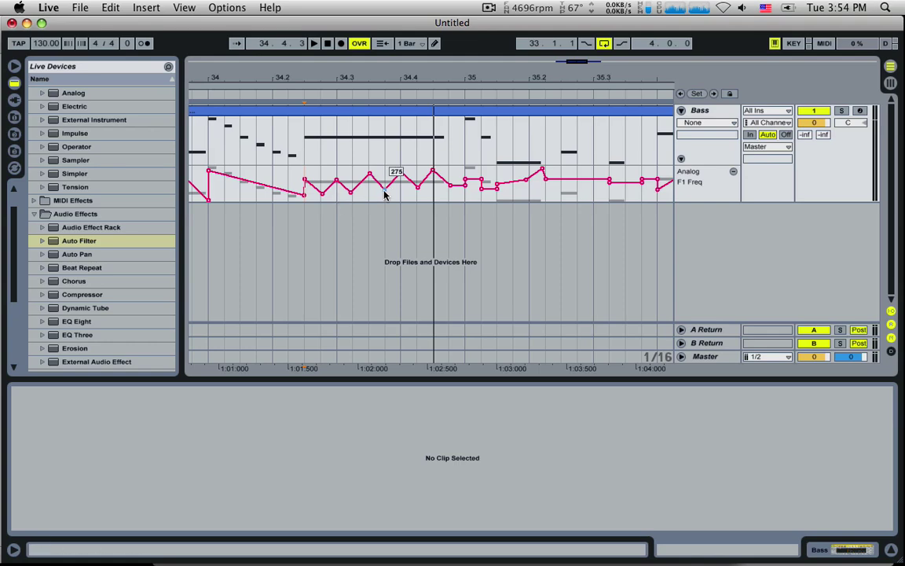
pyautogui.moveTo(383, 190); pyautogui.dragTo(336, 193)
pyautogui.moveTo(418, 188); pyautogui.dragTo(402, 190)
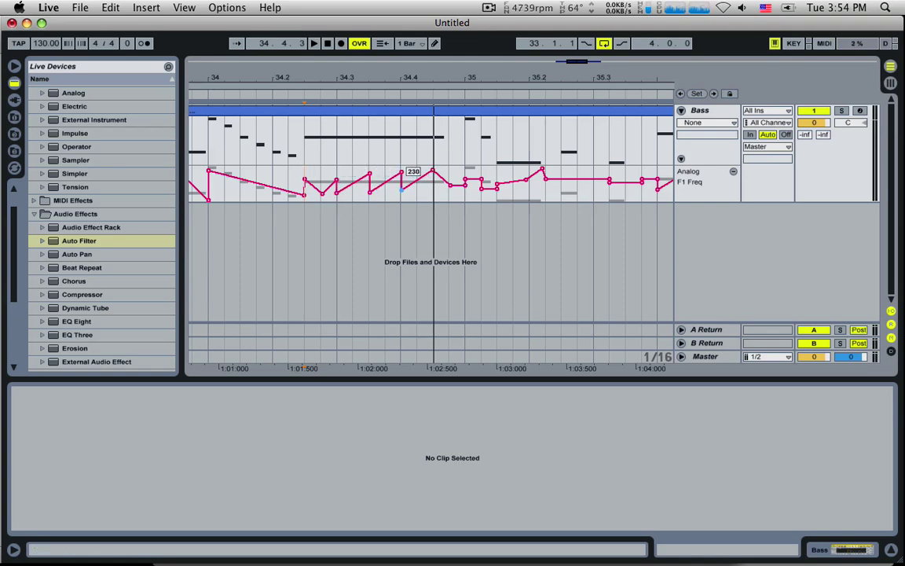
# - Play from 34.1.1 and shift the F1 Freq sawtooth's peaks slightly earlier to soften the vertical drops
pyautogui.click(208, 161)
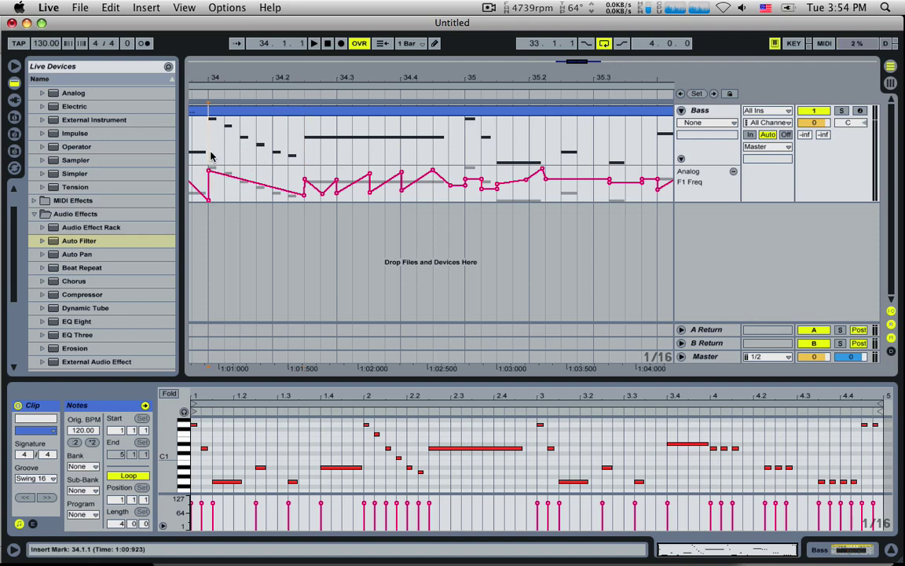
pyautogui.press('space')
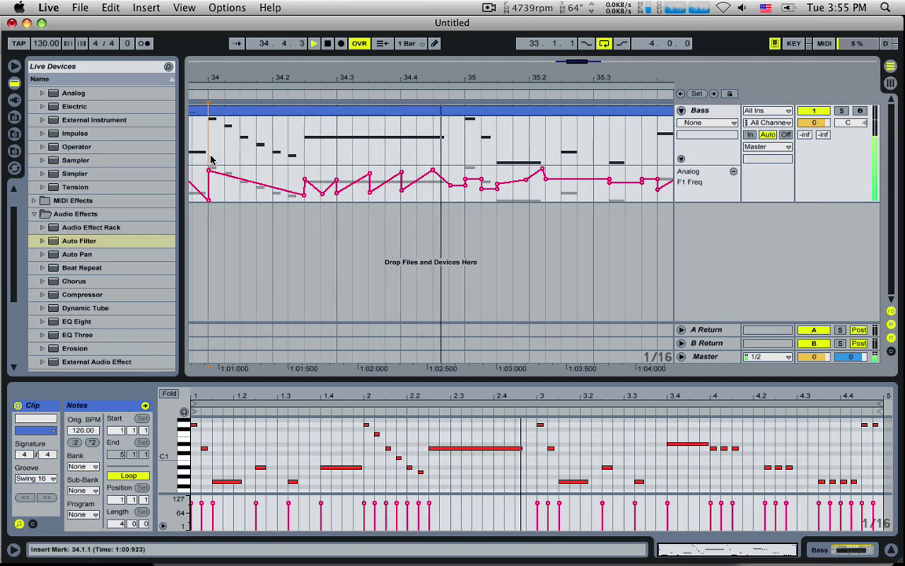
pyautogui.moveTo(322, 193); pyautogui.dragTo(399, 170)
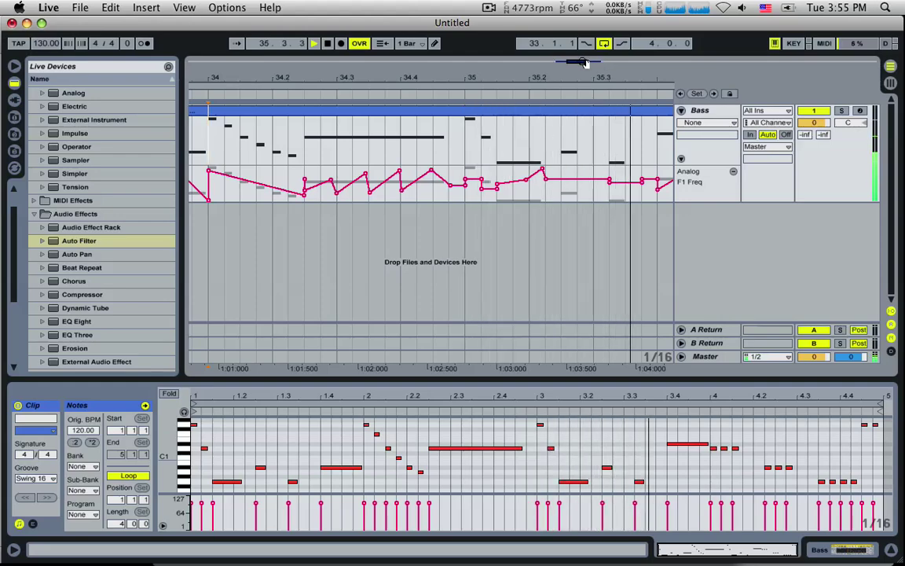
pyautogui.moveTo(588, 62); pyautogui.dragTo(606, 63)
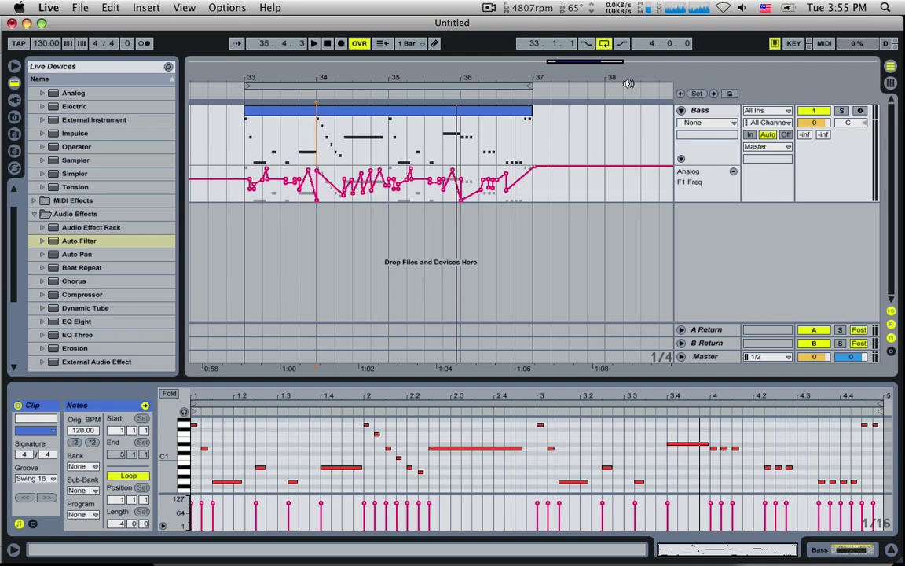
# - Review Analog's Osc1 and Fil1 settings, and audition the bass line from 33.1.1
pyautogui.hotkey('shift', 'Tab')
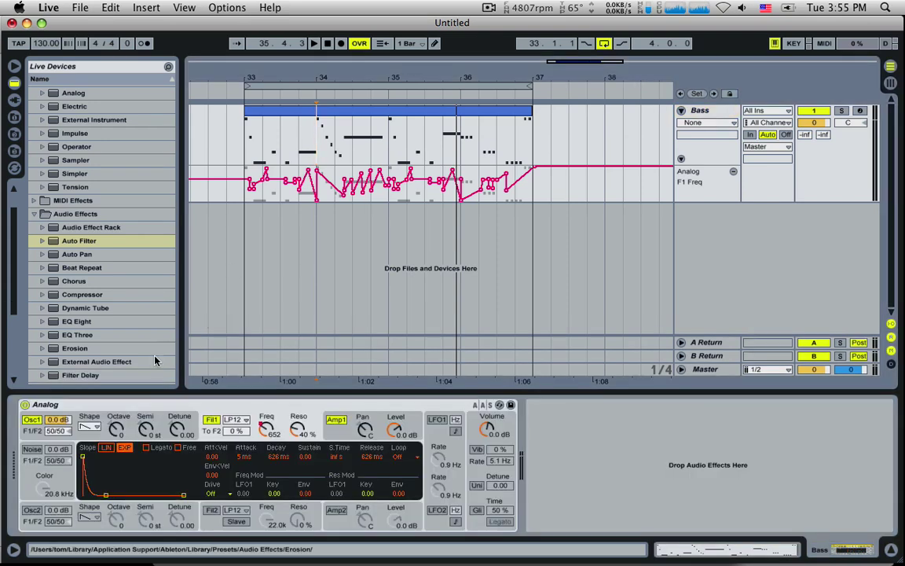
pyautogui.click(101, 424)
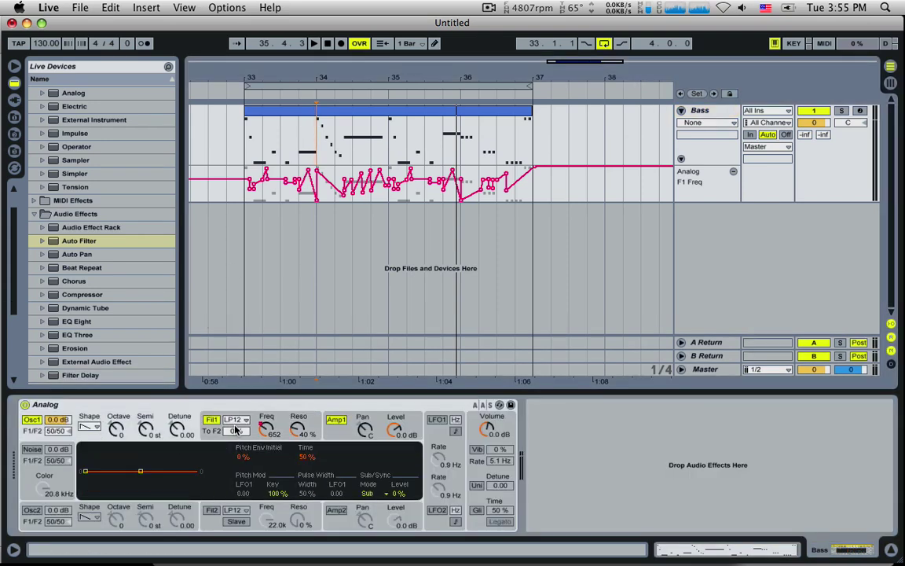
pyautogui.click(233, 422)
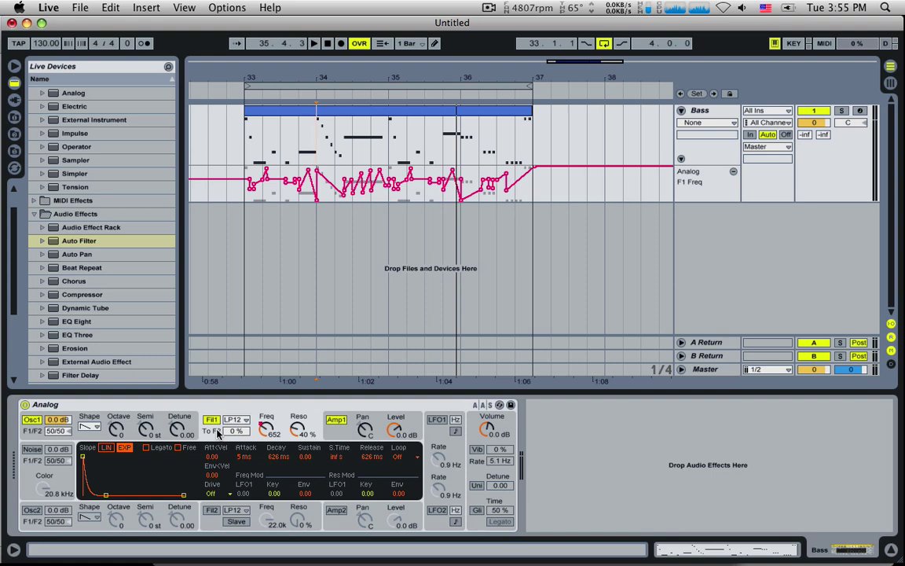
pyautogui.click(243, 124)
pyautogui.press('space')
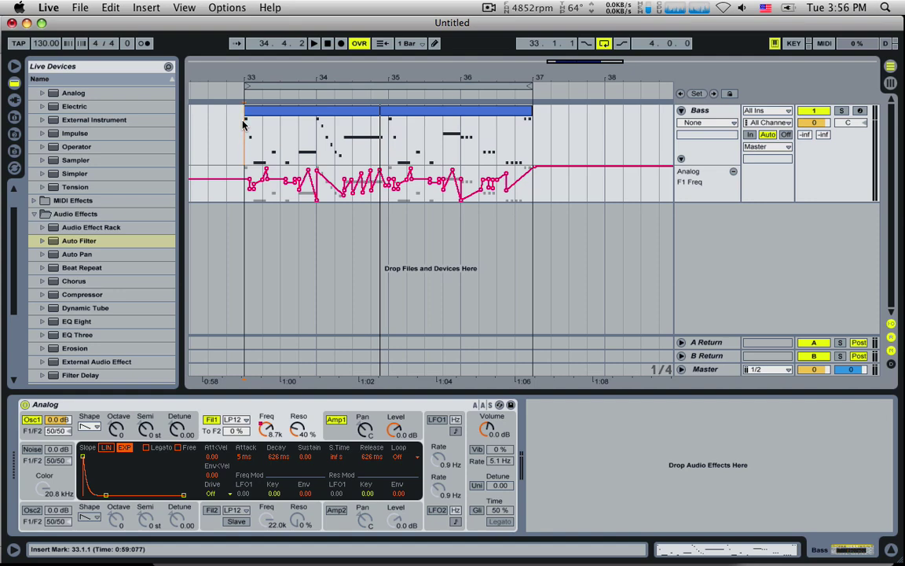
# - Duplicate the Bass track with its clip and Analog instrument
pyautogui.click(698, 112)
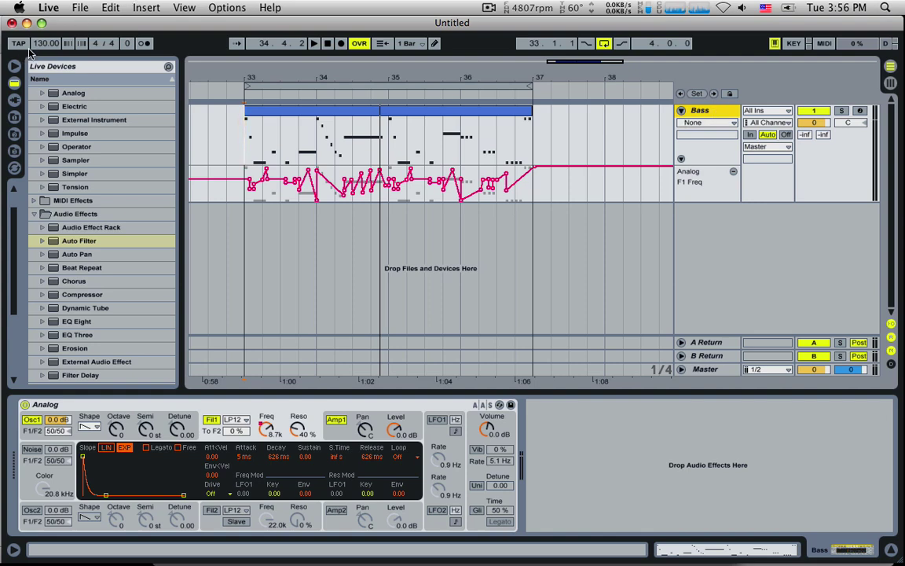
pyautogui.click(110, 7)
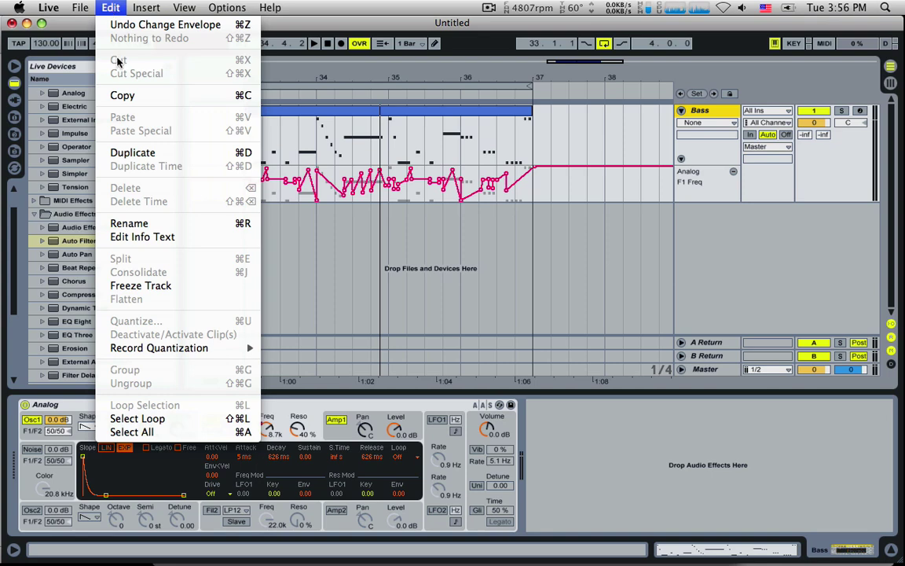
pyautogui.click(172, 154)
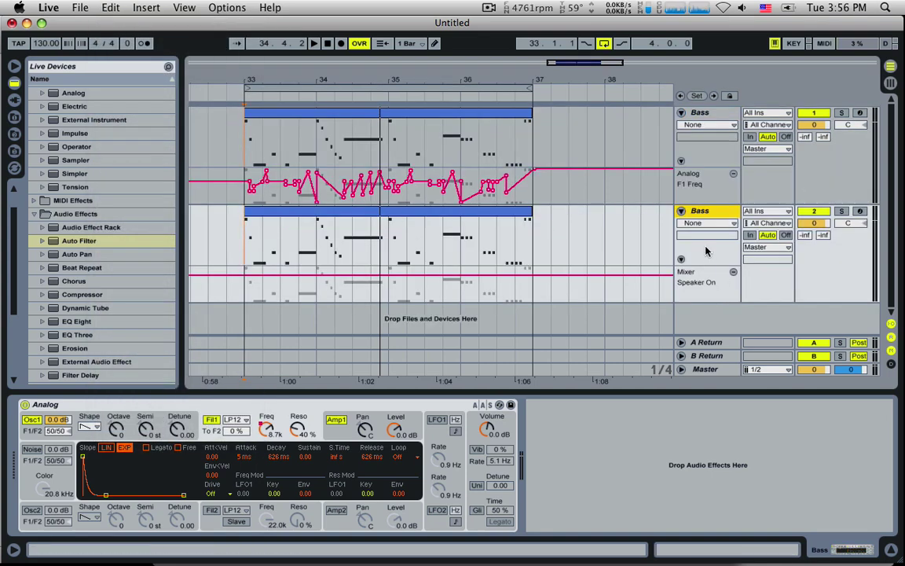
# - Select the original Bass track and audition both Bass tracks together from 33.1.1
pyautogui.click(710, 116)
pyautogui.click(707, 223)
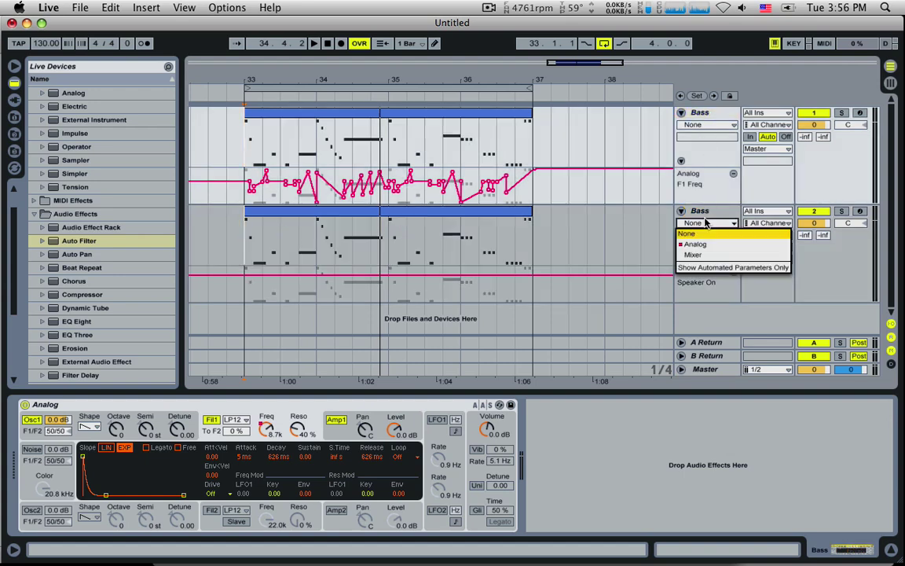
pyautogui.click(705, 212)
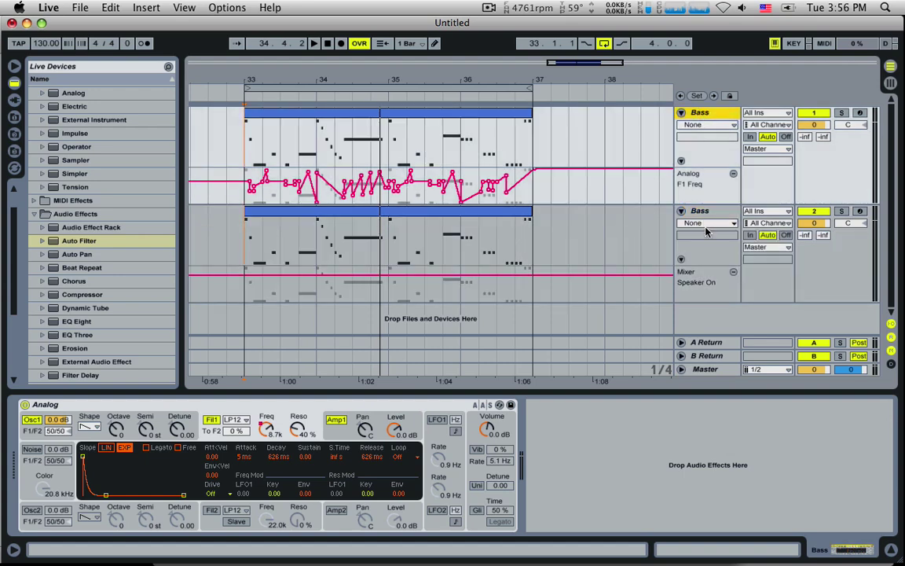
pyautogui.click(248, 143)
pyautogui.press('space')
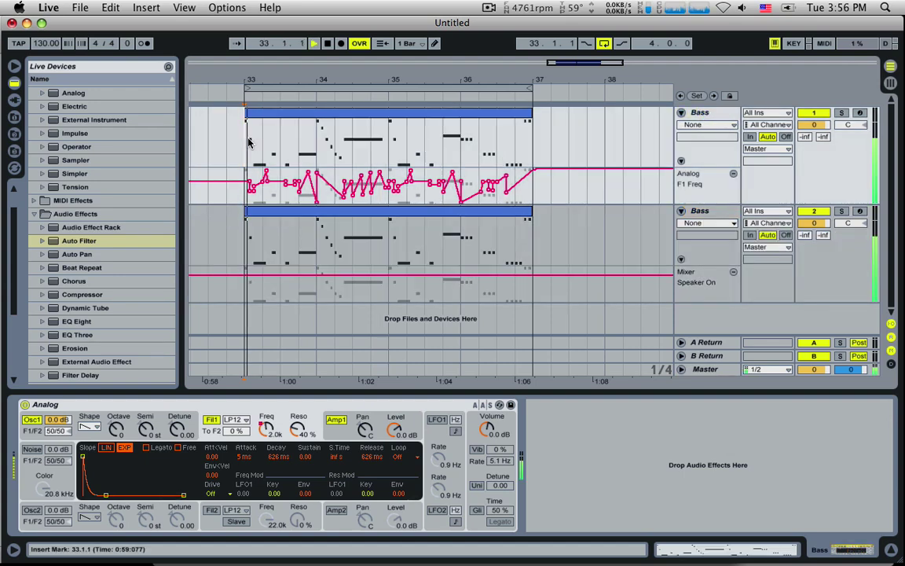
# - Stop playback, return to 33.1.1, and compare the original Bass track with its duplicate
pyautogui.press('space')
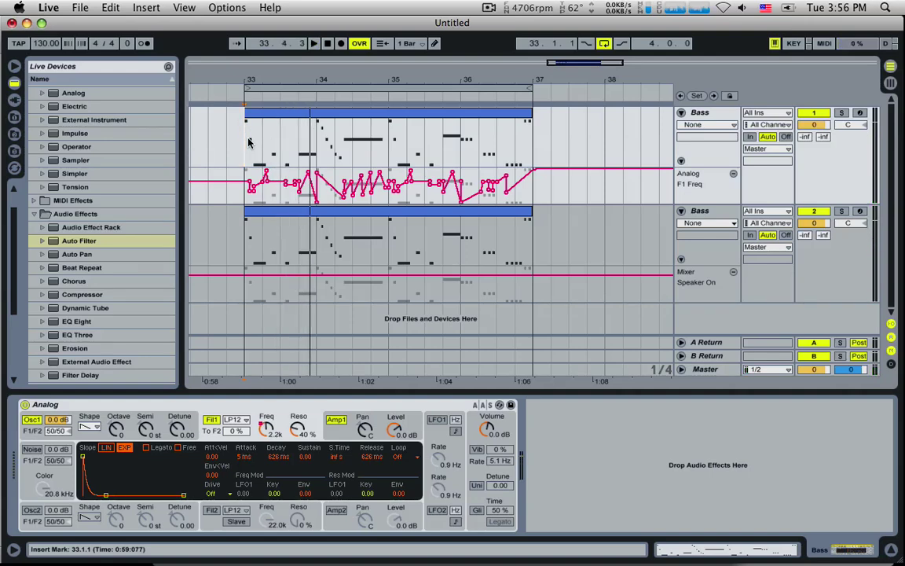
pyautogui.click(715, 118)
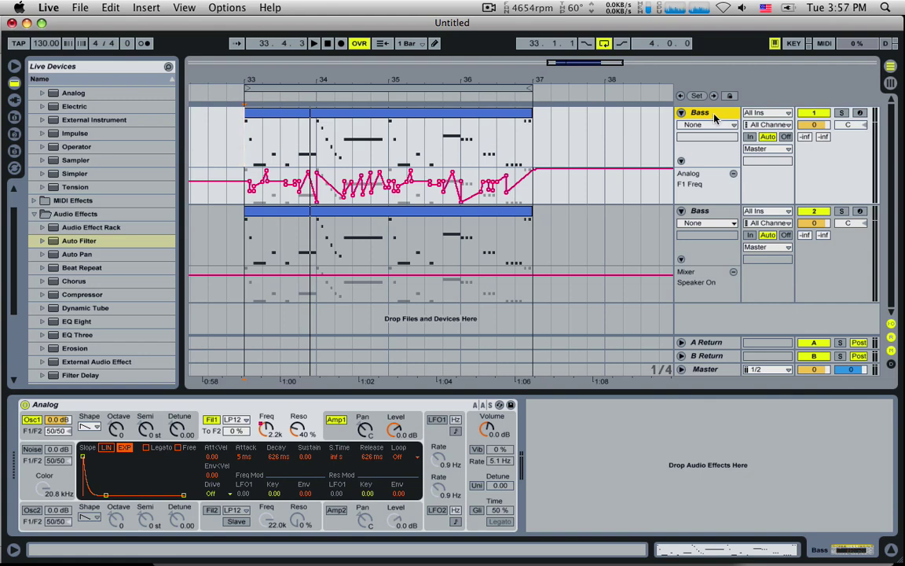
pyautogui.click(696, 214)
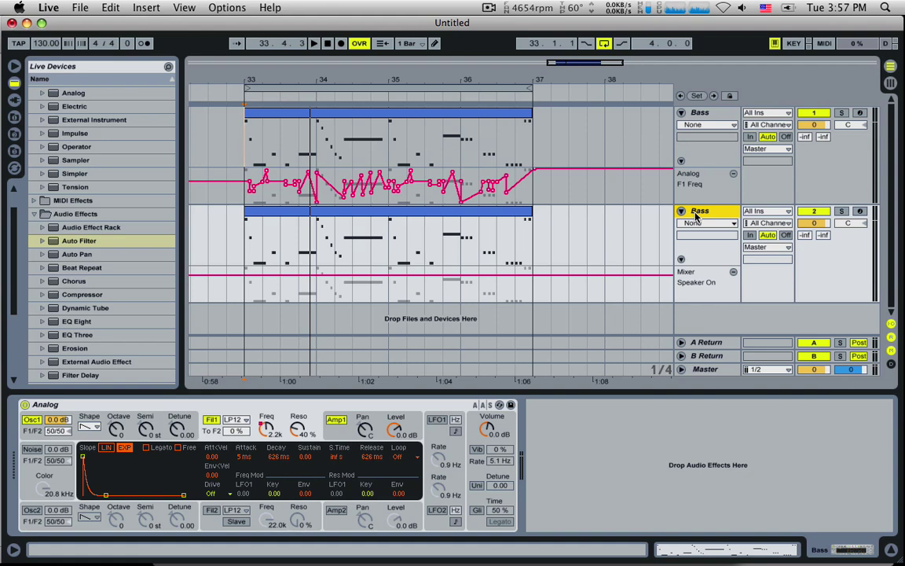
pyautogui.click(242, 252)
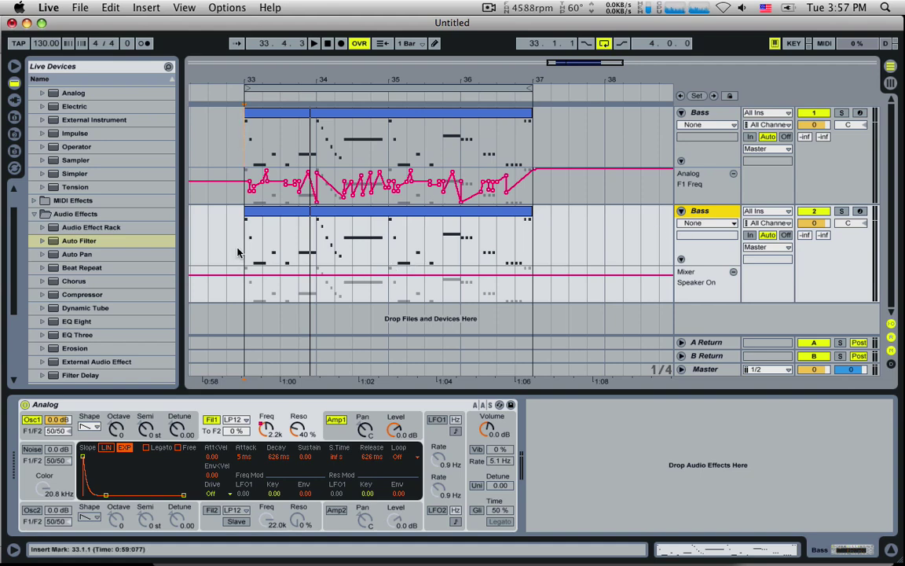
pyautogui.click(713, 115)
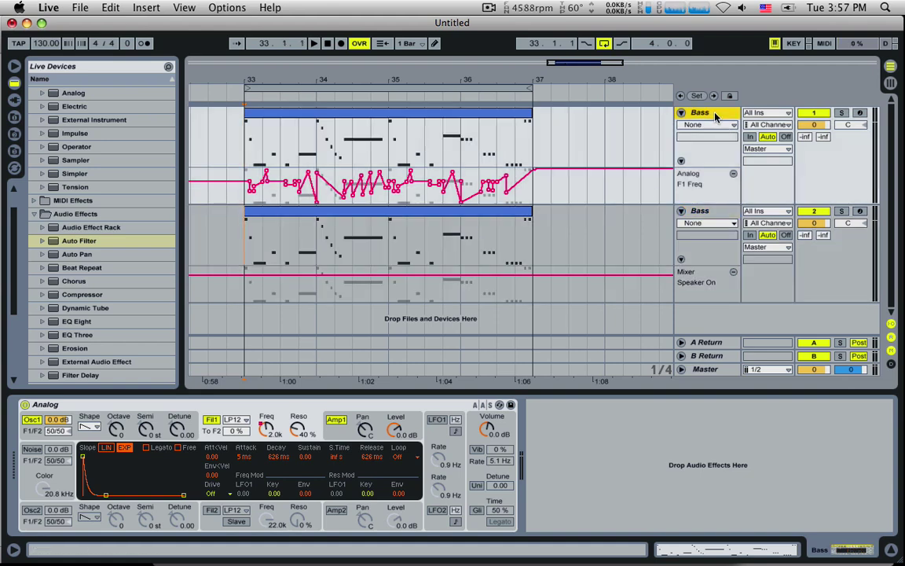
# - Rename the duplicated Bass track as Sub Bass
pyautogui.click(713, 214)
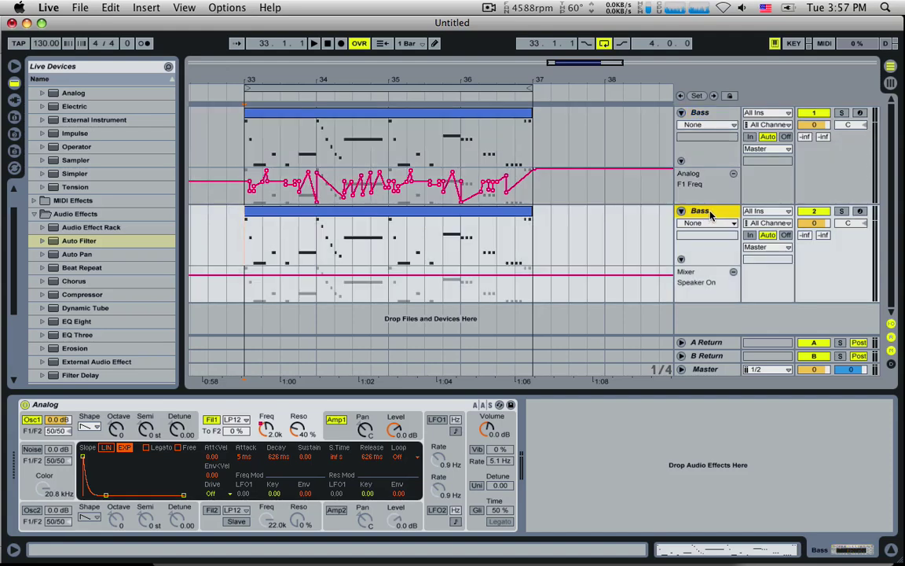
pyautogui.press('super+r')
pyautogui.press('Return')
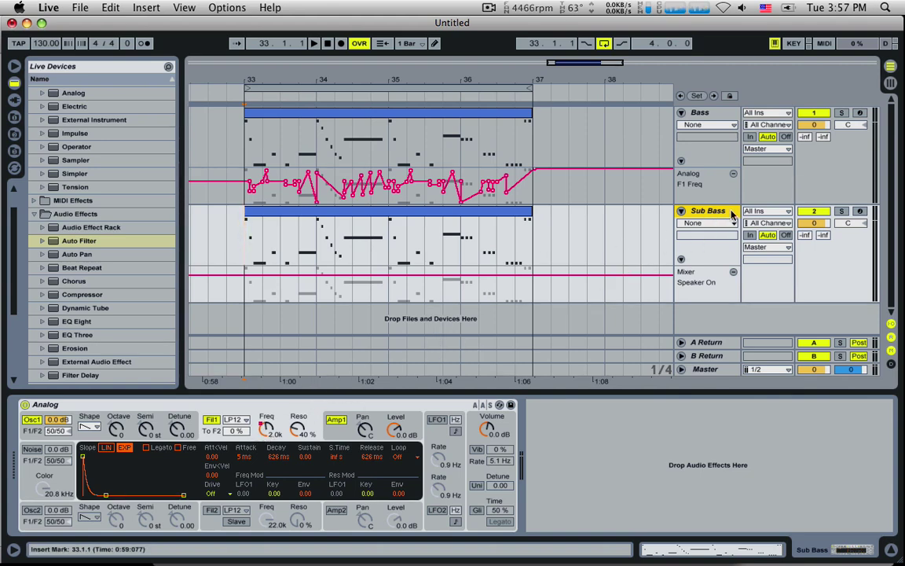
# - Show the Sub Bass track's F1 Freq automation and delete its breakpoints from 32.4.1 to 37.3.1
pyautogui.click(267, 427)
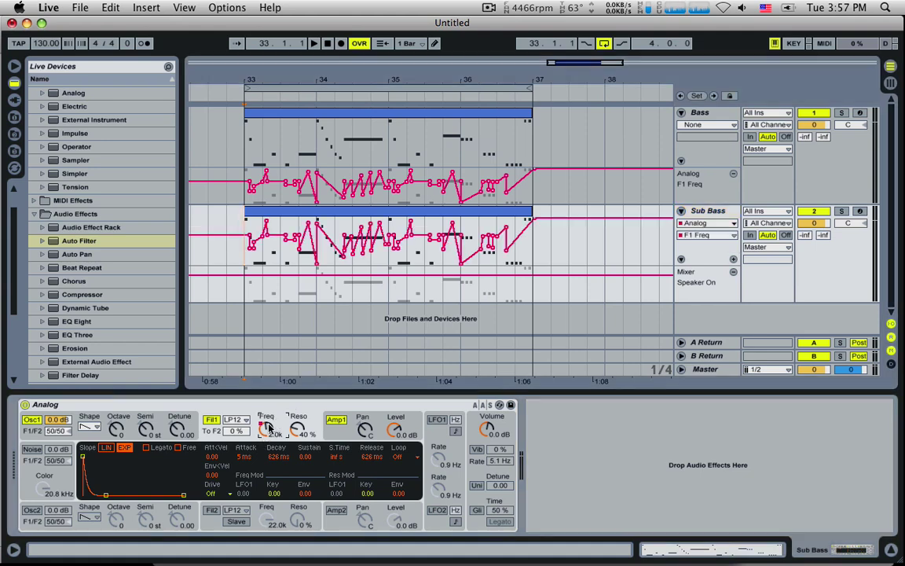
pyautogui.click(535, 248)
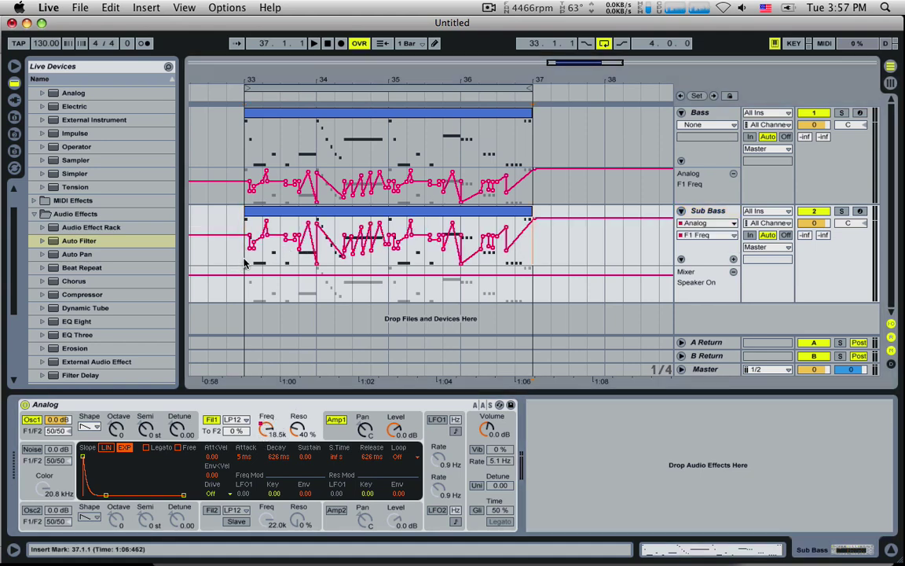
pyautogui.moveTo(245, 264); pyautogui.dragTo(285, 251)
pyautogui.moveTo(569, 244); pyautogui.dragTo(223, 248)
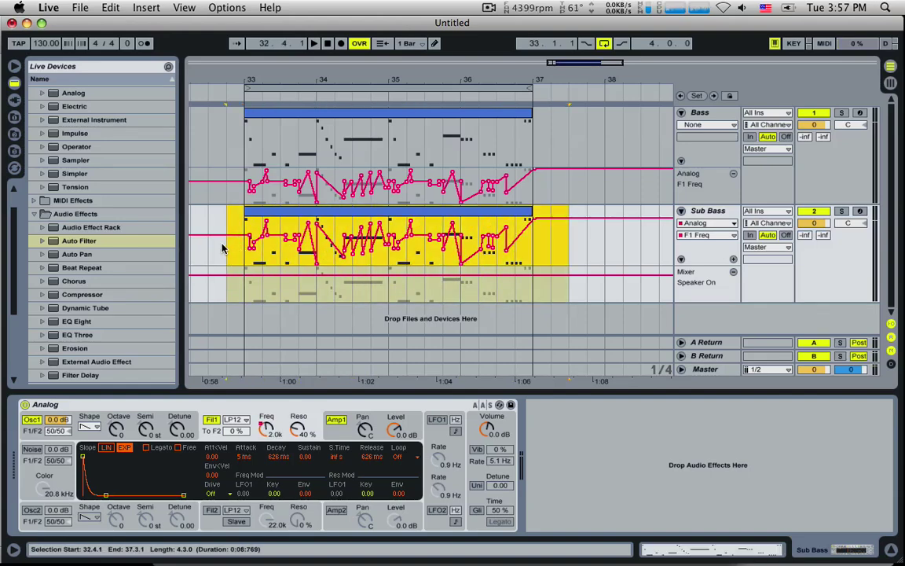
pyautogui.press('Delete')
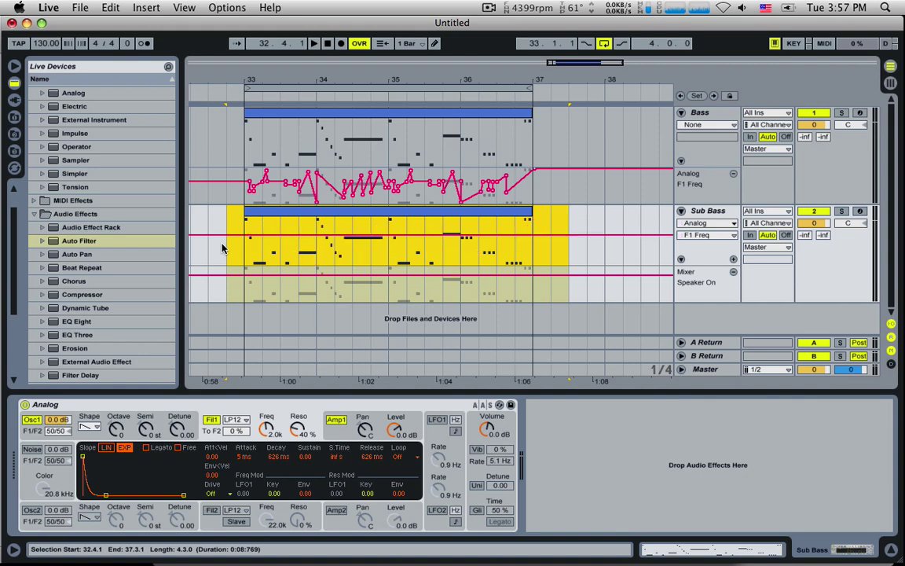
# - Set the Sub Bass Analog's Fil1 frequency to 1.9k and audition both tracks together
pyautogui.click(269, 428)
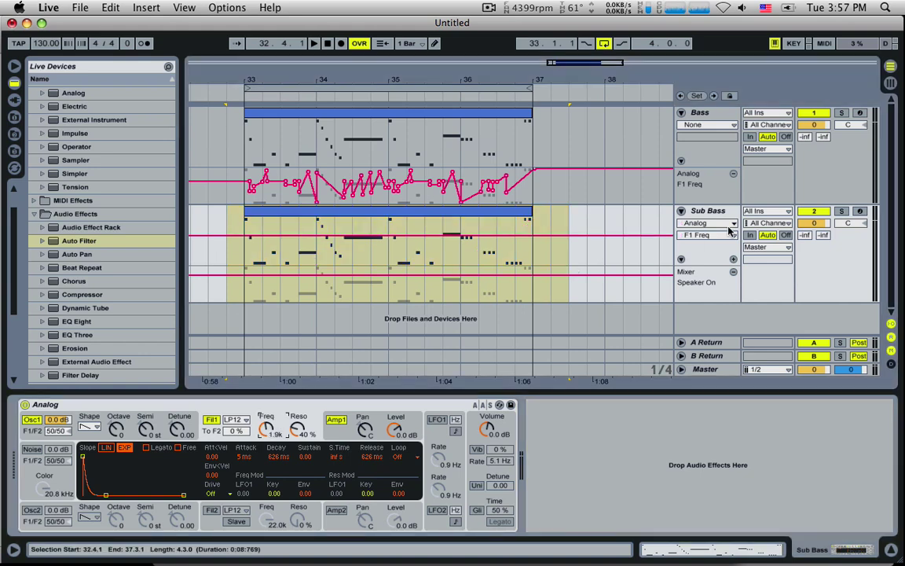
pyautogui.press('space')
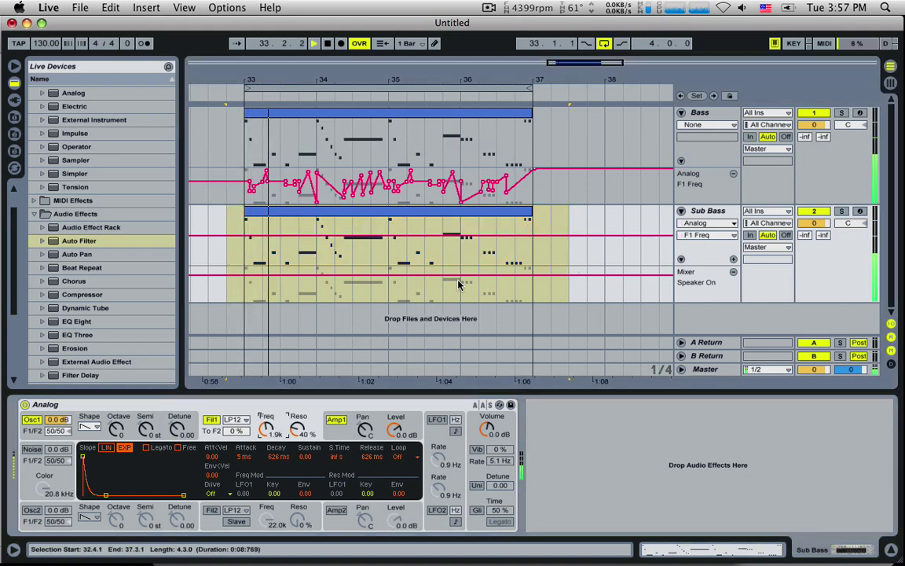
pyautogui.press('space')
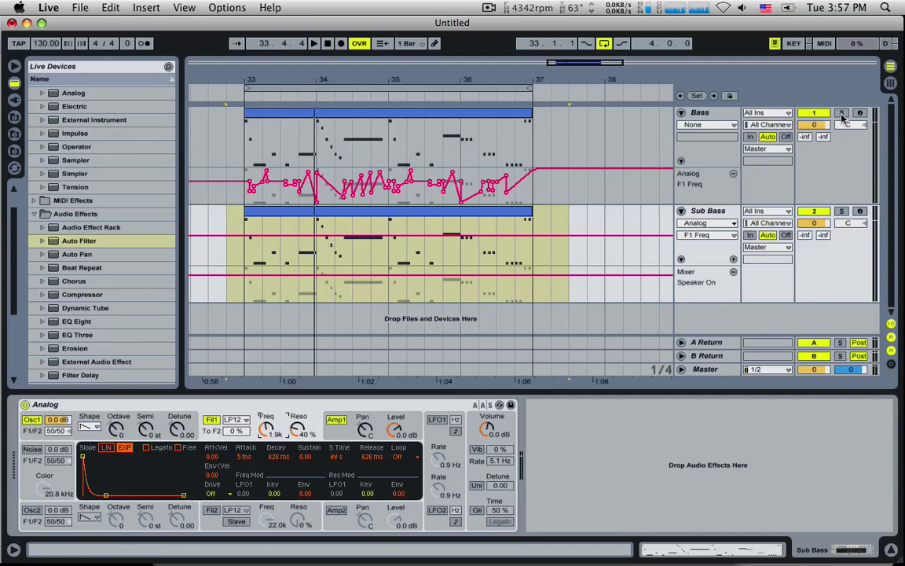
# - Solo the original Bass track, audition it from 33.1.1, and release the solo
pyautogui.click(840, 114)
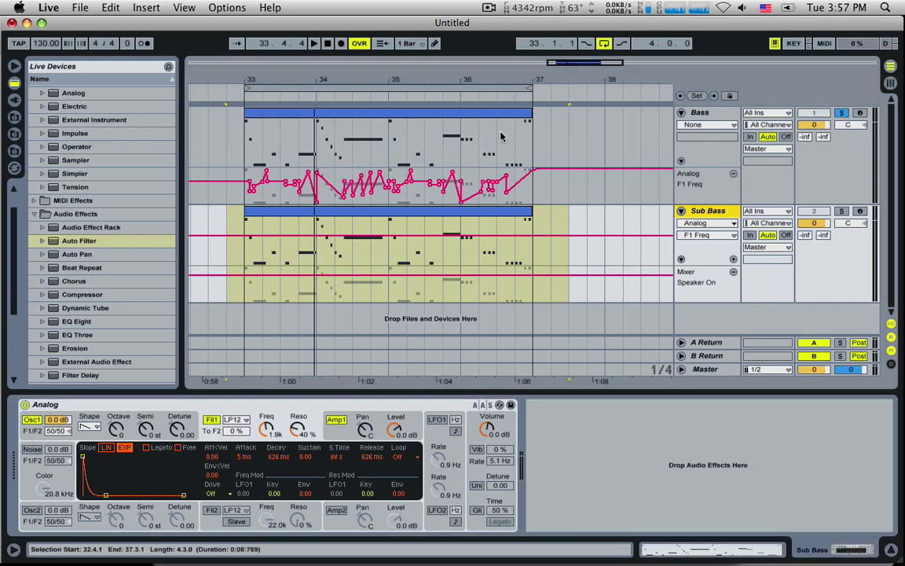
pyautogui.click(245, 137)
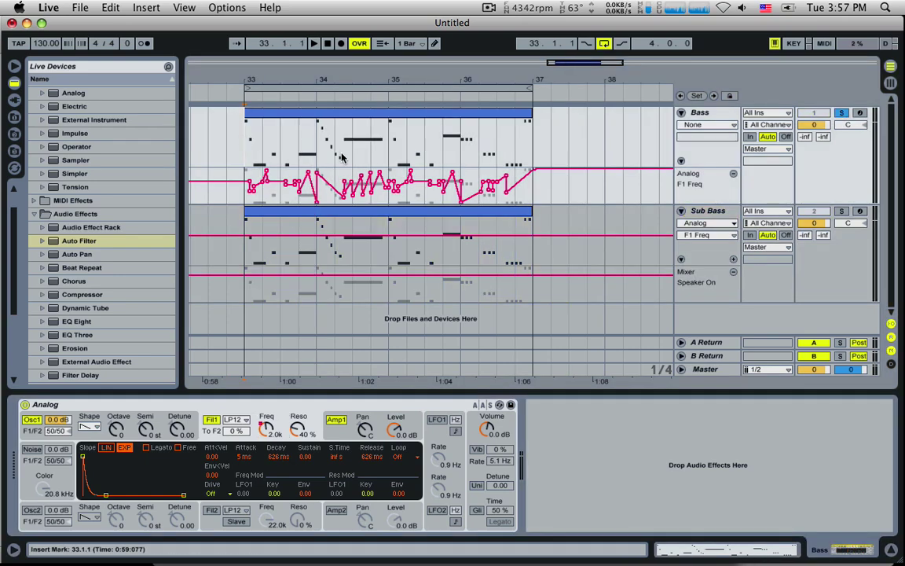
pyautogui.press('space')
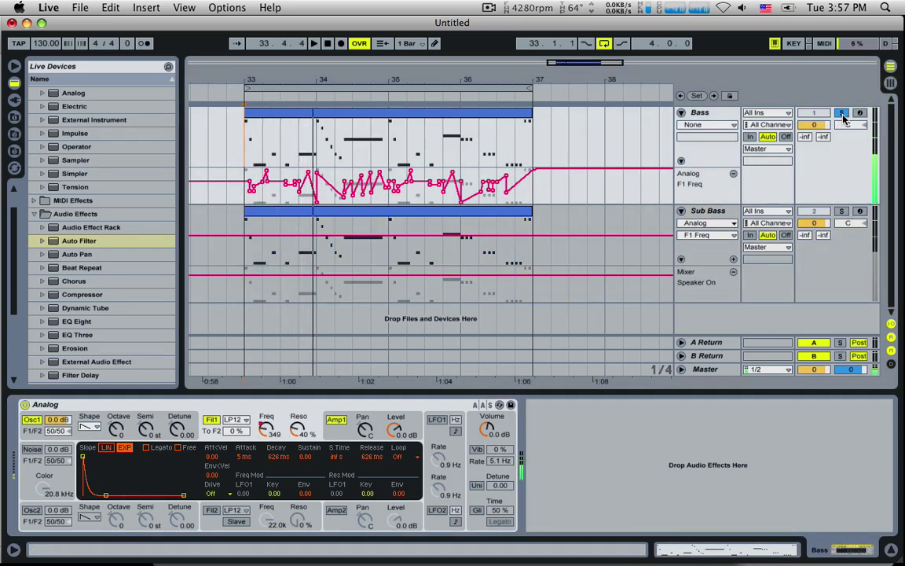
pyautogui.click(841, 114)
pyautogui.press('space')
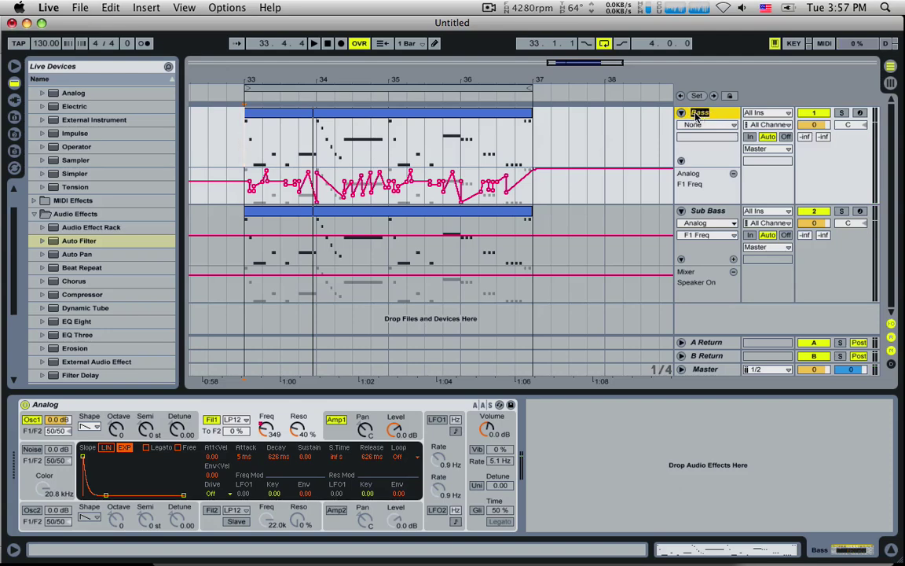
# - Rename the original Bass track as Hi Bass
pyautogui.write('Hi Bas')
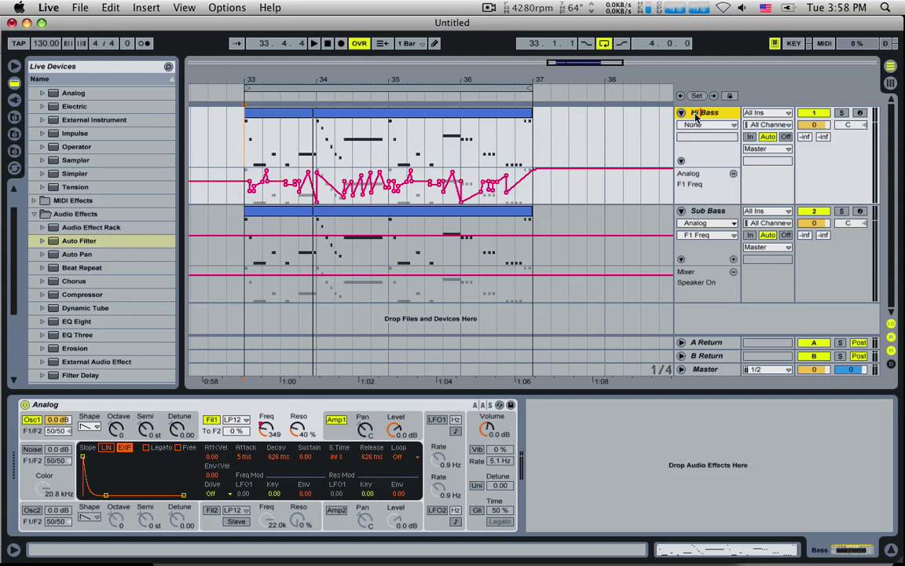
pyautogui.write('s')
pyautogui.press('Return')
# - Solo the Sub Bass track and audition its sound alone
pyautogui.click(708, 210)
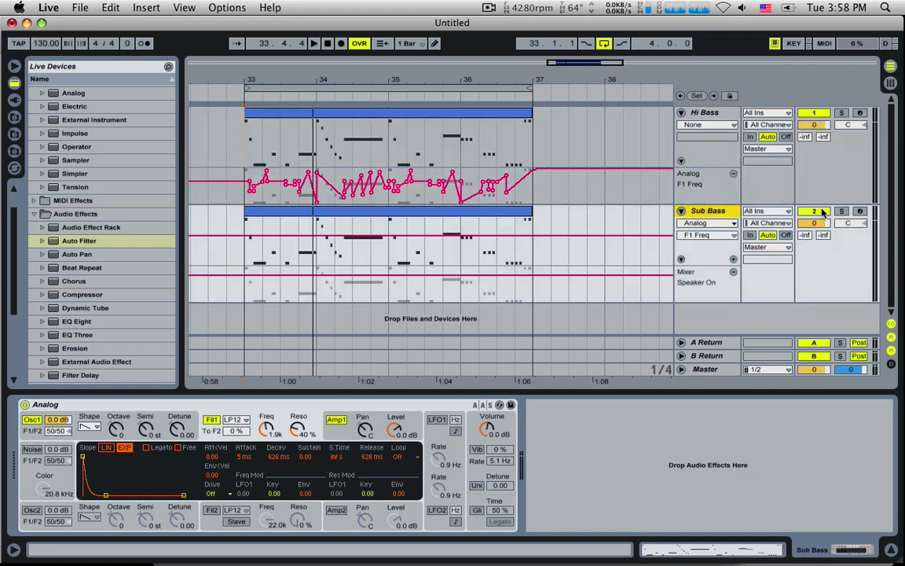
pyautogui.click(841, 211)
pyautogui.press('space')
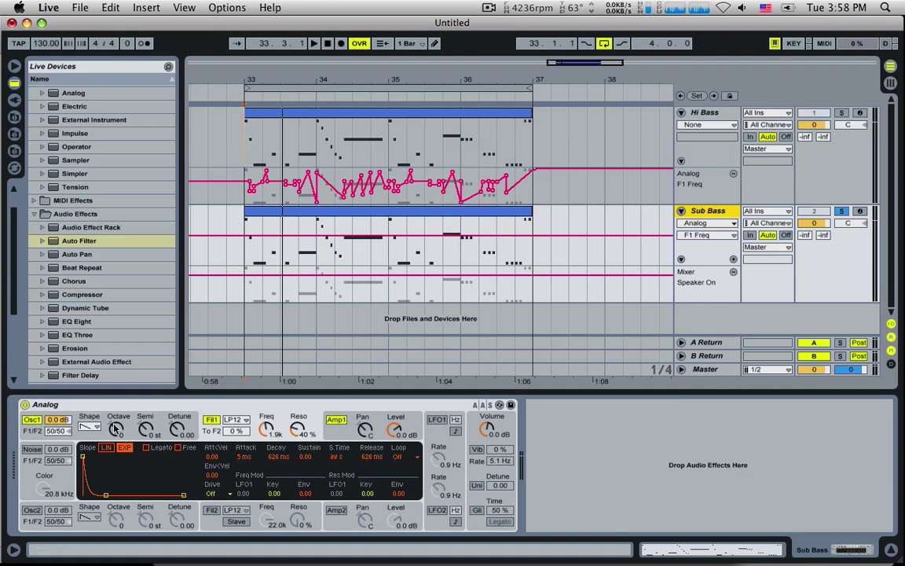
# - Change the Sub Bass Analog's Osc1 shape to a sine wave and audition it from 33.1.1
pyautogui.click(81, 438)
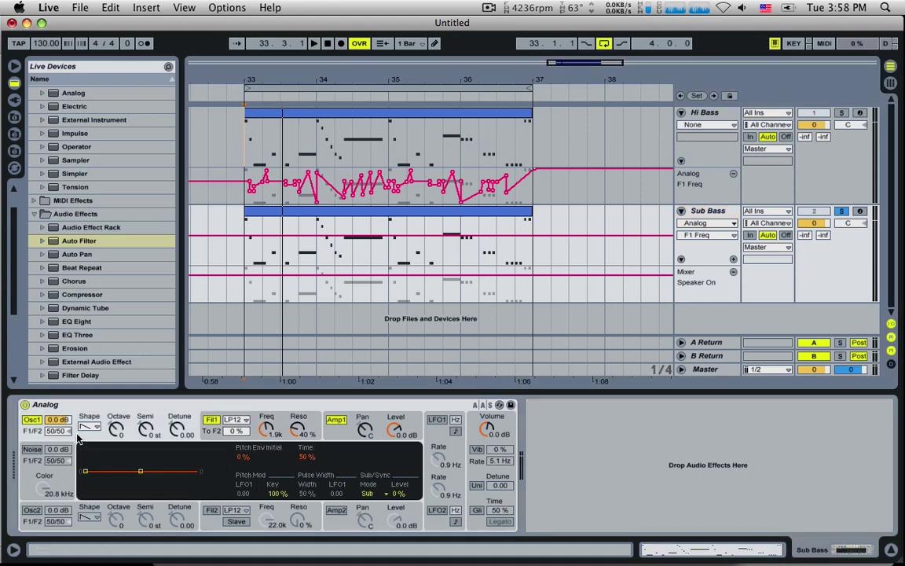
pyautogui.click(88, 427)
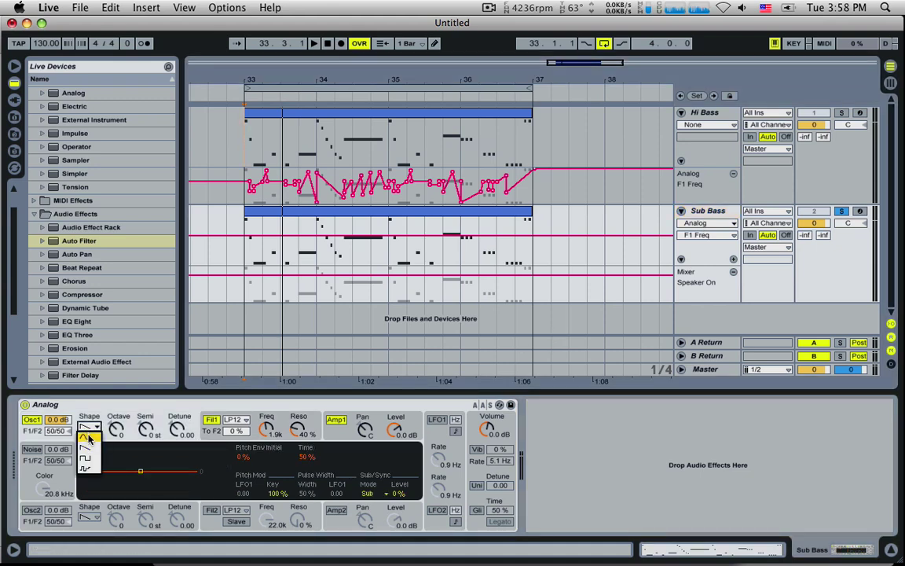
pyautogui.click(86, 438)
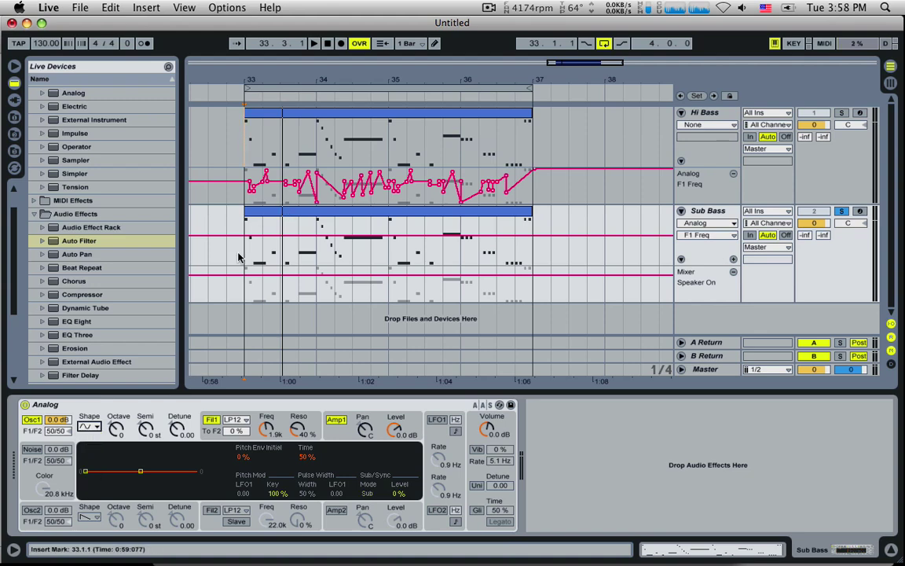
pyautogui.press('space')
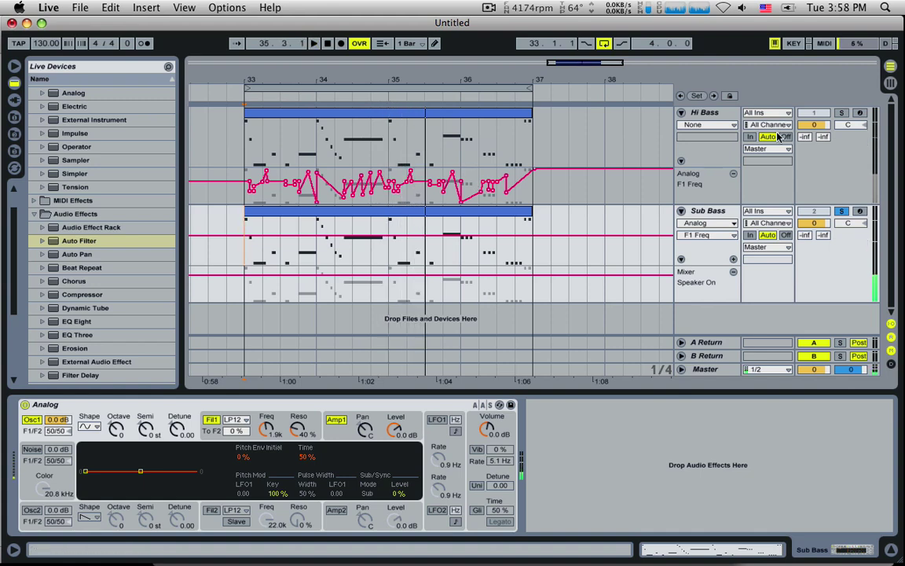
# - Audition Hi Bass and Sub Bass in turn, alternating the solo between them to compare their sounds
pyautogui.click(839, 113)
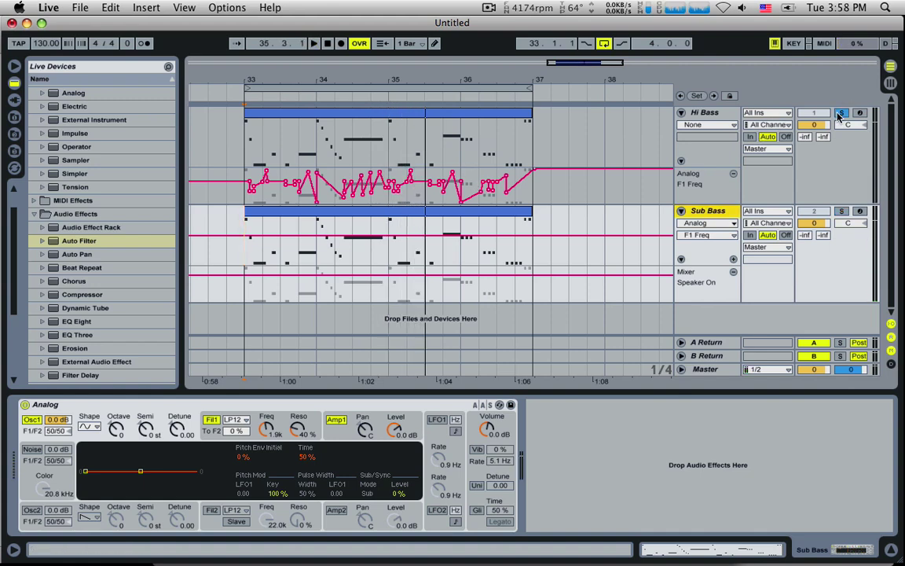
pyautogui.press('space')
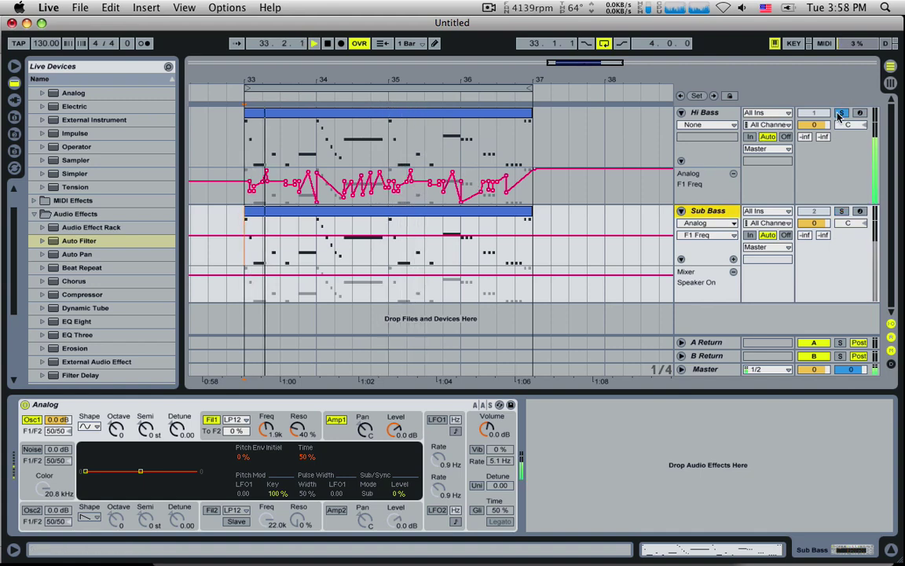
pyautogui.click(841, 210)
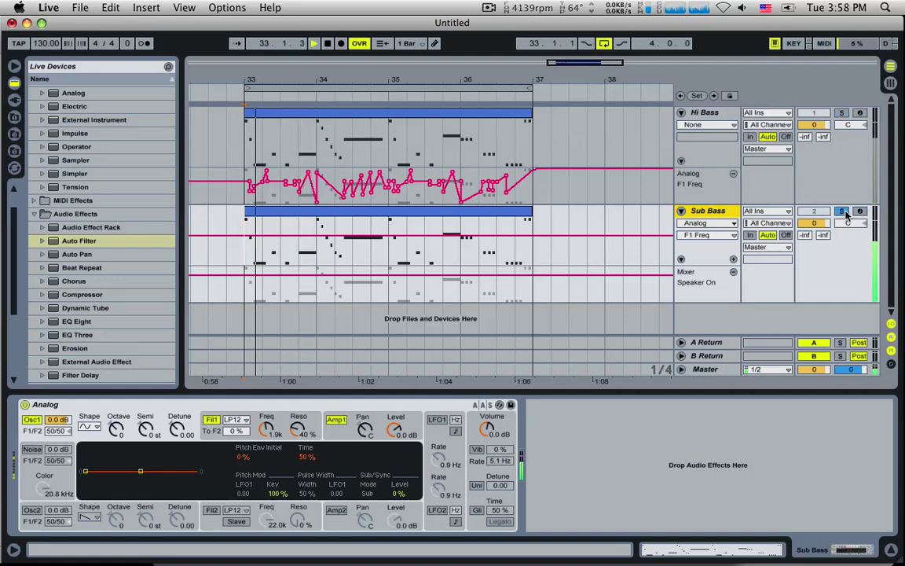
pyautogui.click(841, 113)
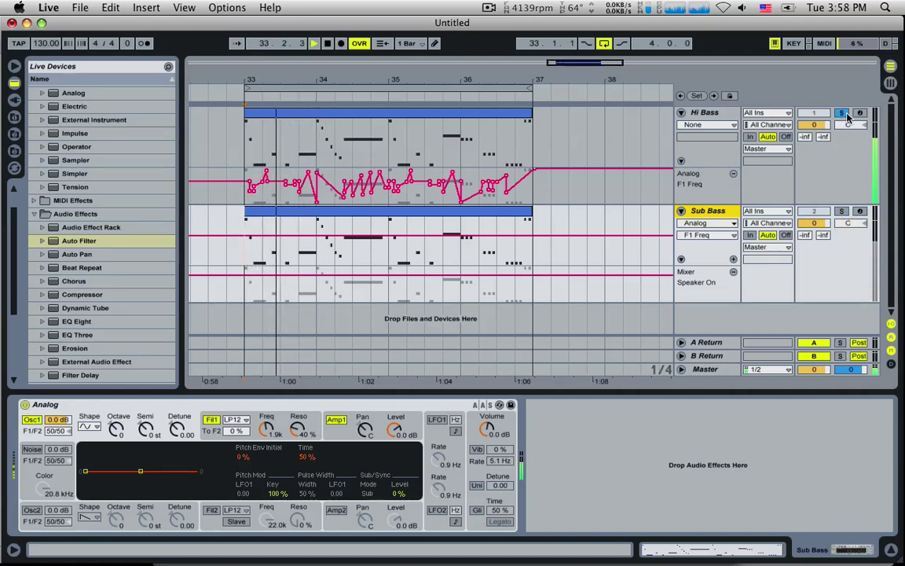
pyautogui.click(841, 210)
pyautogui.press('space')
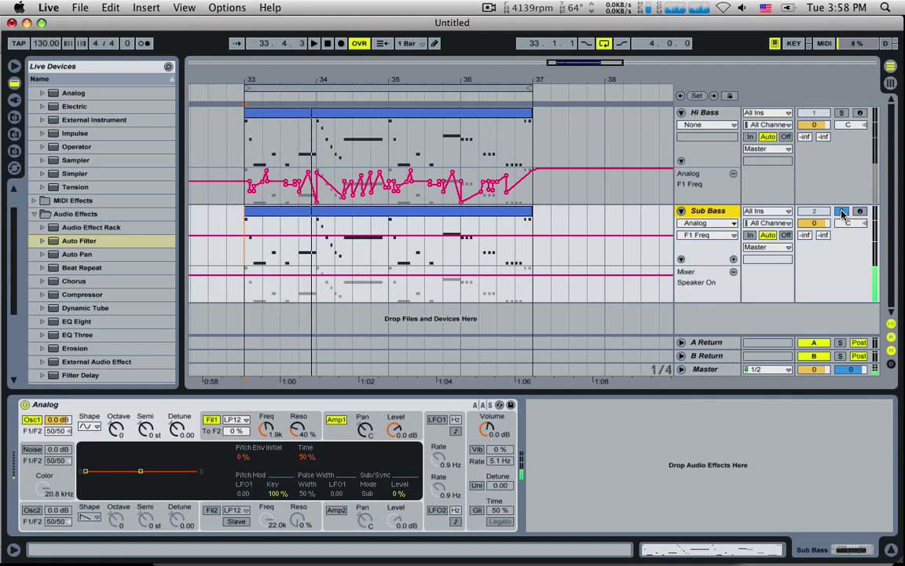
# - Release the Sub Bass solo and audition both layers together
pyautogui.click(842, 213)
pyautogui.press('space')
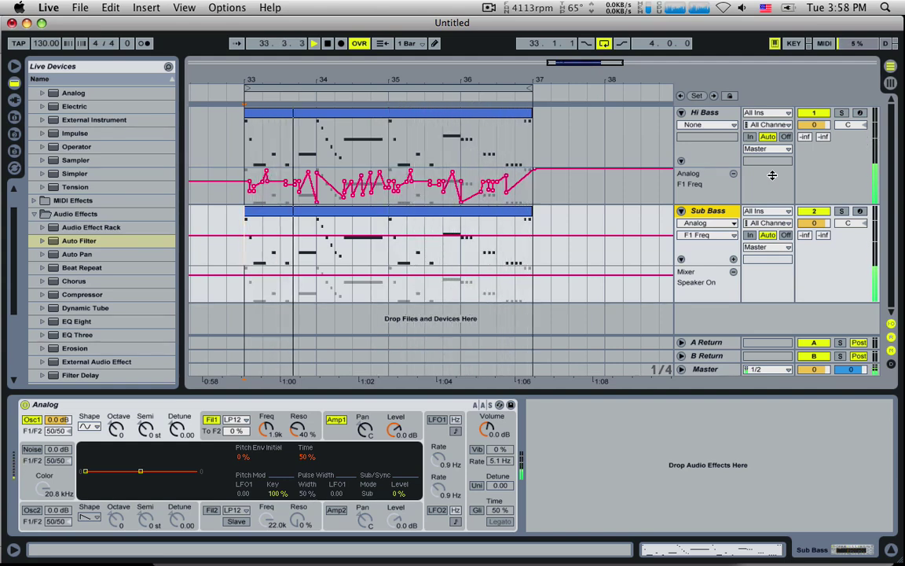
pyautogui.press('space')
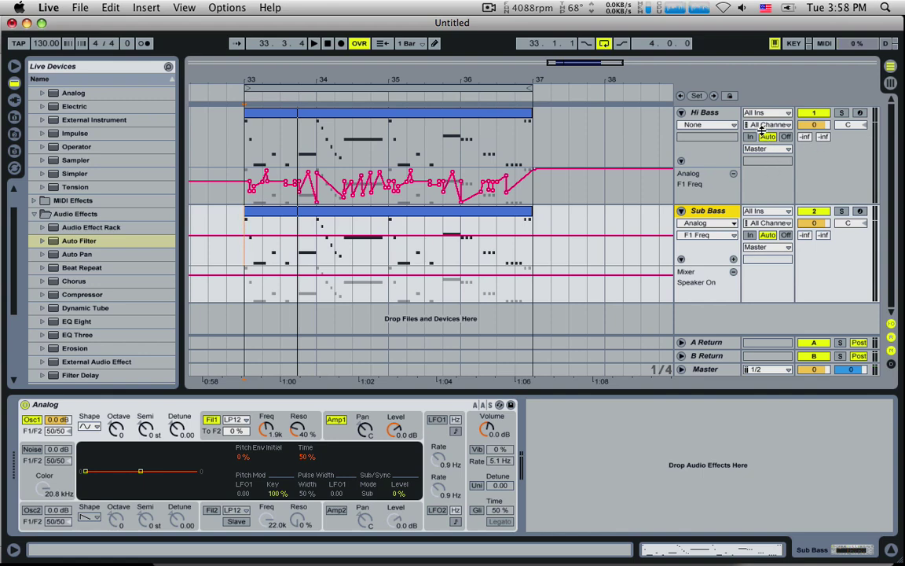
# - Compare the Analog settings of the Hi Bass and Sub Bass tracks, ending on Hi Bass
pyautogui.click(706, 114)
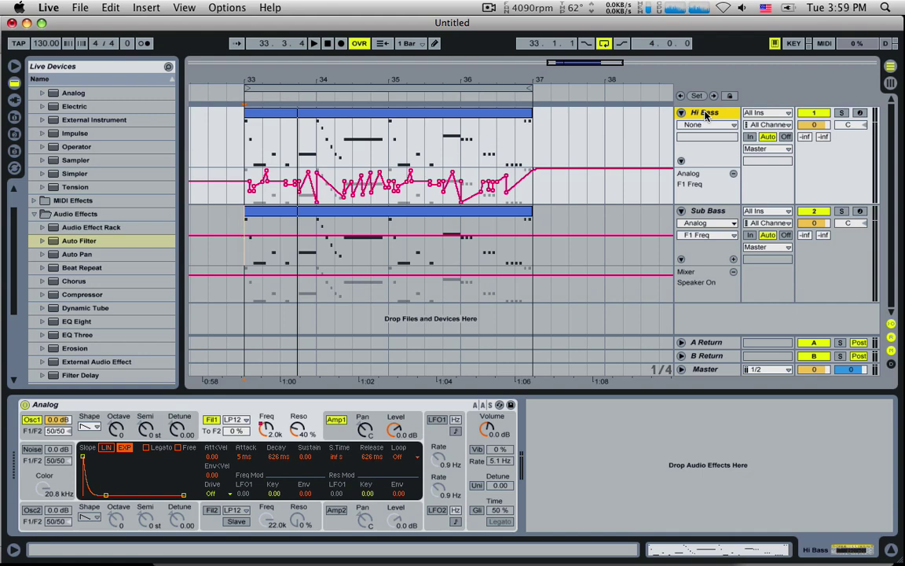
pyautogui.click(702, 214)
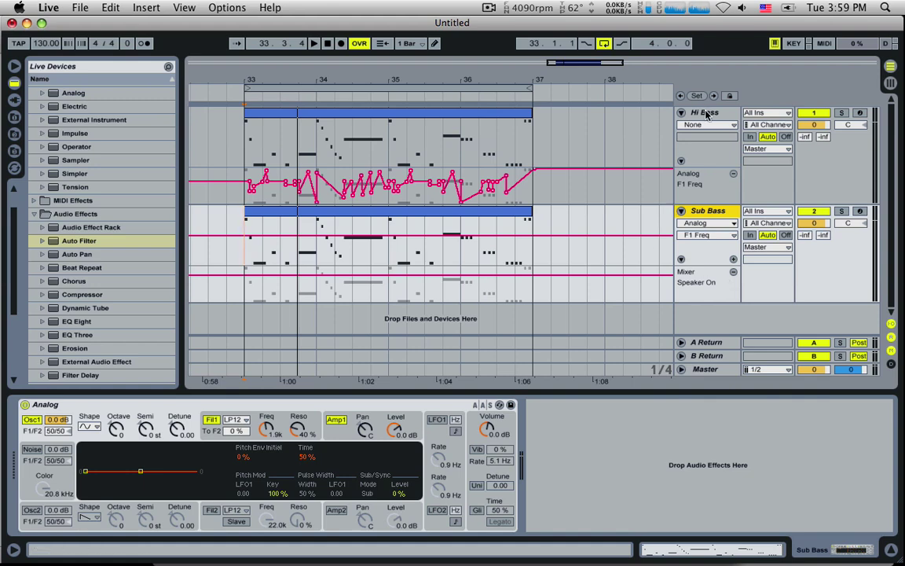
pyautogui.click(706, 115)
pyautogui.click(711, 214)
pyautogui.click(704, 147)
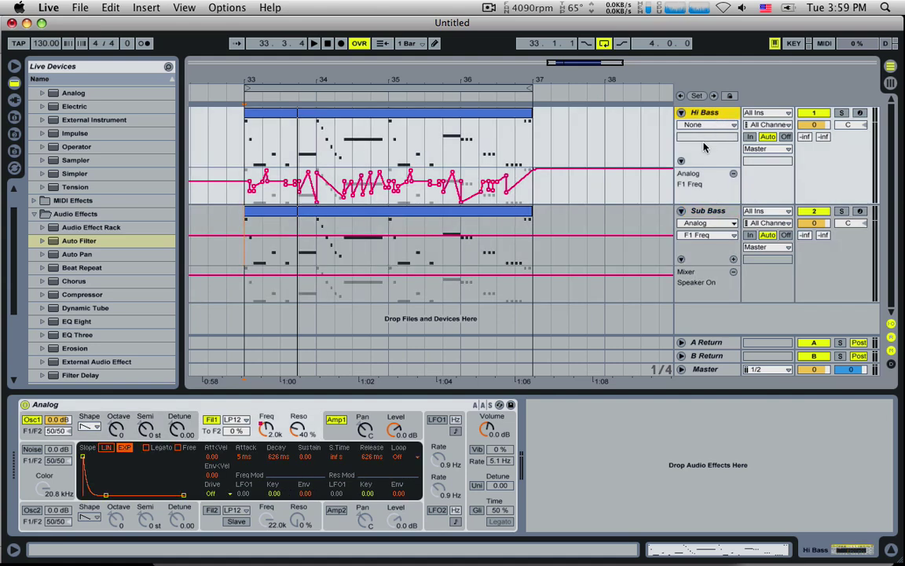
# - Add an EQ Eight to the Hi Bass track after its Analog instrument
pyautogui.click(710, 211)
pyautogui.click(706, 118)
pyautogui.click(704, 211)
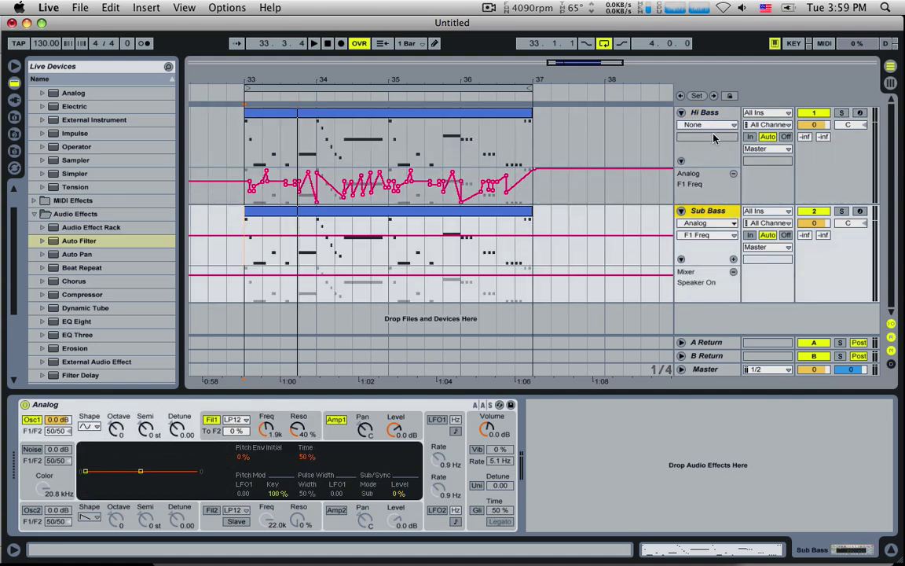
pyautogui.click(708, 111)
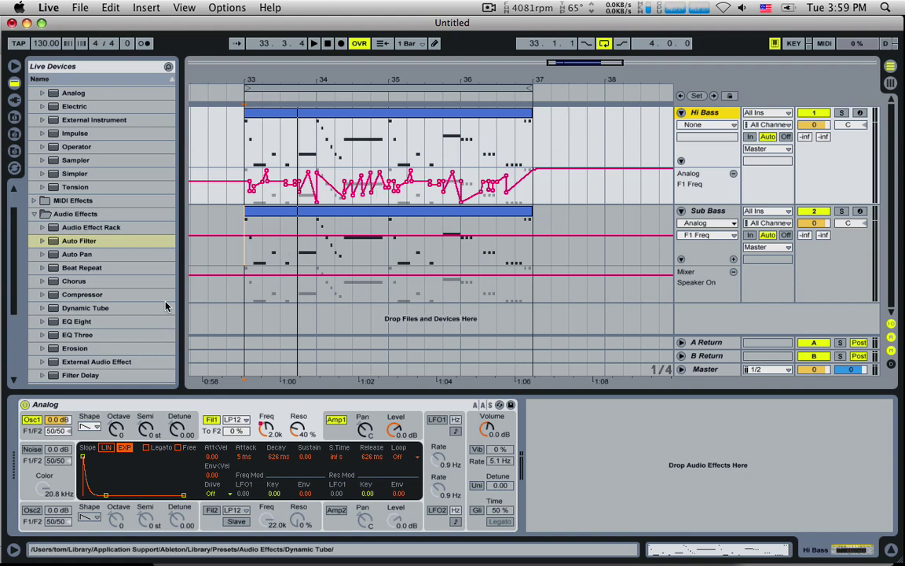
pyautogui.click(34, 214)
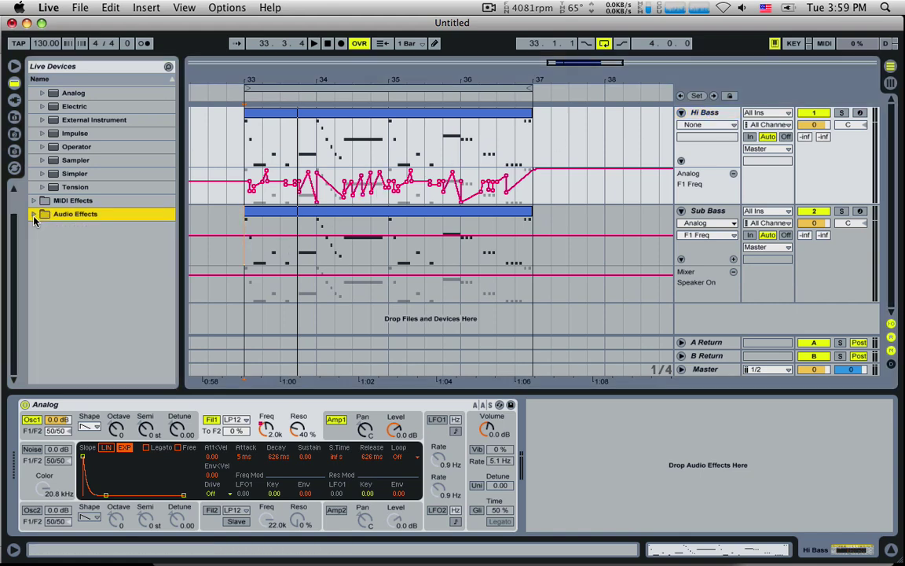
pyautogui.click(34, 214)
pyautogui.click(77, 324)
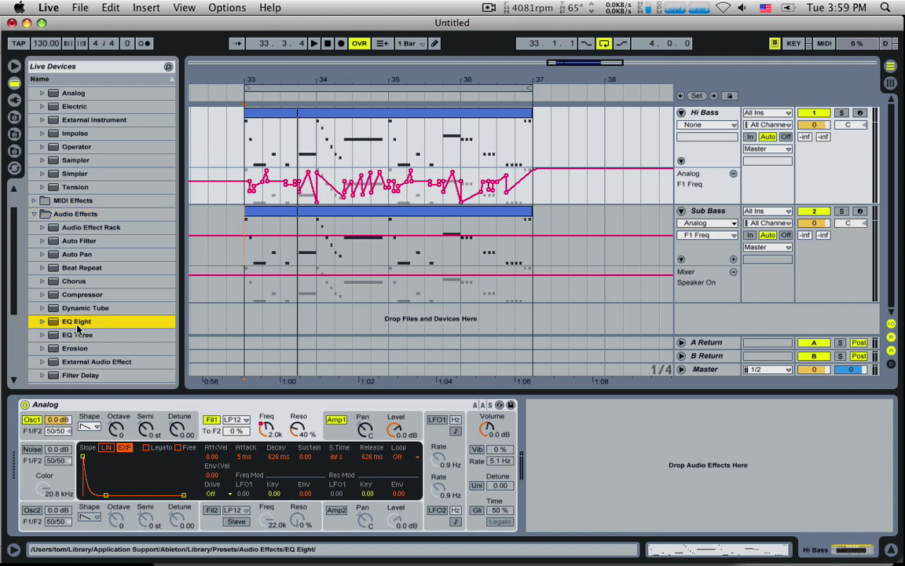
pyautogui.doubleClick(76, 328)
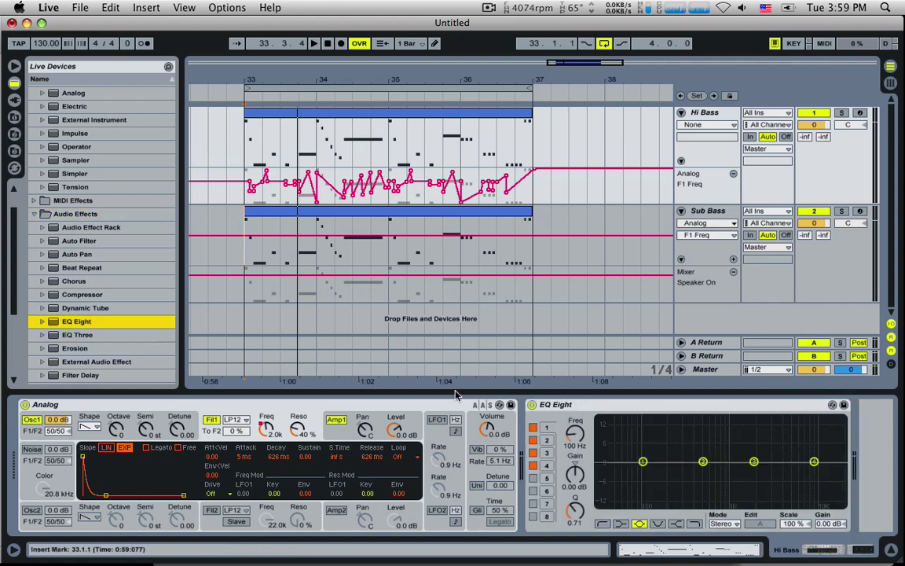
# - Solo the Hi Bass track and audition it from 33.1.1
pyautogui.click(730, 111)
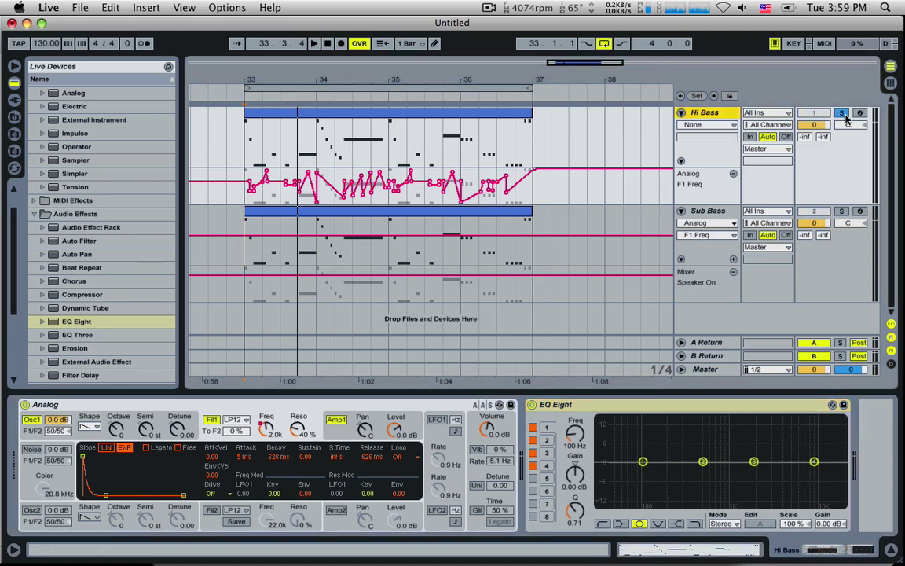
pyautogui.click(247, 140)
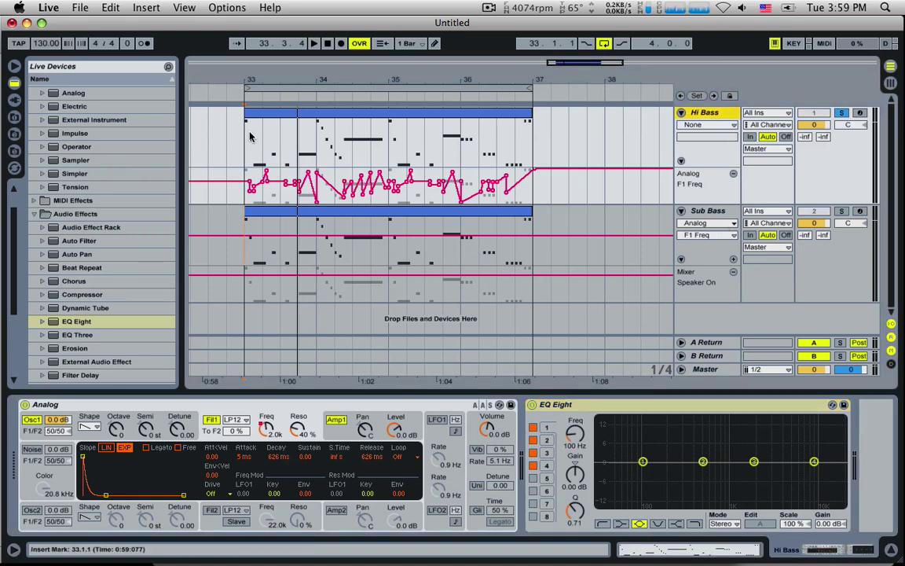
pyautogui.press('space')
pyautogui.click(646, 433)
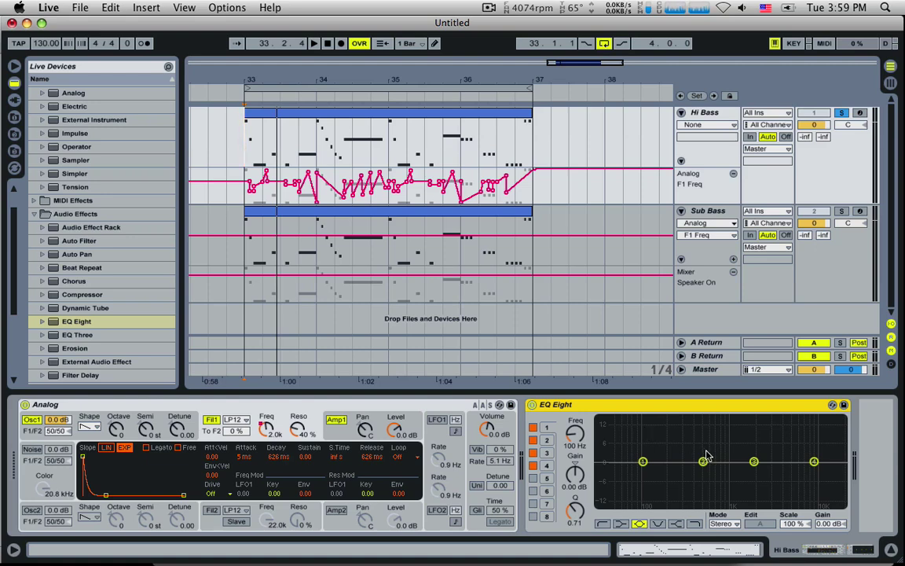
# - Nudge bands 2 and 4 of the Hi Bass EQ Eight, placing band 4 at 9.69 kHz with 0.25 dB gain
pyautogui.moveTo(703, 461)
pyautogui.mouseDown()
pyautogui.moveTo(675, 479)
pyautogui.moveTo(667, 416)
pyautogui.moveTo(695, 486)
pyautogui.moveTo(700, 433)
pyautogui.moveTo(697, 489)
pyautogui.moveTo(707, 503)
pyautogui.moveTo(727, 504)
pyautogui.moveTo(711, 504)
pyautogui.moveTo(698, 462)
pyautogui.mouseUp()
pyautogui.press('space')
pyautogui.moveTo(814, 462)
pyautogui.mouseDown()
pyautogui.moveTo(699, 472)
pyautogui.moveTo(763, 501)
pyautogui.moveTo(731, 431)
pyautogui.moveTo(711, 424)
pyautogui.moveTo(742, 417)
pyautogui.moveTo(812, 461)
pyautogui.mouseUp()
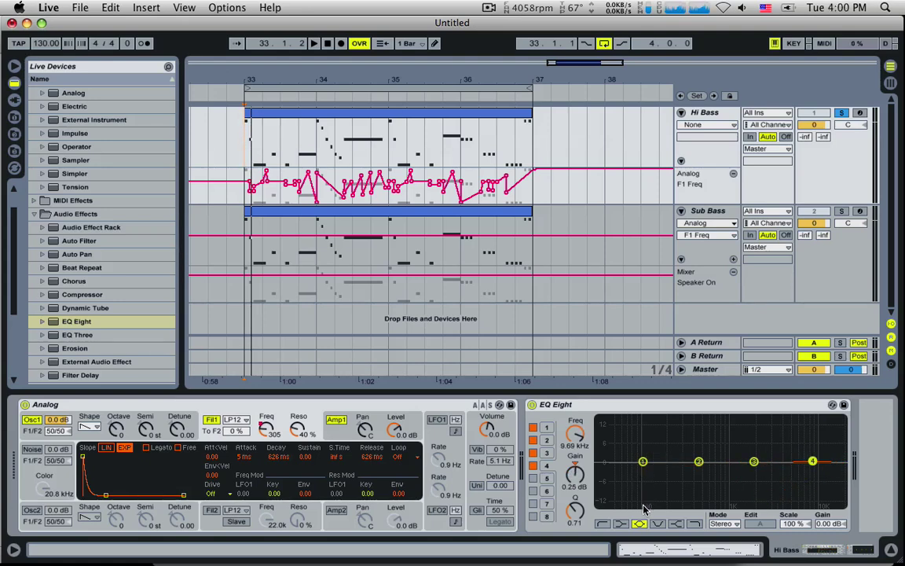
# - Set band 1 of the Hi Bass EQ Eight to 96.0 Hz with -0.25 dB gain
pyautogui.click(643, 463)
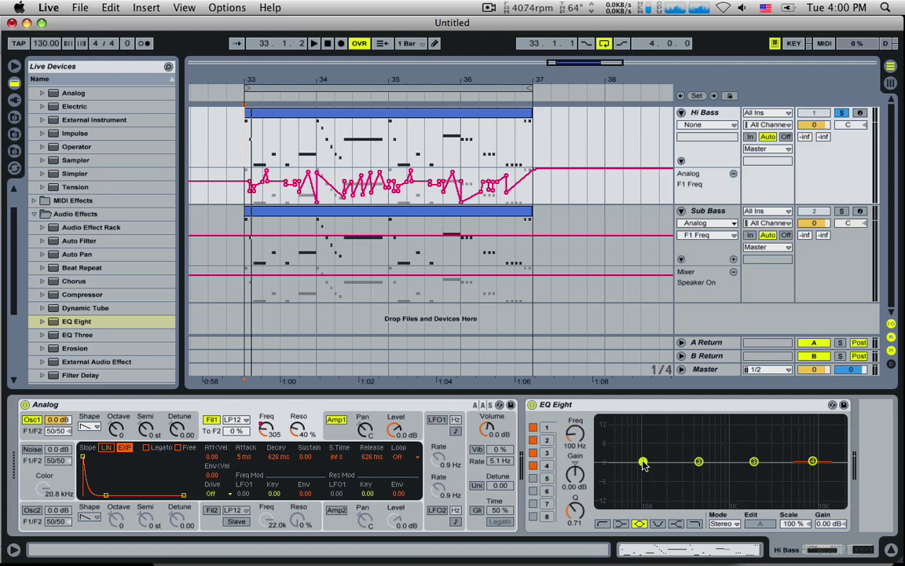
pyautogui.moveTo(643, 462); pyautogui.dragTo(643, 466)
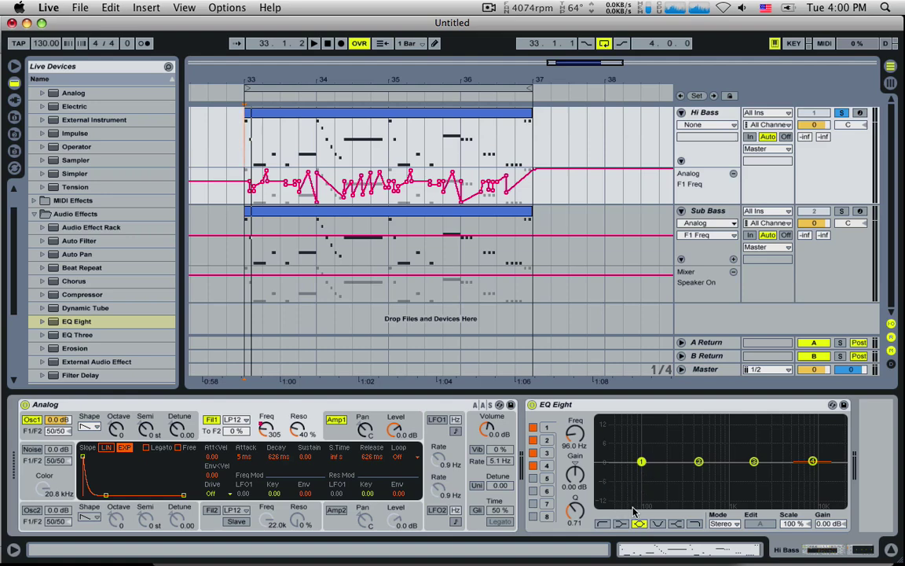
pyautogui.moveTo(644, 463); pyautogui.dragTo(644, 464)
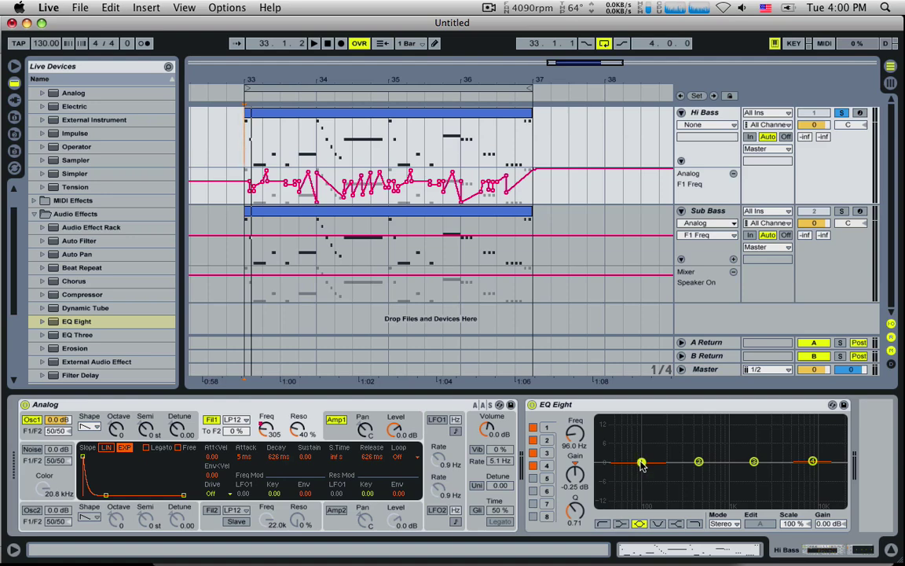
# - Change EQ band 1 on Hi Bass to a low cut at 167 Hz with Q 0.91 and audition it
pyautogui.click(603, 525)
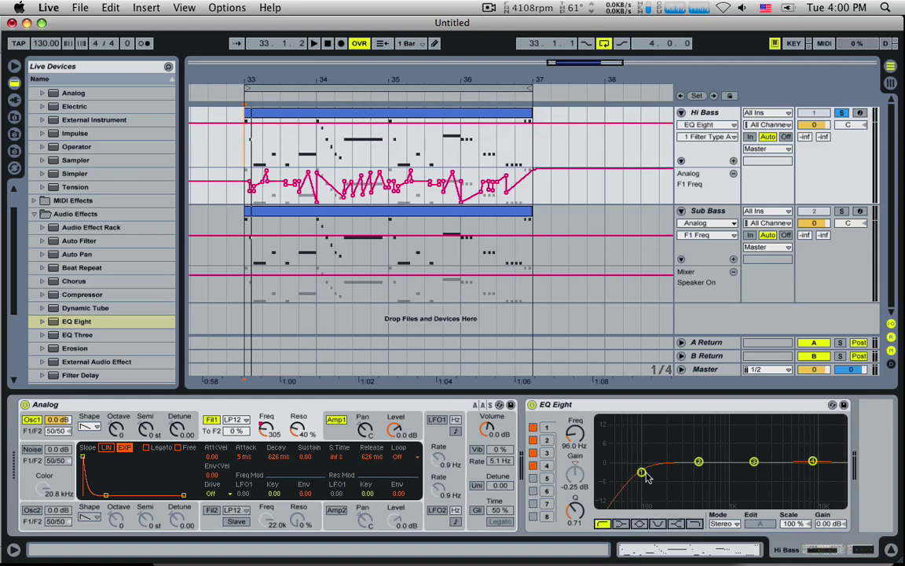
pyautogui.moveTo(643, 476); pyautogui.dragTo(662, 470)
pyautogui.press('space')
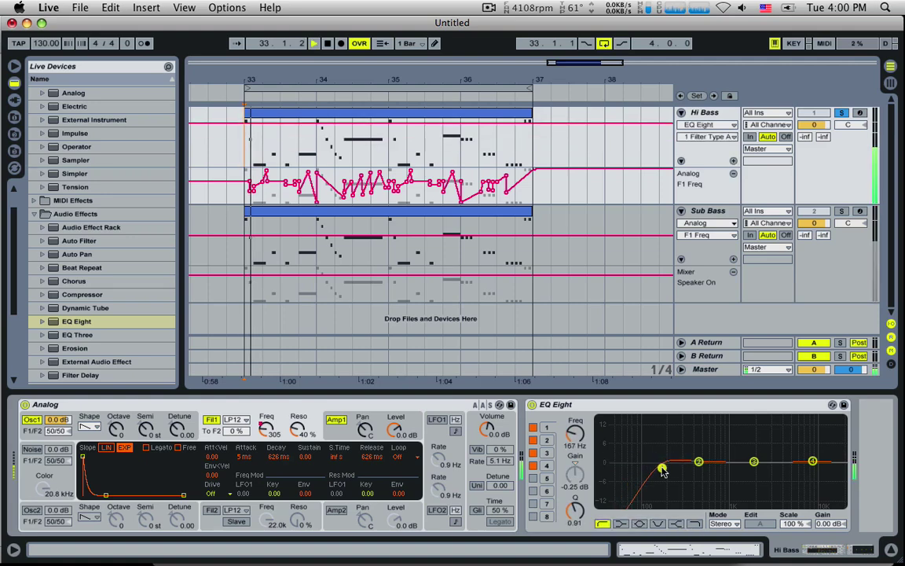
pyautogui.press('space')
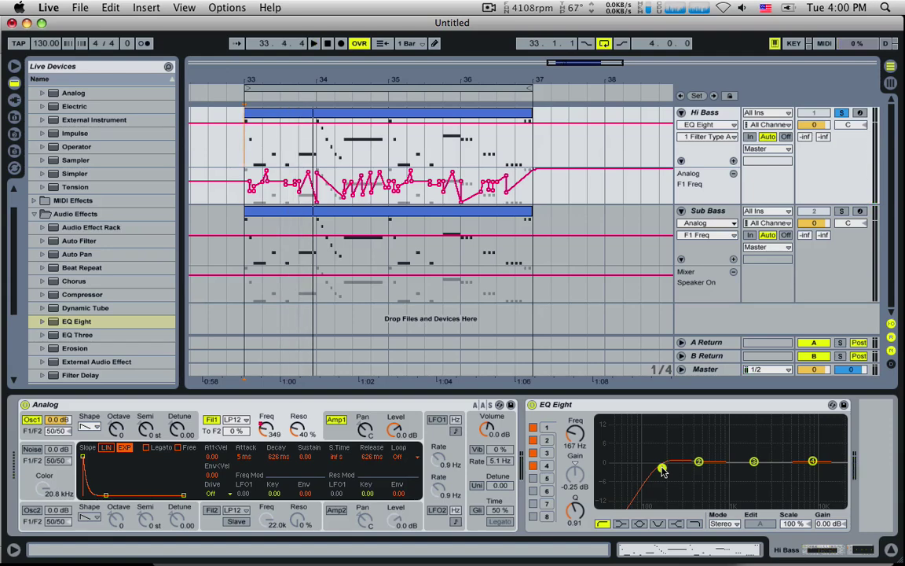
# - Lower the Hi Bass low cut to 141 Hz with Q 0.84 and audition the result
pyautogui.moveTo(663, 469)
pyautogui.mouseDown()
pyautogui.moveTo(598, 467)
pyautogui.moveTo(655, 469)
pyautogui.mouseUp()
pyautogui.press('space')
pyautogui.press('space')
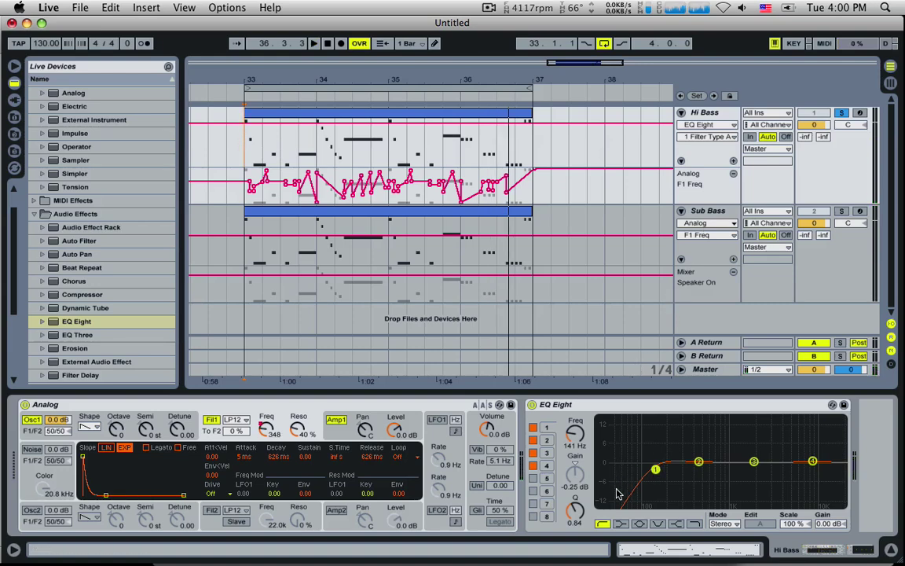
# - Add an EQ Eight to the Sub Bass track and make band 4 a high cut at 401 Hz with Q 0.74
pyautogui.click(717, 212)
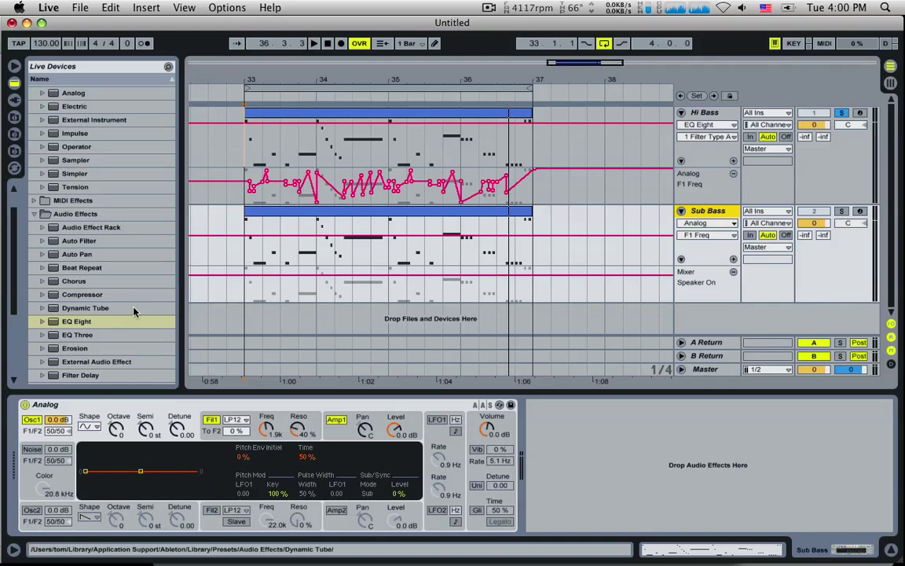
pyautogui.doubleClick(71, 321)
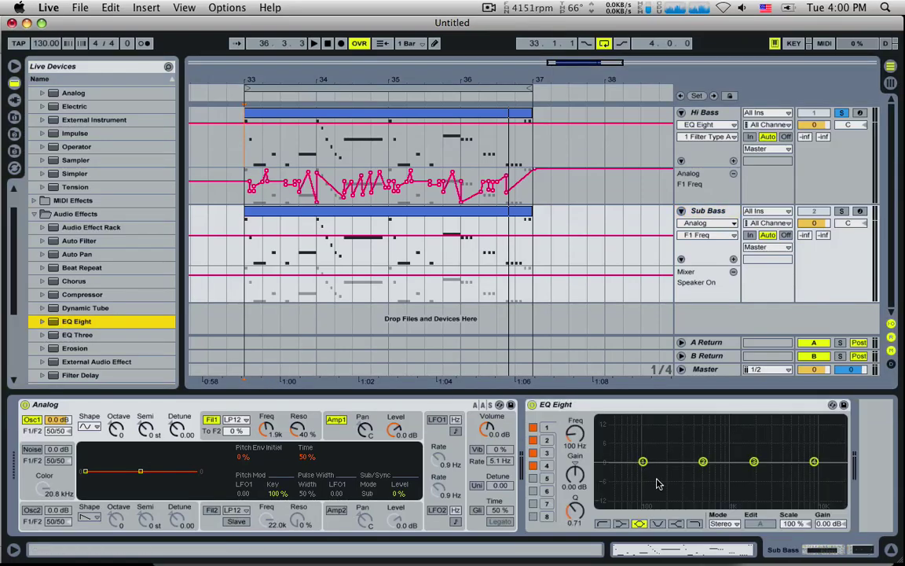
pyautogui.click(814, 464)
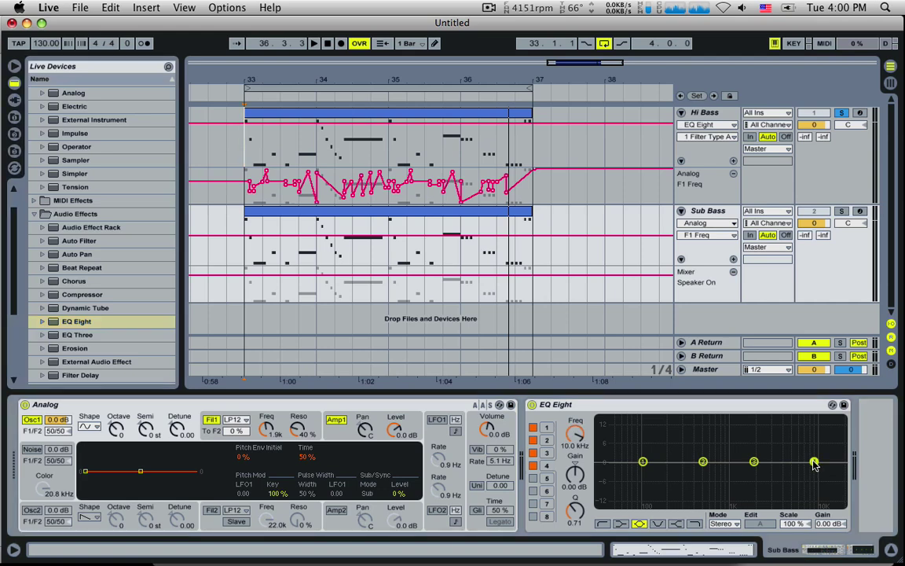
pyautogui.click(695, 525)
pyautogui.moveTo(814, 473); pyautogui.dragTo(694, 472)
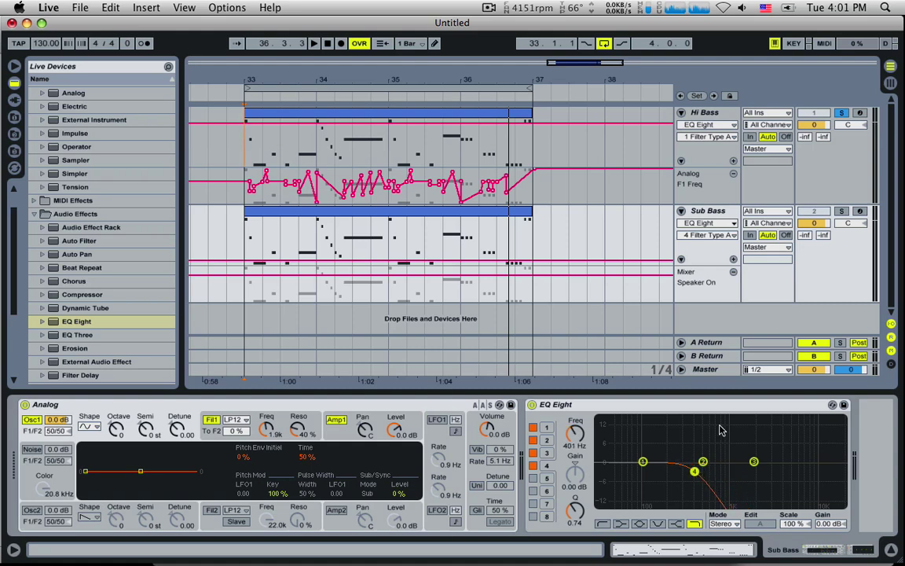
# - Release the Hi Bass solo, audition both equalized layers together, and bring up the Hi Bass devices
pyautogui.press('space')
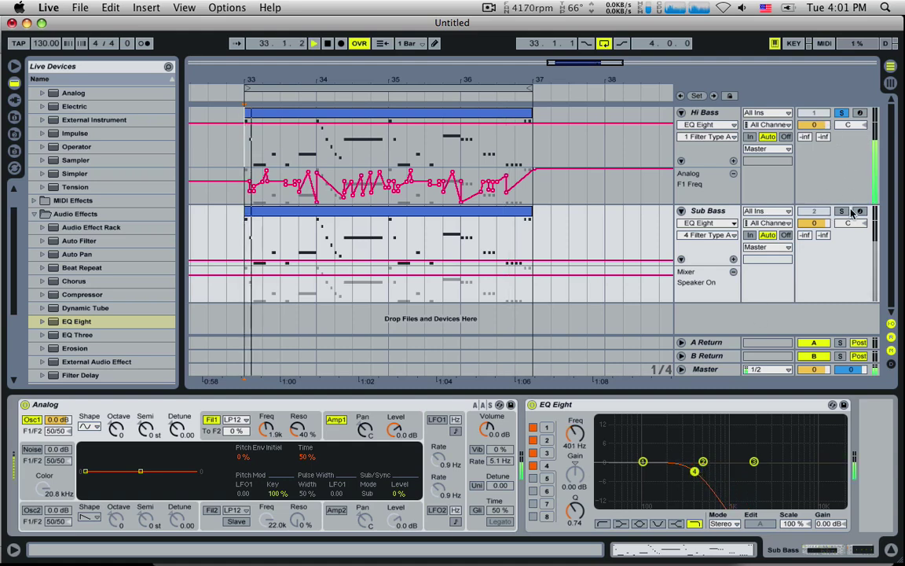
pyautogui.press('space')
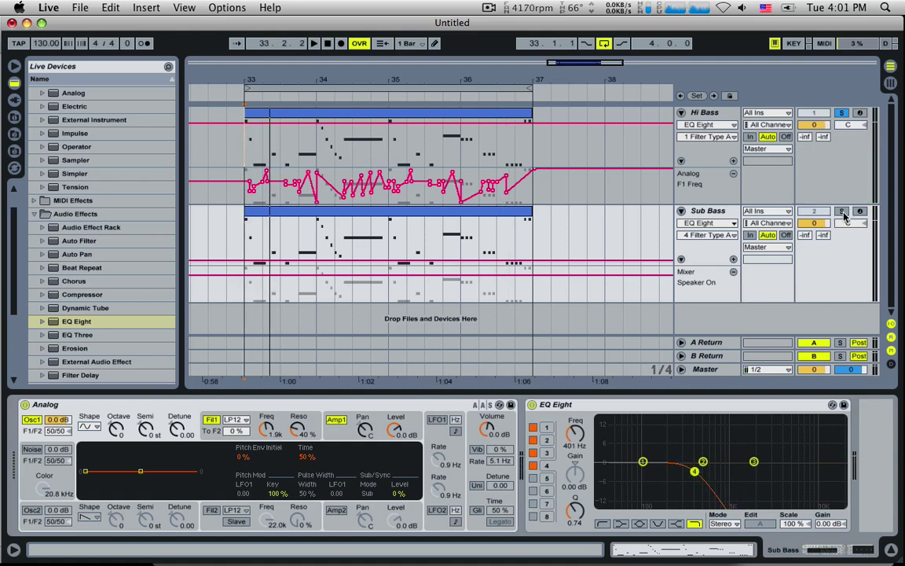
pyautogui.click(841, 113)
pyautogui.press('space')
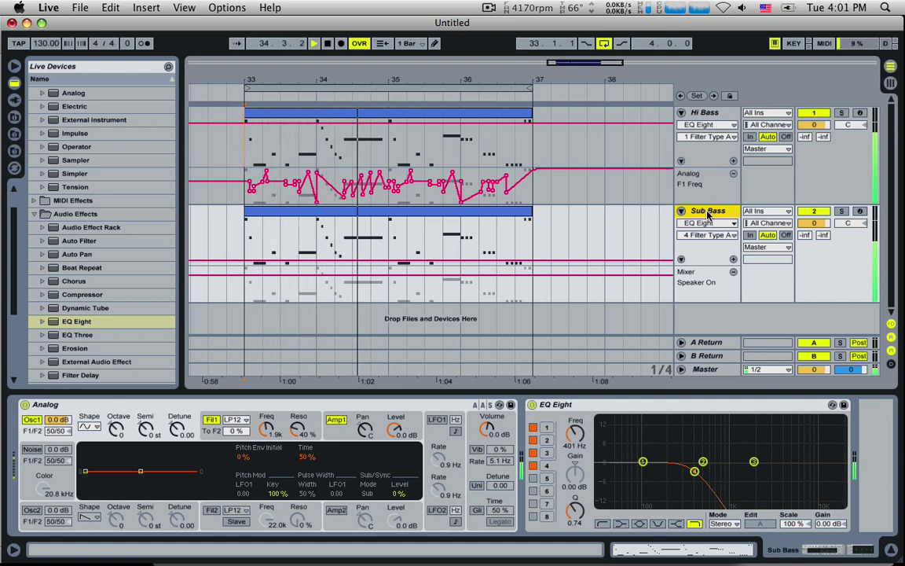
pyautogui.click(715, 115)
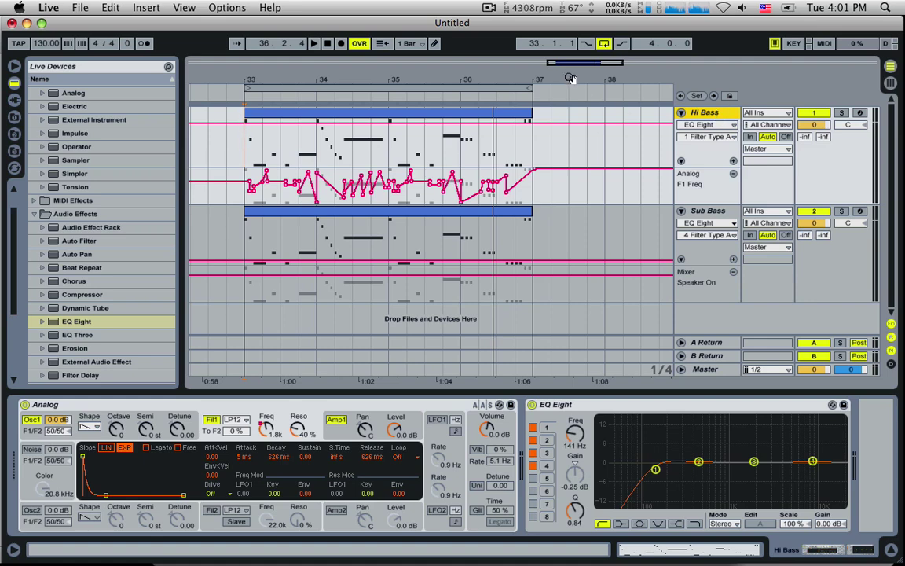
pyautogui.moveTo(571, 66); pyautogui.dragTo(571, 79)
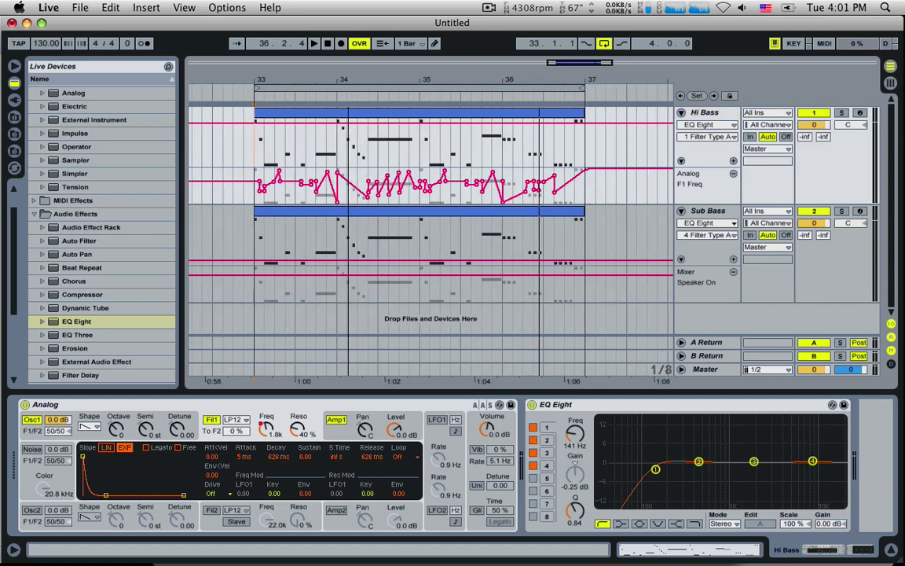
pyautogui.moveTo(572, 78); pyautogui.dragTo(571, 89)
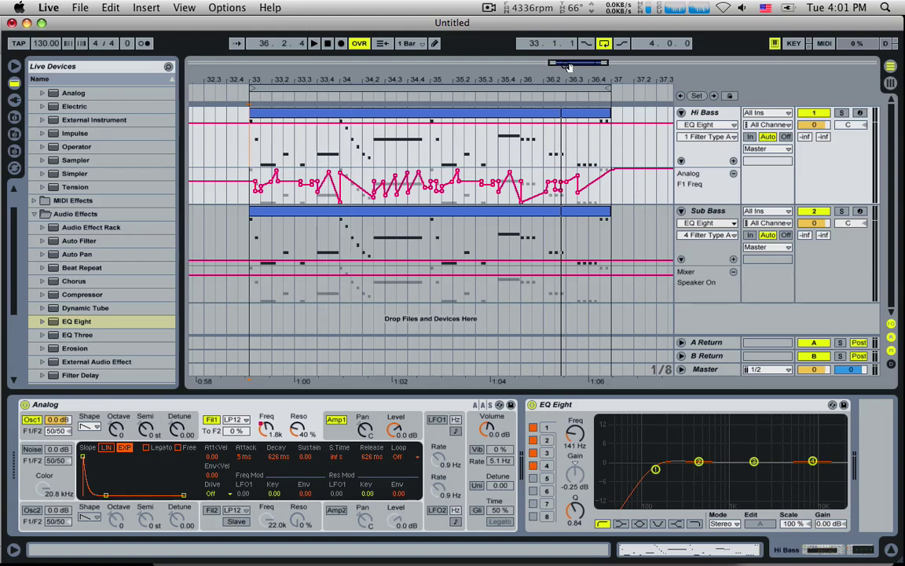